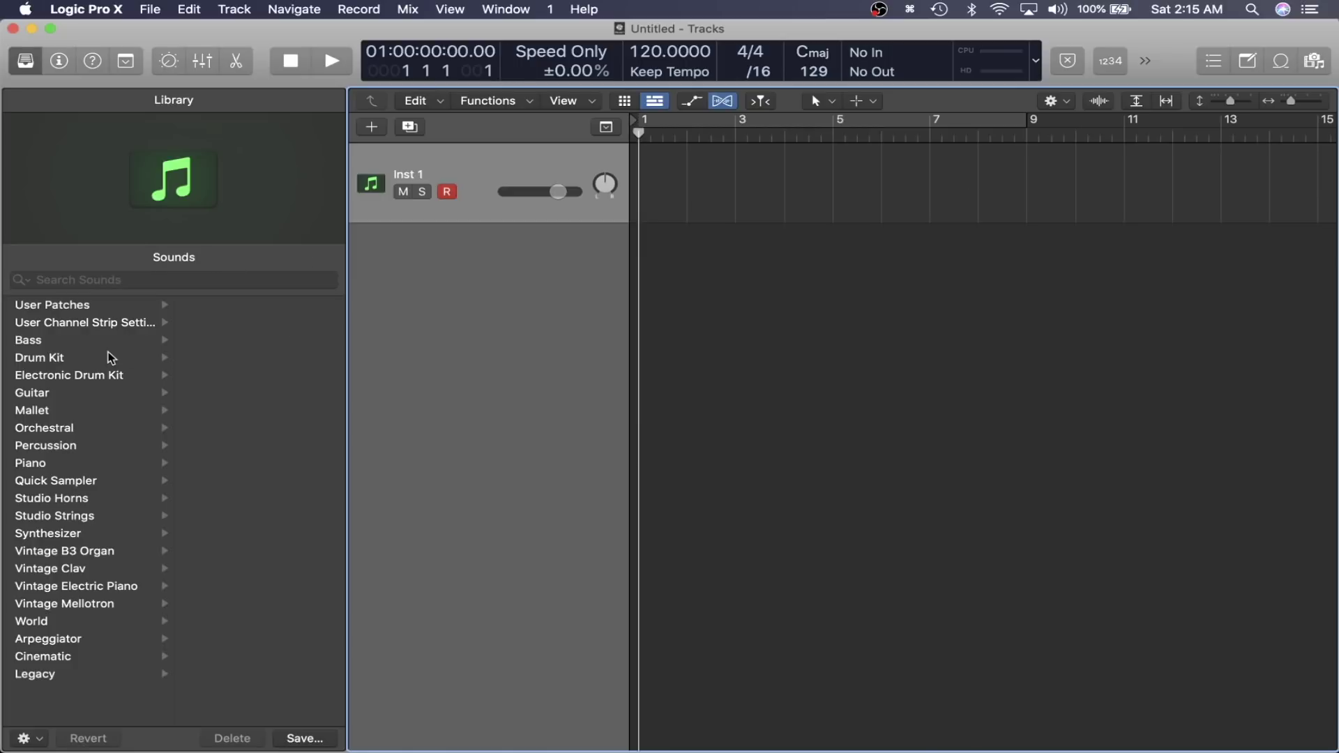
- Load the 808 Flex electronic drum kit, enable a bar 1–9 cycle, and hide the Library
click(111, 380)
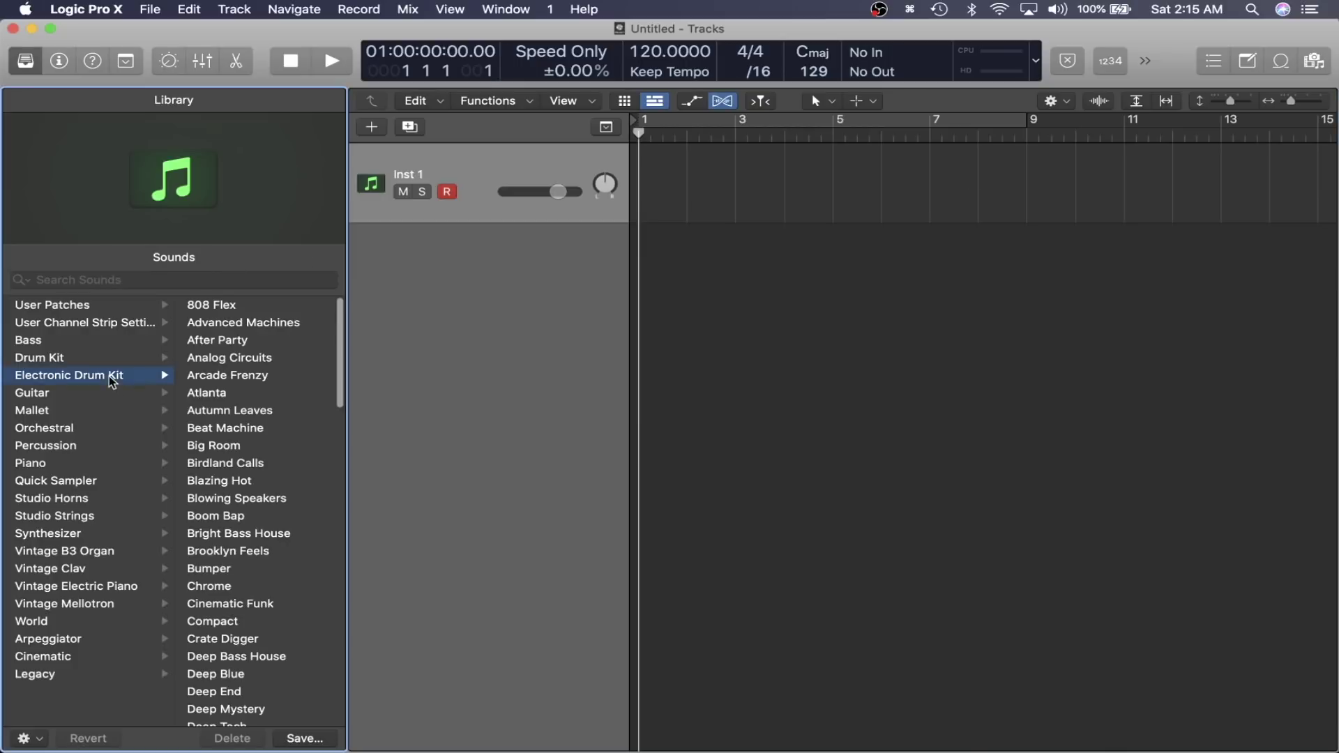
click(216, 308)
key(c)
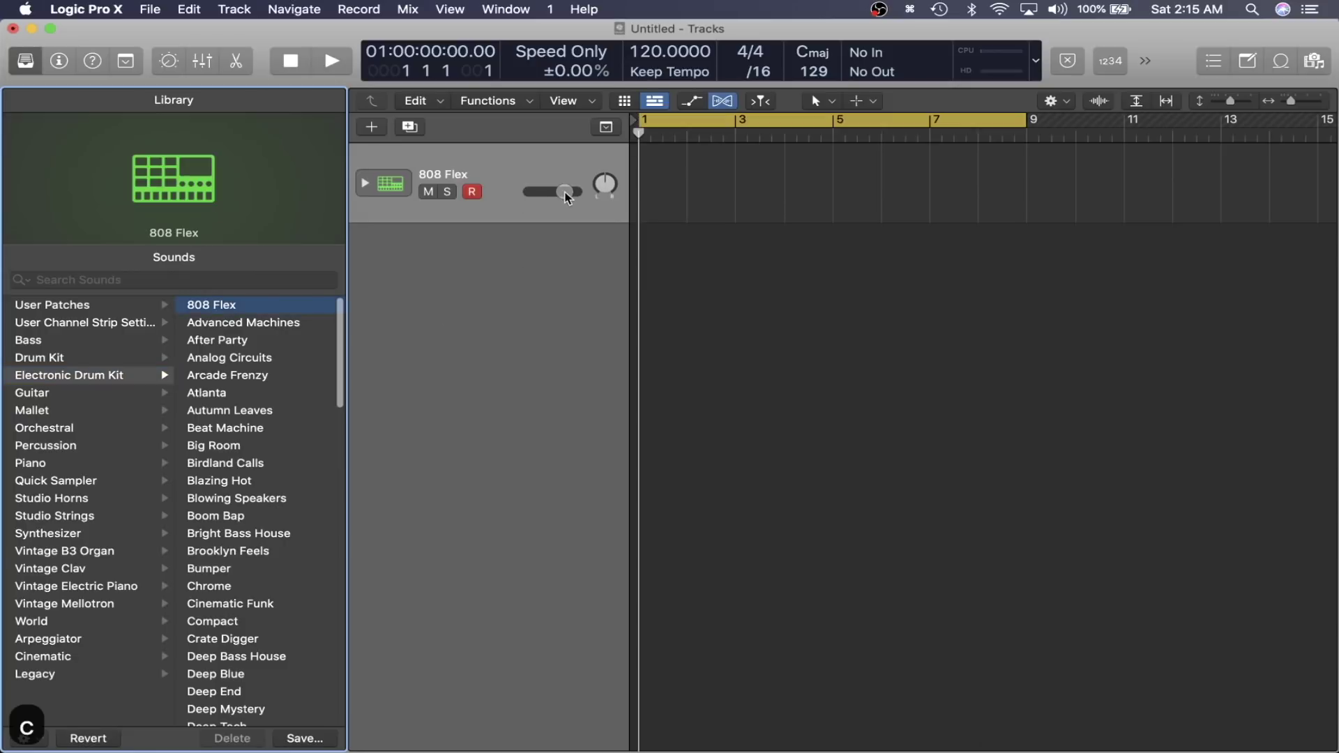
key(y)
key(t)
key(t)
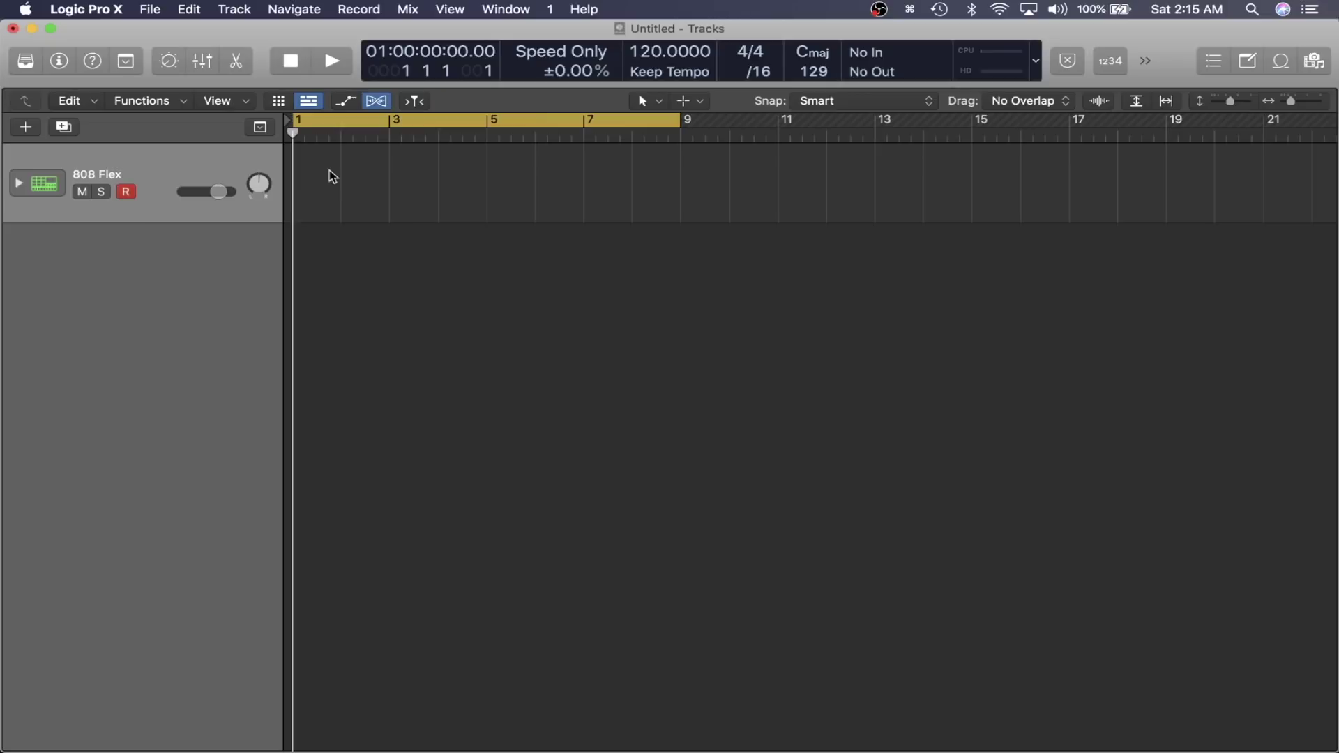
- Create an empty pattern region, shorten the cycle to bars 1–5, and open it in Step Sequencer
right_click(332, 176)
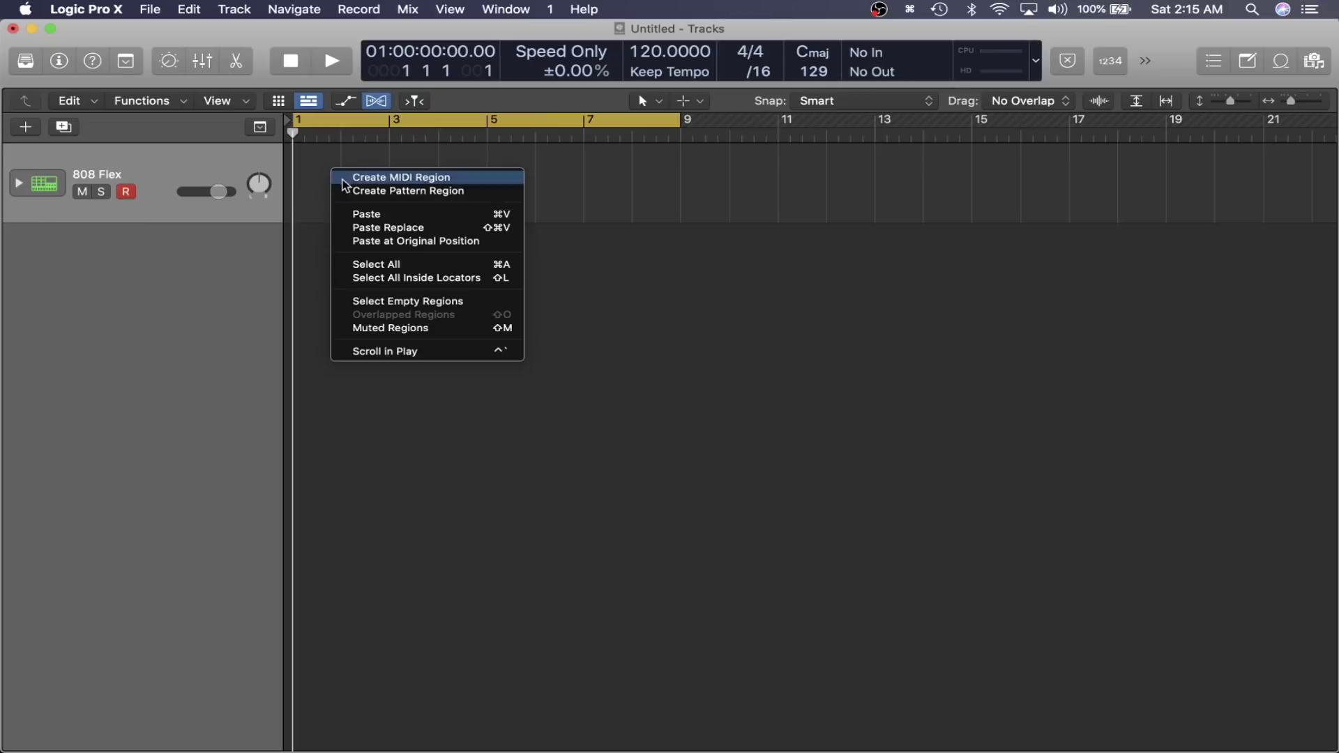
click(346, 192)
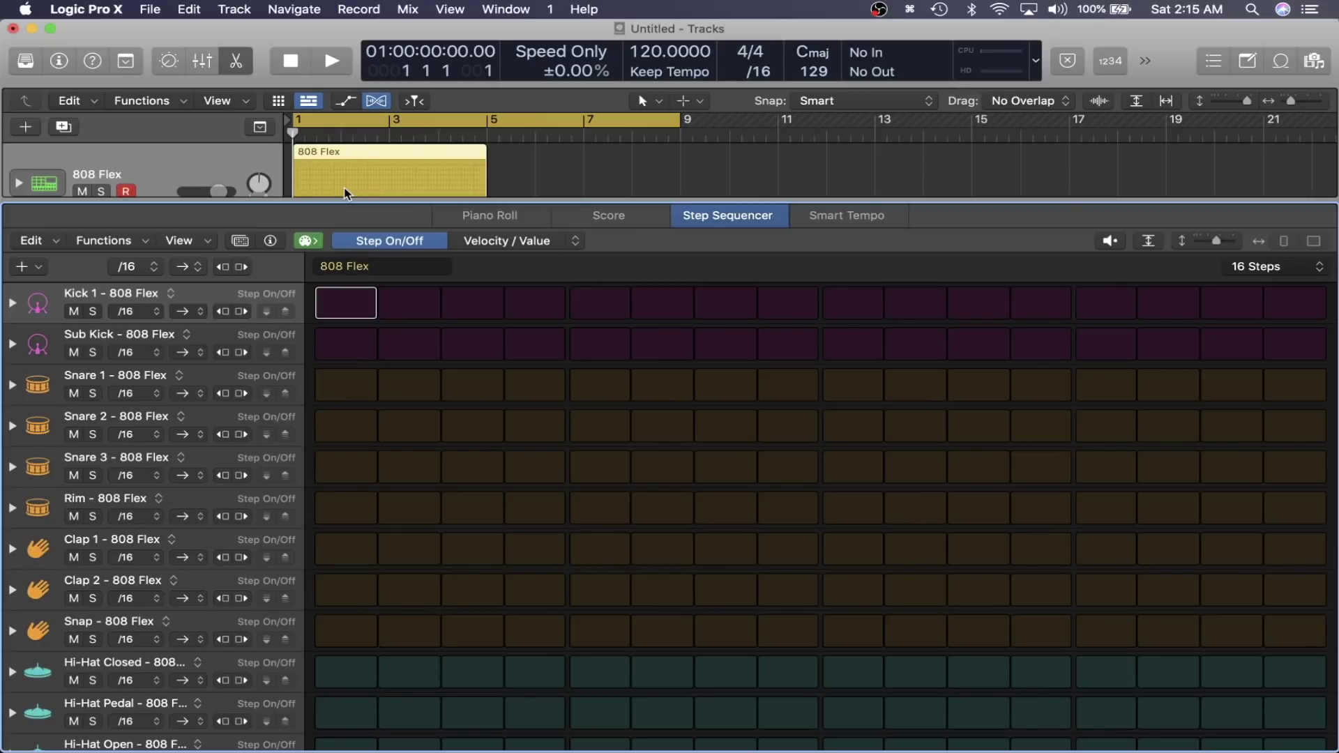
key(x)
key(x)
drag(680, 120, 492, 121)
key(e)
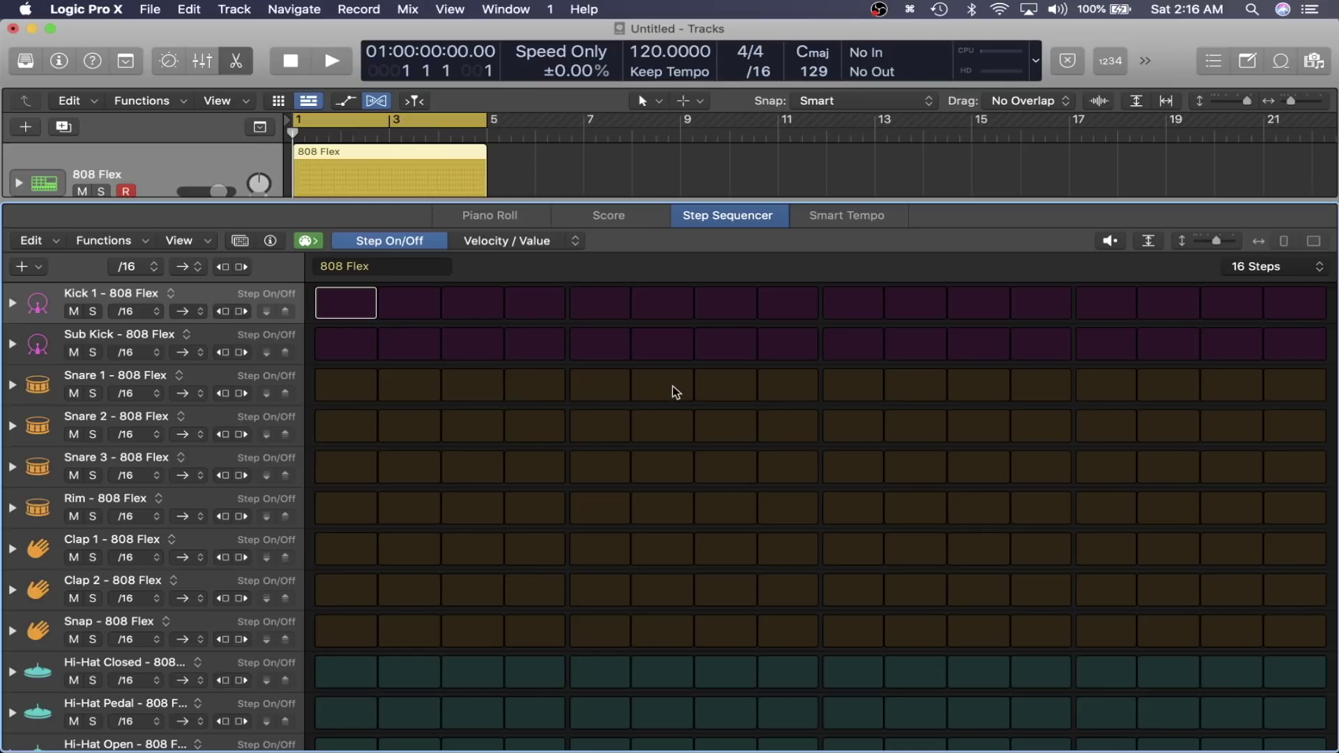
- Lower the 808 Flex track volume to -3 dB and reopen the Step Sequencer
key(x)
key(x)
drag(218, 191, 211, 191)
key(e)
- Program Kick 1 on steps 1, 7 and 15 and Snare 1 on step 9, auditioning playback
click(838, 393)
key(space)
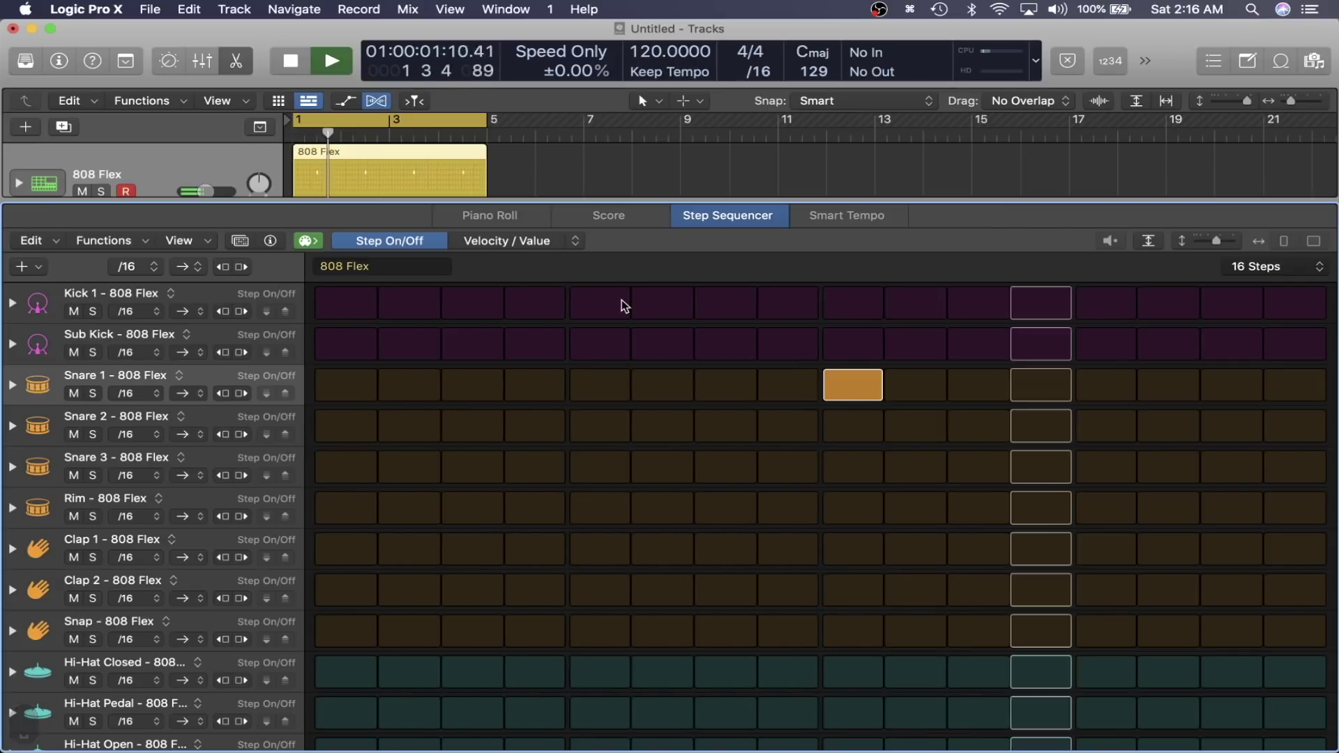
click(337, 307)
click(728, 308)
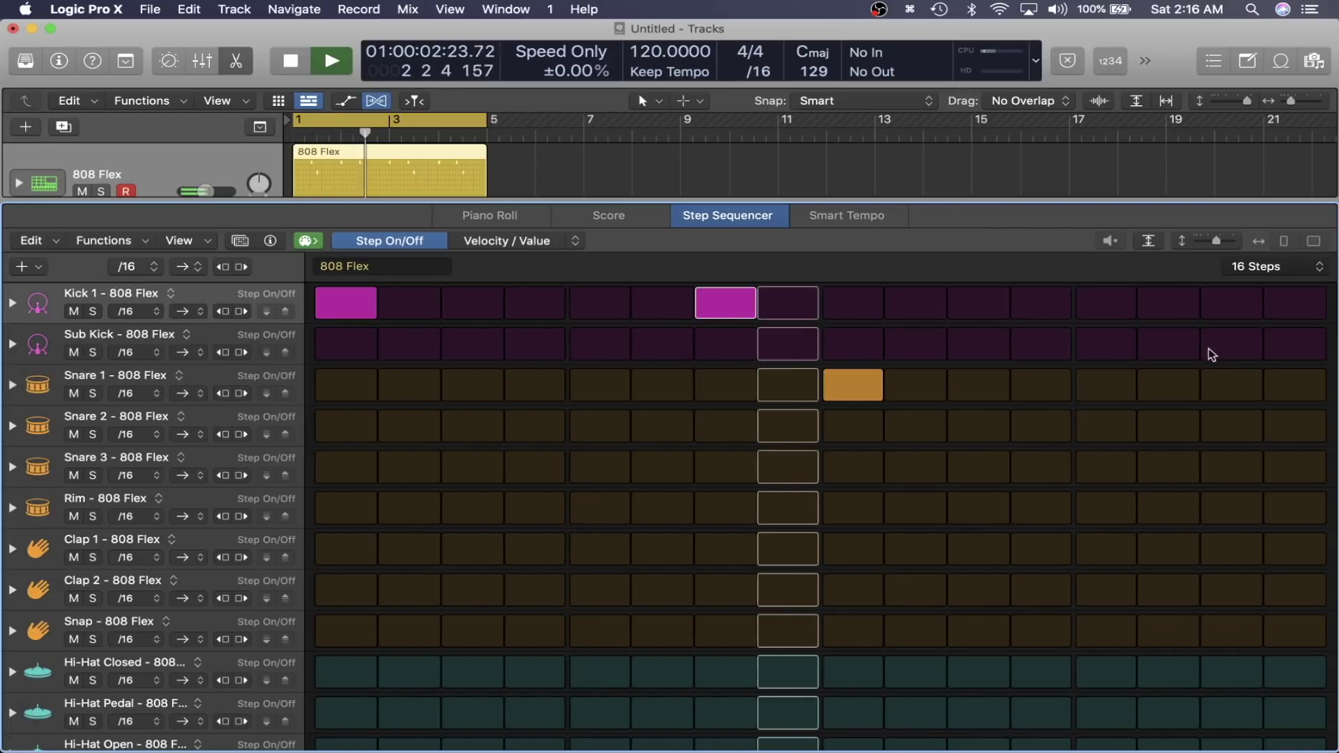
click(1228, 307)
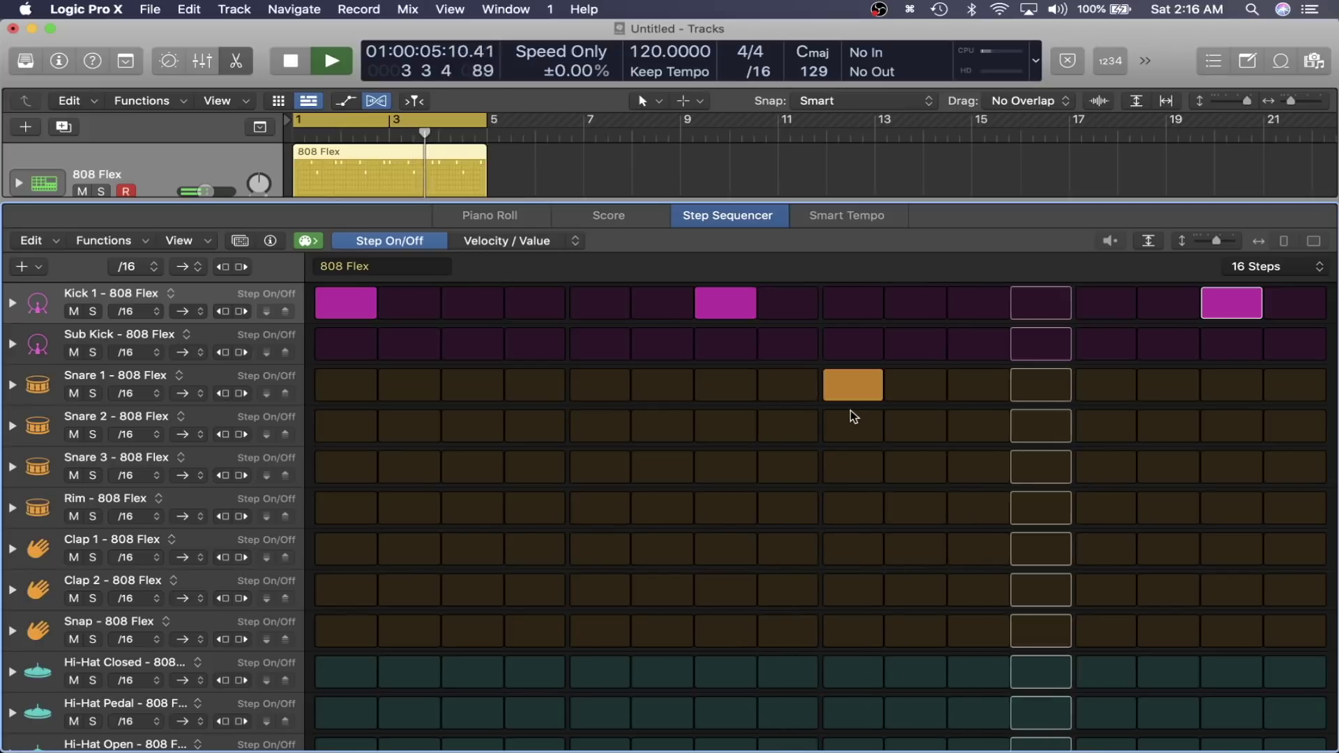
key(space)
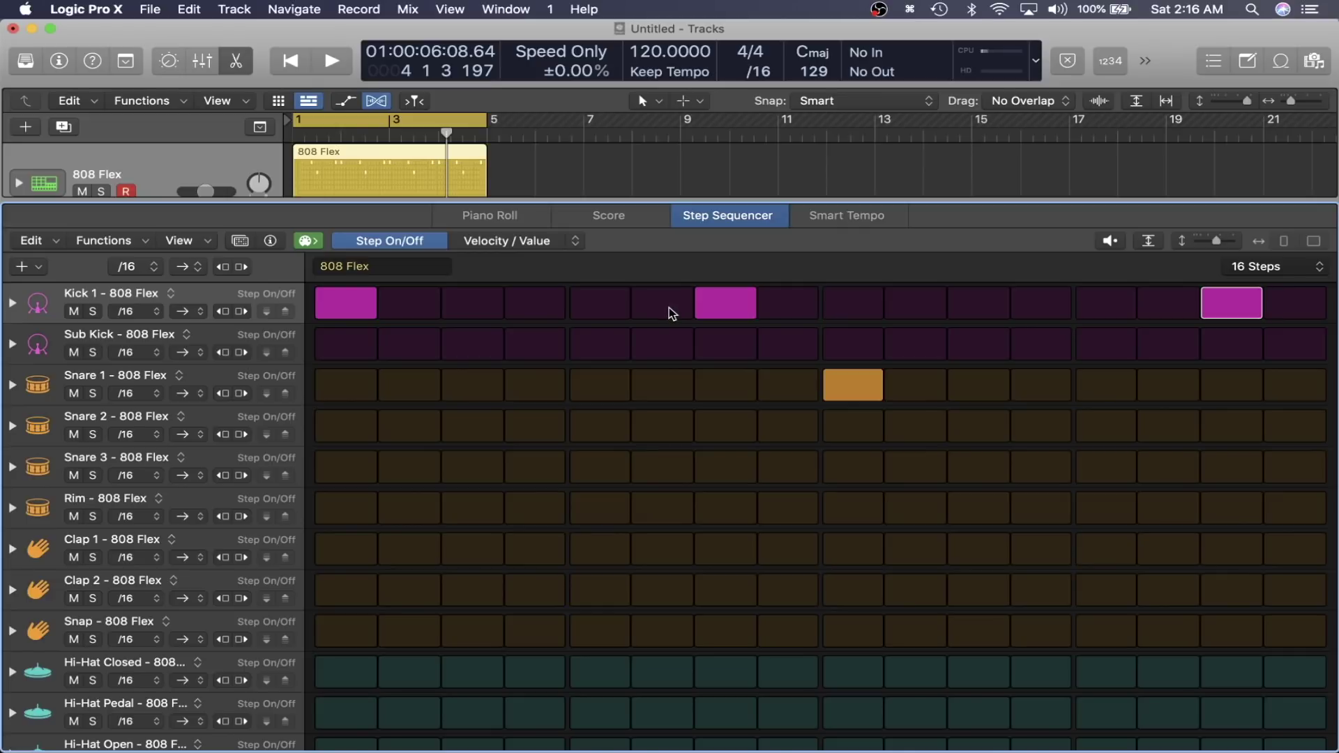
key(space)
mouse_move(719, 303)
mouse_down()
mouse_move(781, 304)
mouse_move(743, 306)
mouse_up()
key(space)
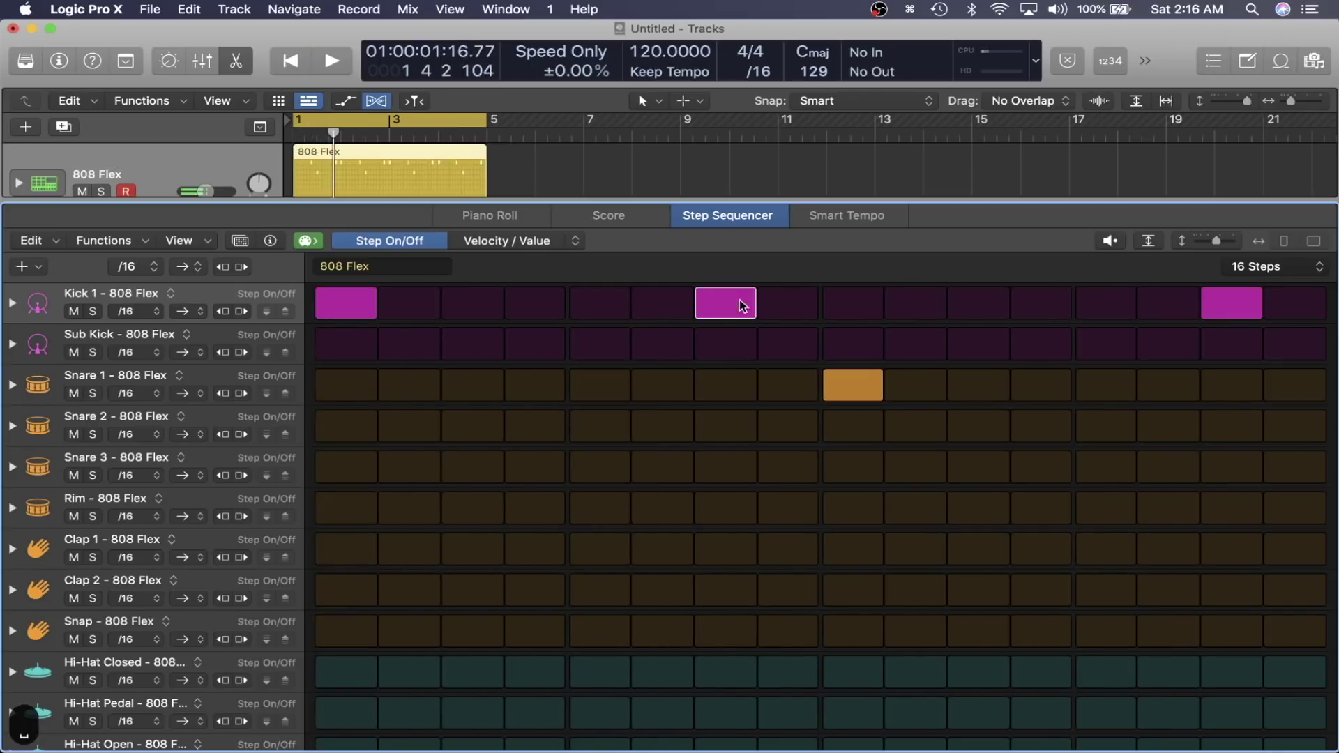
- Switch off MIDI Out and audition Kick 1 on step 6 versus 7, keeping step 7
click(306, 241)
click(743, 303)
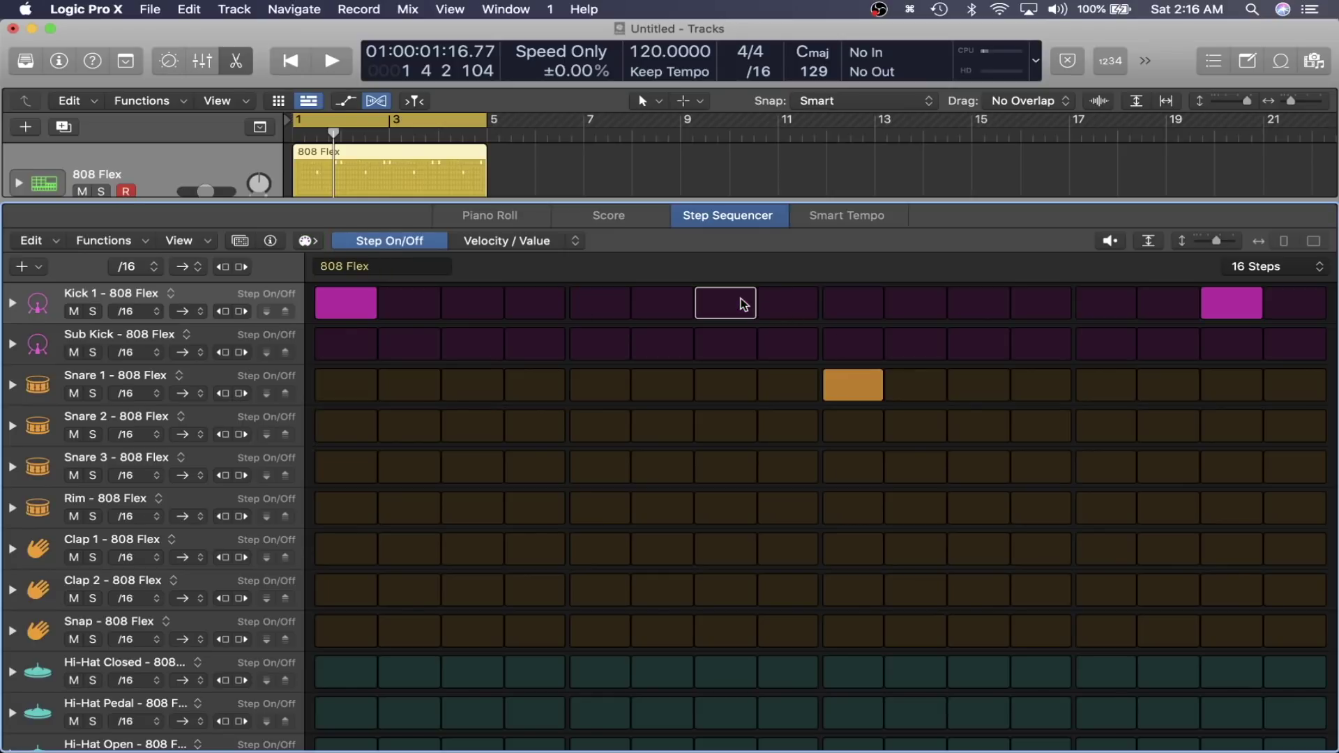
click(676, 315)
click(671, 314)
click(751, 312)
click(680, 307)
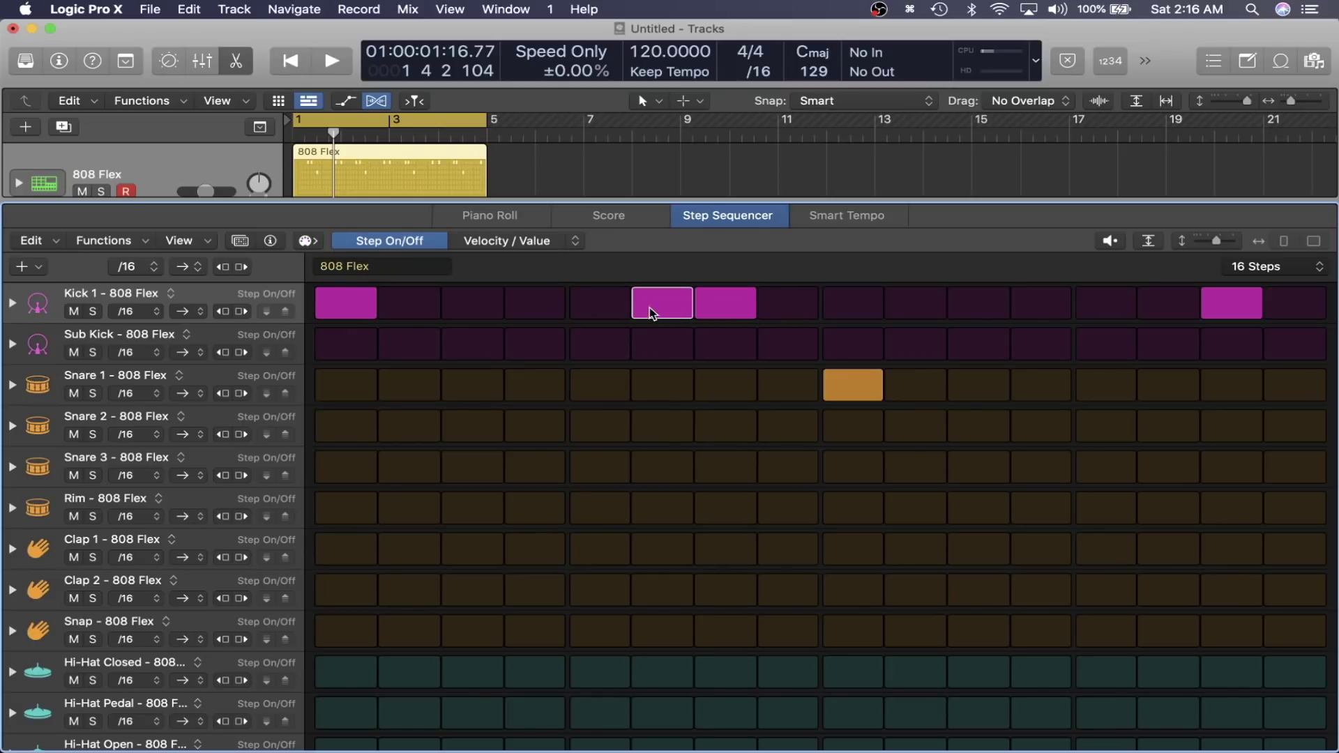
click(725, 307)
click(677, 314)
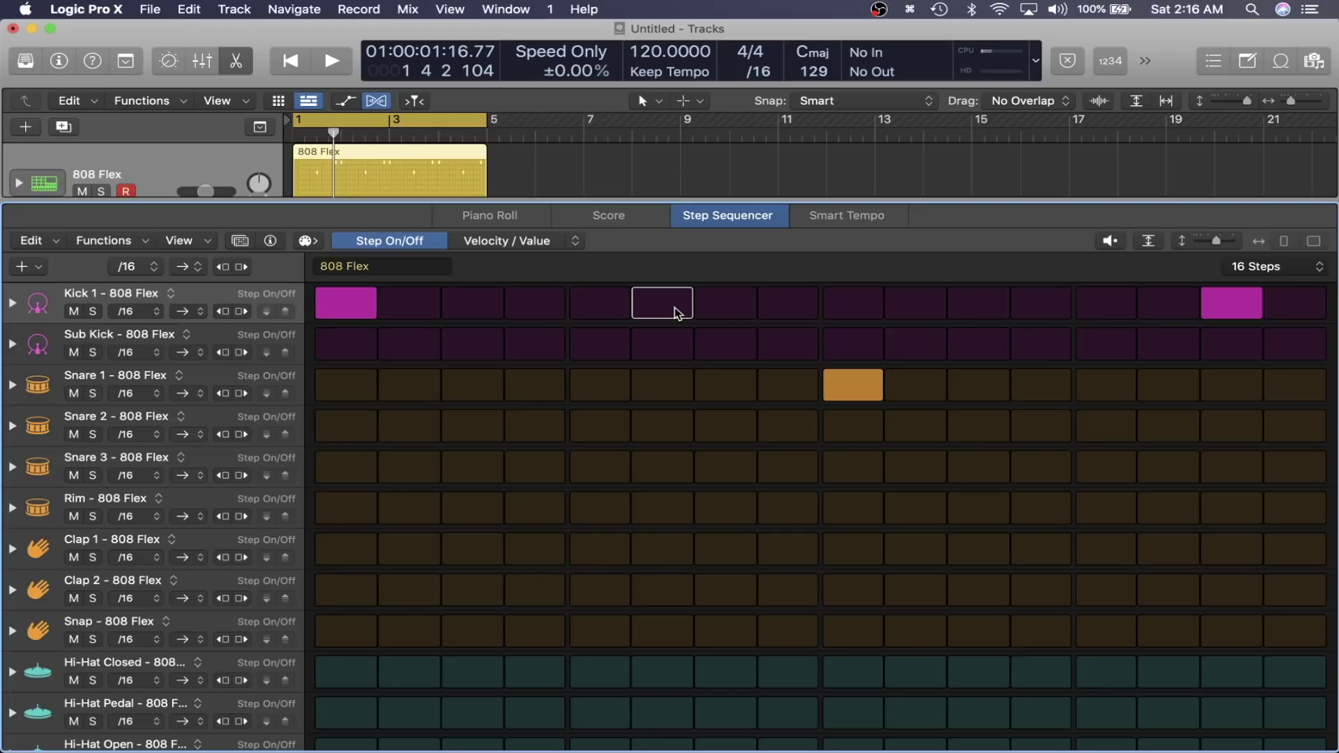
click(703, 313)
key(space)
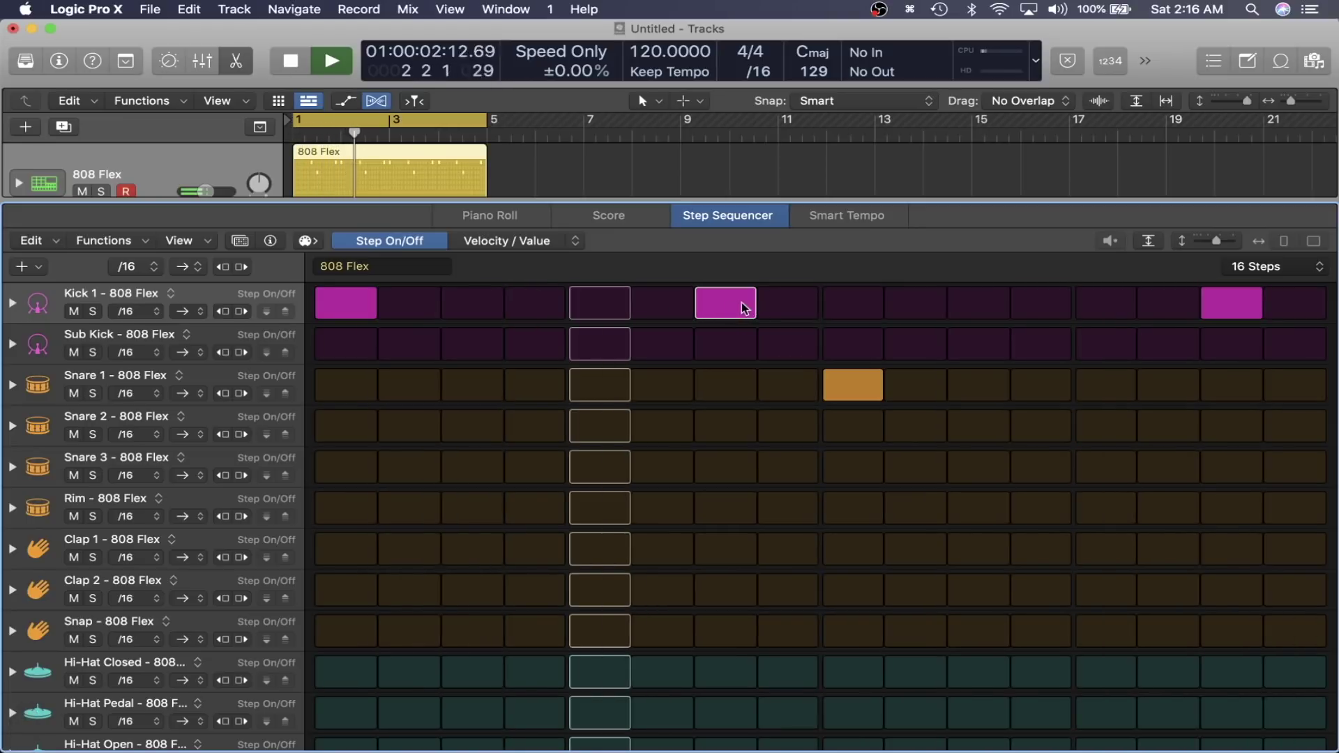
key(space)
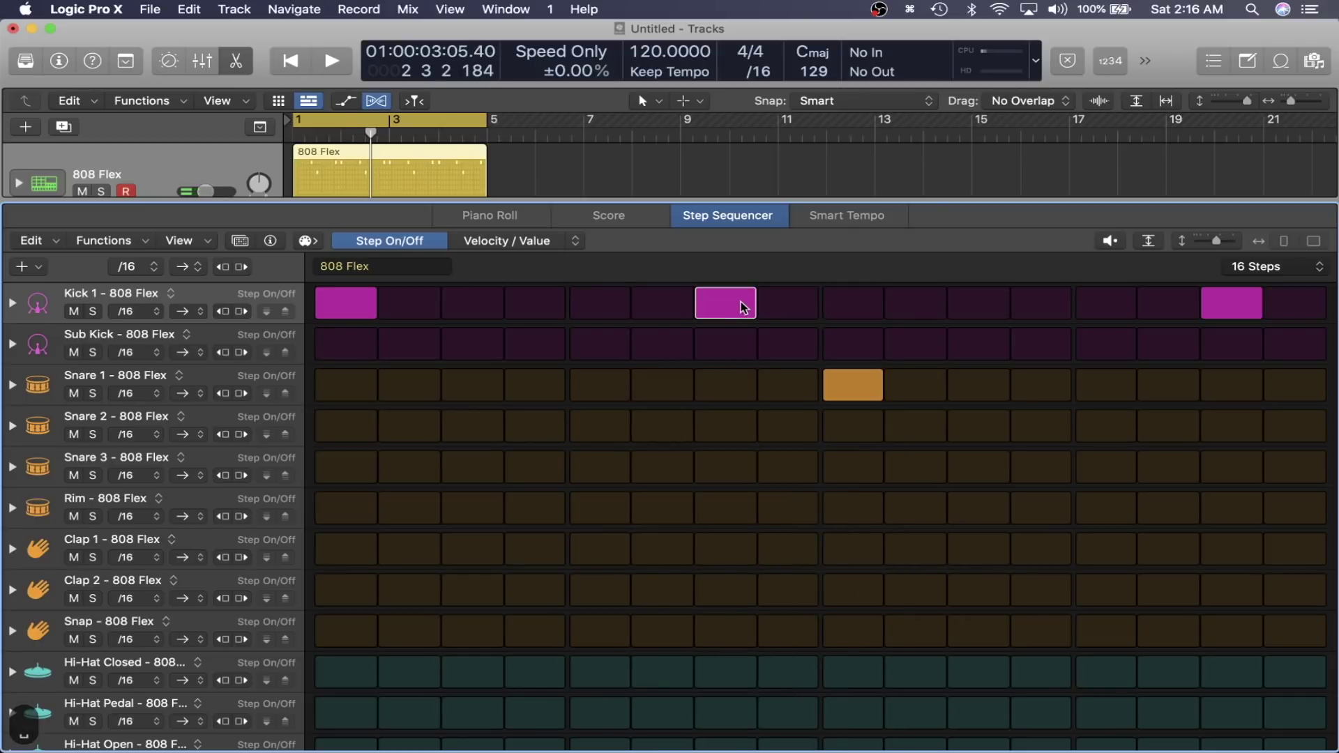
- Audition kicks on steps 6, 8 and 9 with MIDI Out toggled, ending with MIDI Out off and kicks on 1, 7, 15
key(alt+o)
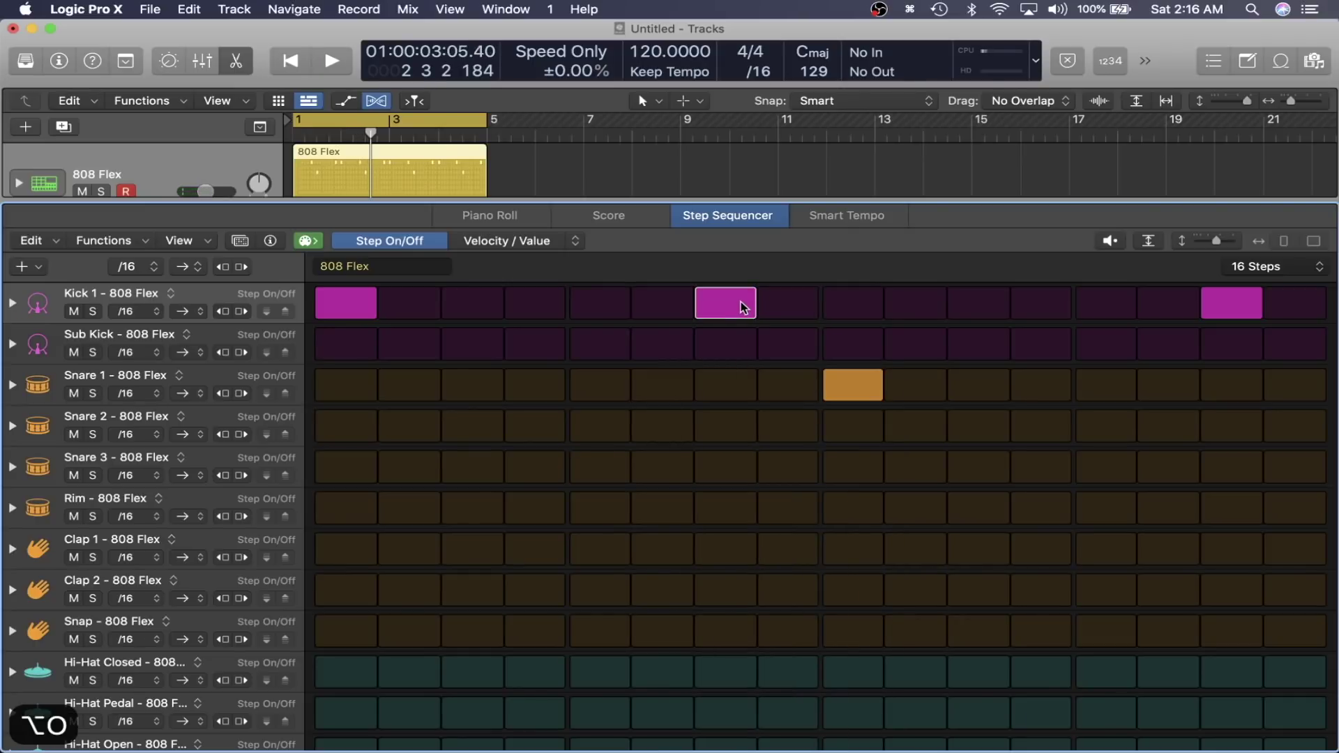
key(space)
key(space)
click(861, 304)
click(661, 304)
click(872, 303)
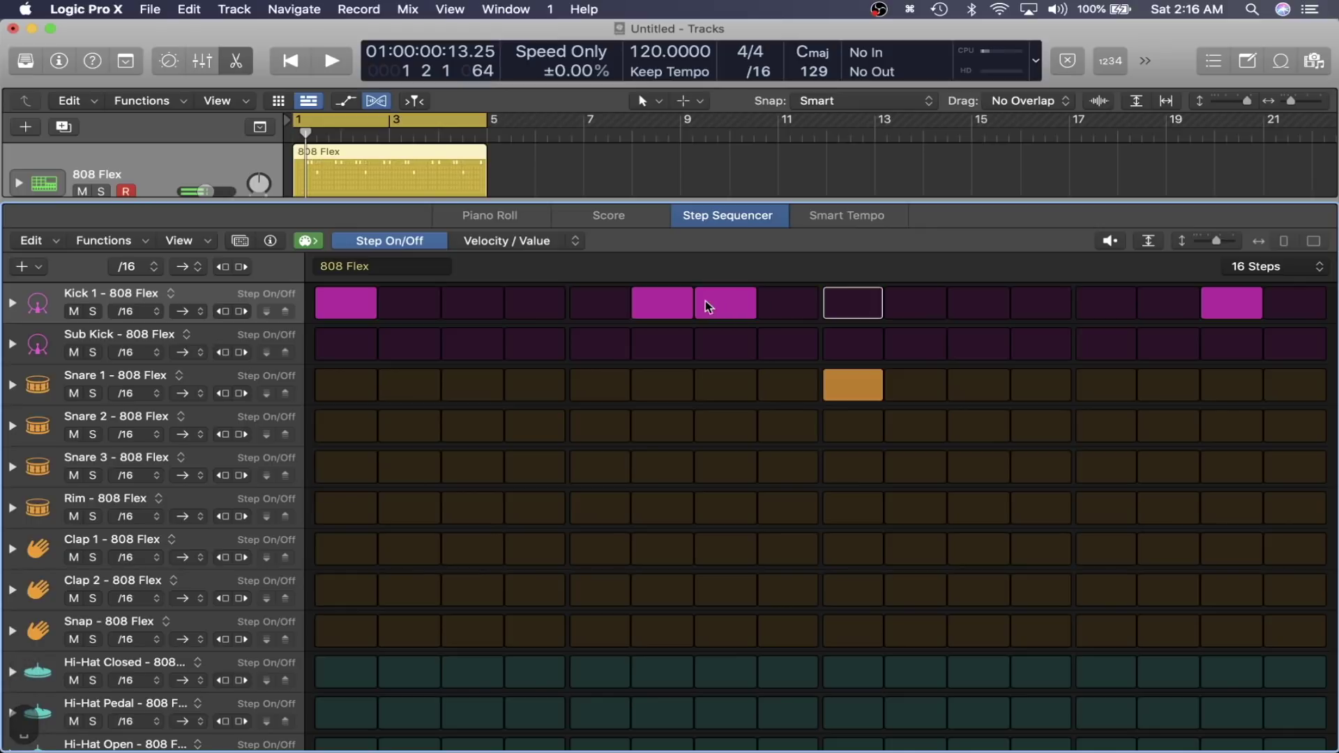
click(684, 305)
key(alt+o)
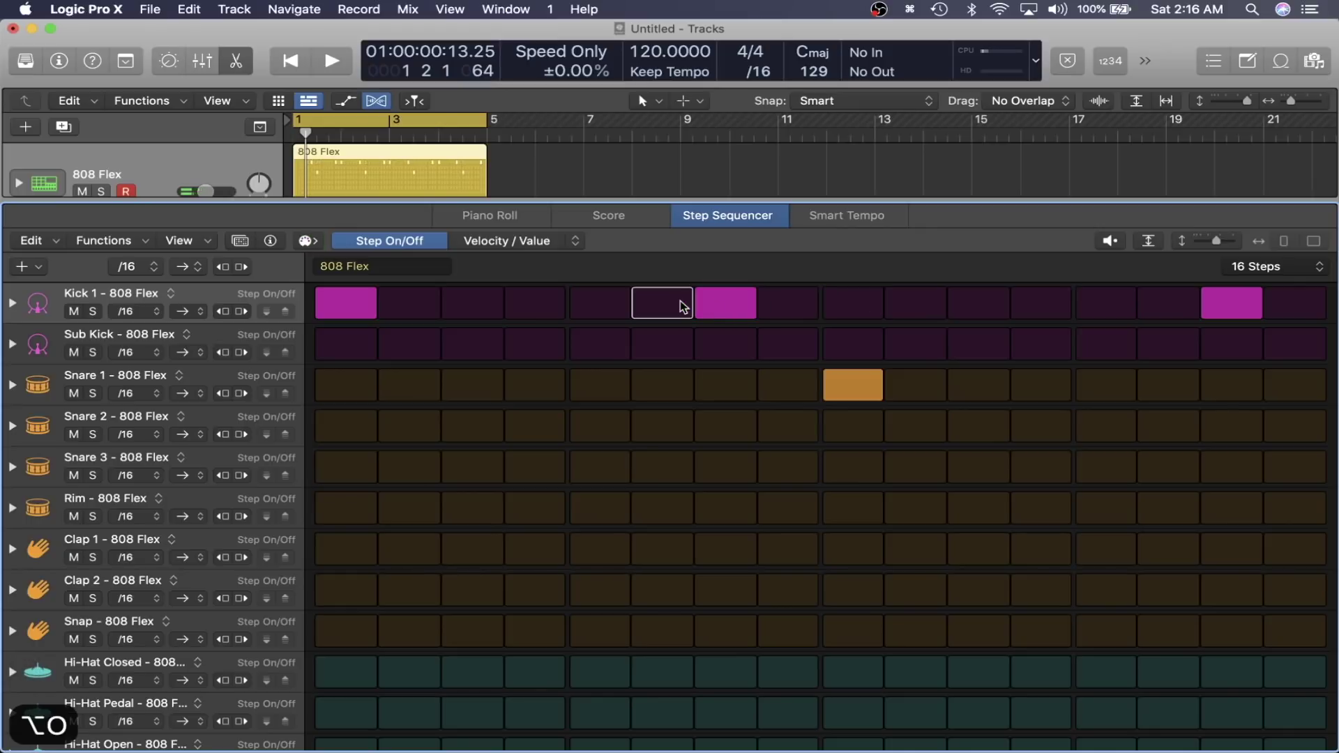
click(680, 302)
click(799, 302)
key(space)
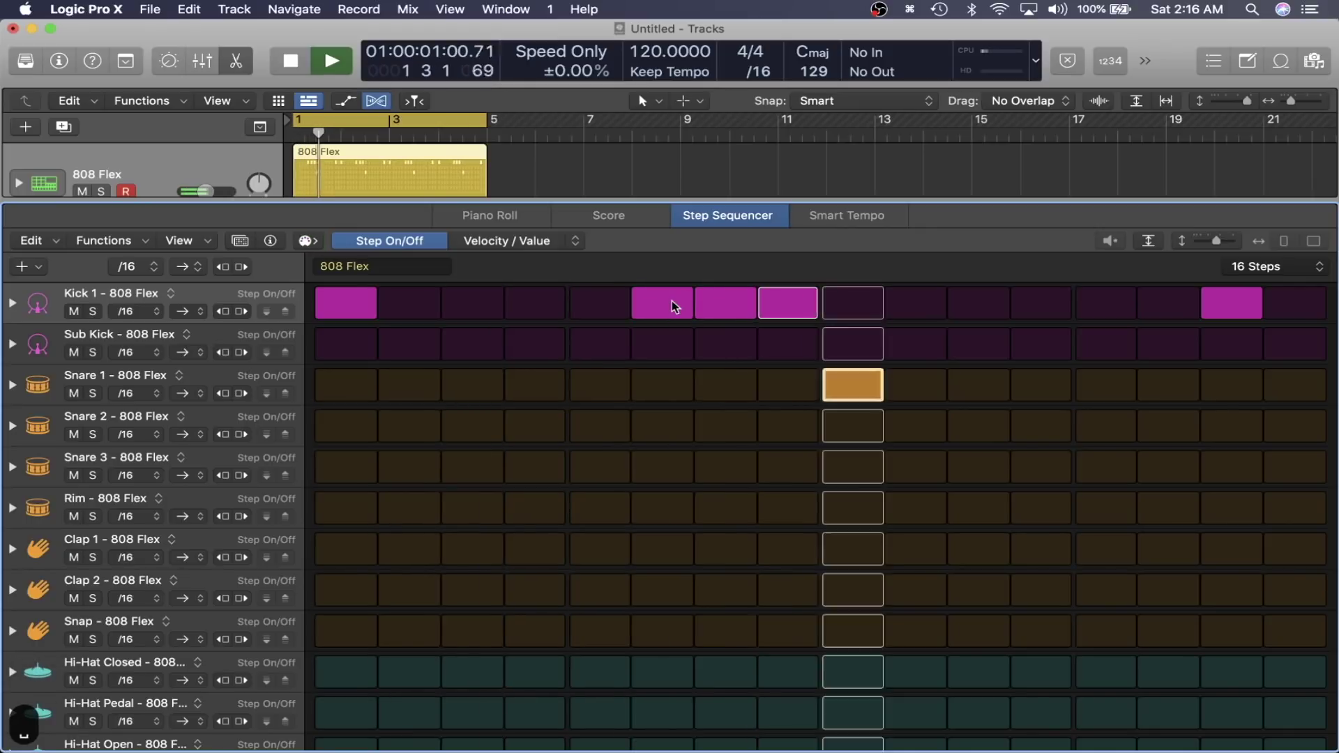
key(space)
click(671, 299)
click(794, 301)
key(space)
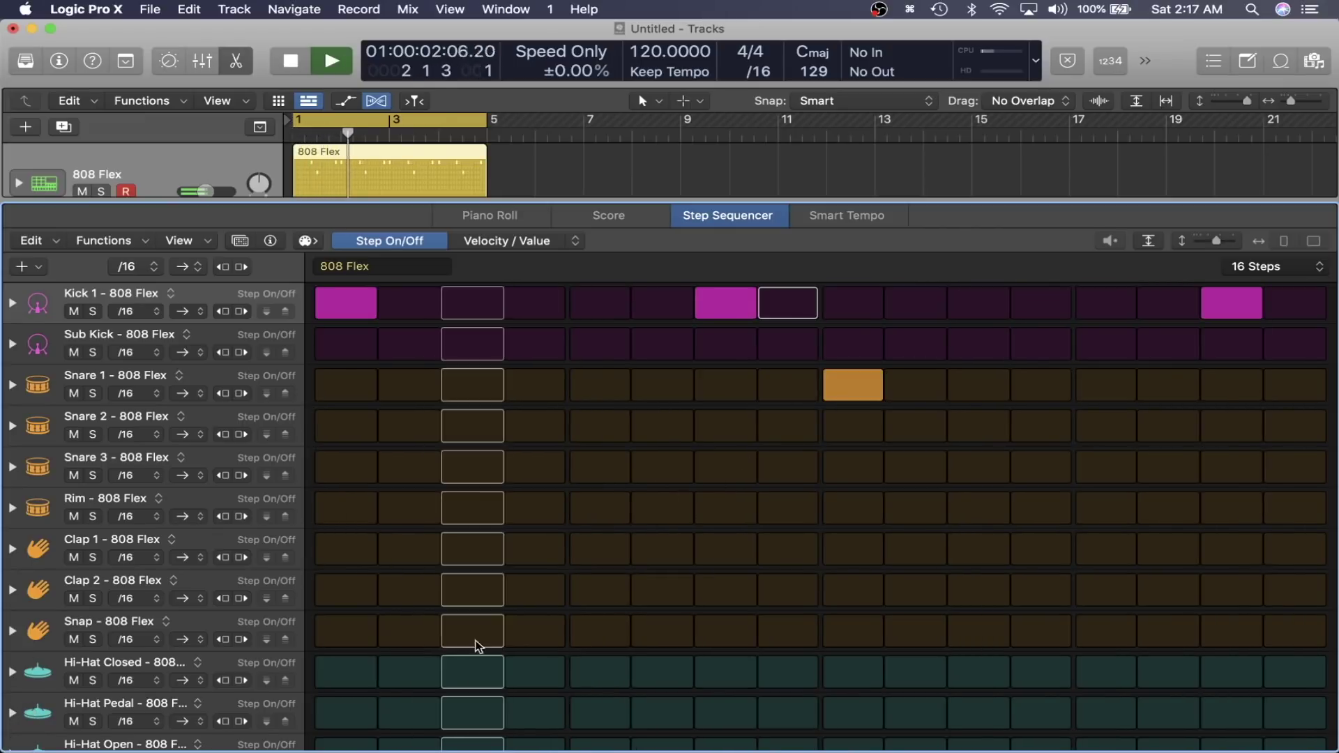
- Paint Hi-Hat Closed steps, undoing the stray steps painted on the Snap and Clap rows
key(space)
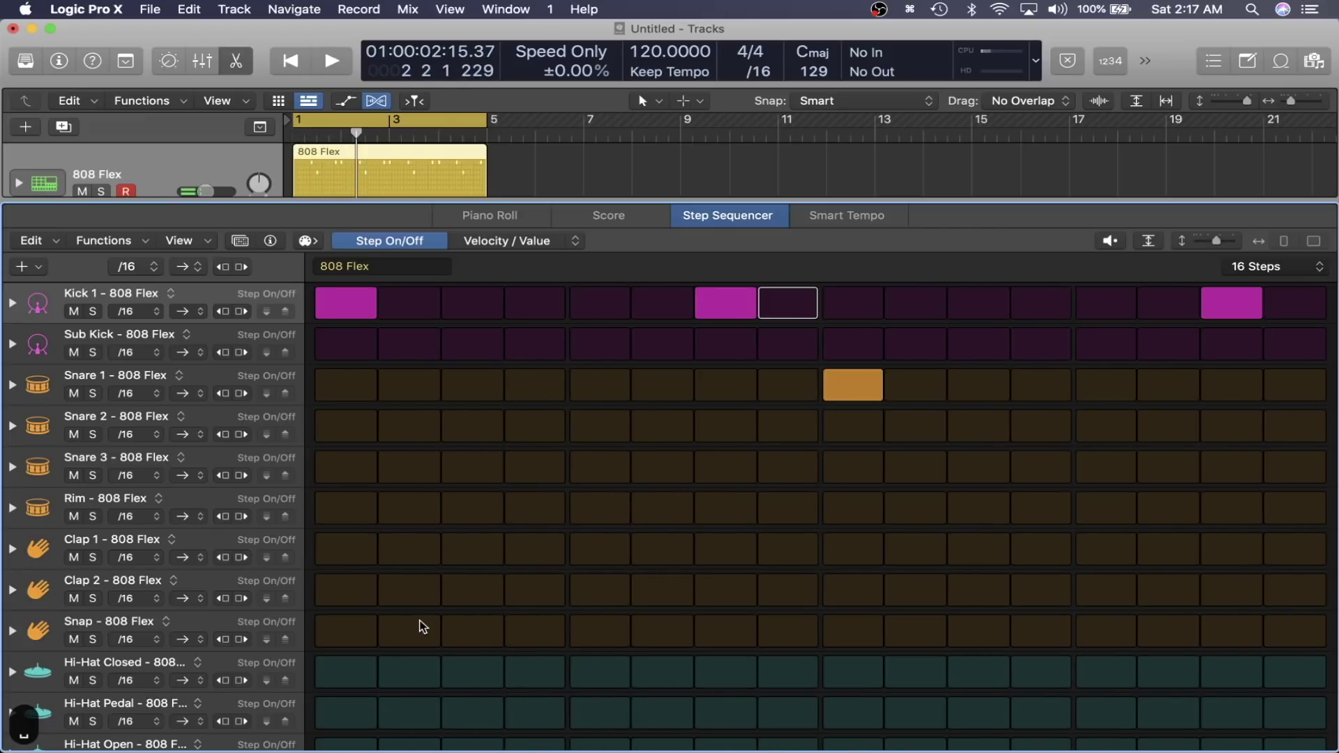
click(337, 673)
mouse_move(337, 671)
mouse_down()
mouse_move(367, 672)
mouse_move(537, 591)
mouse_move(688, 613)
mouse_move(854, 679)
mouse_move(890, 664)
mouse_up()
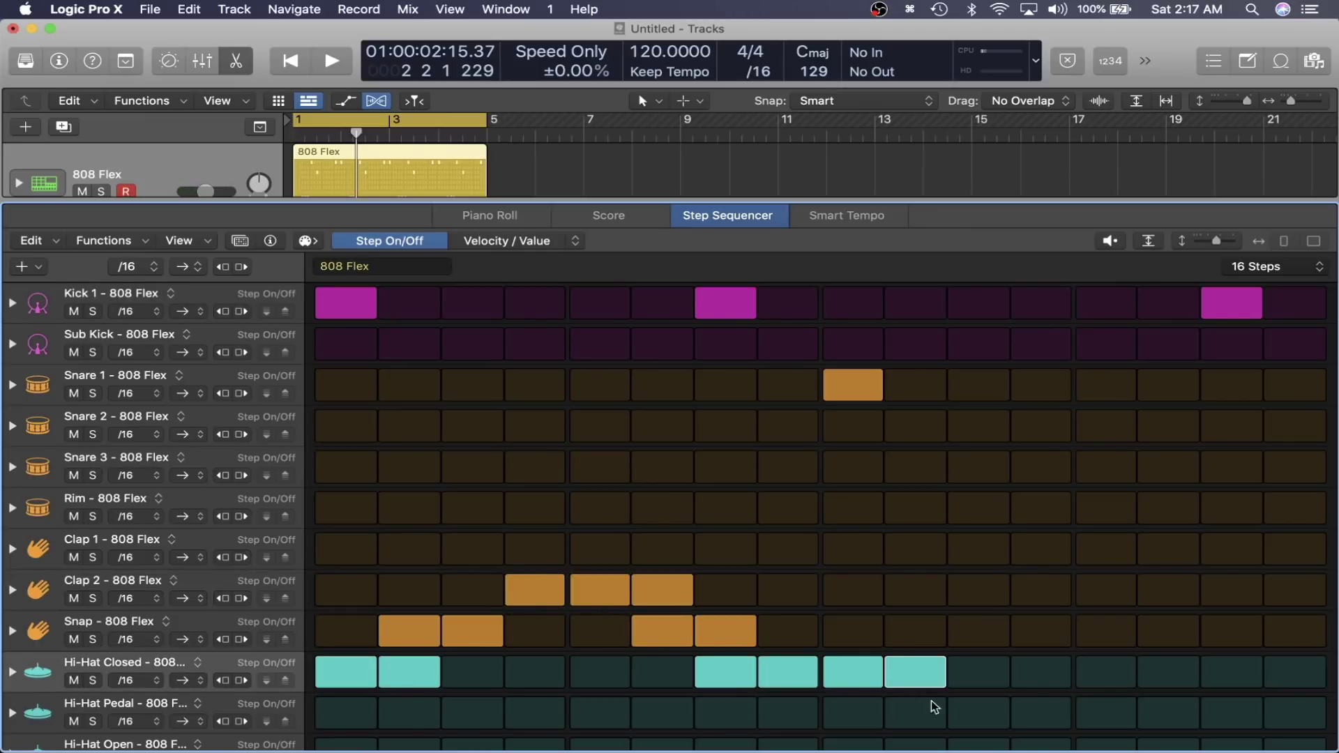
mouse_move(519, 671)
mouse_down()
mouse_move(708, 561)
mouse_move(965, 643)
mouse_move(1023, 565)
mouse_move(640, 672)
mouse_move(924, 466)
mouse_move(1129, 628)
mouse_up()
click(1168, 590)
key(super+z)
key(super+z)
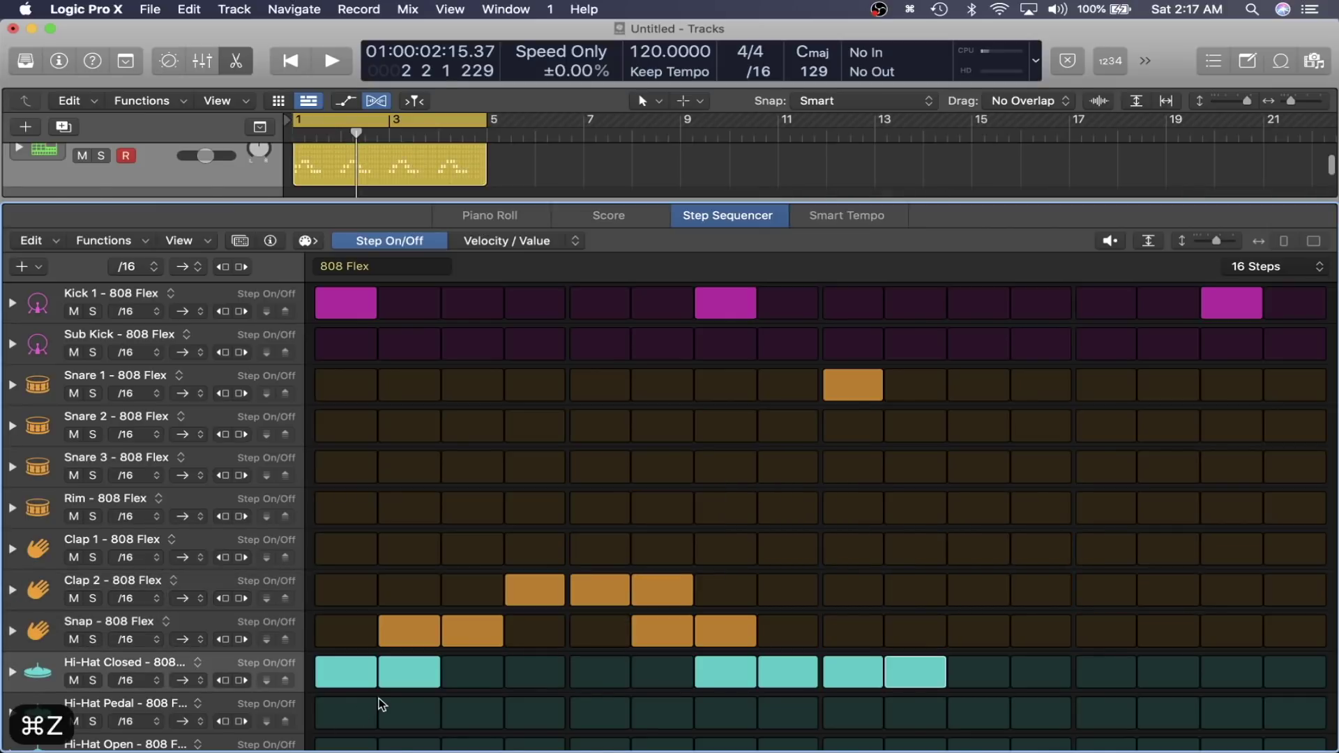
key(super+z)
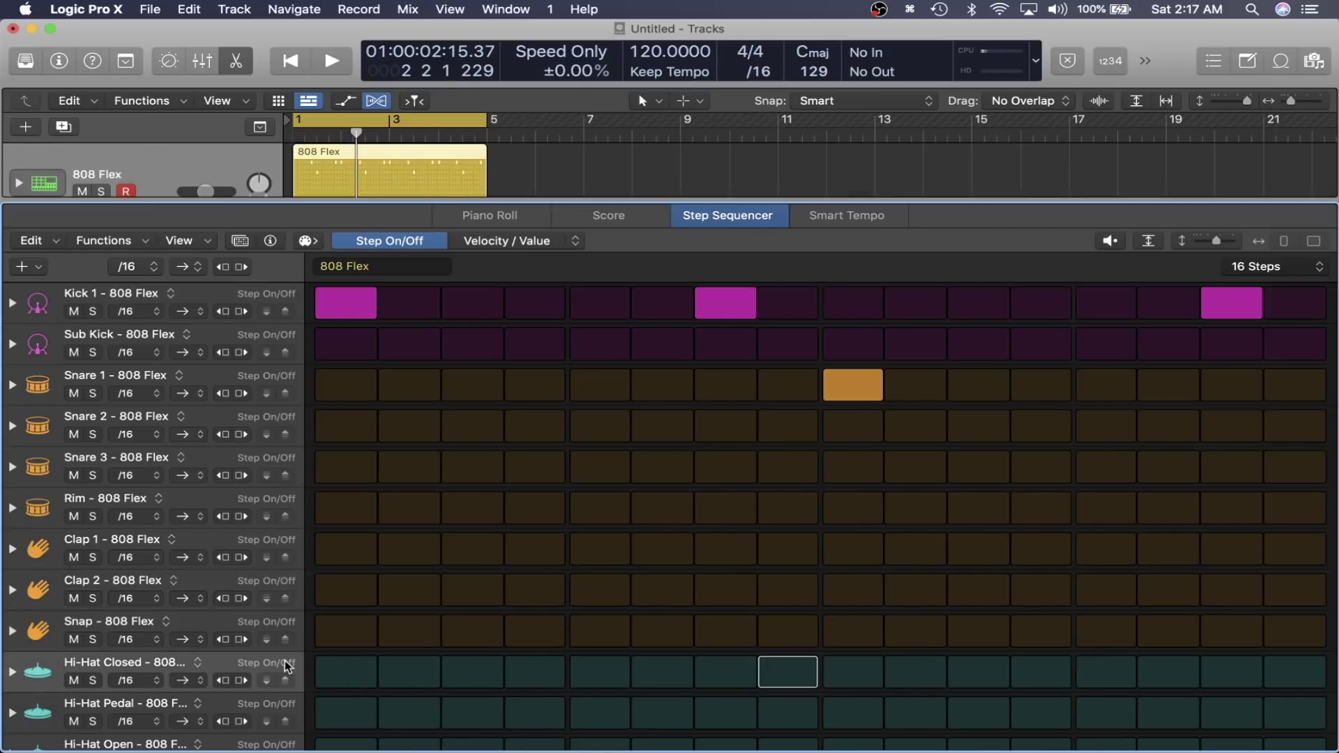
mouse_move(353, 676)
mouse_down()
mouse_move(479, 675)
mouse_move(657, 630)
mouse_move(810, 664)
mouse_move(899, 636)
mouse_move(950, 633)
mouse_up()
key(super+z)
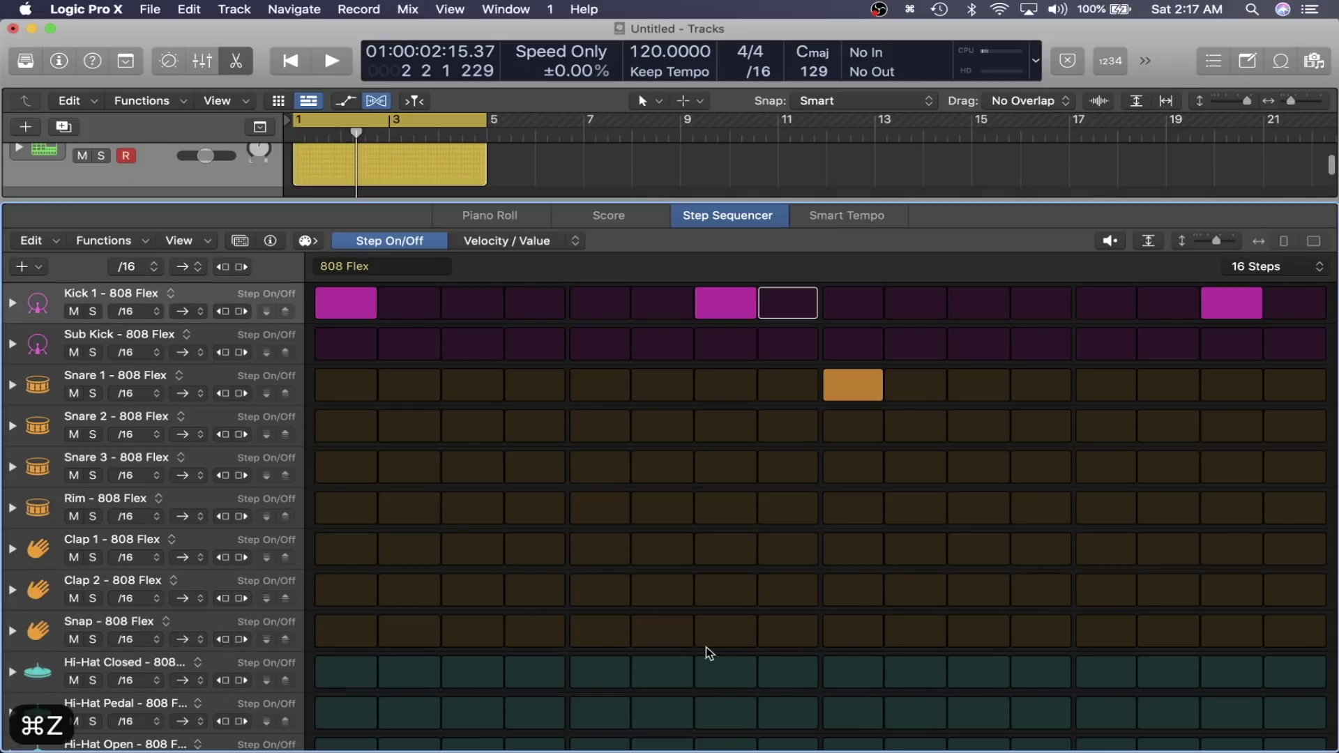
- Turn on Hi-Hat Closed steps 1–16 and play the beat
click(339, 675)
mouse_move(337, 673)
mouse_down()
mouse_move(1011, 671)
mouse_move(1288, 642)
mouse_up()
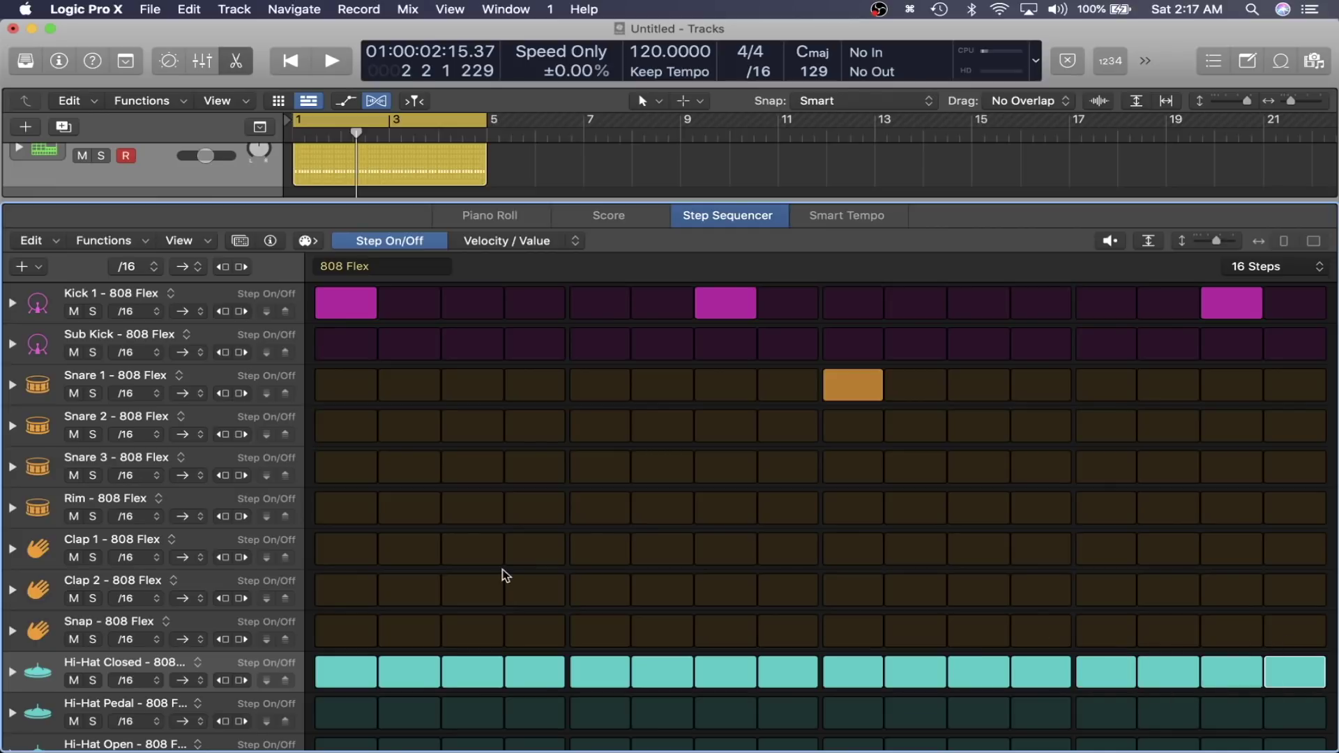
key(space)
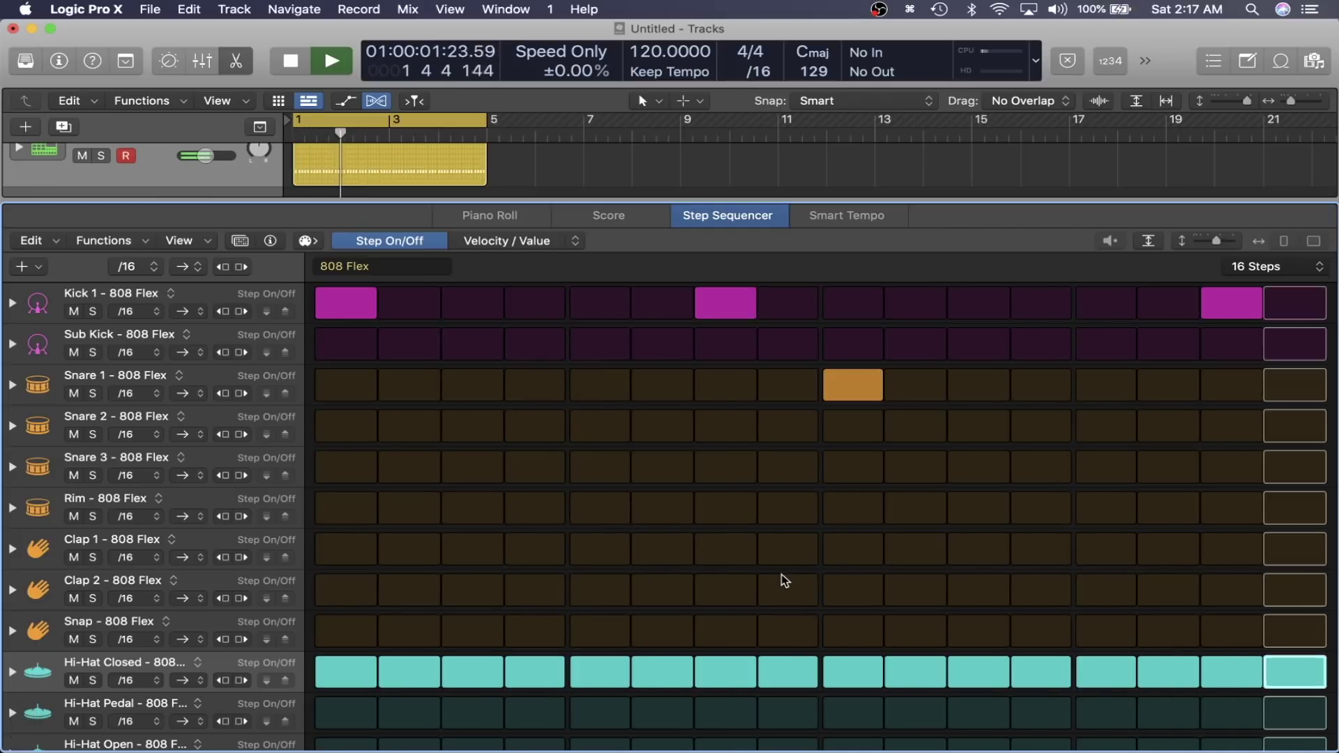
key(space)
- Set the Hi-Hat Closed row rate from /16 to /8 and preview it
key(k)
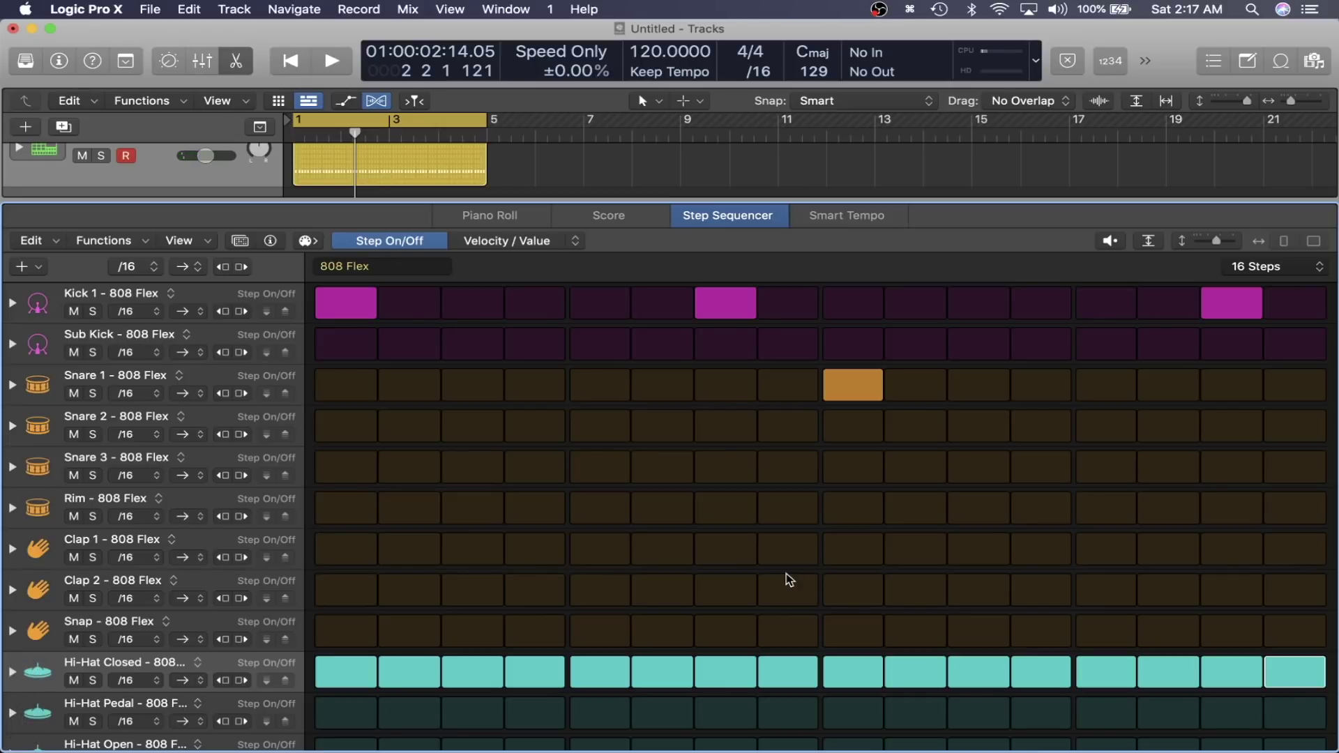
click(155, 681)
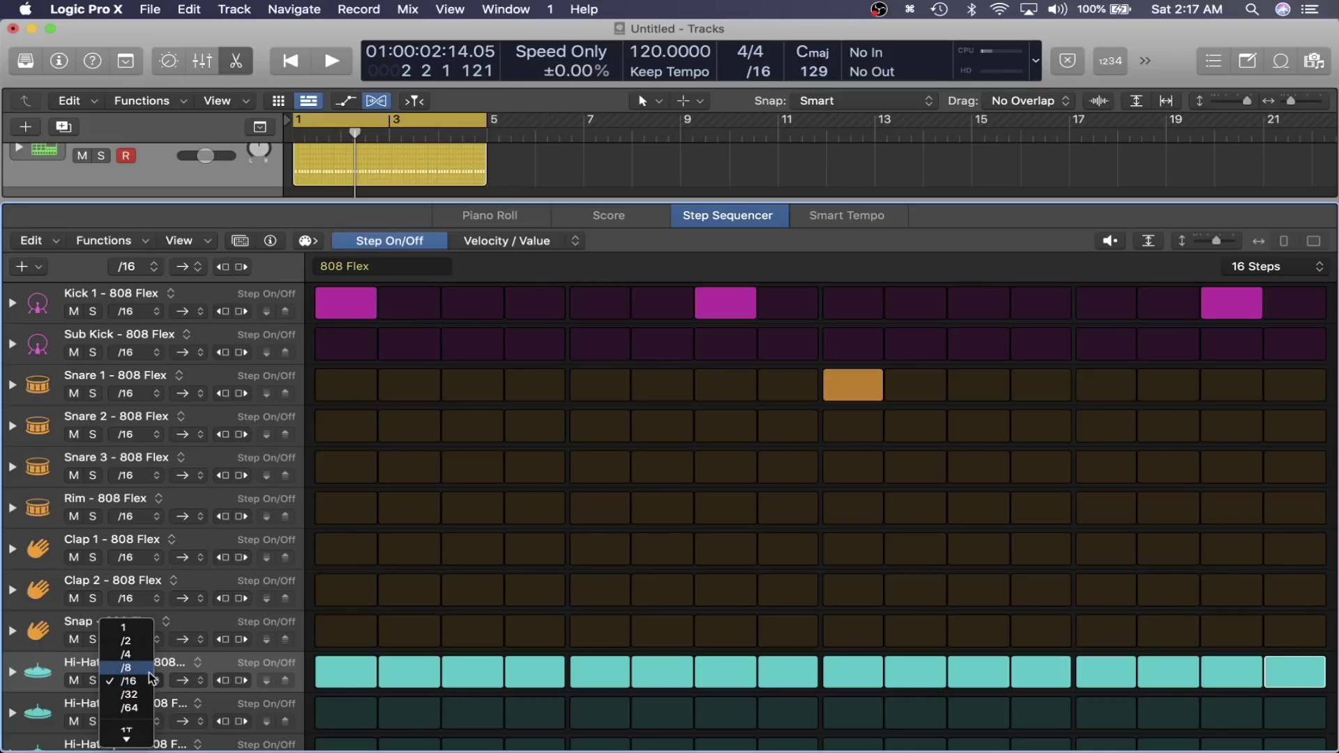
click(149, 669)
key(space)
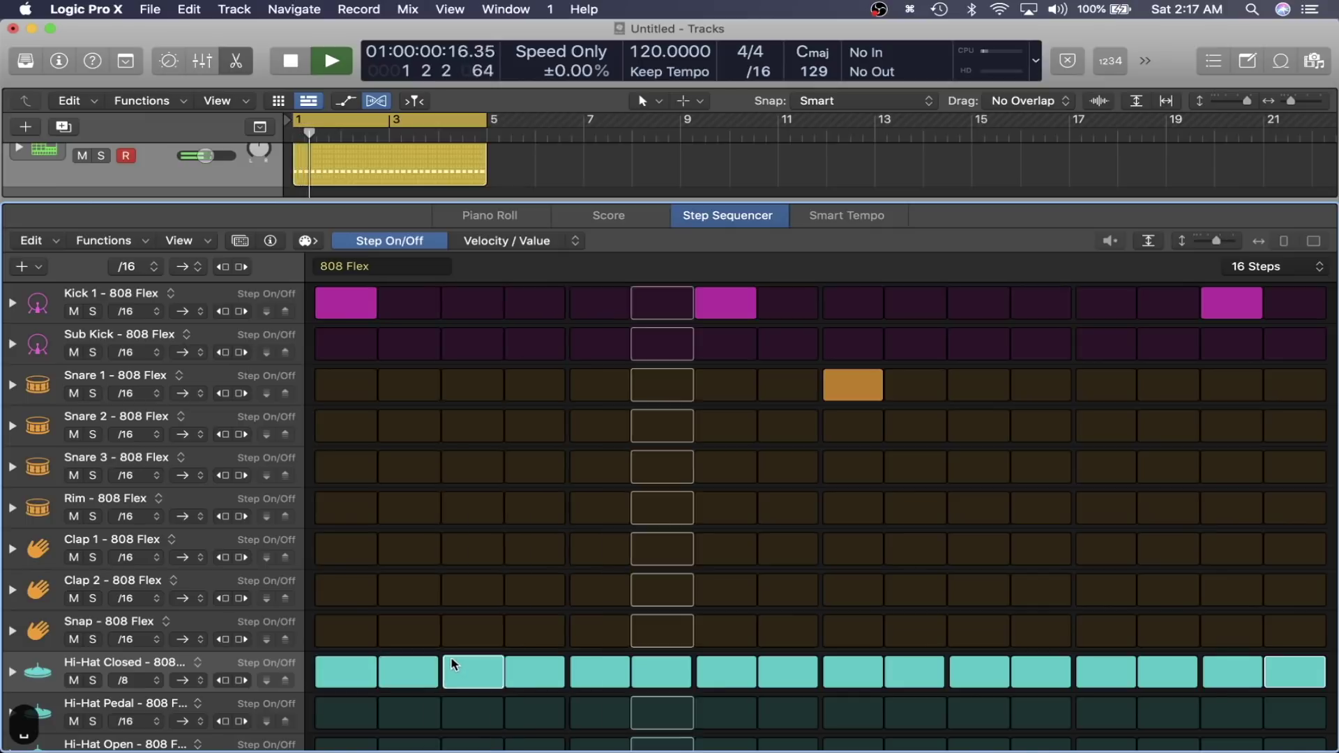
key(space)
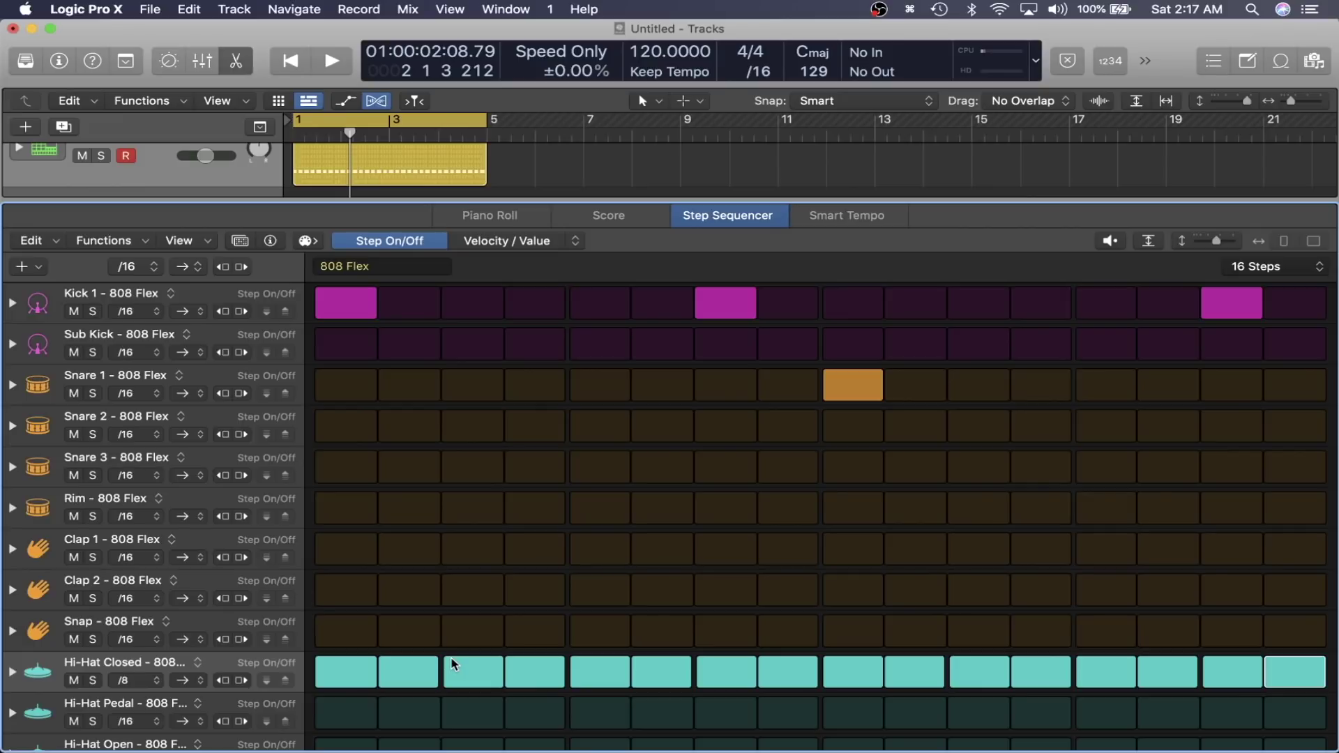
- Audition /4, /16 and 8T hi-hat rates with Ctrl+= and Ctrl+–, then return to /8
key(ctrl+equal)
key(ctrl+equal)
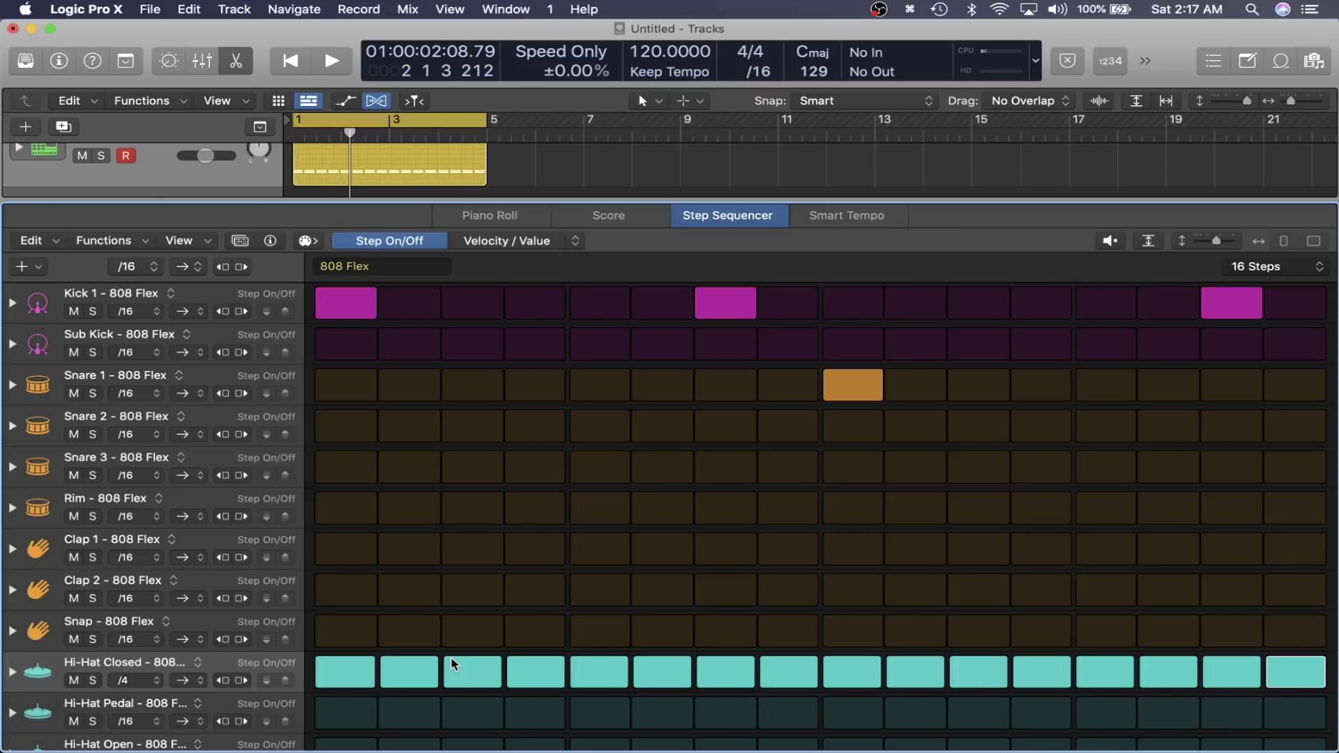
key(ctrl+minus)
key(ctrl+minus)
key(ctrl+minus)
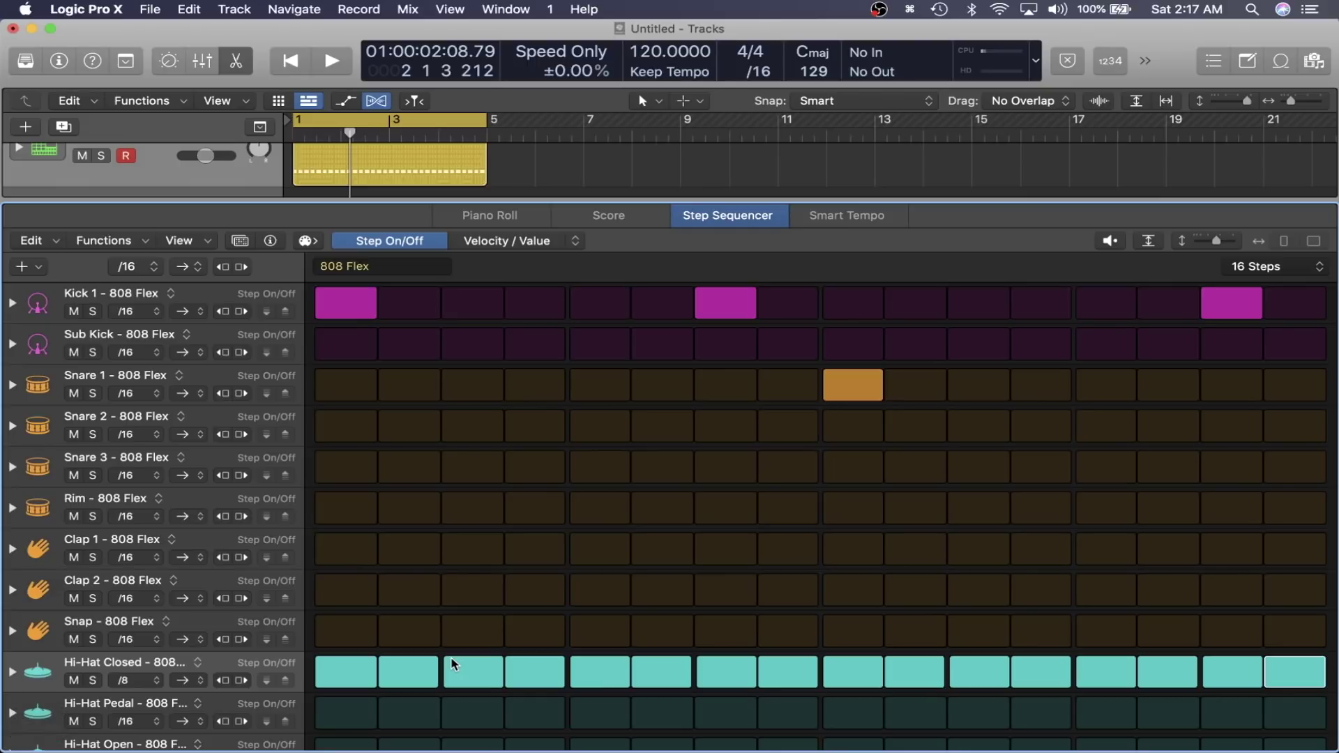
key(ctrl+minus)
key(ctrl+minus)
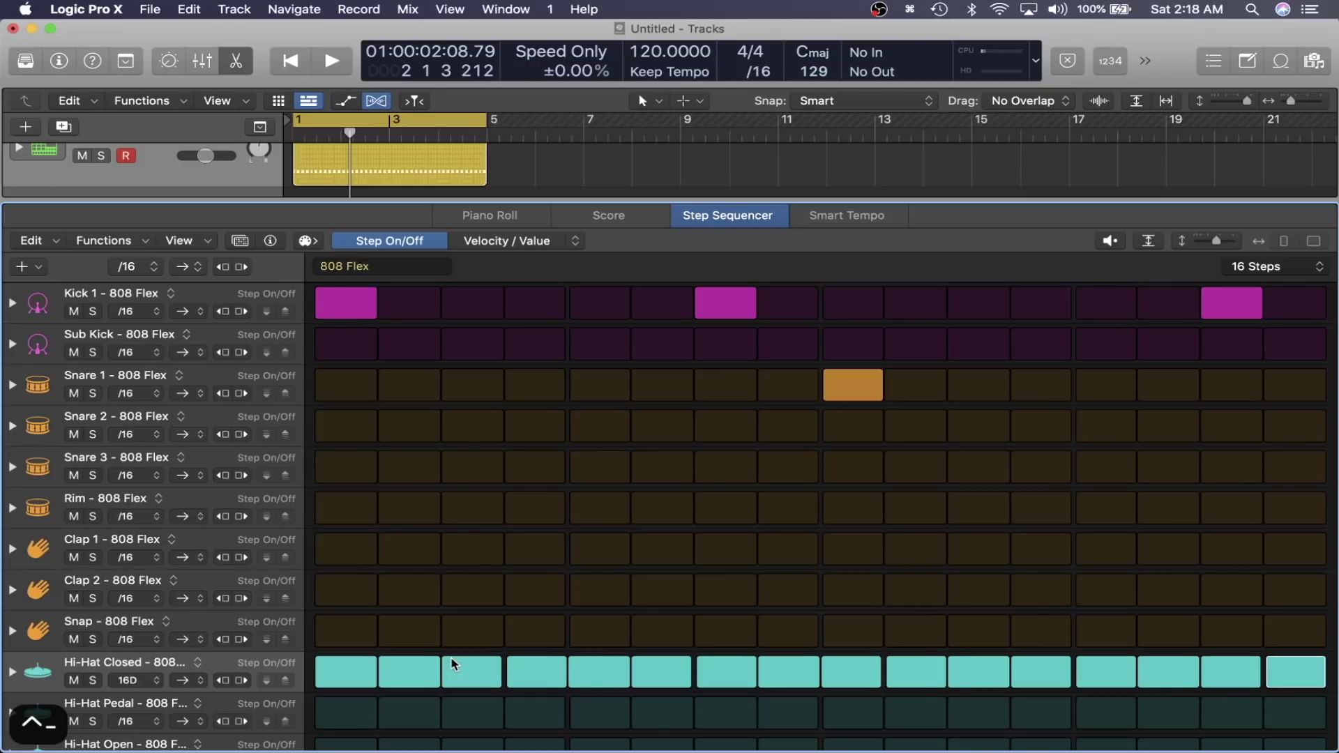
key(ctrl+minus)
key(ctrl+minus)
key(ctrl+minus)
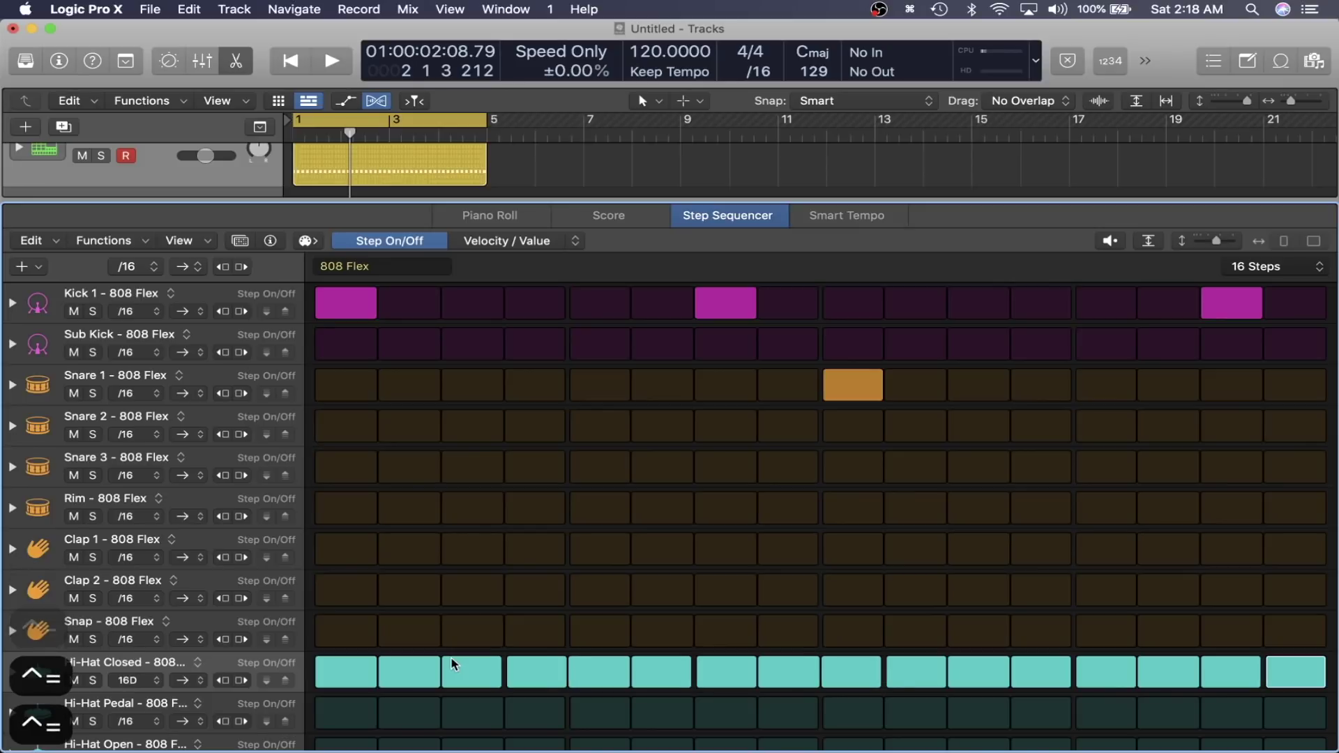
key(space)
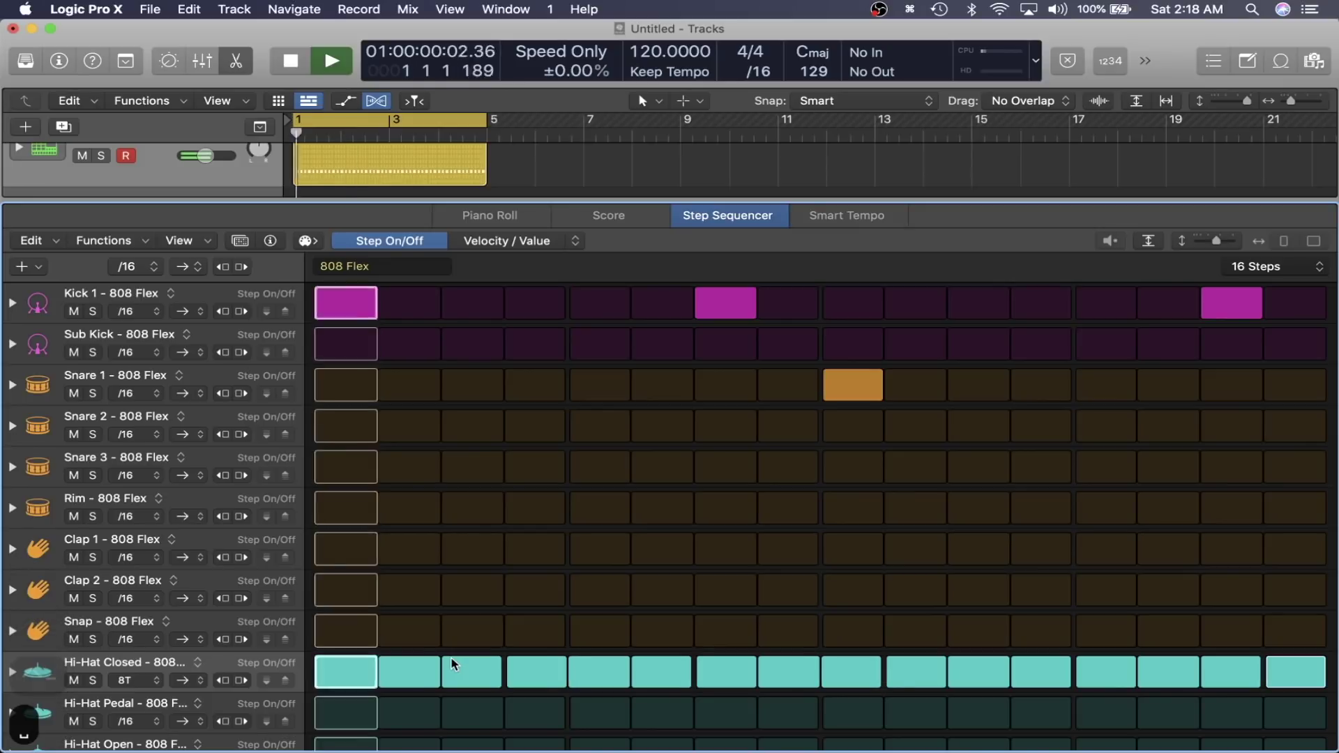
key(space)
key(ctrl+equal)
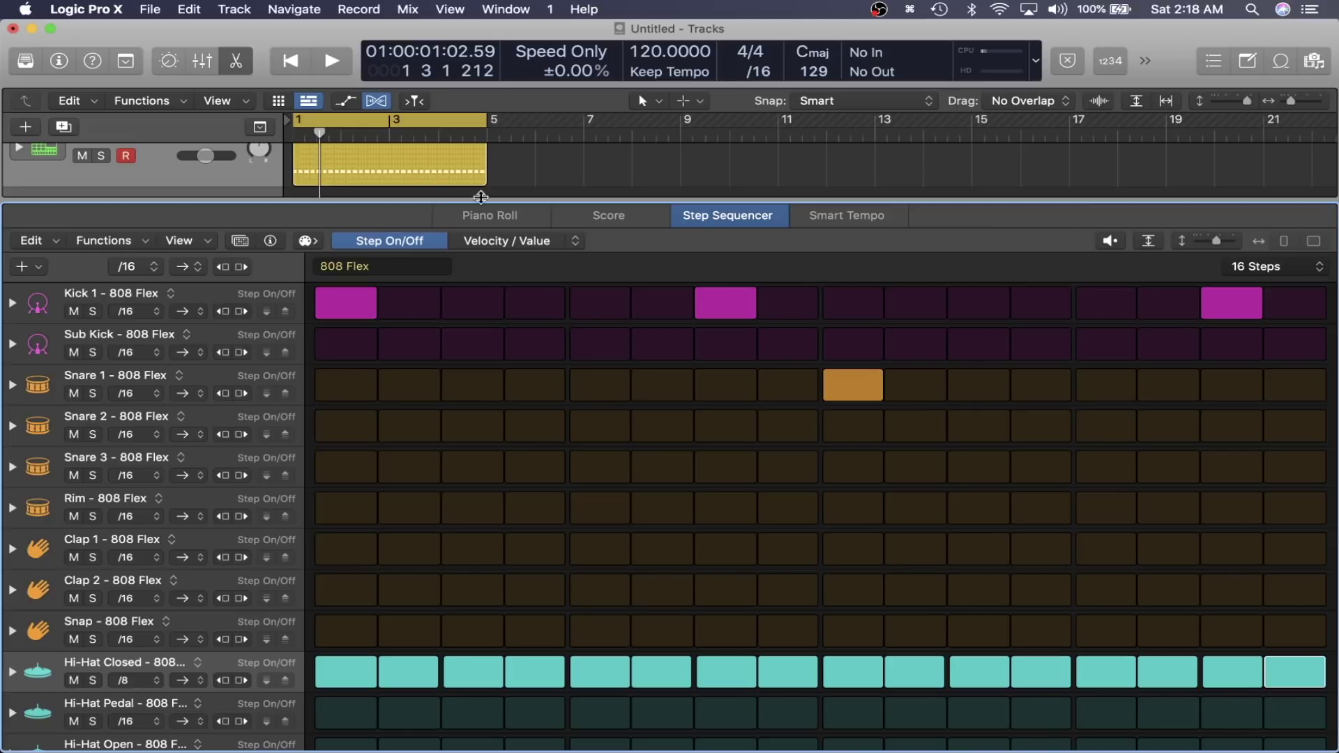
- Switch the edit mode to Note Repeat and try repeats on Hi-Hat Closed steps 3 and 4
click(492, 244)
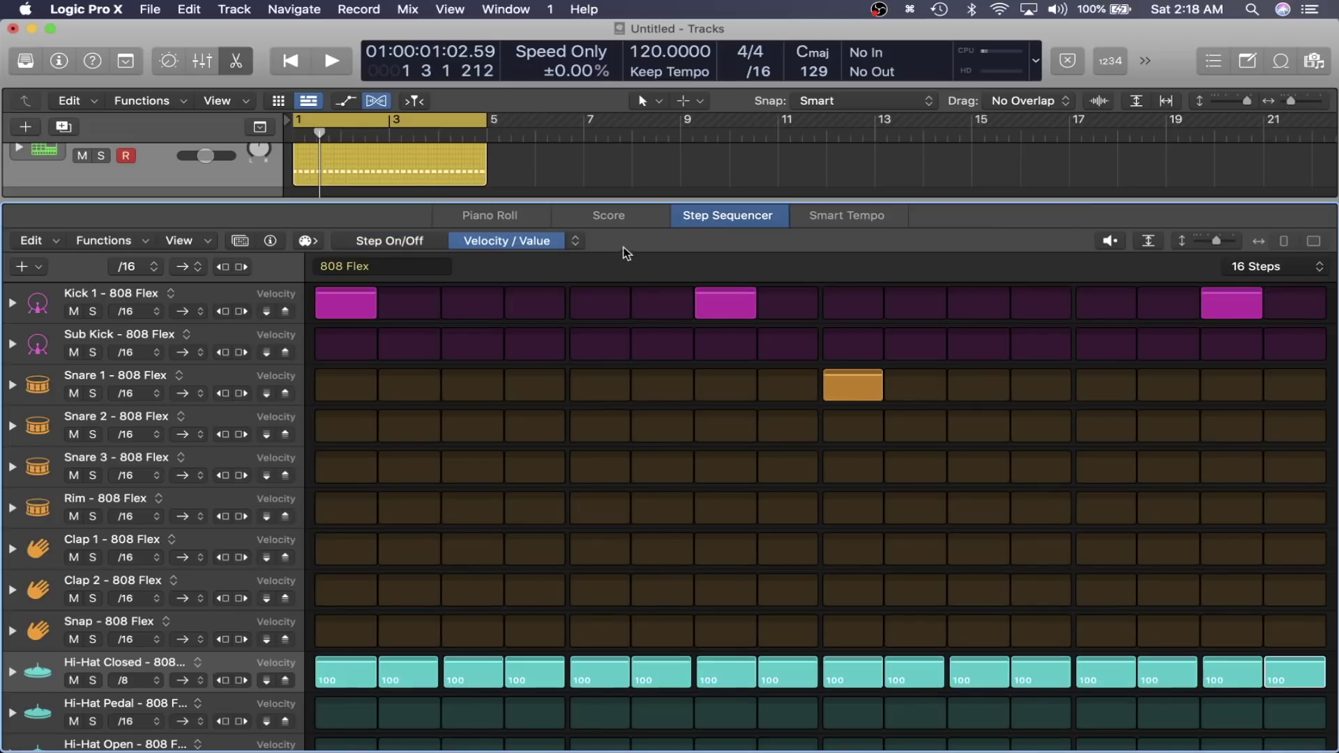
click(418, 244)
click(491, 244)
click(576, 242)
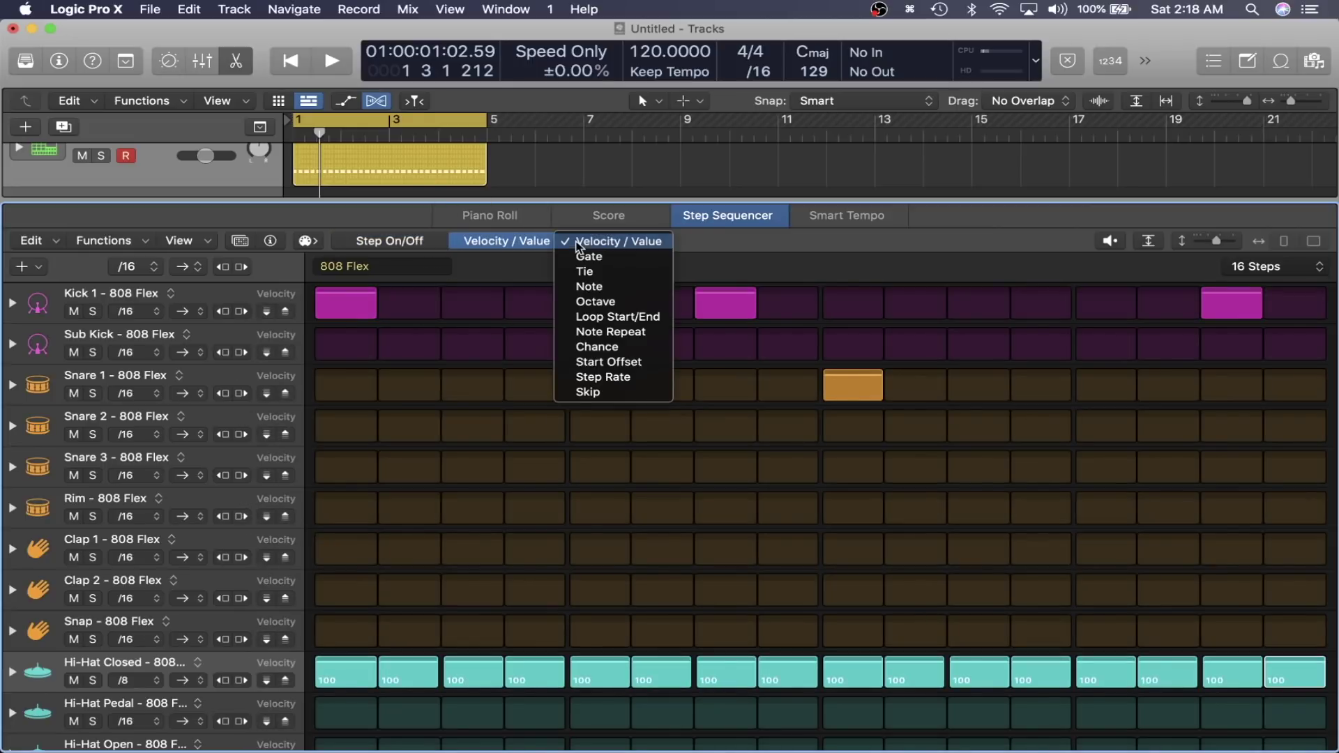
click(596, 332)
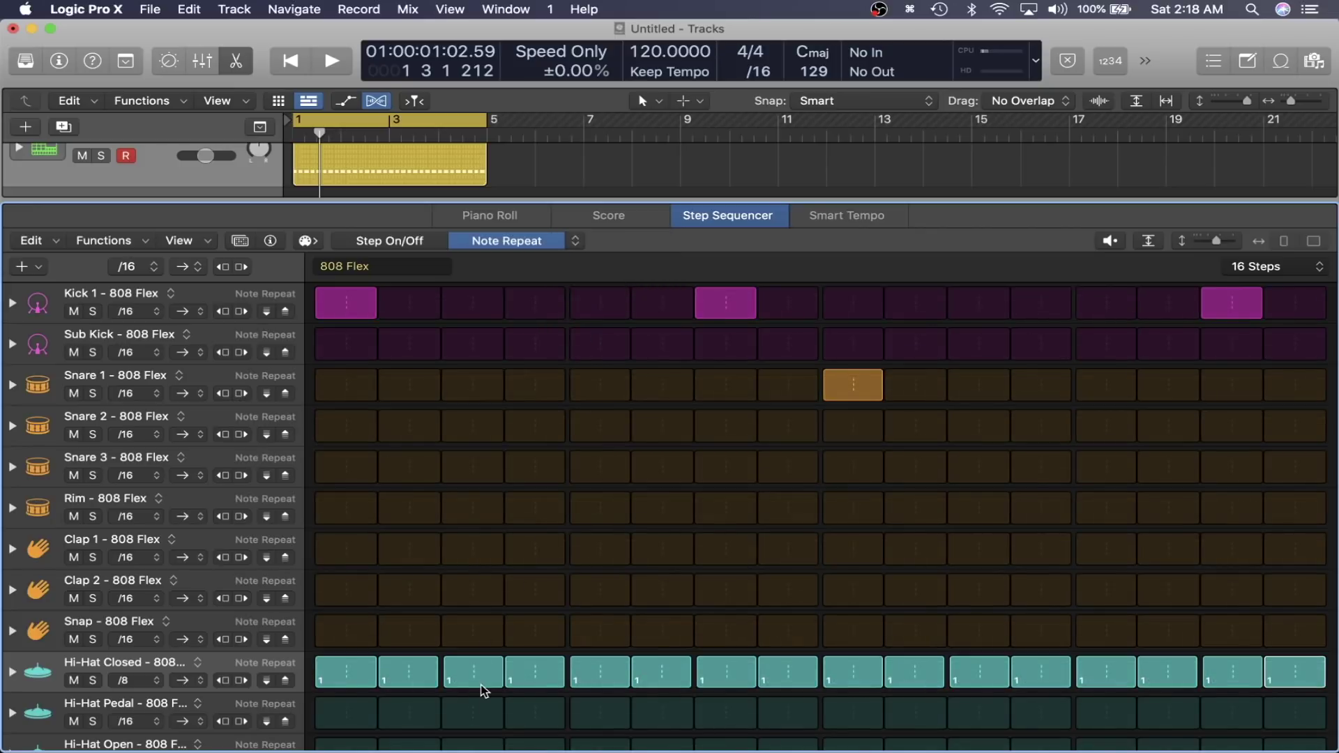
drag(477, 691, 470, 680)
click(136, 681)
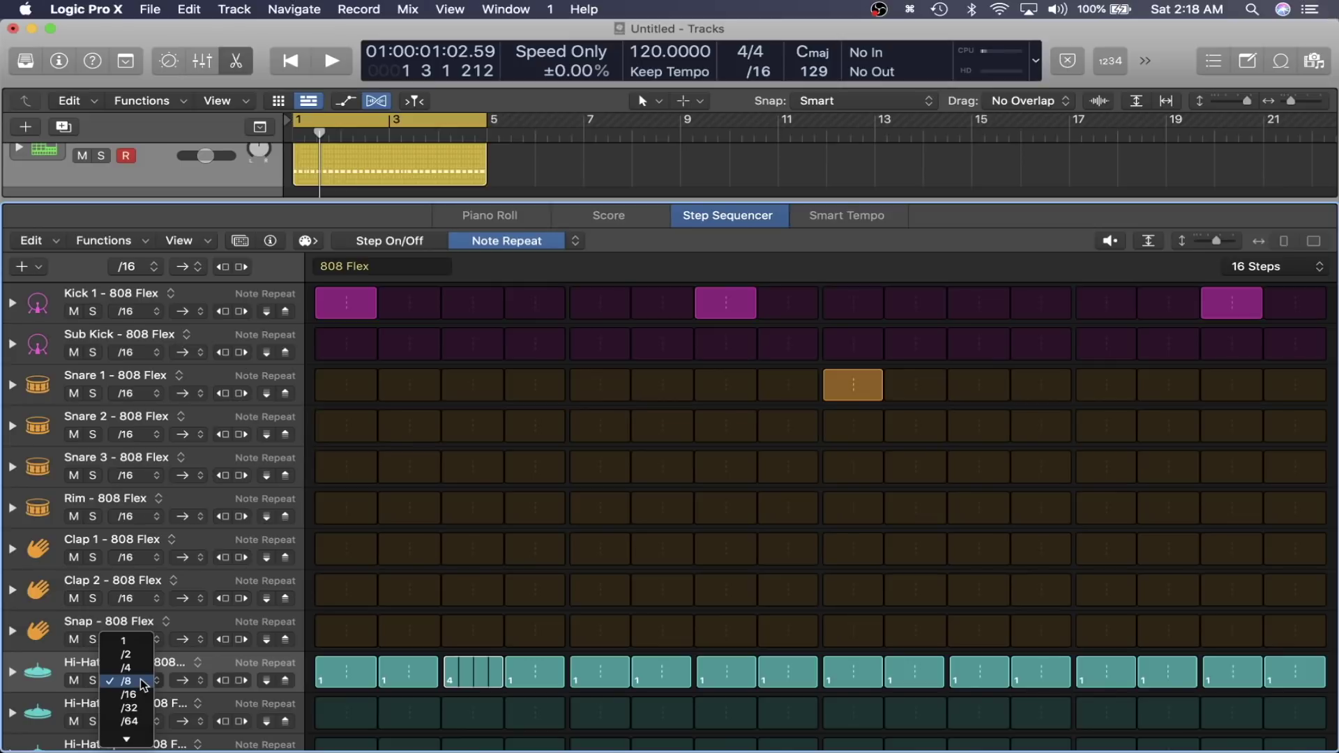
click(279, 666)
key(space)
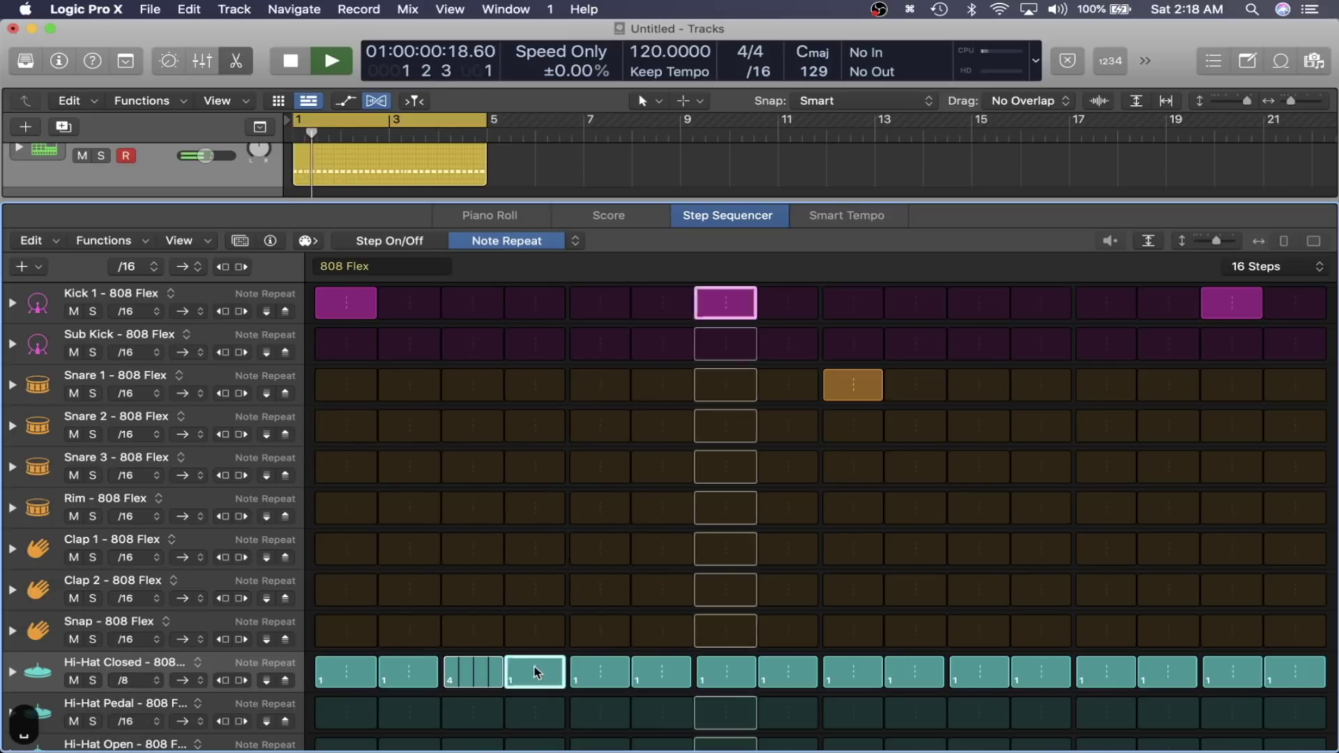
key(space)
drag(543, 676, 491, 693)
key(space)
key(space)
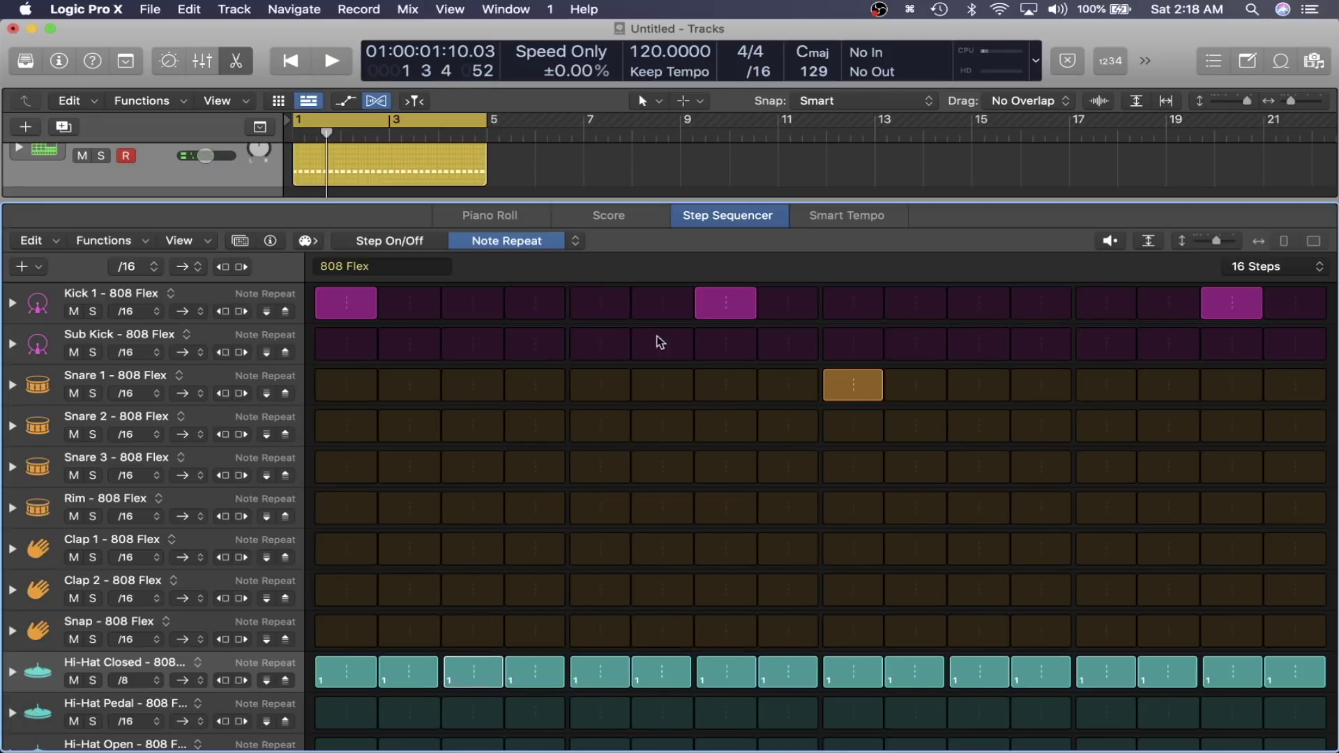
- Switch between Step On/Off and Note Repeat modes, including Ctrl+Option+R and Ctrl+Option+S, and play
click(433, 242)
click(505, 241)
click(426, 242)
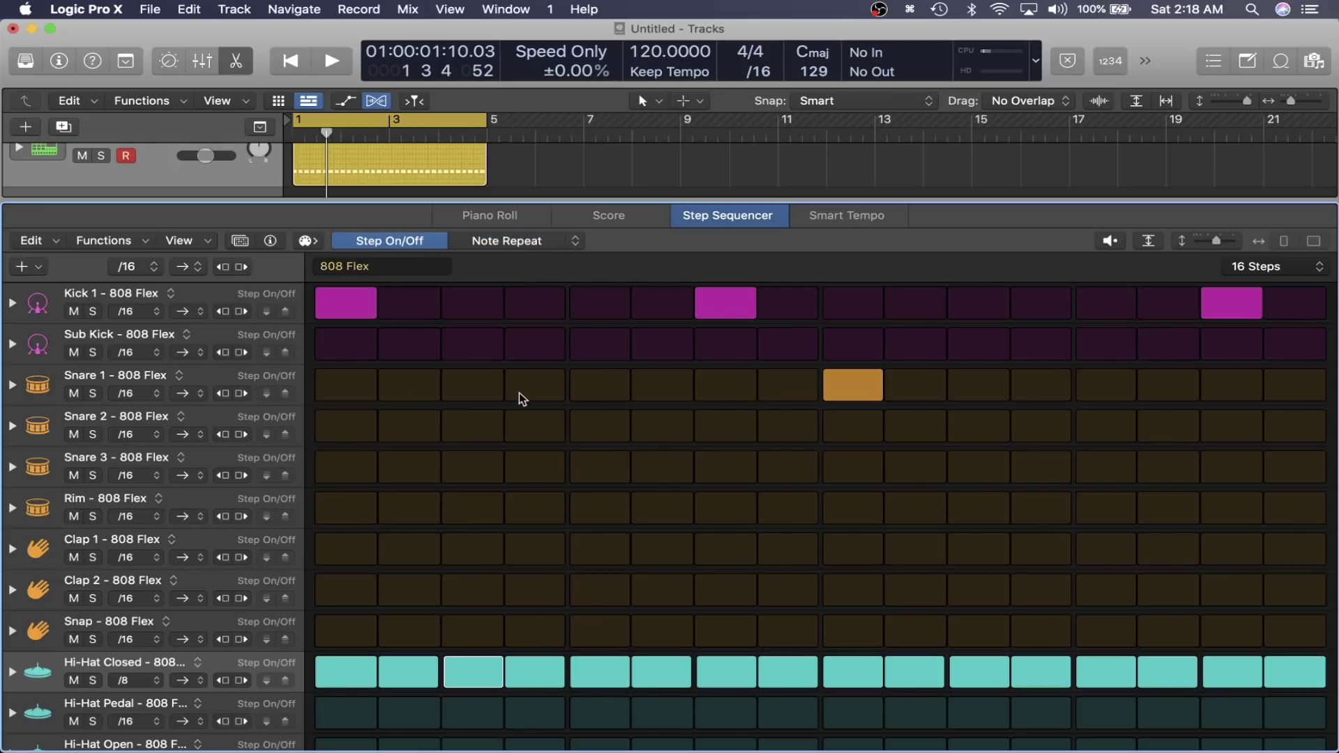
click(575, 240)
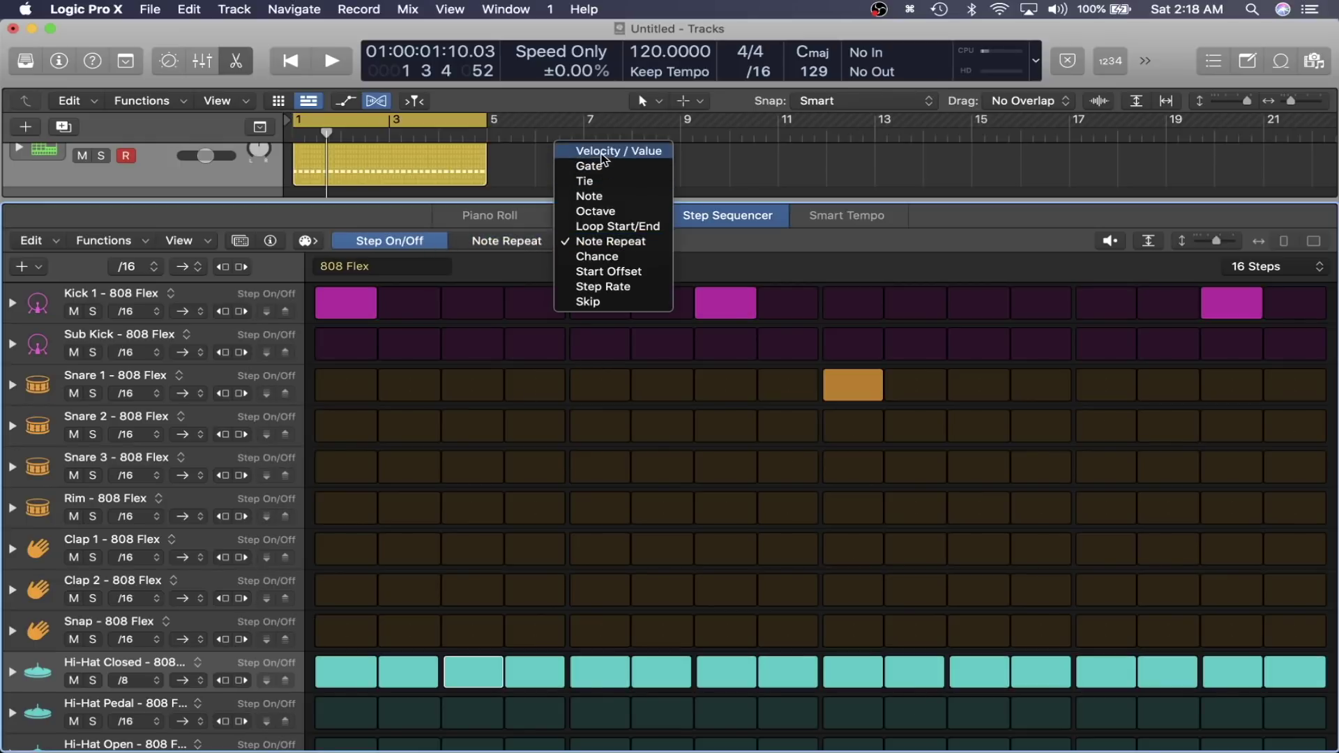
click(362, 282)
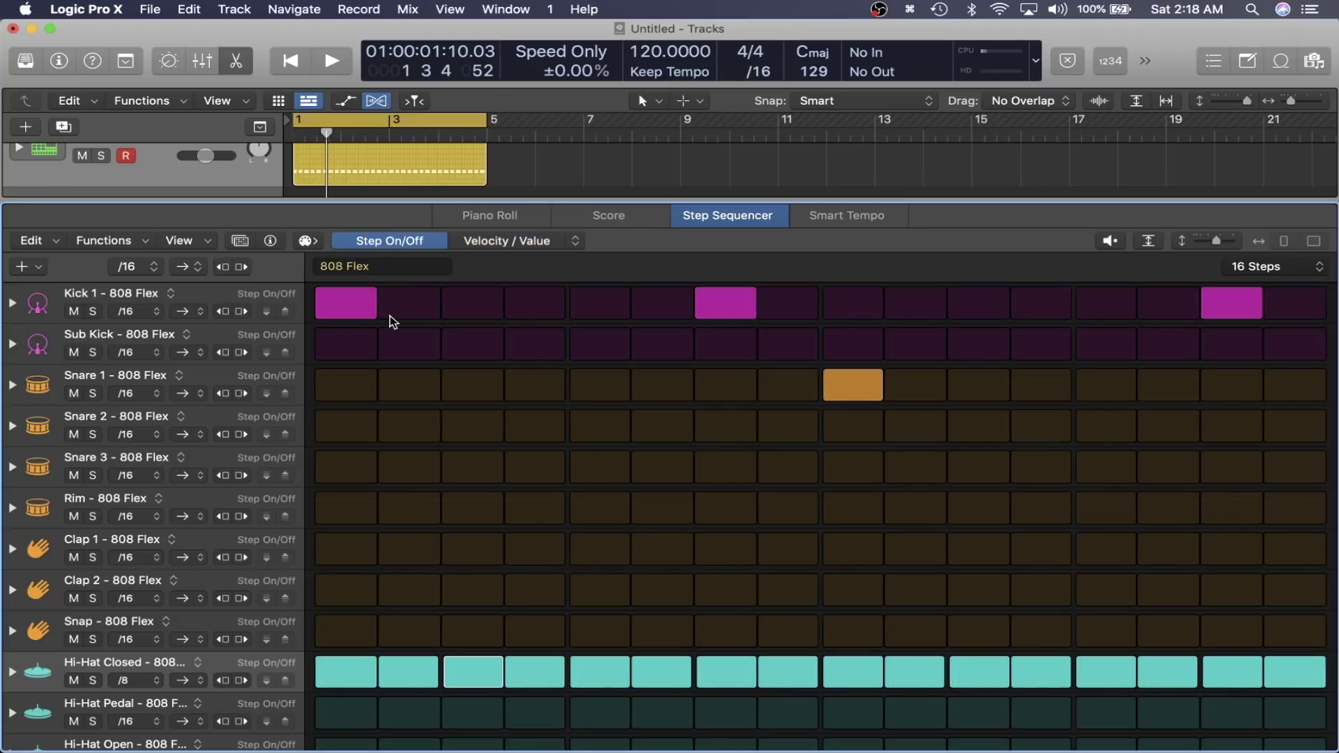
key(ctrl+alt+r)
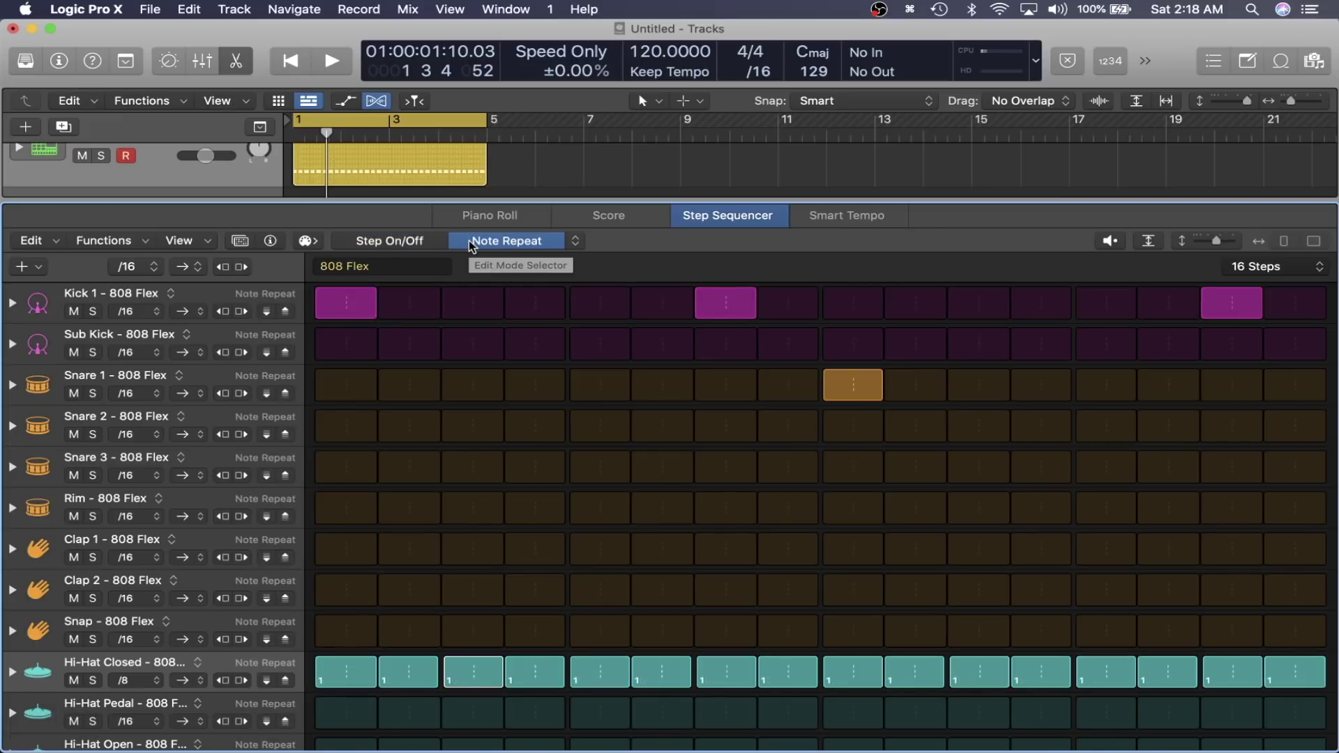
key(ctrl+alt+s)
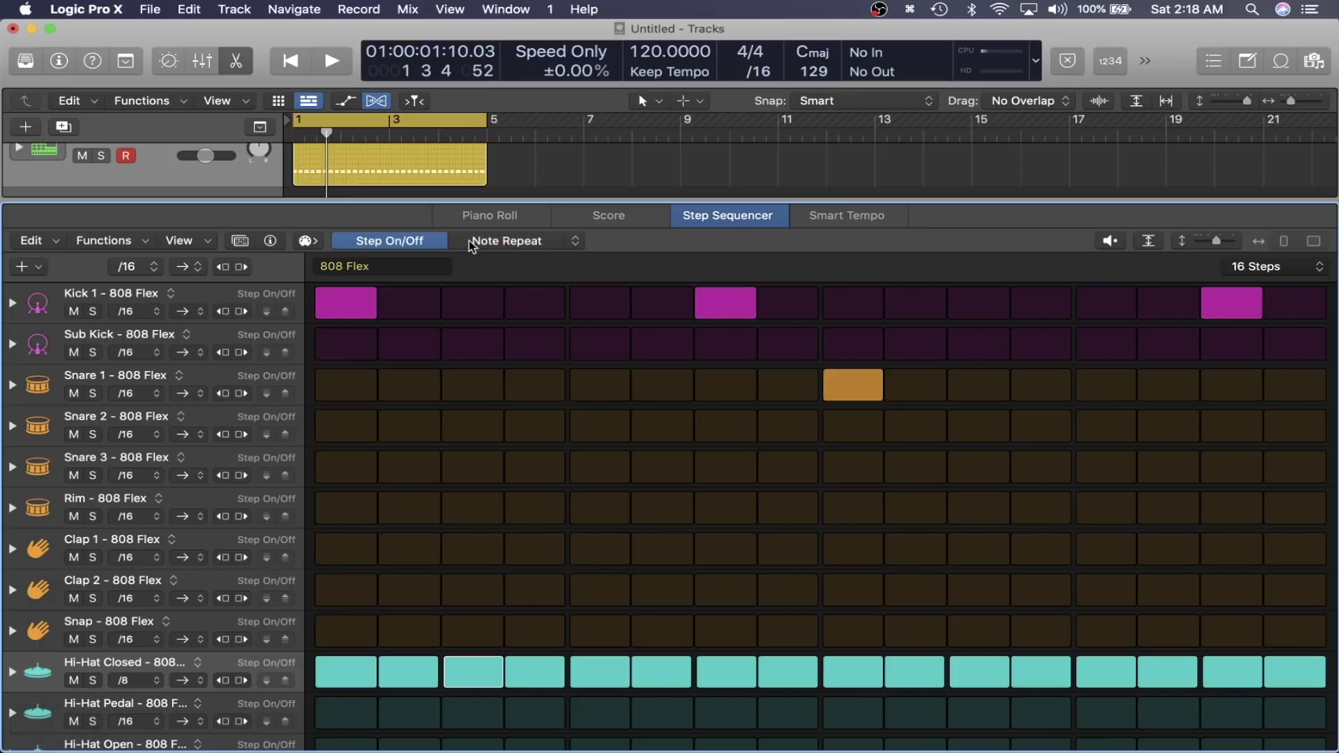
key(space)
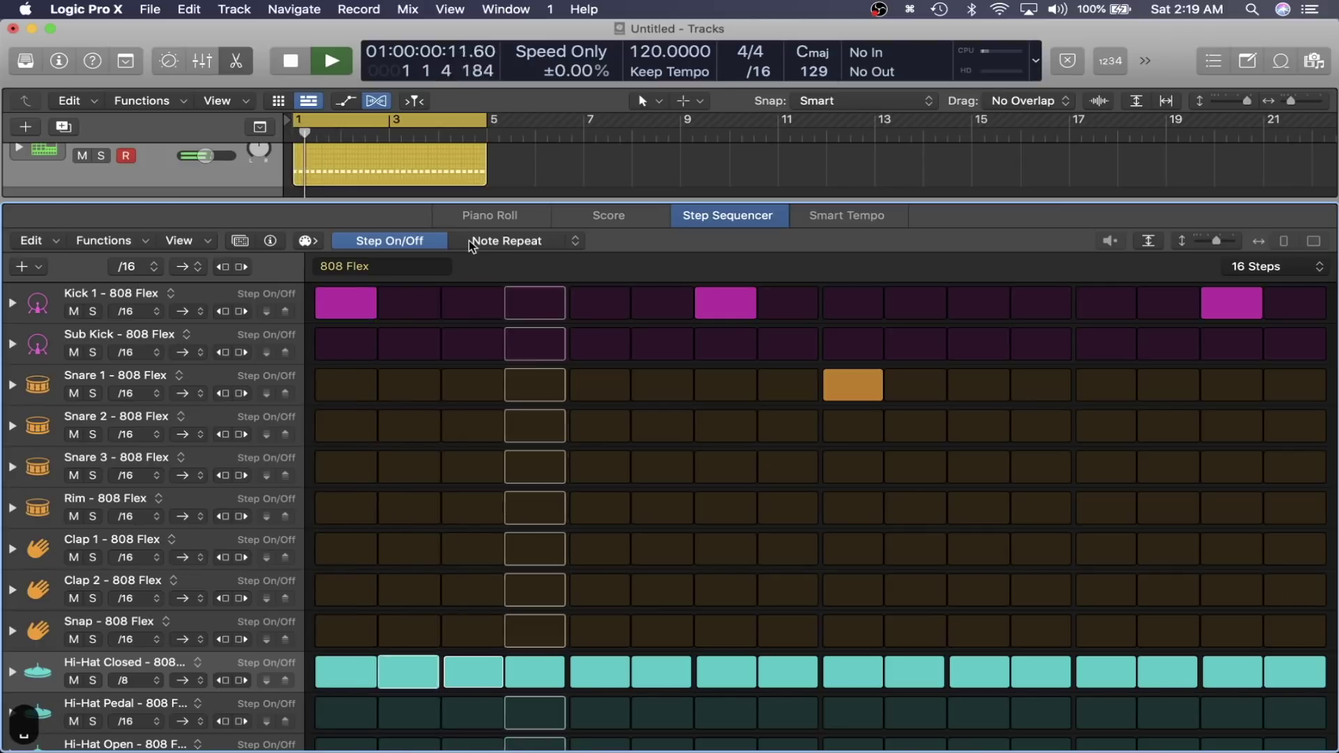
key(space)
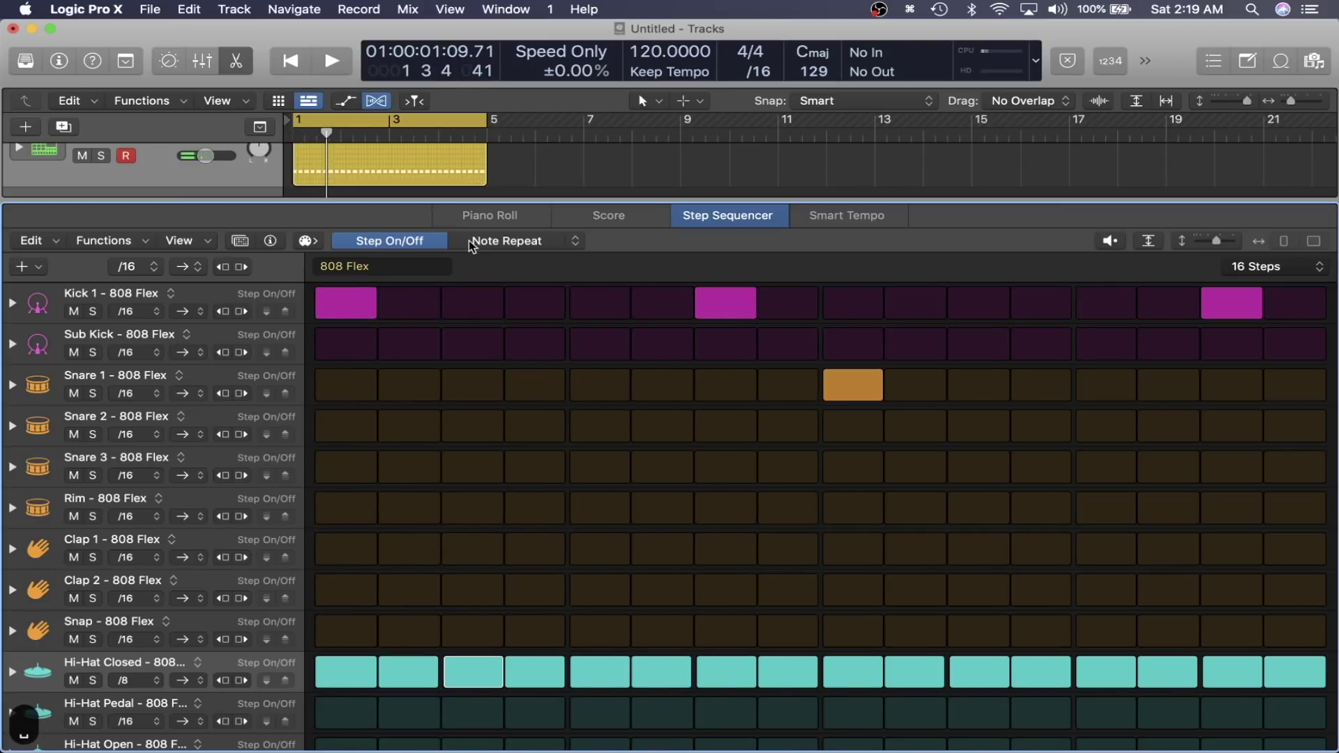
- Give Hi-Hat Closed step 3 a note repeat of 4, preview it, and return to Step On/Off
click(469, 240)
drag(479, 692, 475, 682)
key(space)
key(space)
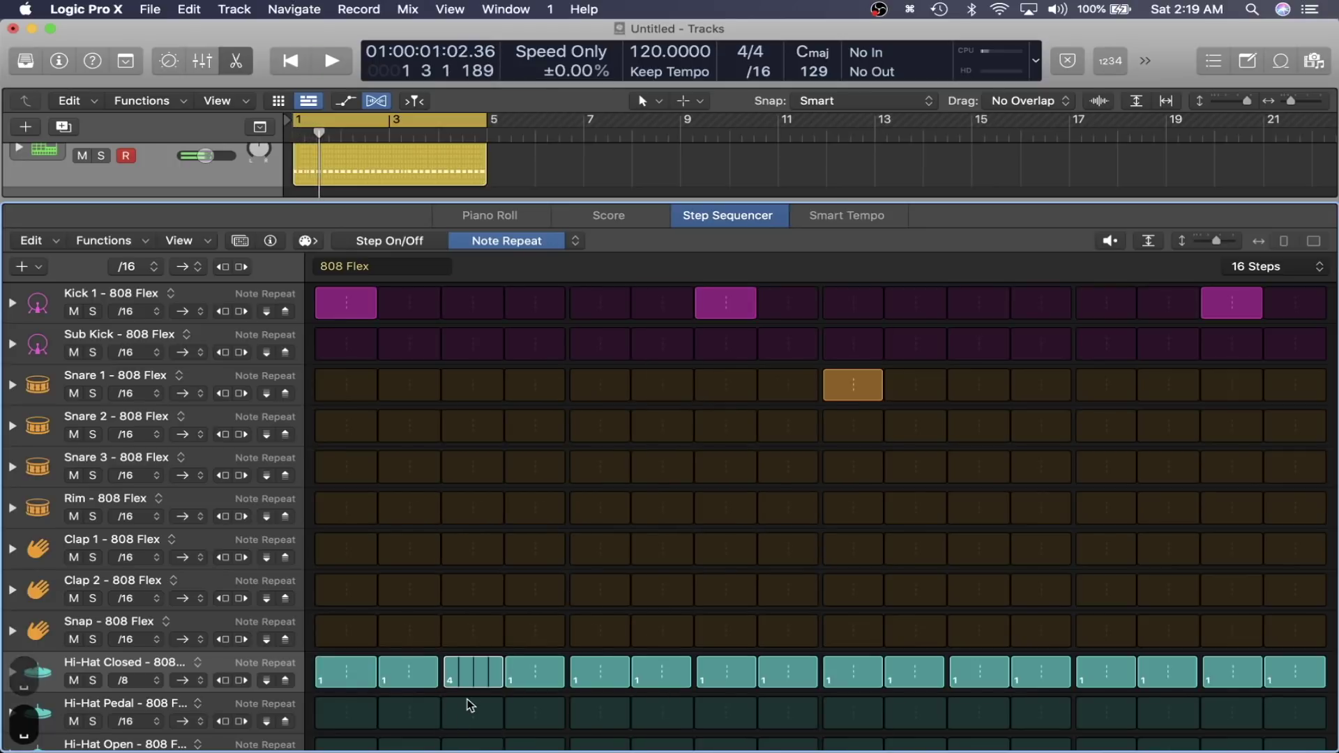
key(ctrl+alt+s)
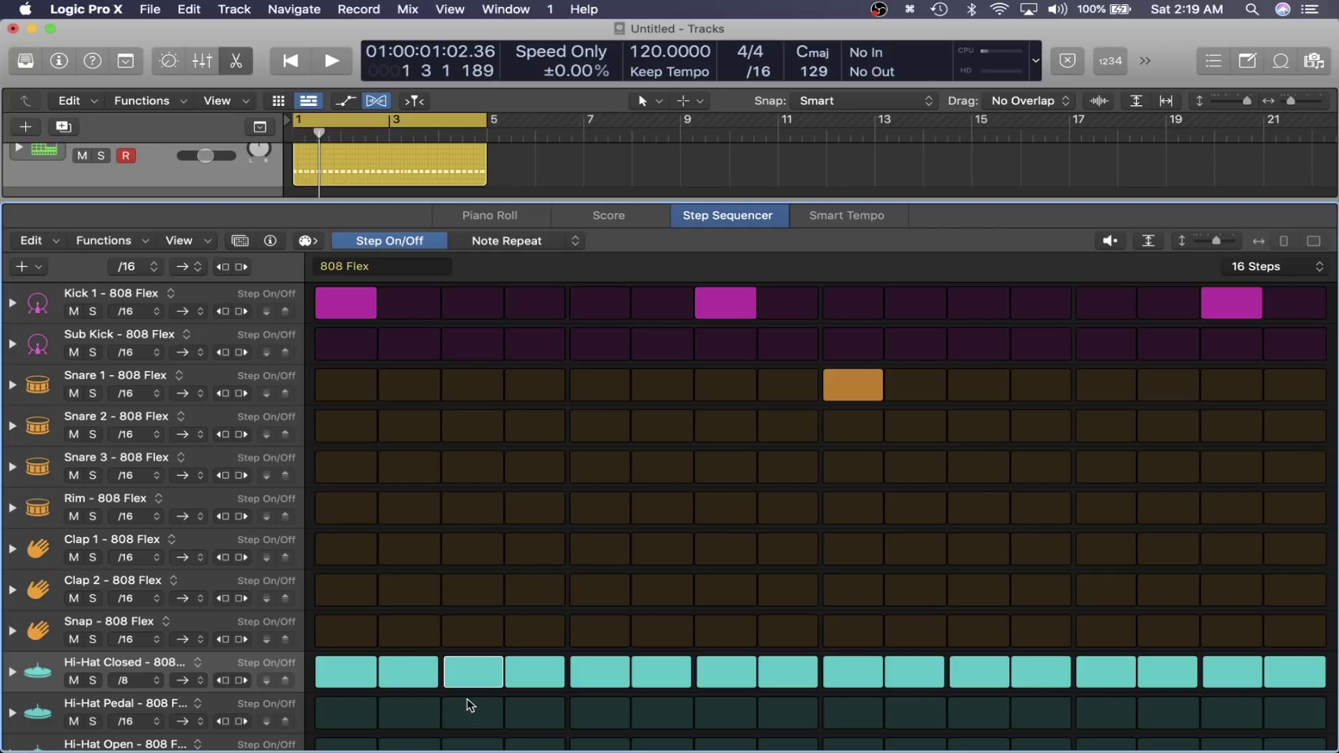
- In Velocity mode, lower even Hi-Hat Closed steps to values like 57, 55, 43, 58, 56, then preview
key(ctrl+alt+v)
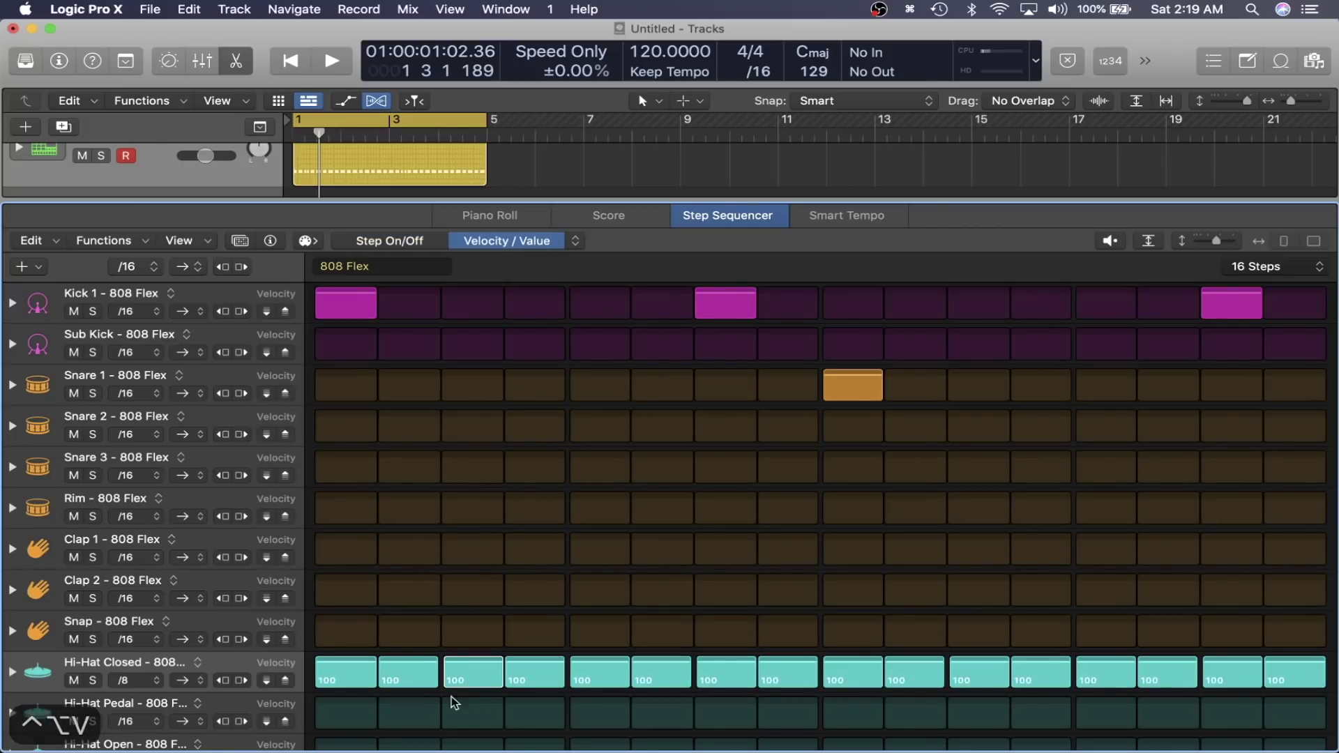
drag(408, 671, 417, 683)
drag(533, 671, 537, 685)
drag(659, 680, 662, 691)
drag(786, 675, 789, 687)
drag(913, 675, 914, 688)
drag(1039, 673, 1169, 678)
drag(1293, 671, 1295, 683)
key(space)
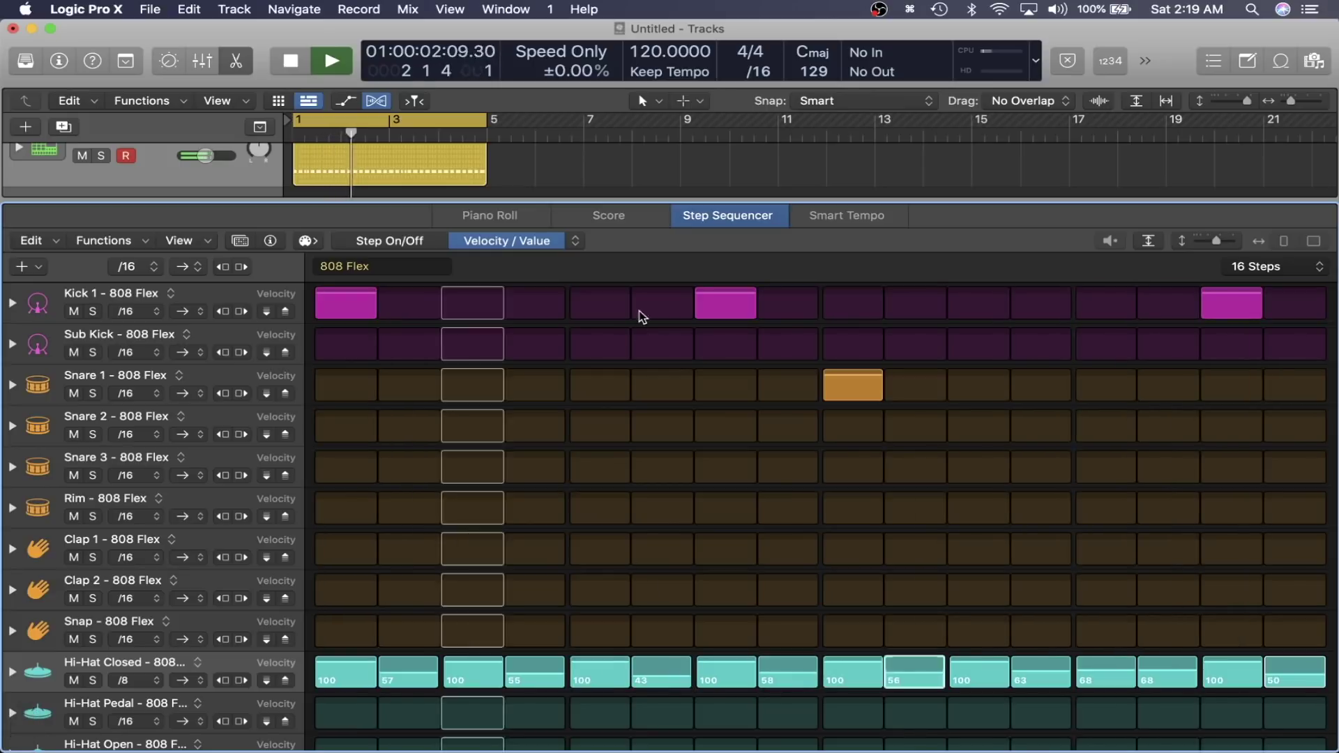
click(574, 241)
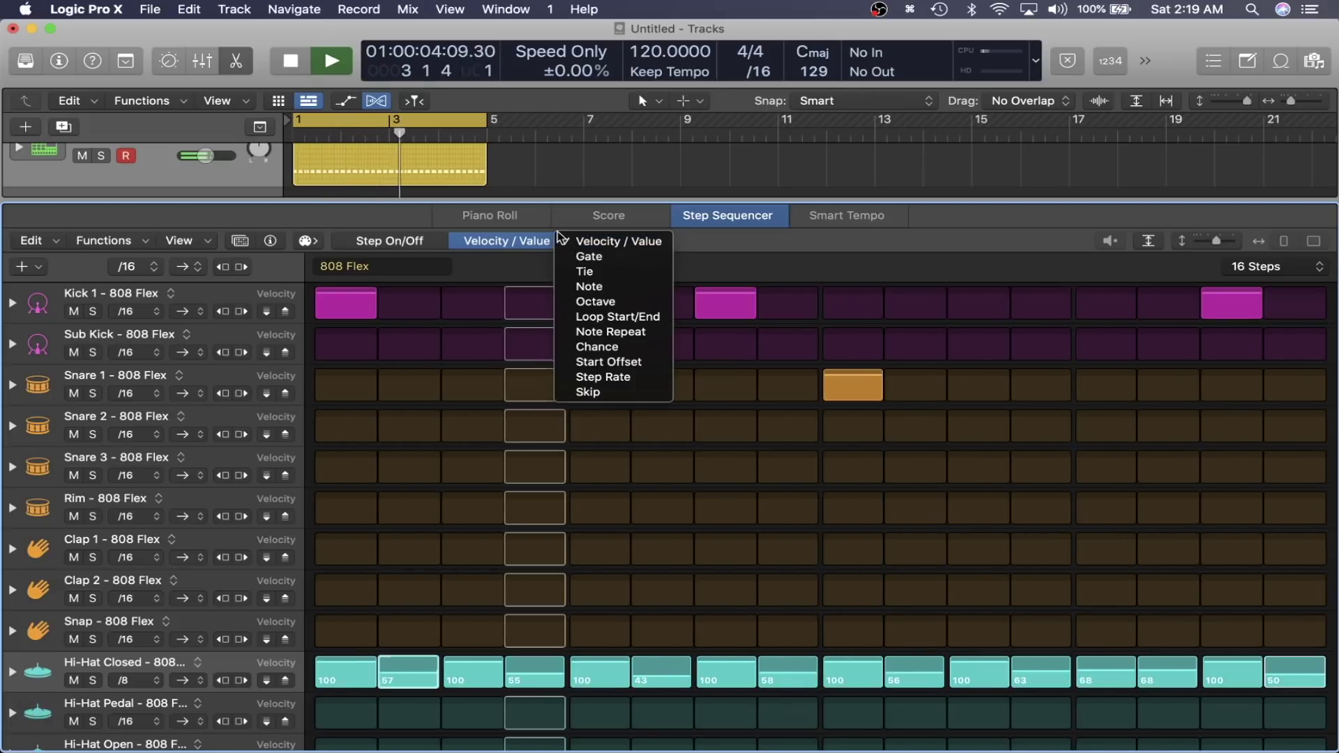
click(569, 241)
key(space)
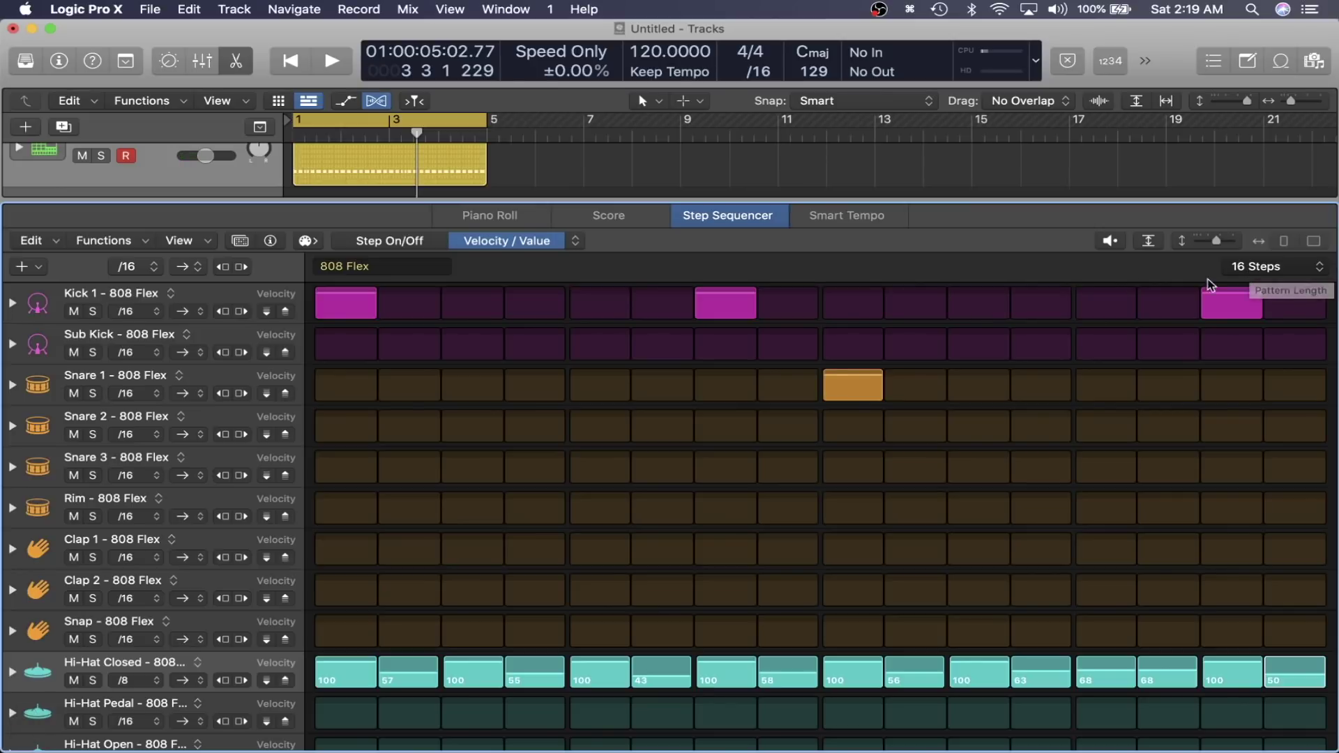
- Set the Pattern Length to 32 Steps and play back, trying then removing an extra late kick
click(1263, 270)
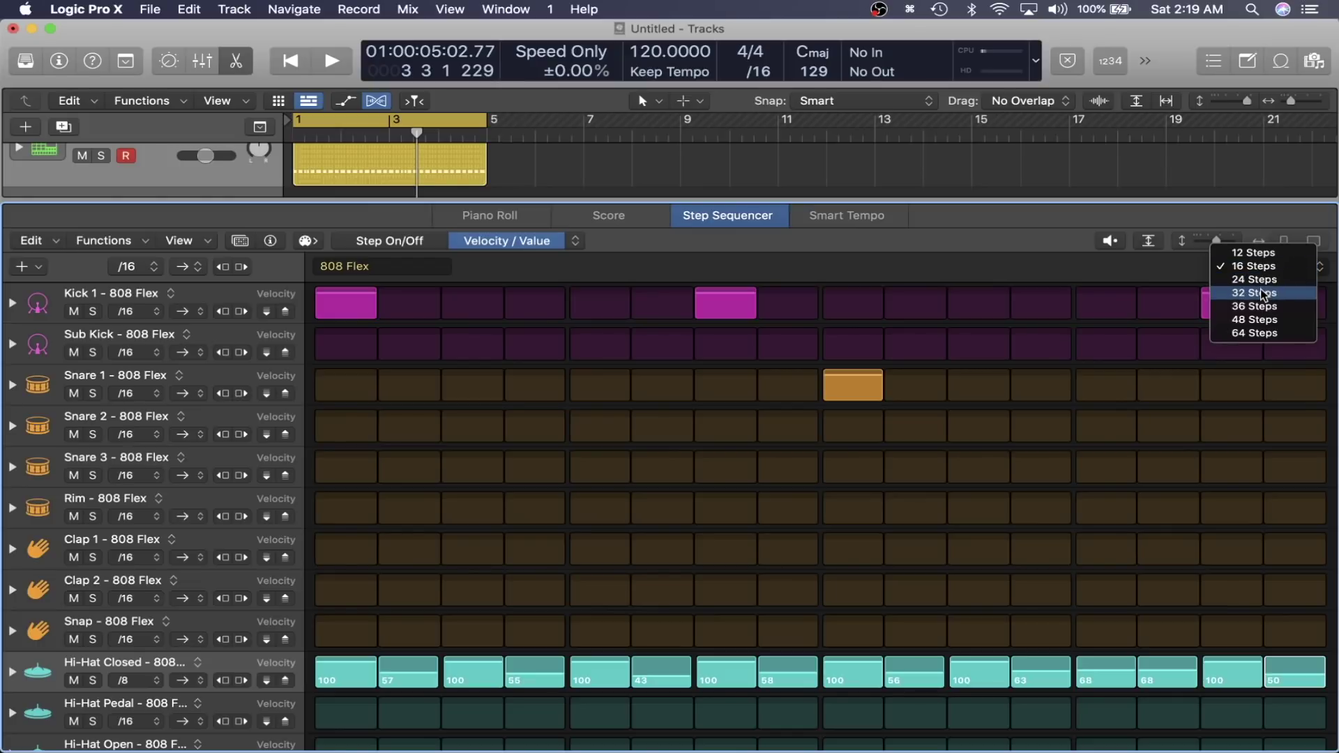
click(1255, 293)
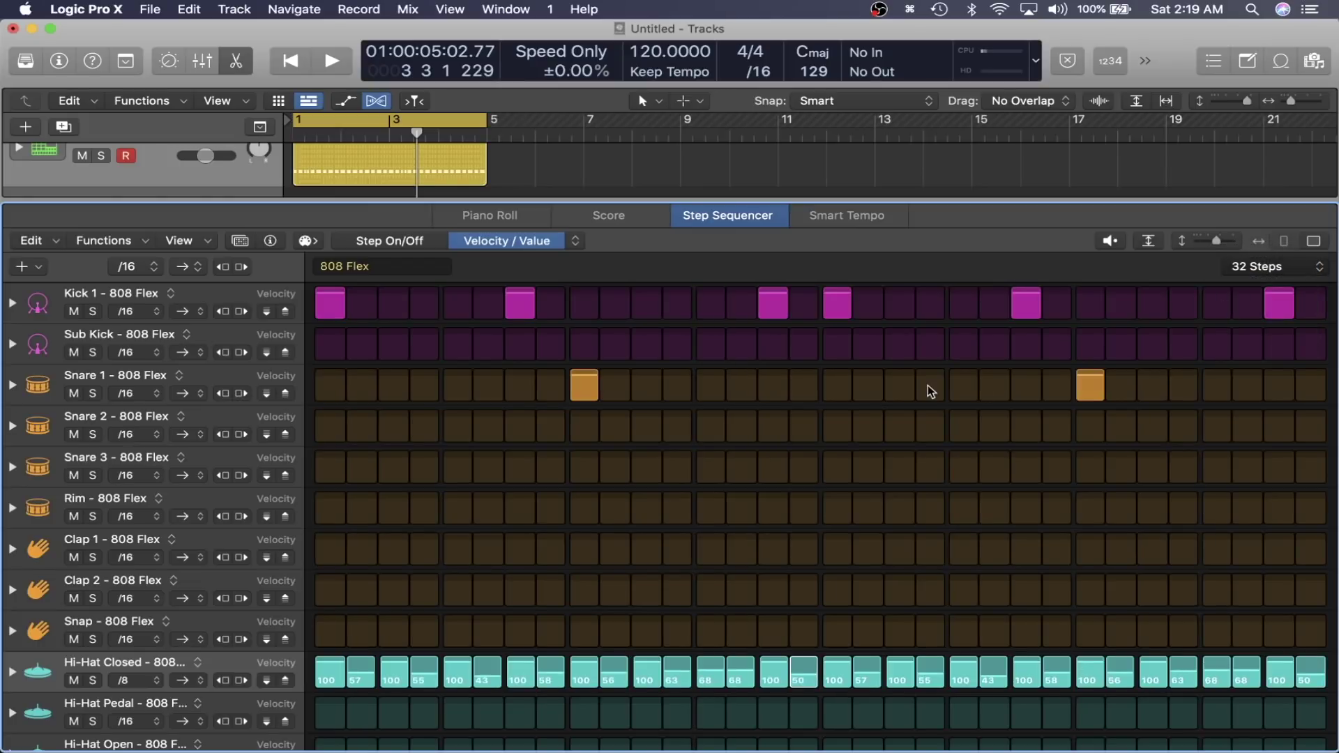
key(space)
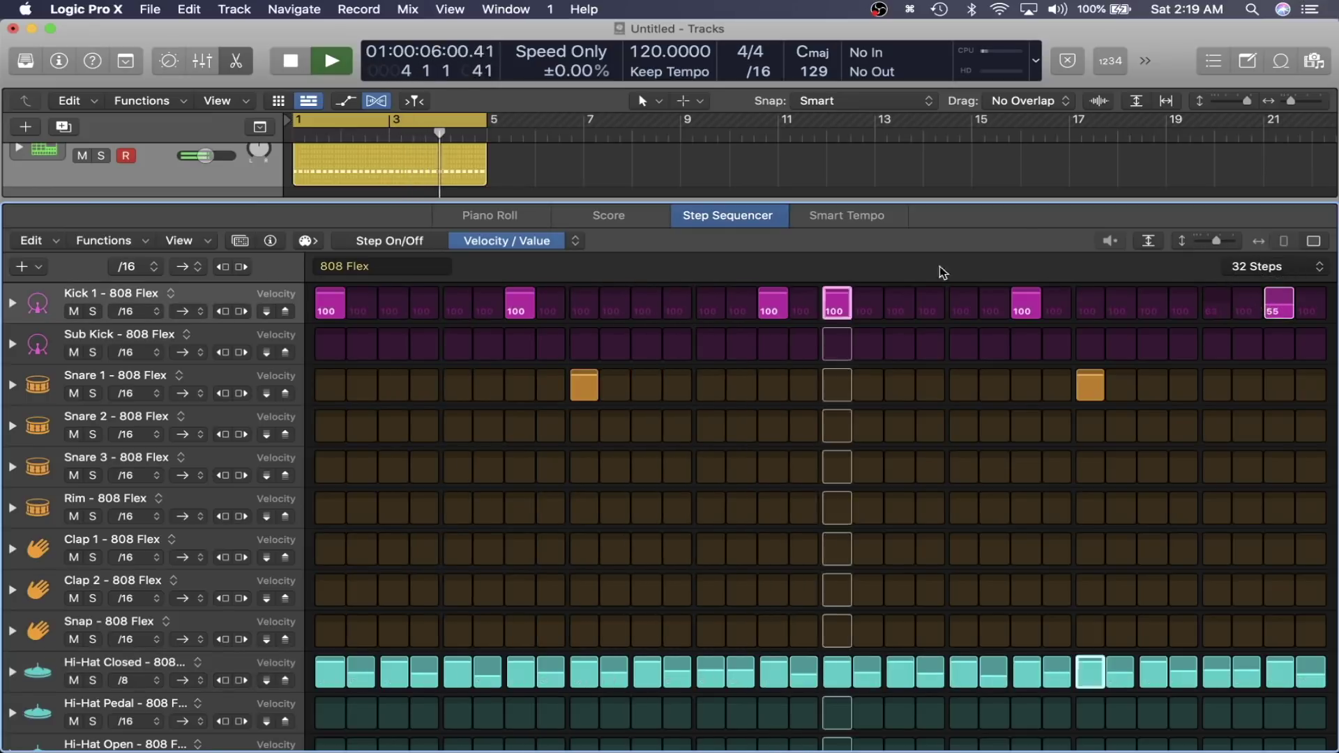
key(ctrl+alt+s)
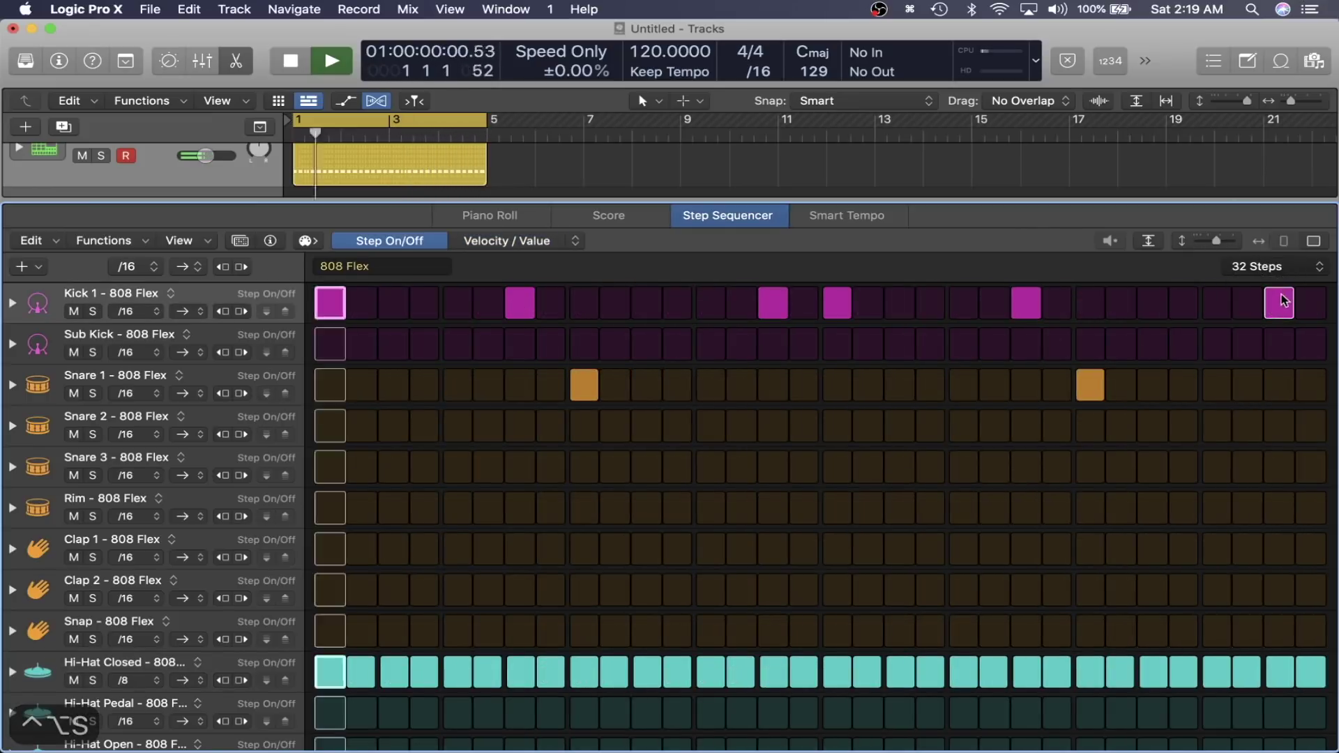
click(1188, 303)
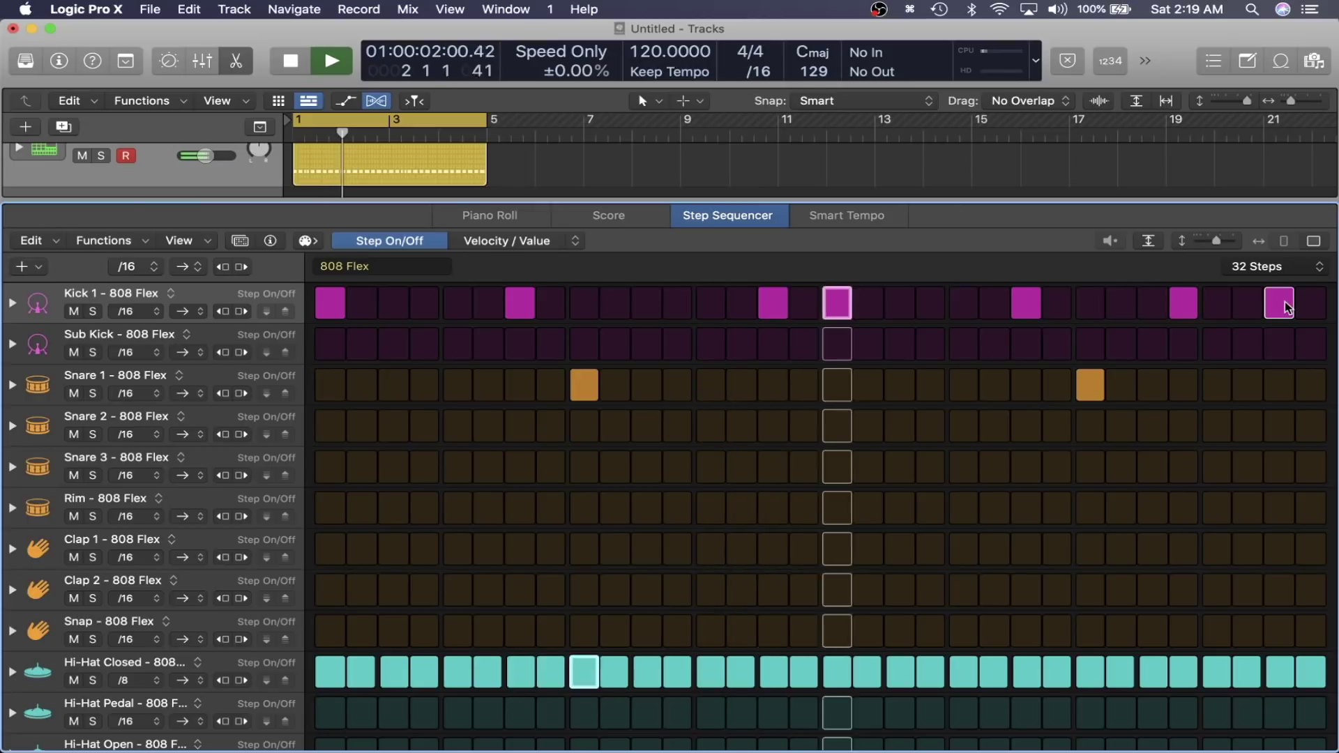
click(1184, 303)
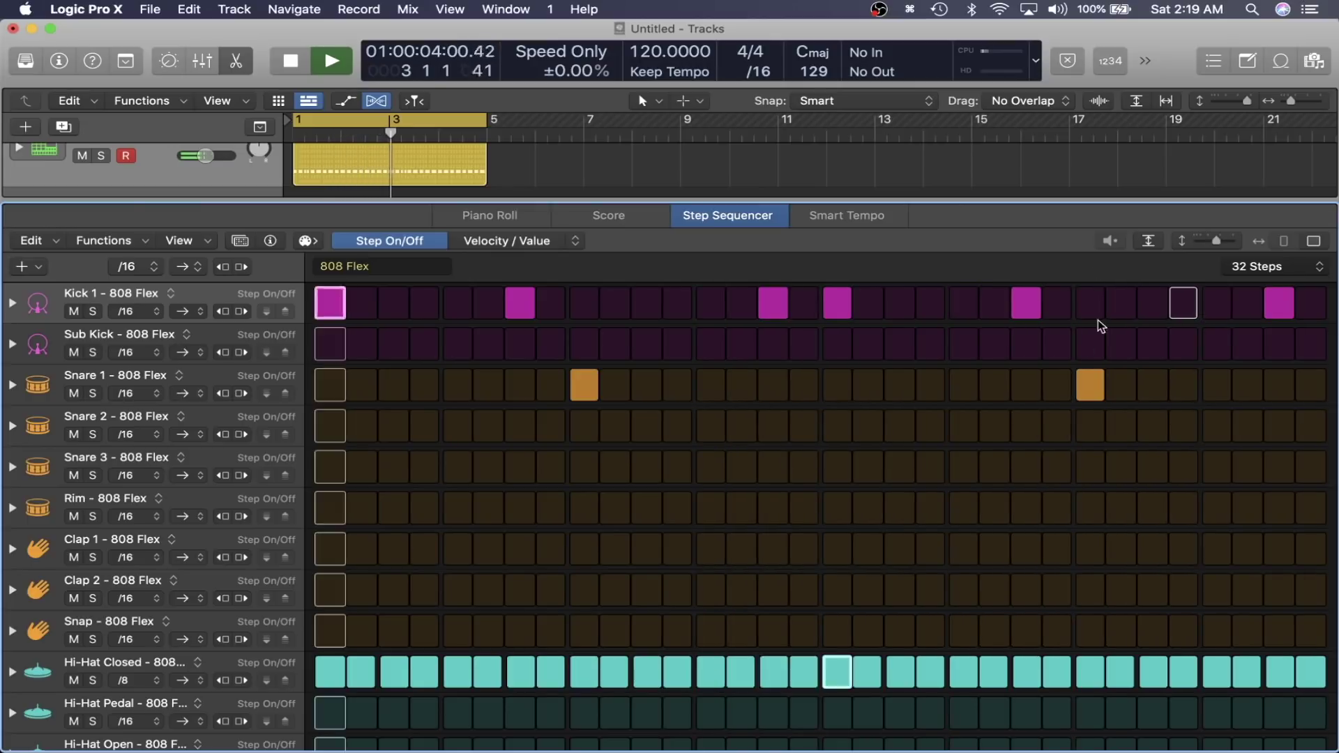
key(space)
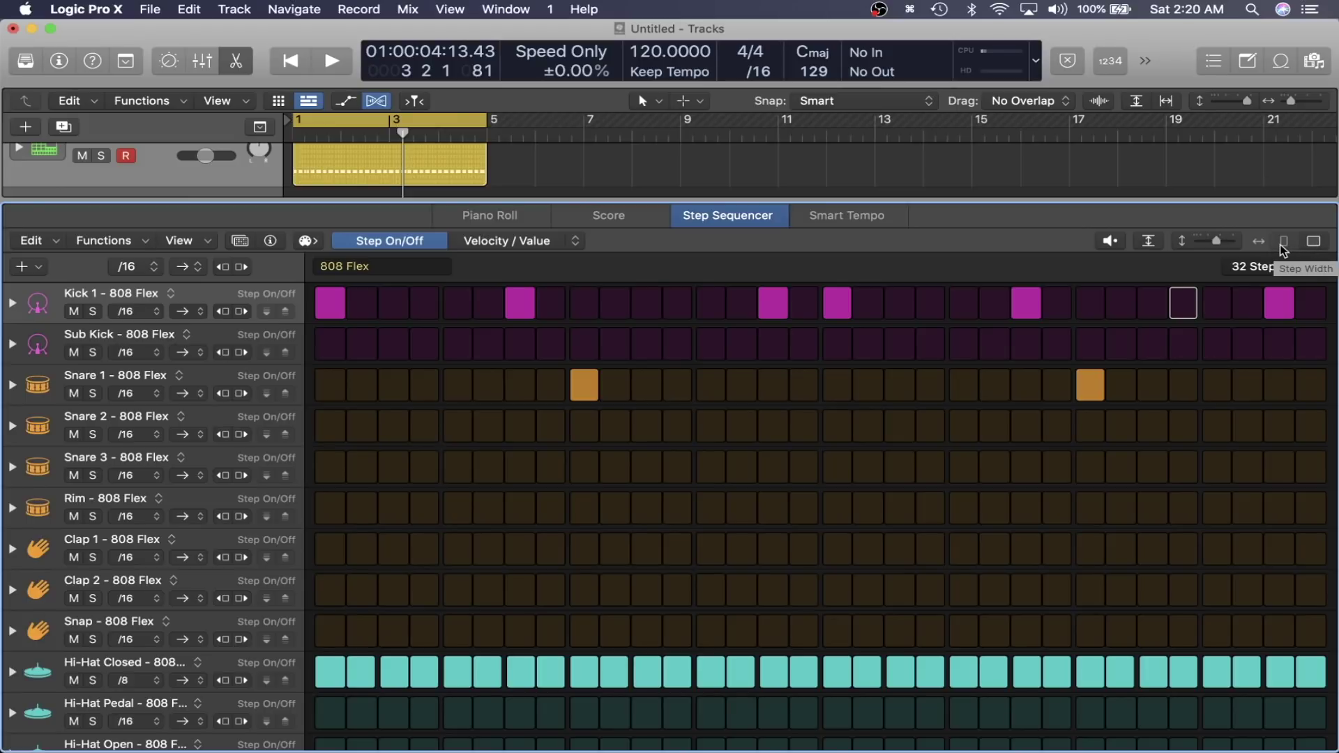
- Switch to the wide step view and add Kick 1 on step 5, trying then removing extra later kicks
click(1315, 245)
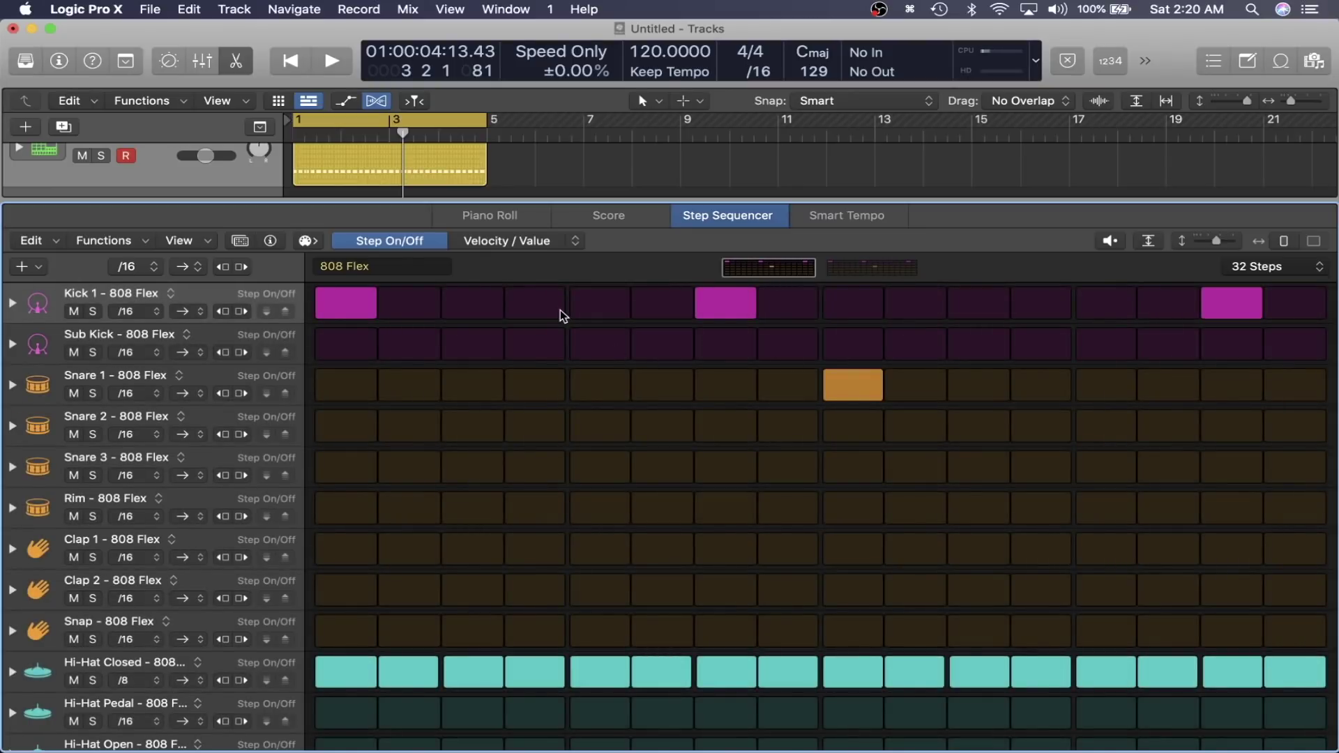
key(space)
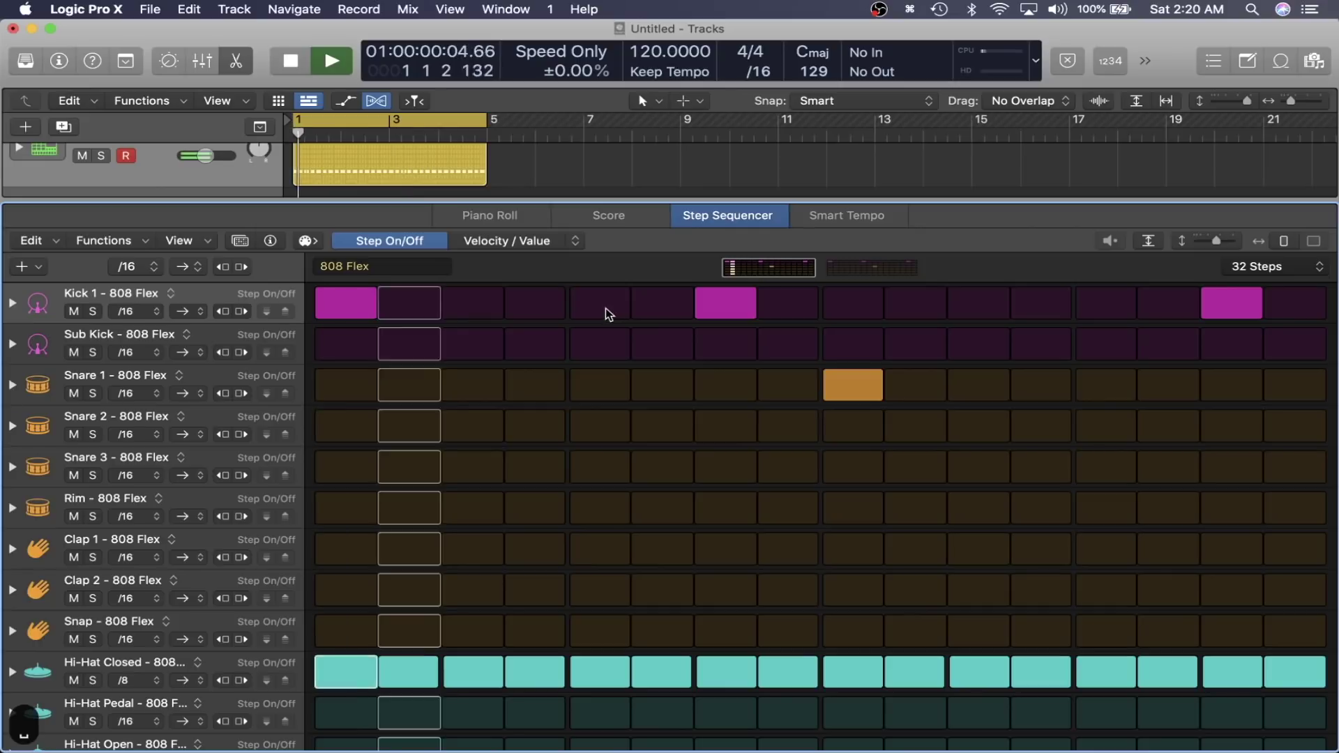
click(604, 306)
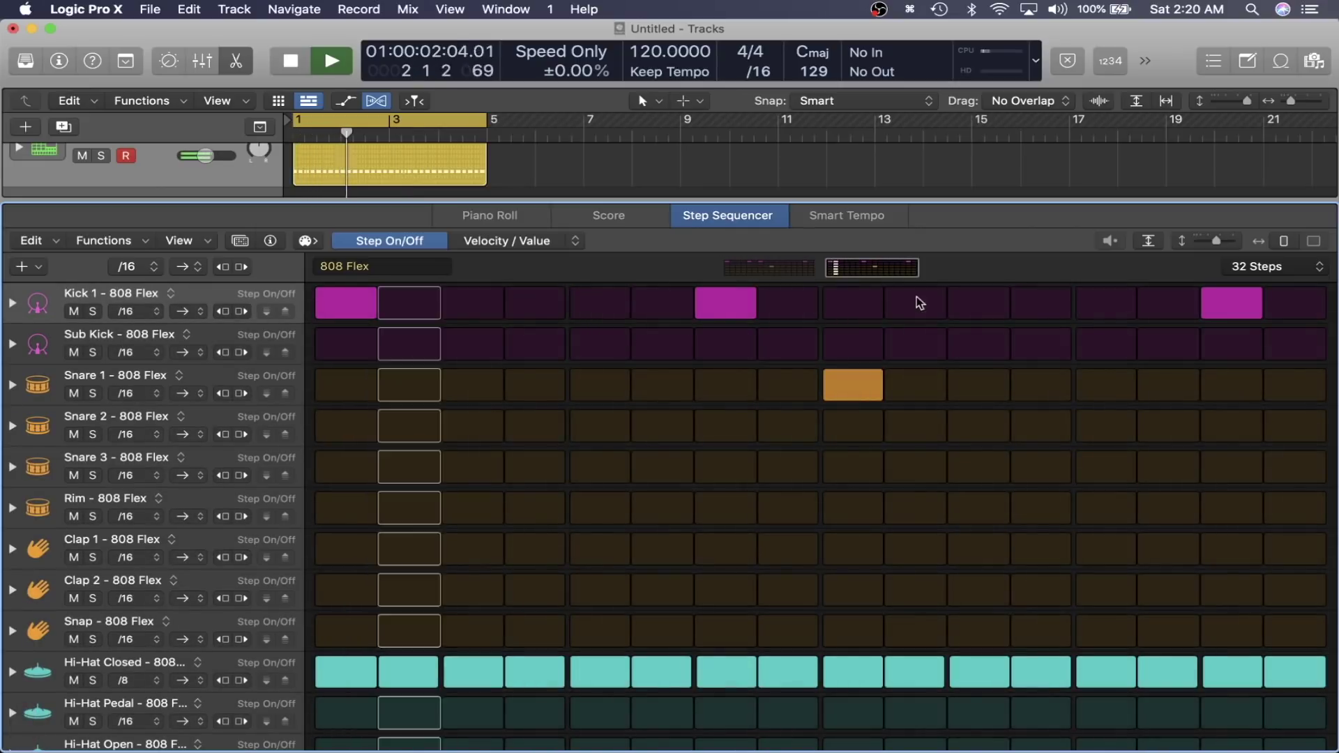
click(1040, 304)
click(1046, 305)
click(1085, 307)
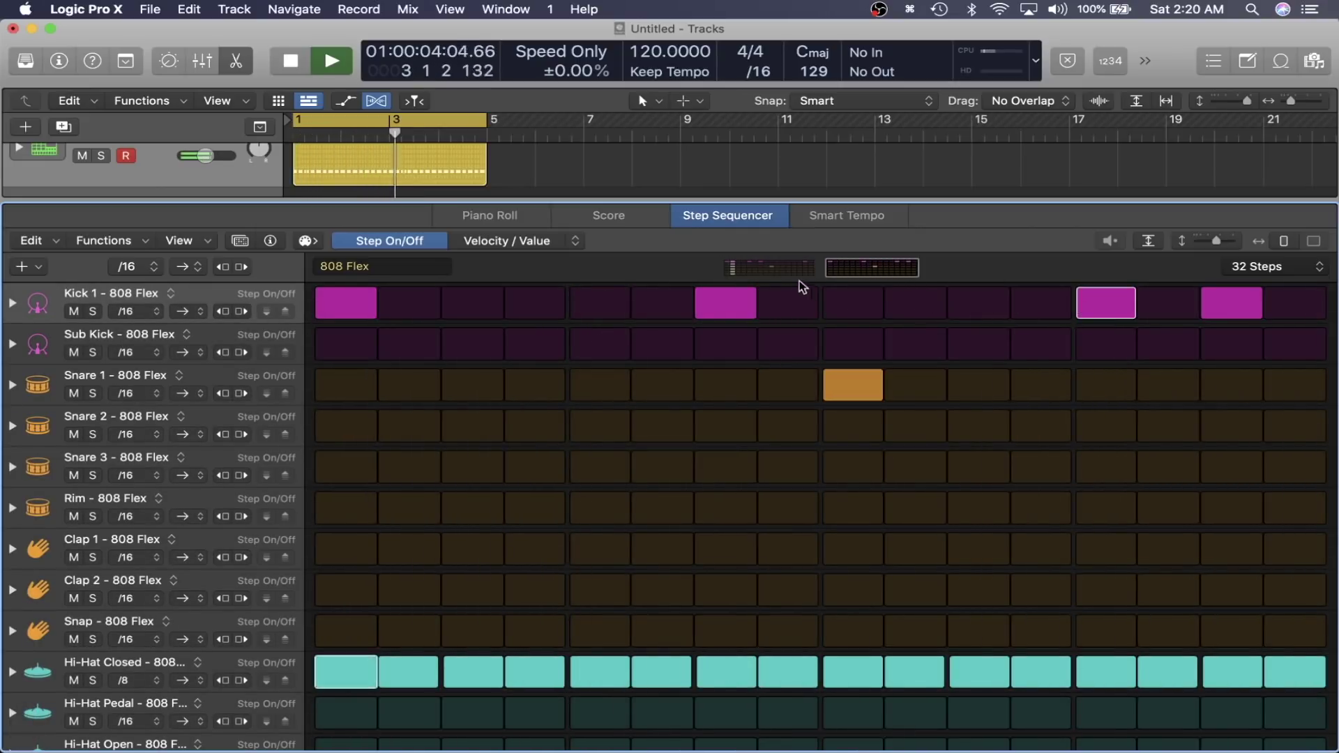
click(1112, 307)
key(space)
- Page between pattern halves, trying then removing a kick on step 3 of the second half
click(757, 274)
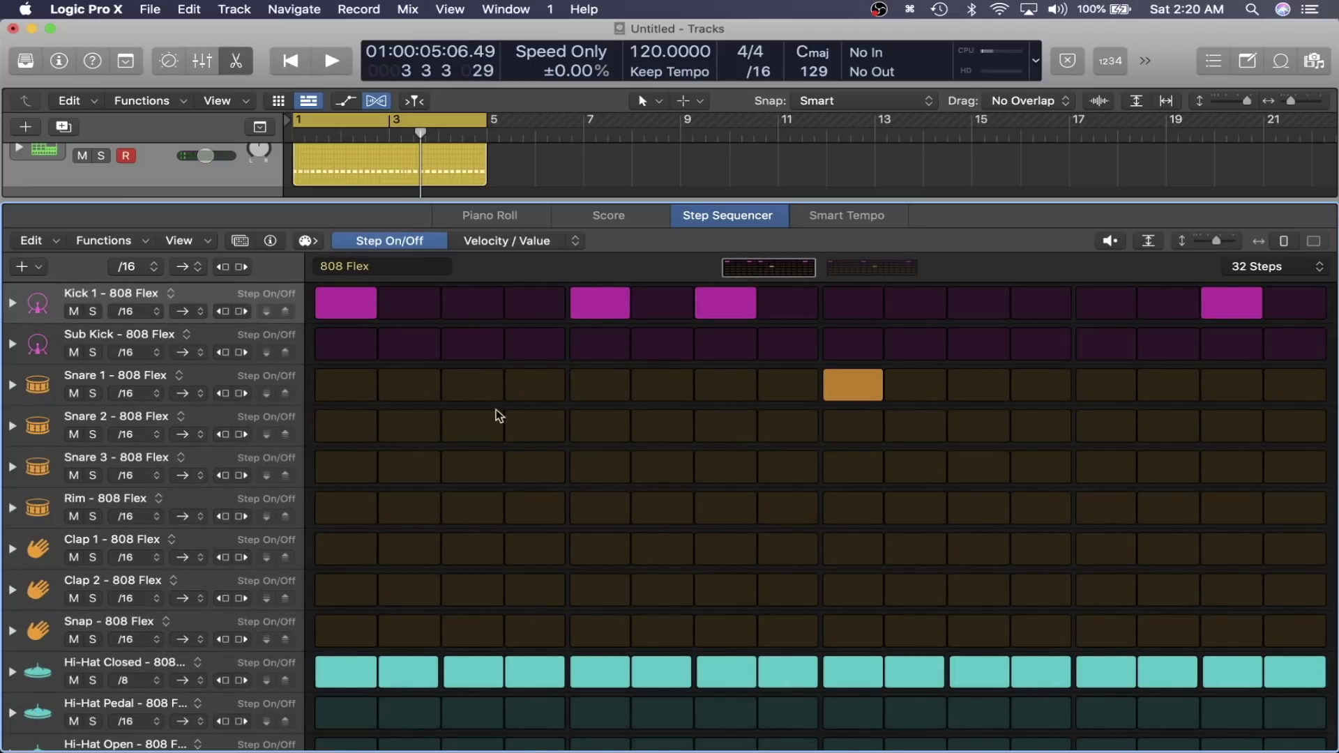
click(857, 268)
click(482, 312)
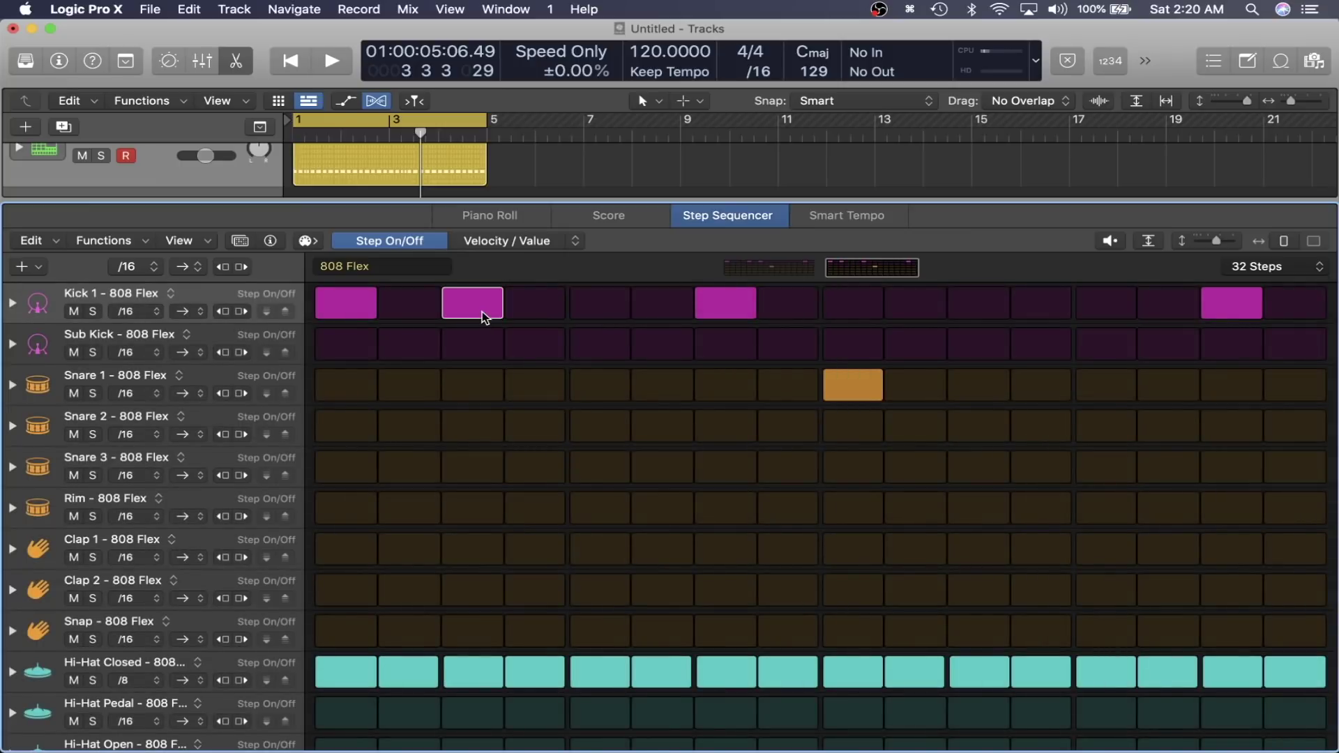
click(485, 316)
click(461, 312)
click(460, 312)
click(746, 269)
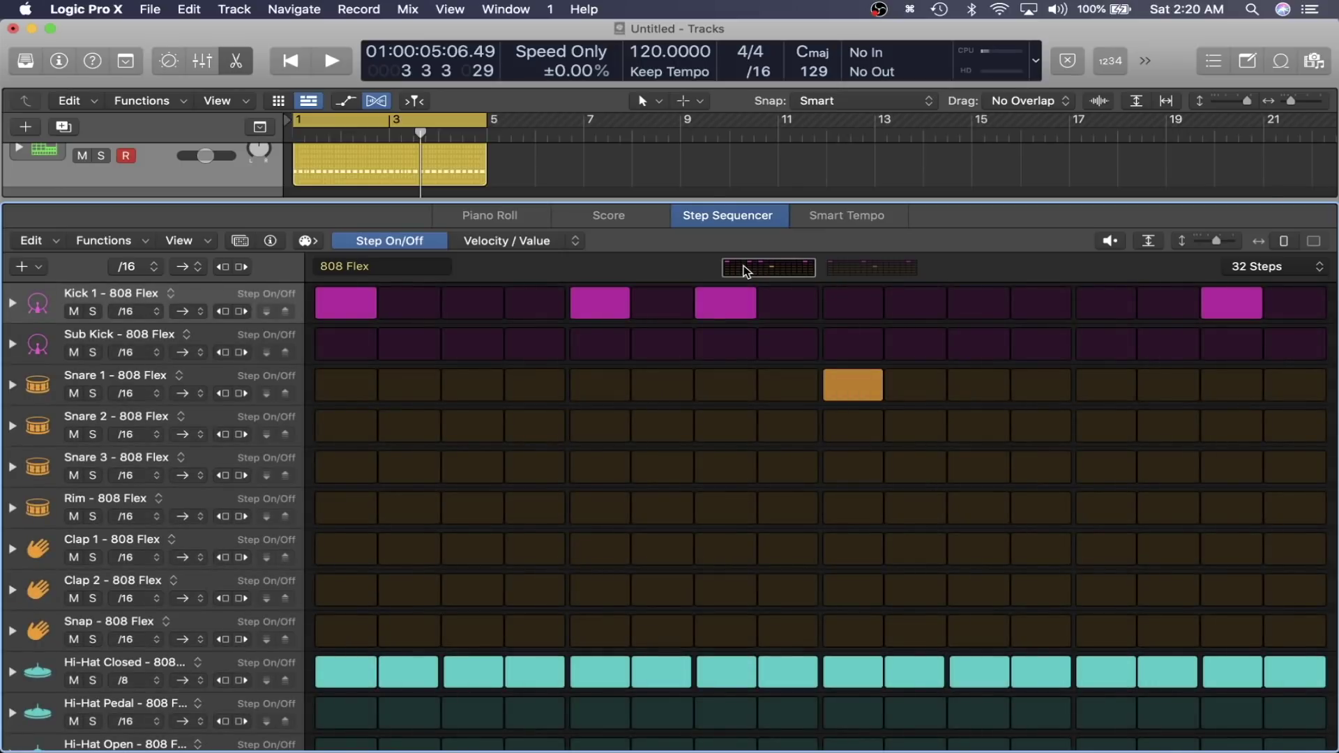
key(alt+Right)
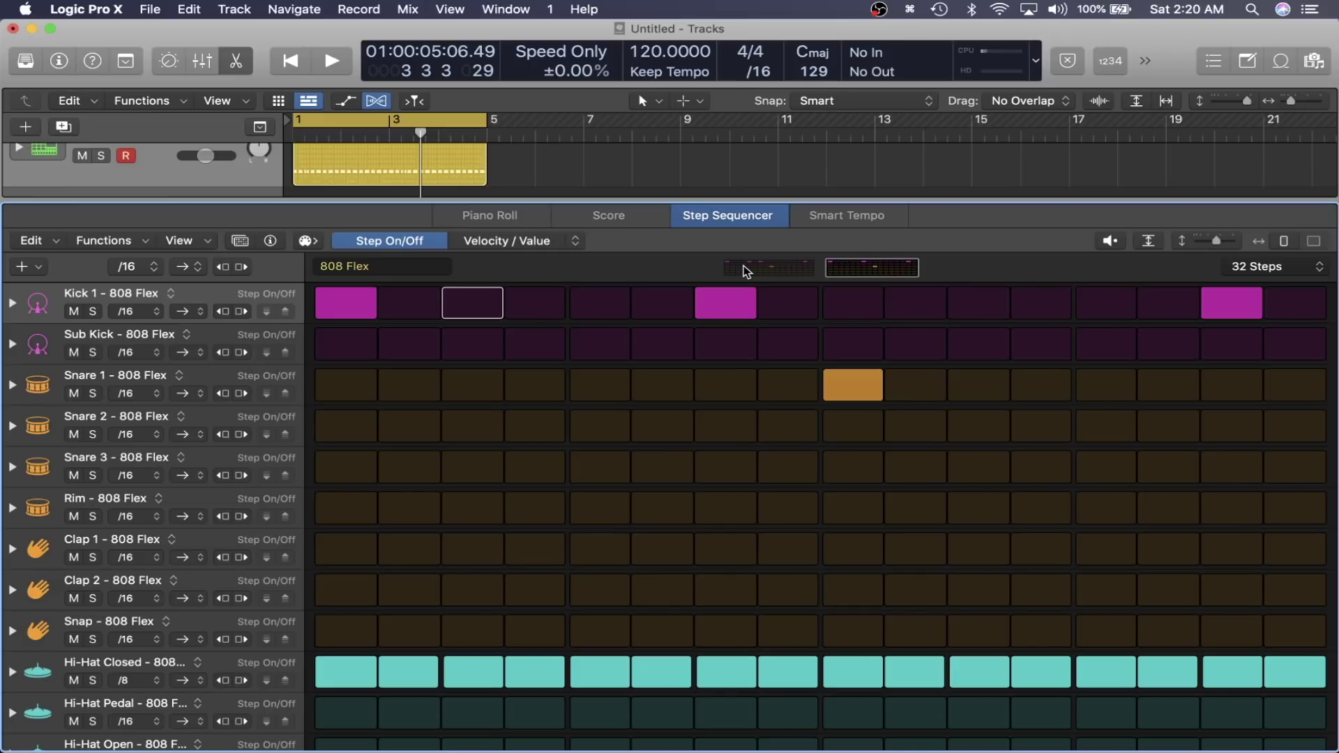
key(alt+Left)
key(alt+Right)
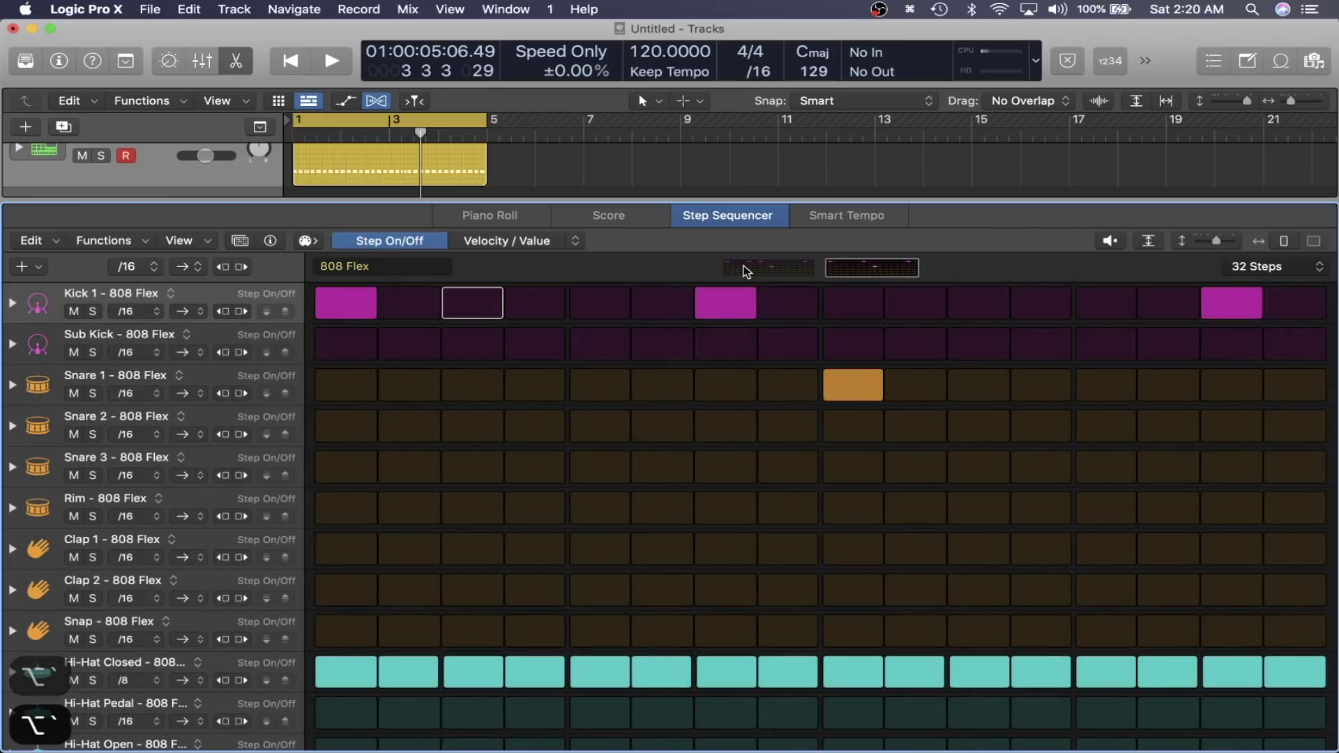
key(alt+Left)
key(alt+Right)
key(alt+Left)
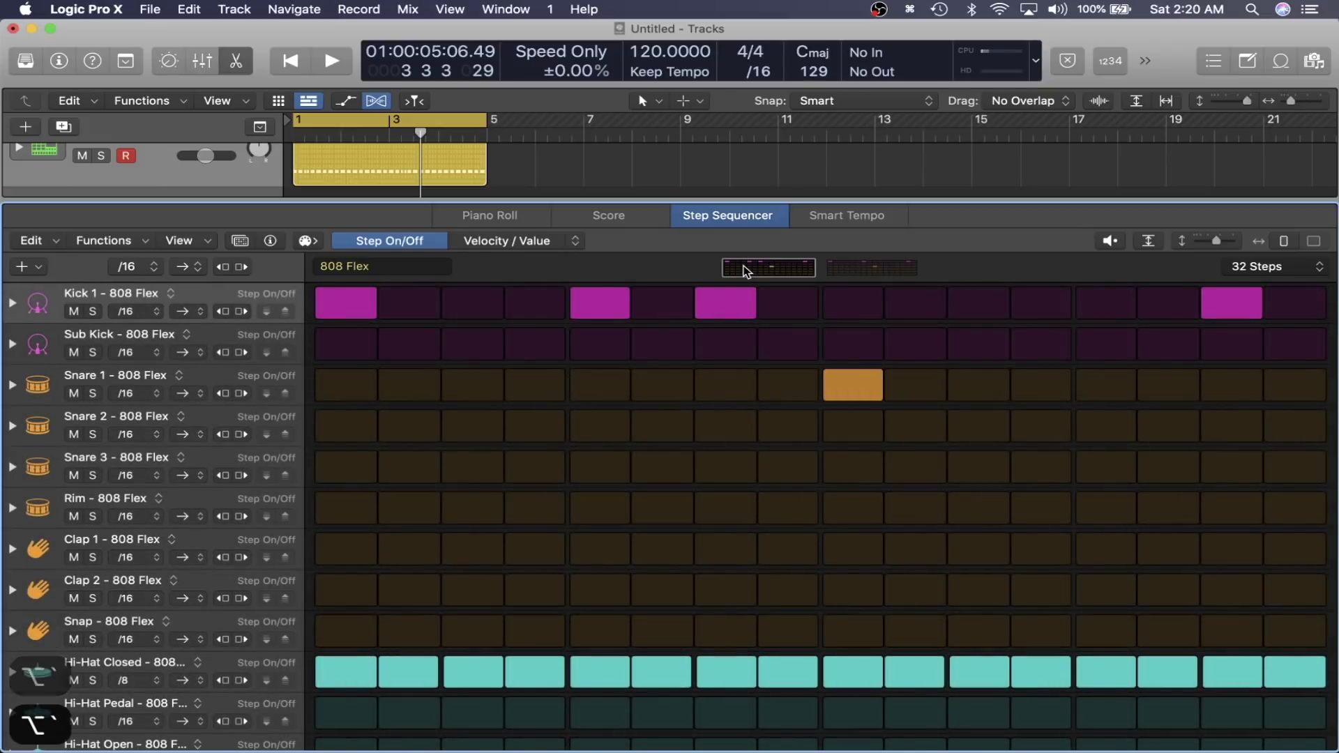
key(alt+Right)
key(alt+Left)
key(alt+Right)
key(alt+Left)
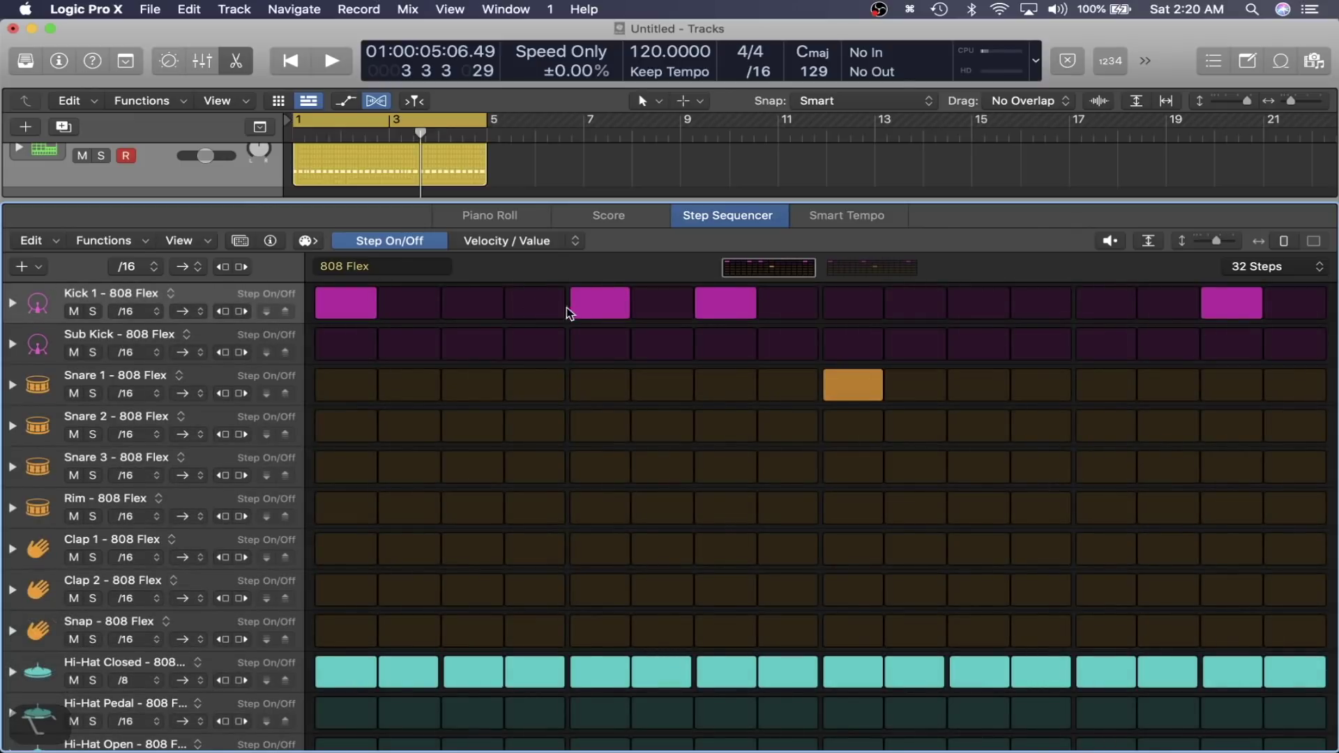
key(Return)
key(space)
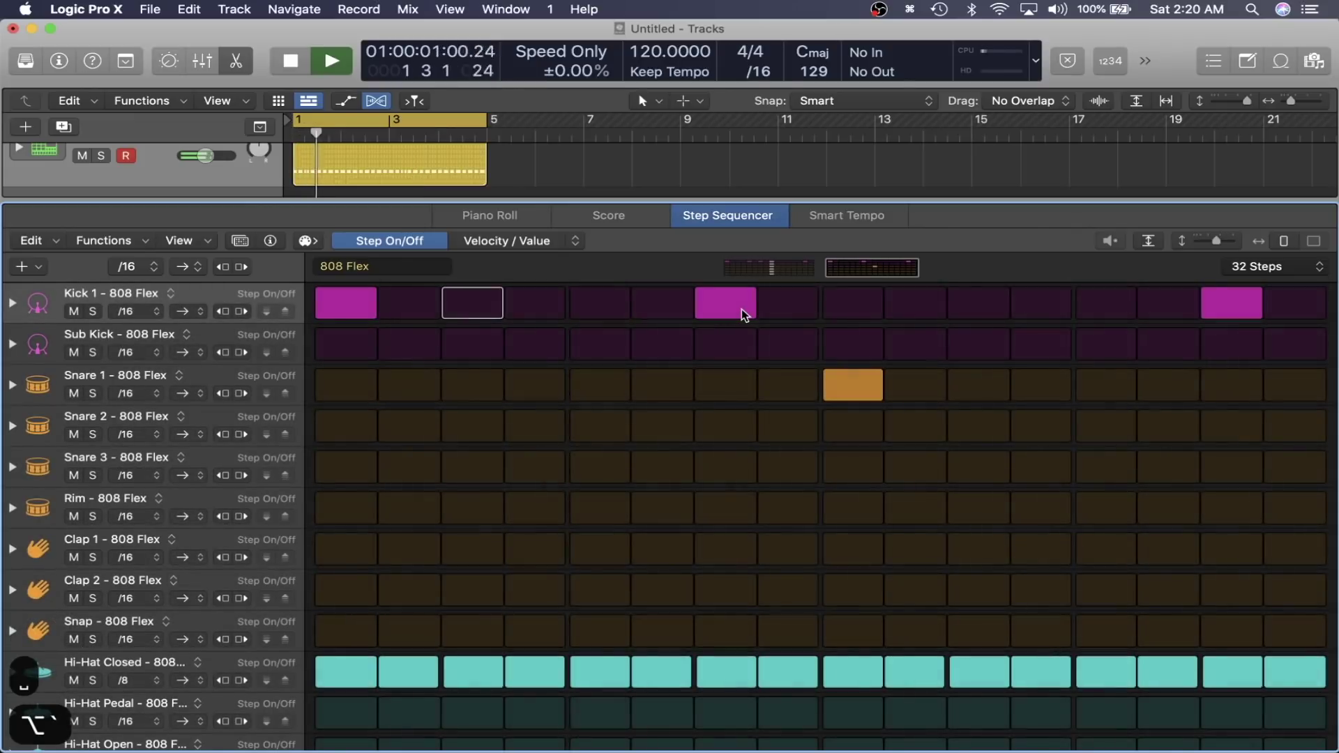
key(alt+Right)
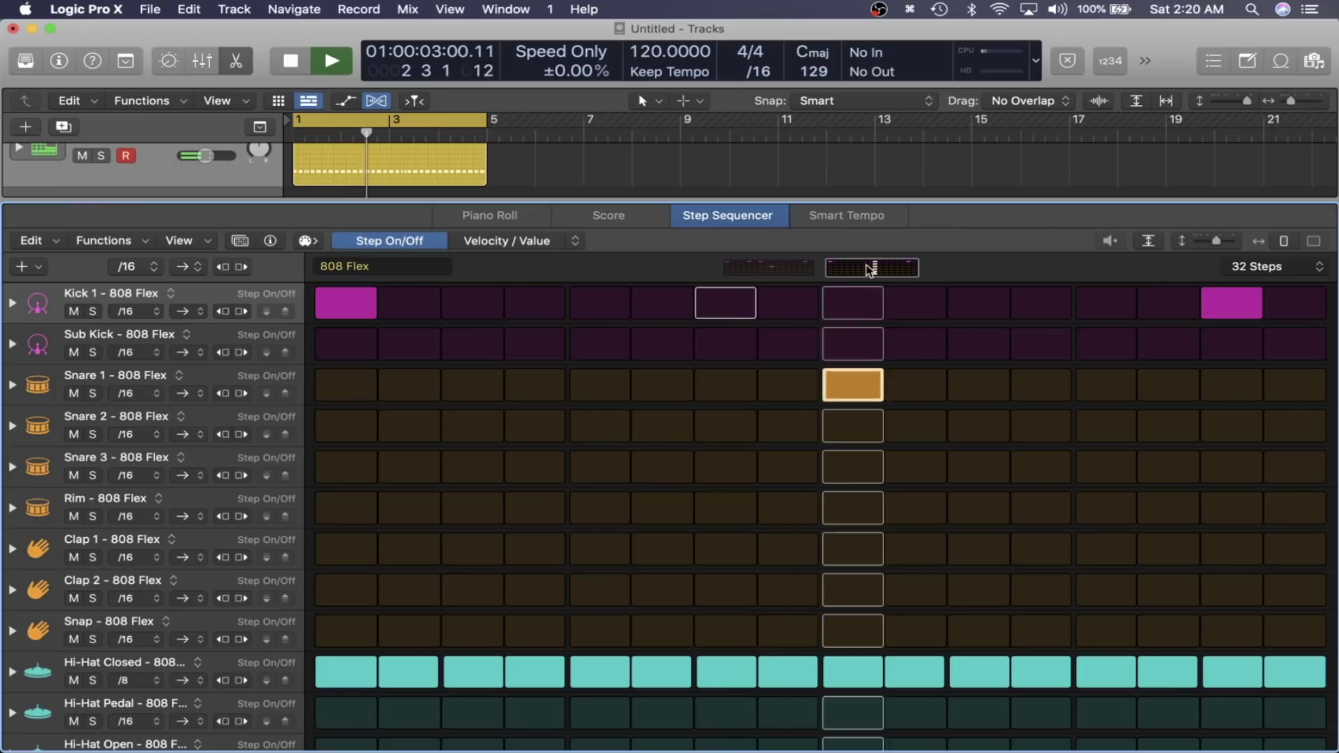
key(alt+Left)
key(alt+Right)
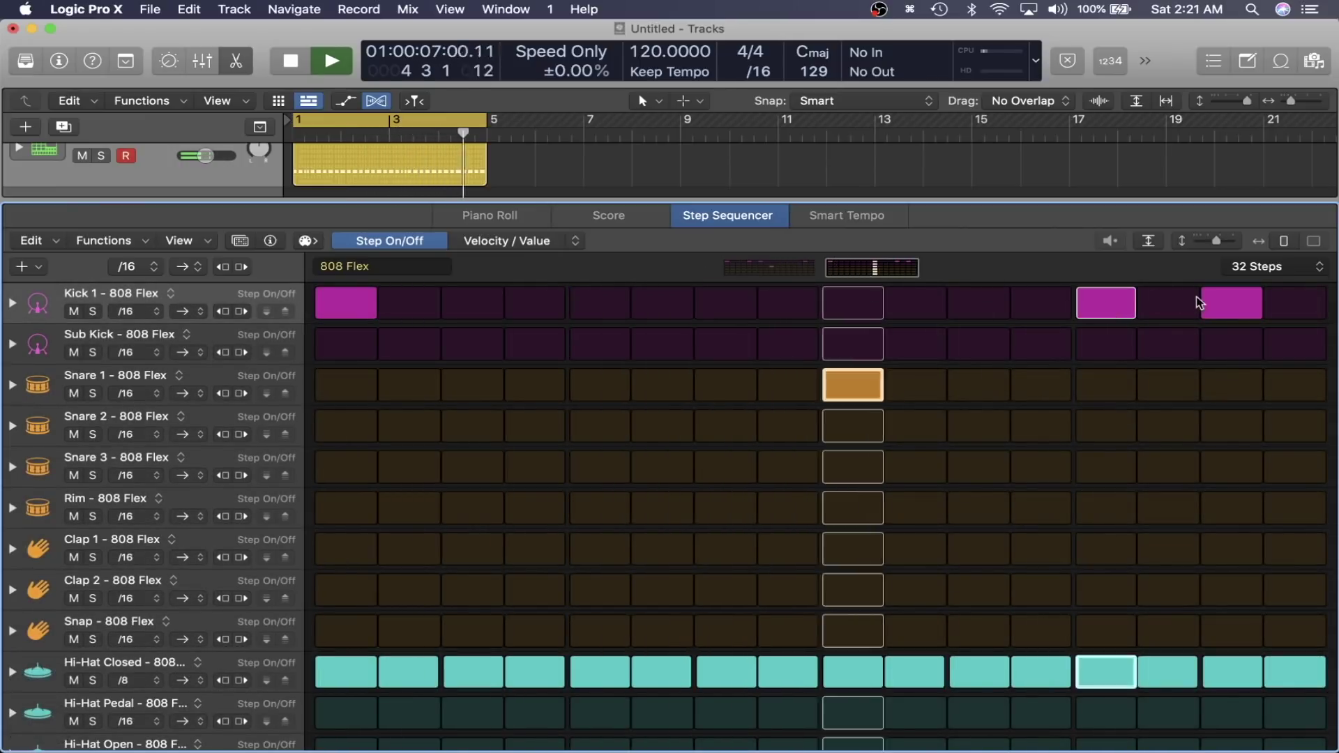
key(alt+Left)
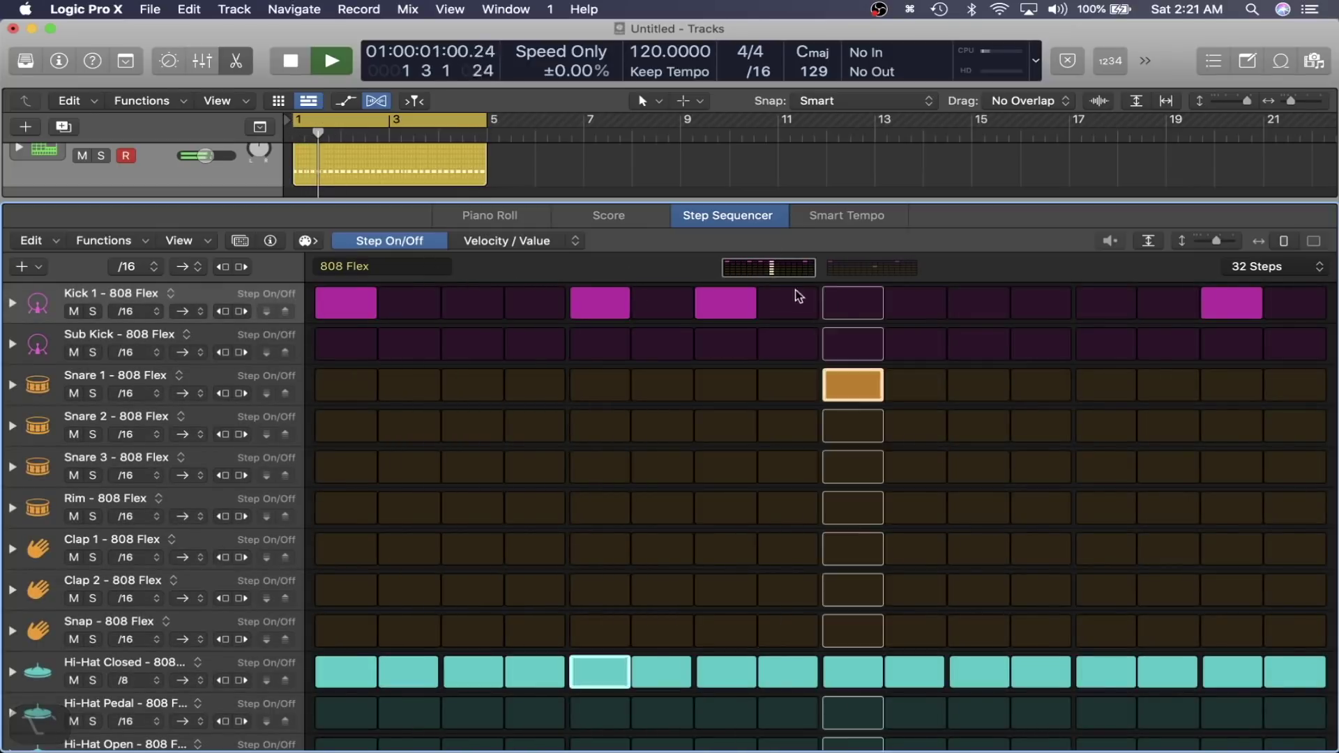
key(alt+Right)
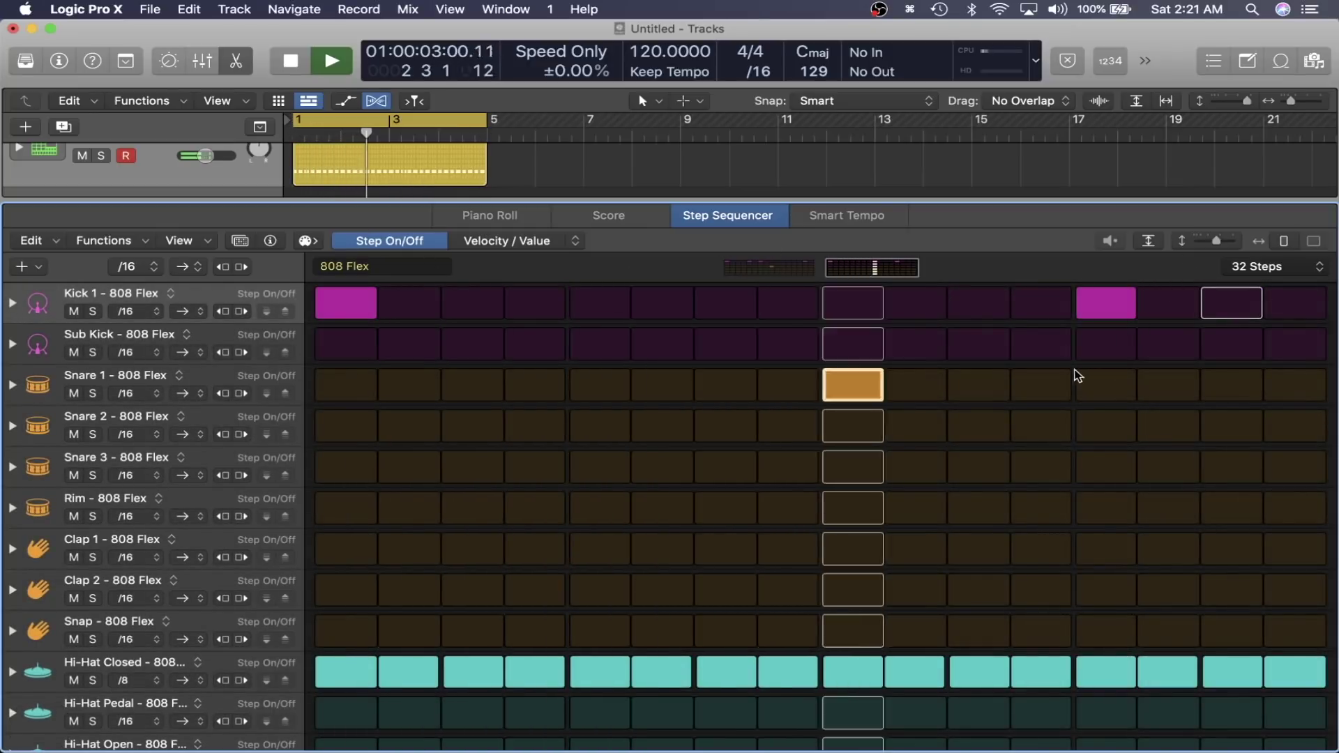
click(1230, 384)
key(alt+Left)
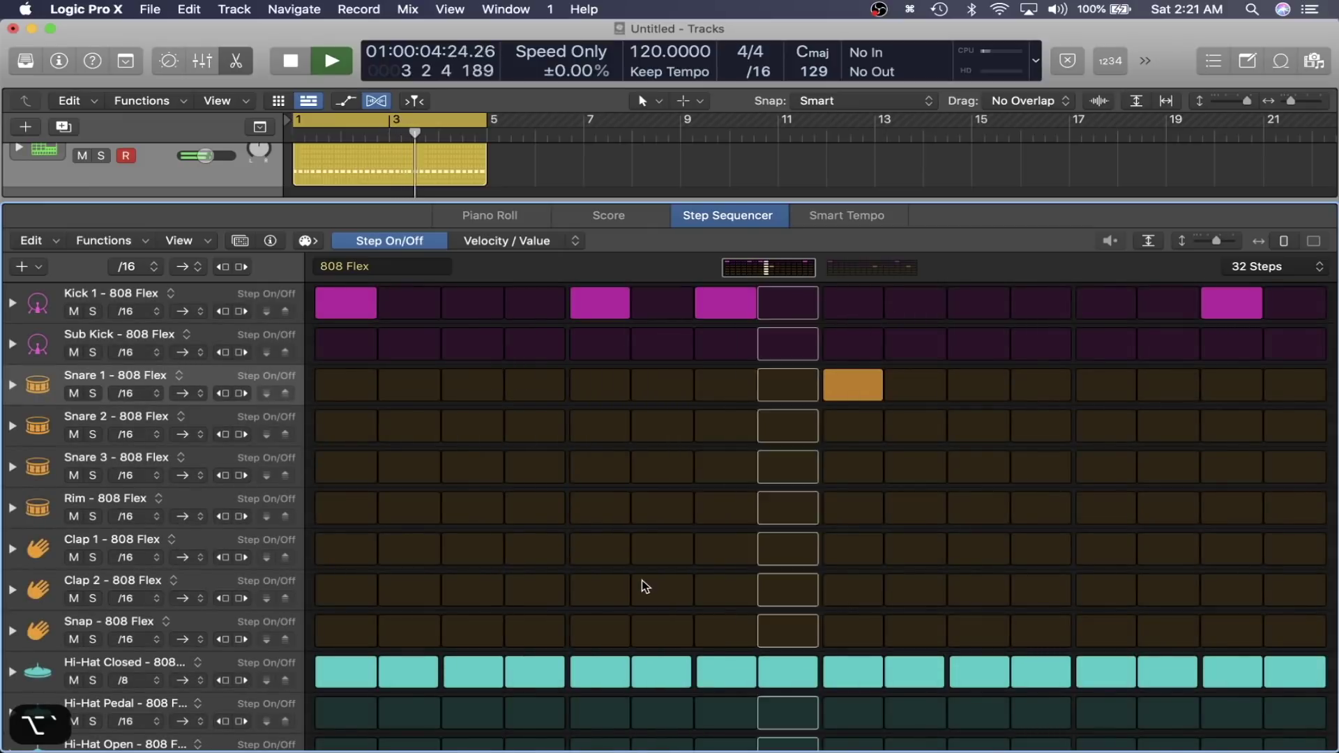
key(space)
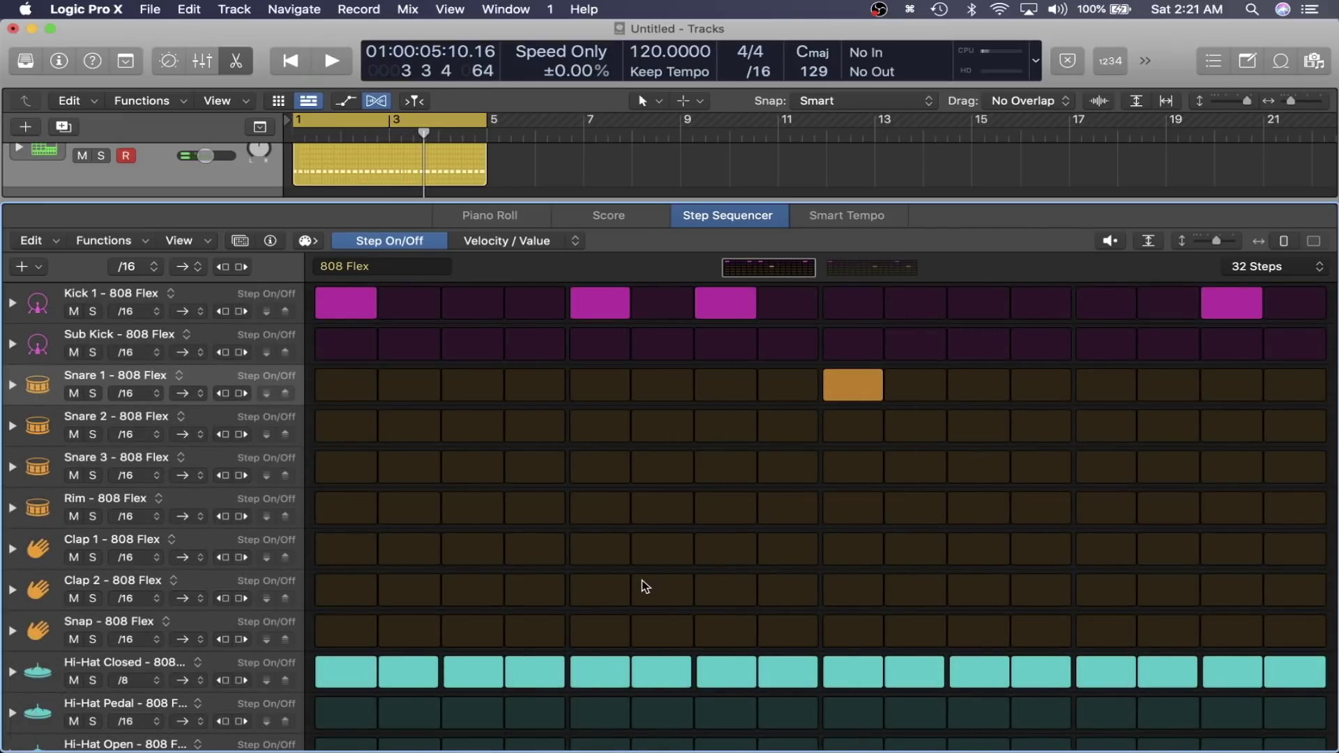
key(x)
key(x)
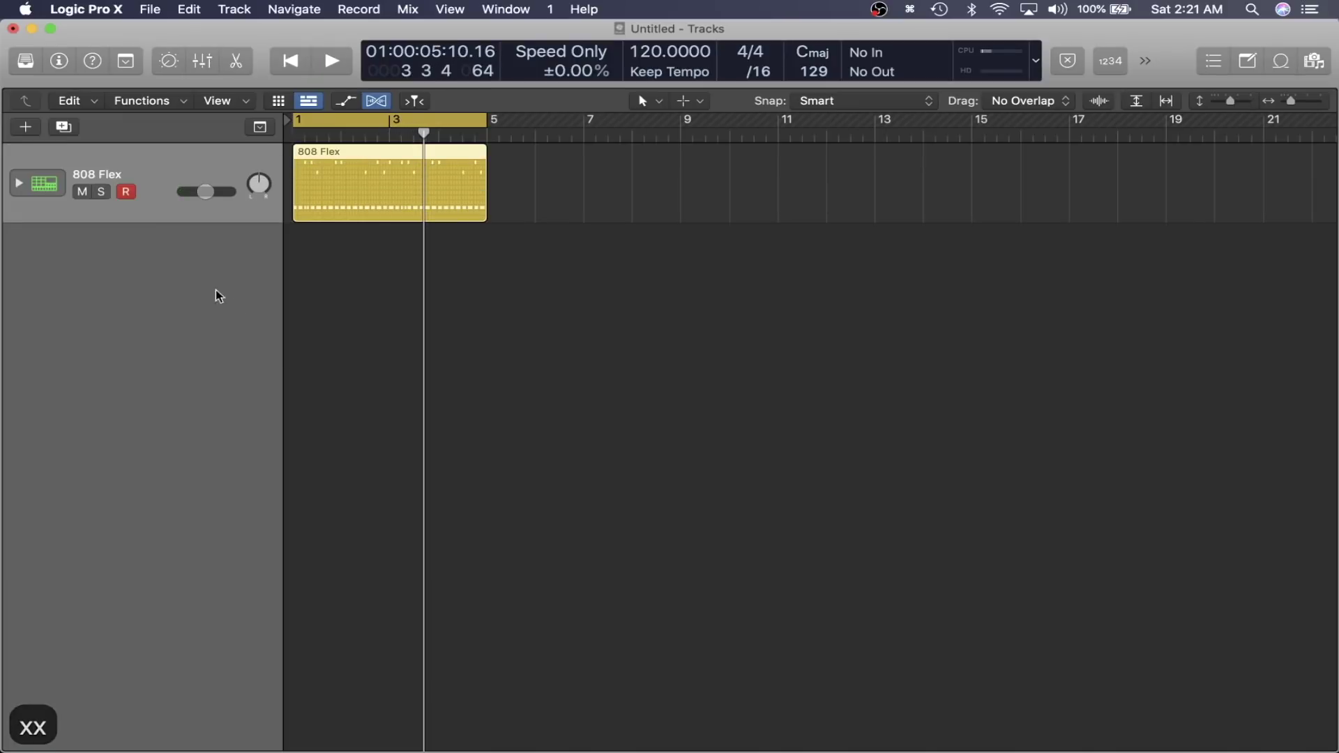
click(18, 185)
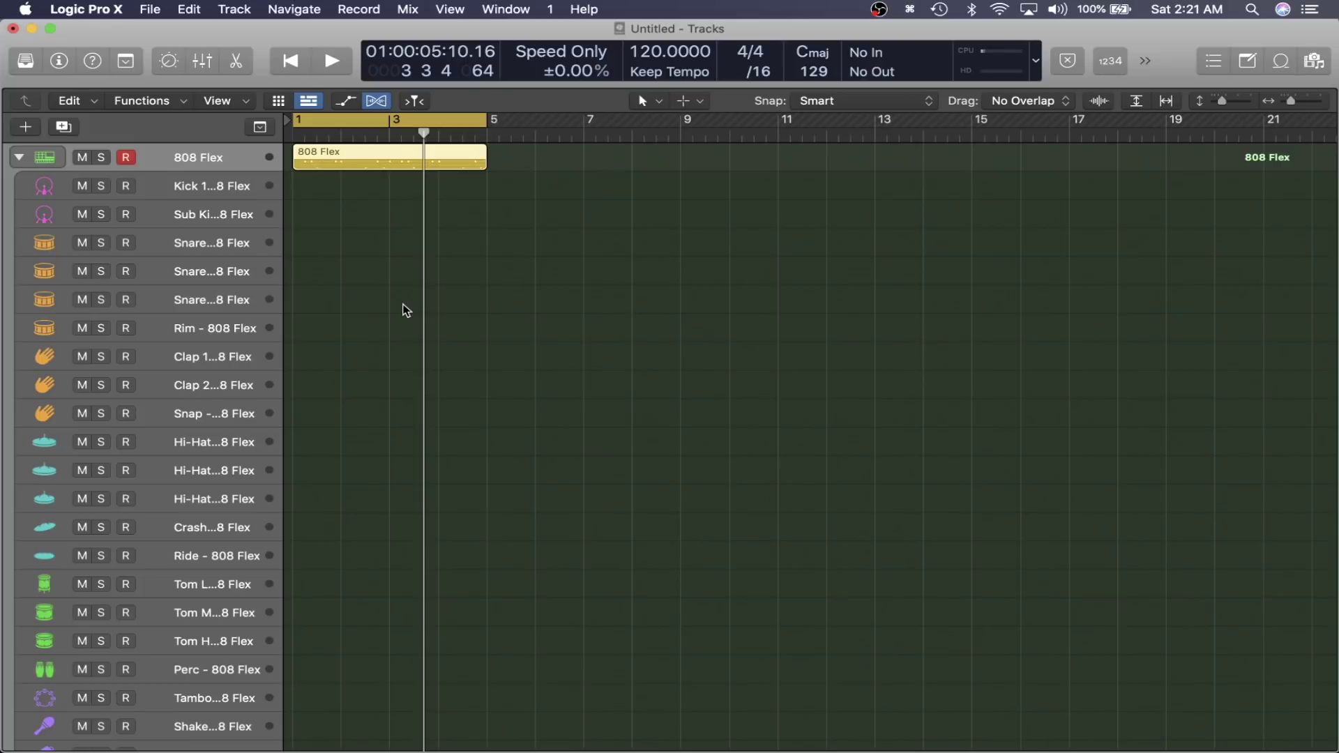
key(e)
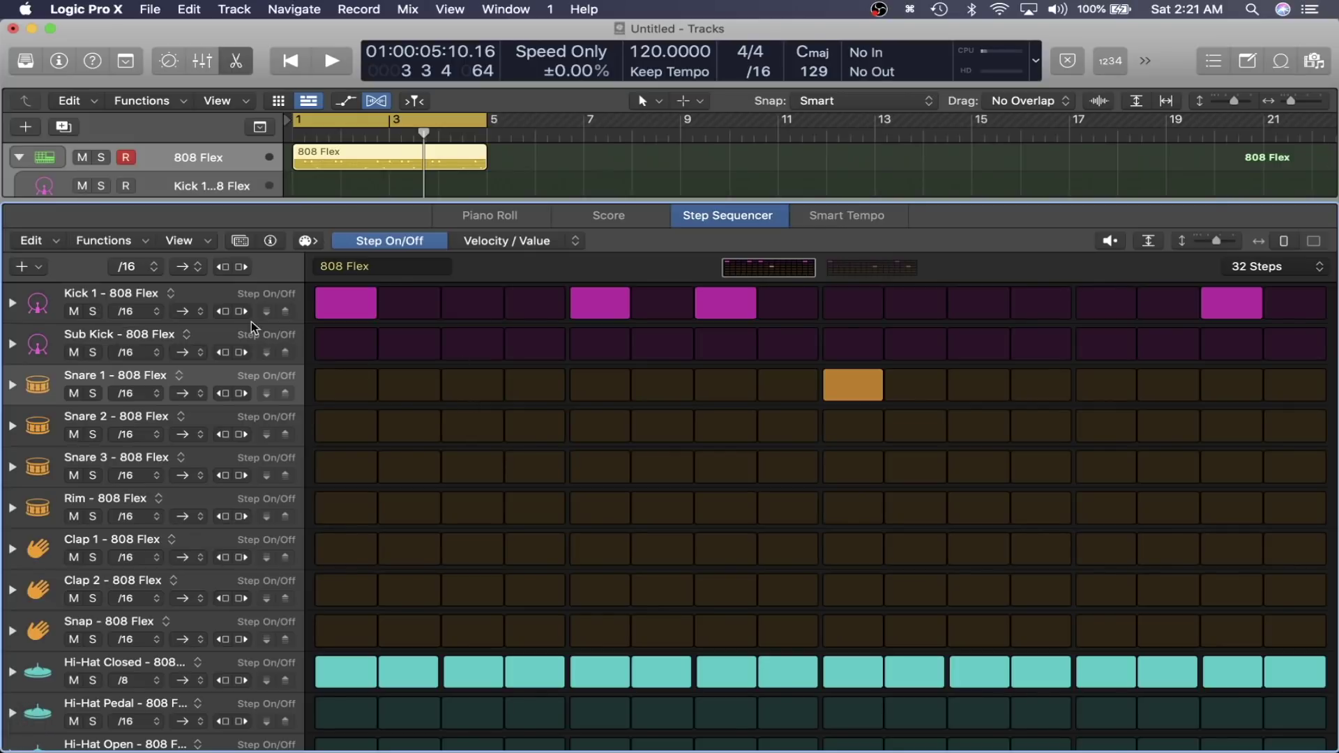
click(244, 301)
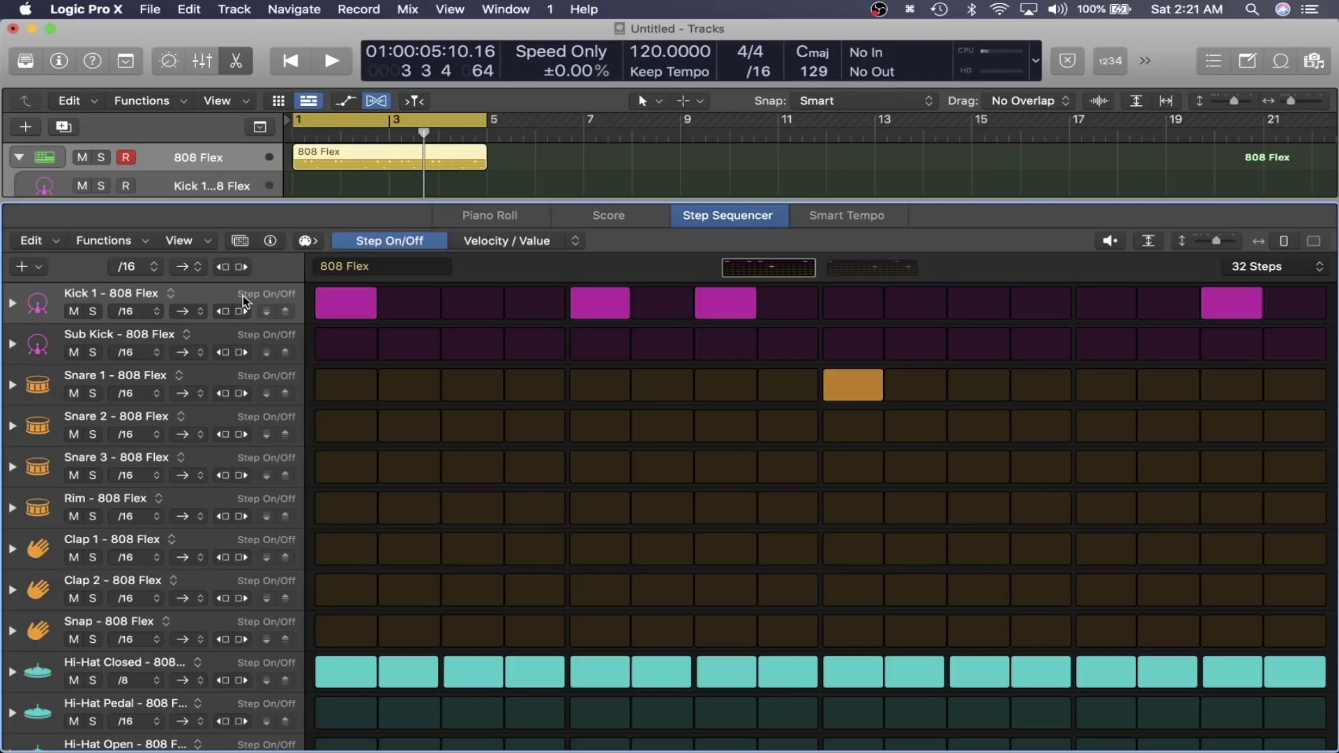
click(245, 332)
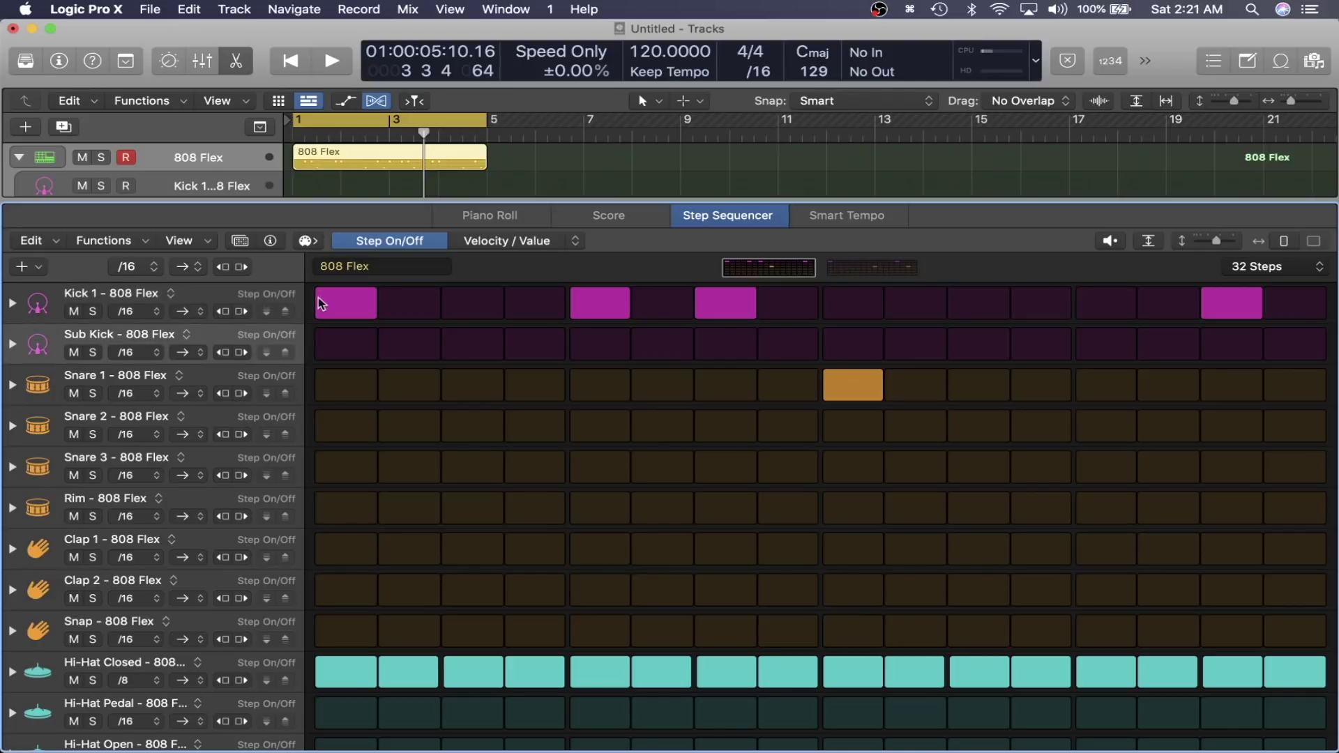
click(281, 378)
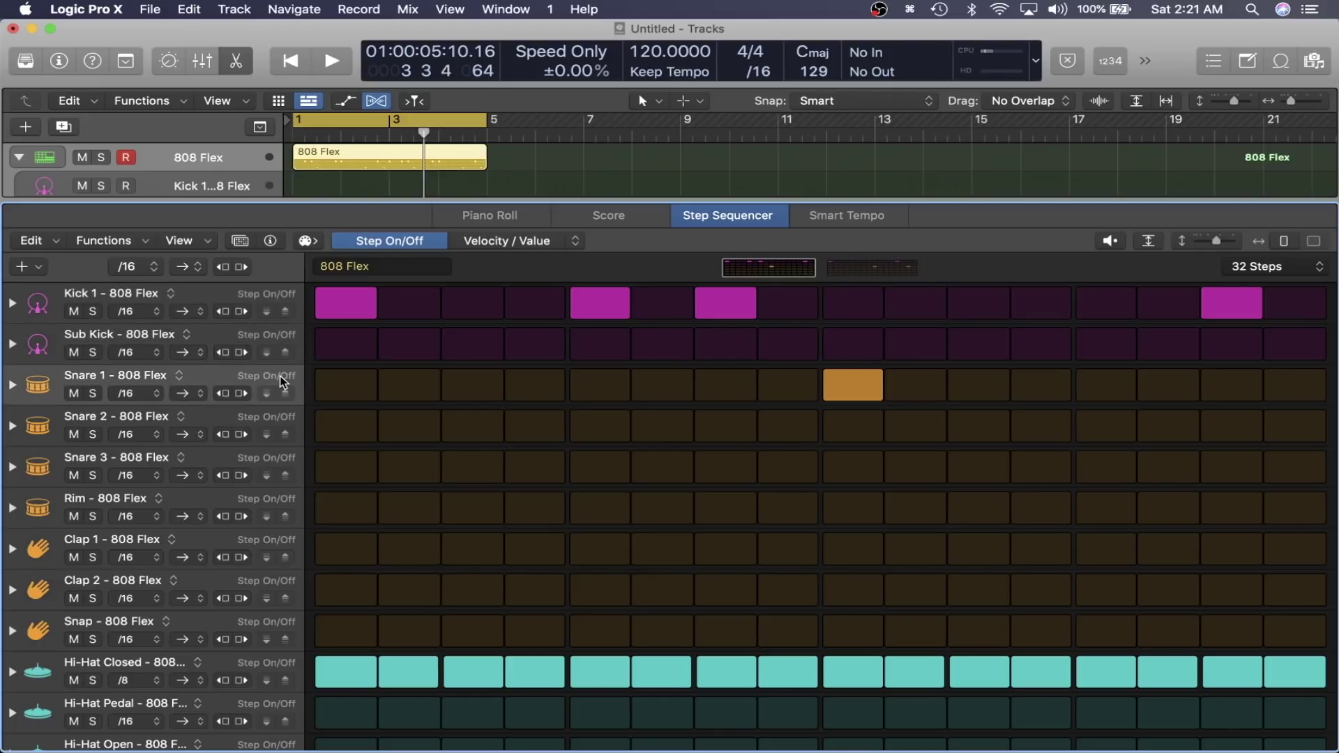
click(273, 658)
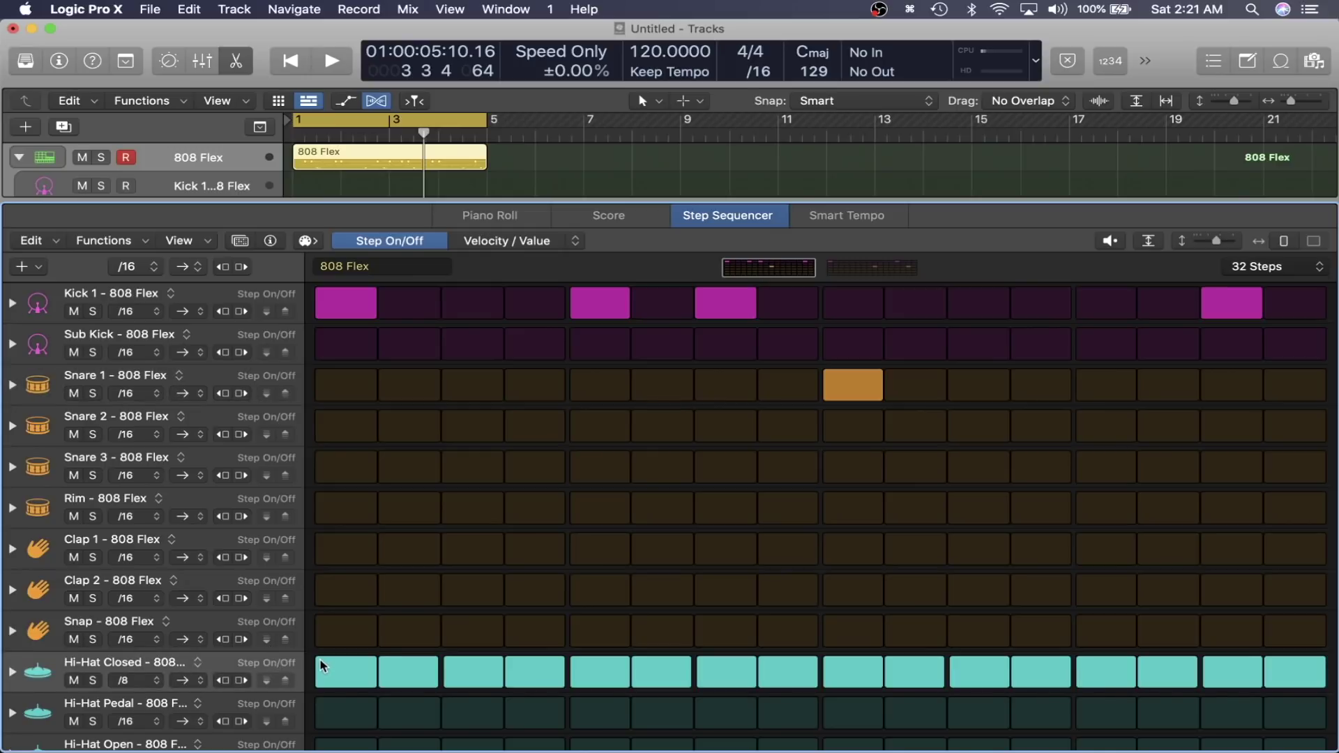
key(e)
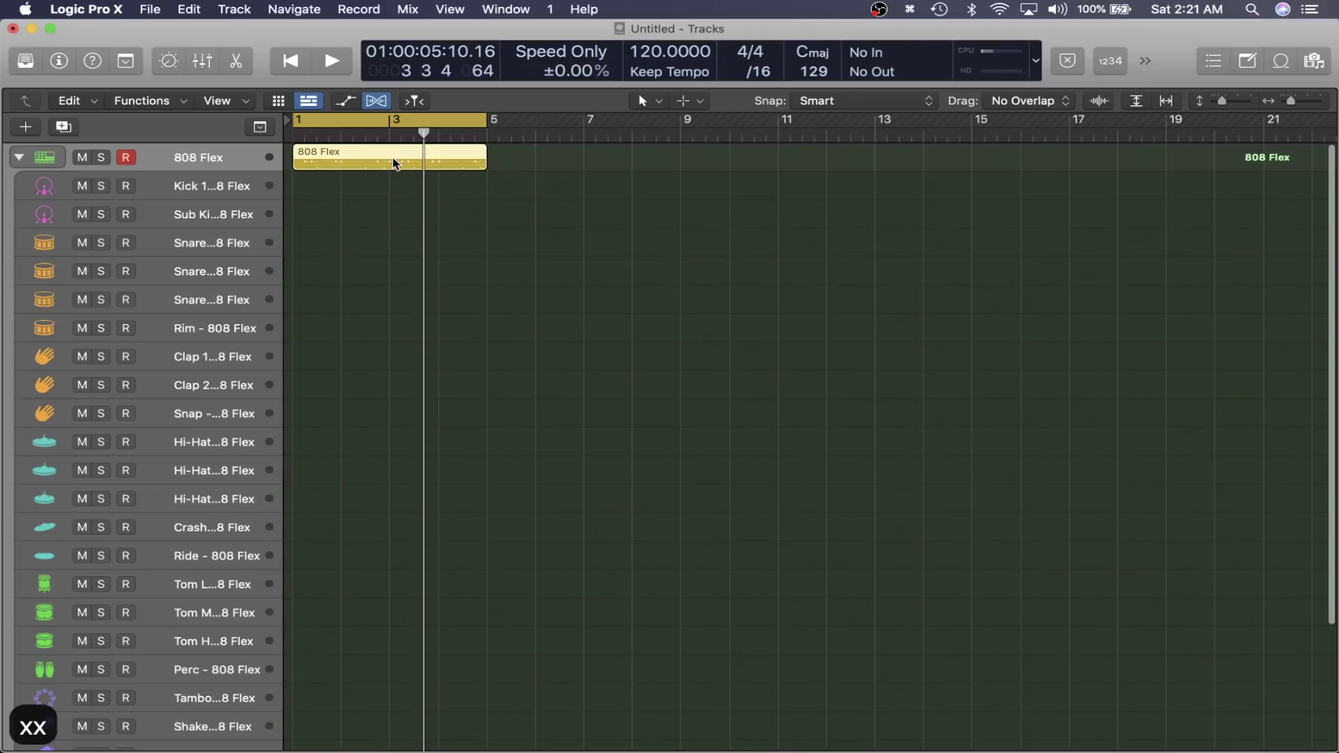
key(e)
key(e)
click(19, 158)
click(19, 158)
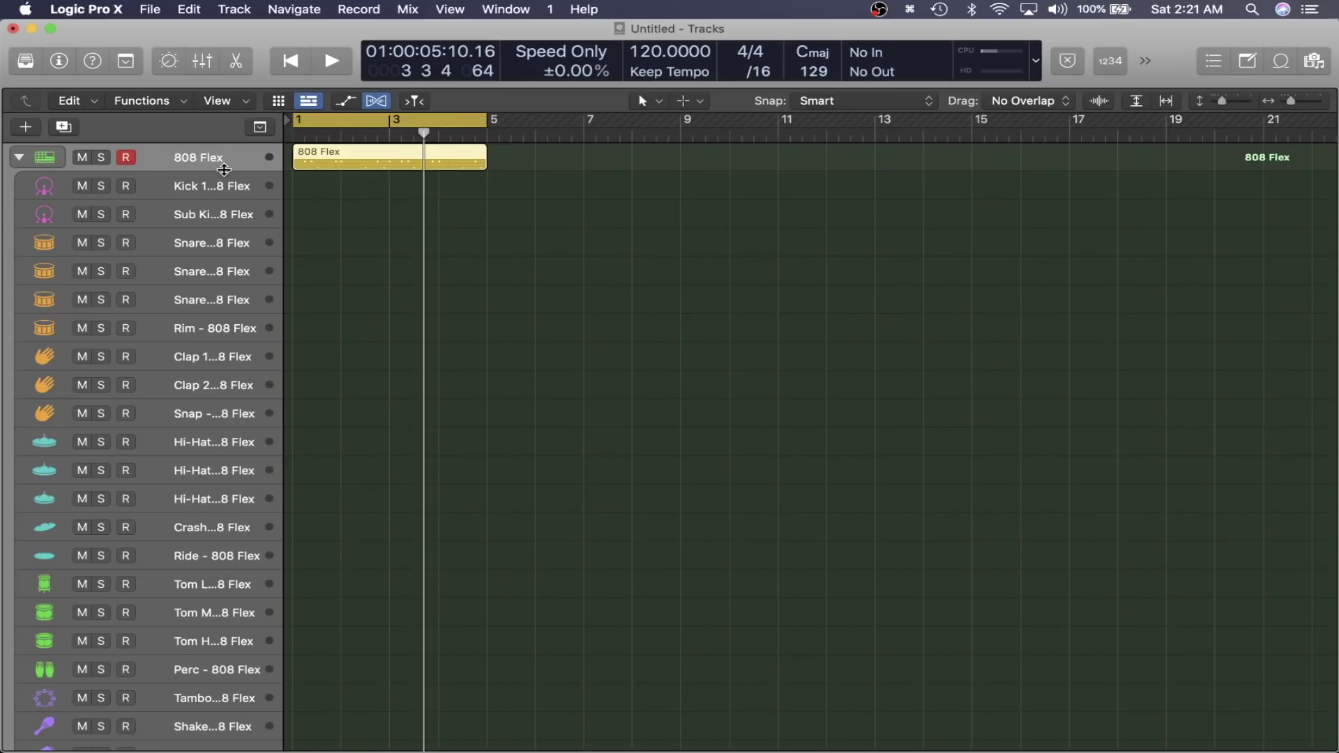
double_click(326, 156)
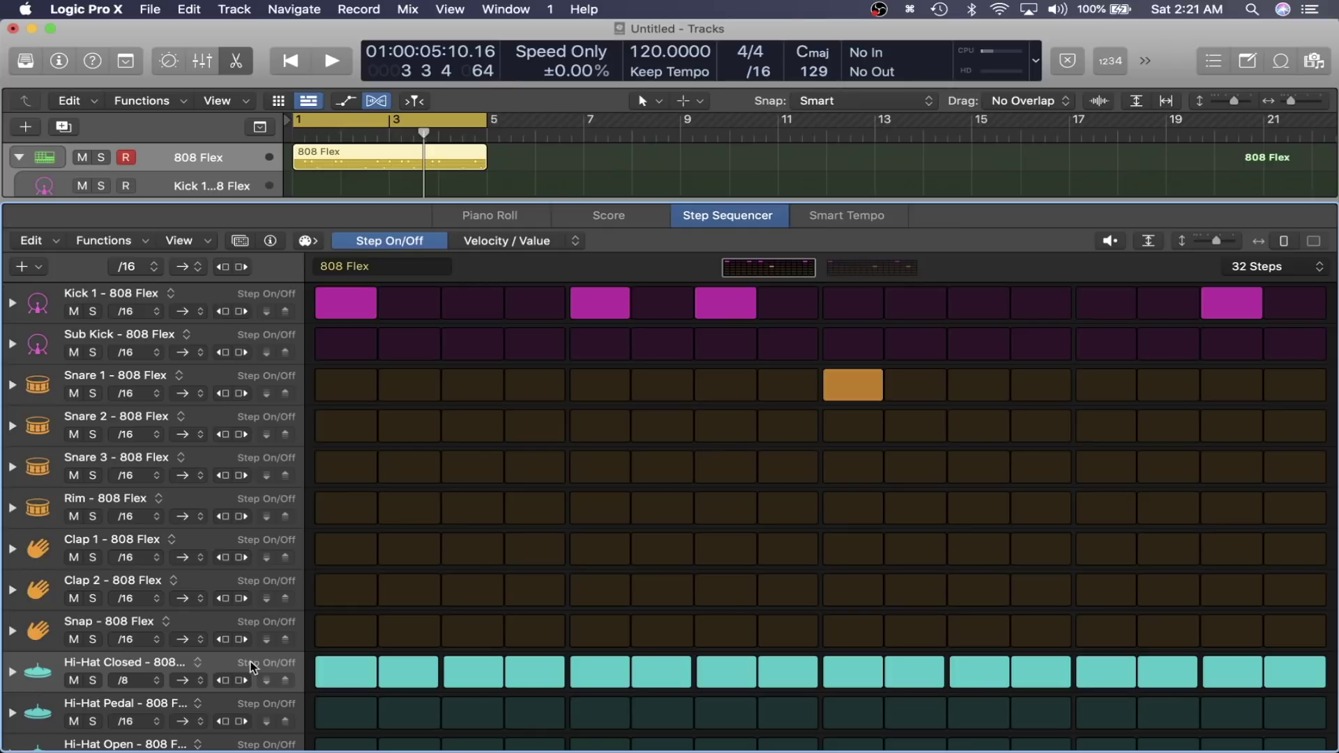
- Copy the Hi-Hat Closed row's step pattern, close the editor and select the Hi-Hat Closed track
key(ctrl+c)
key(x)
key(x)
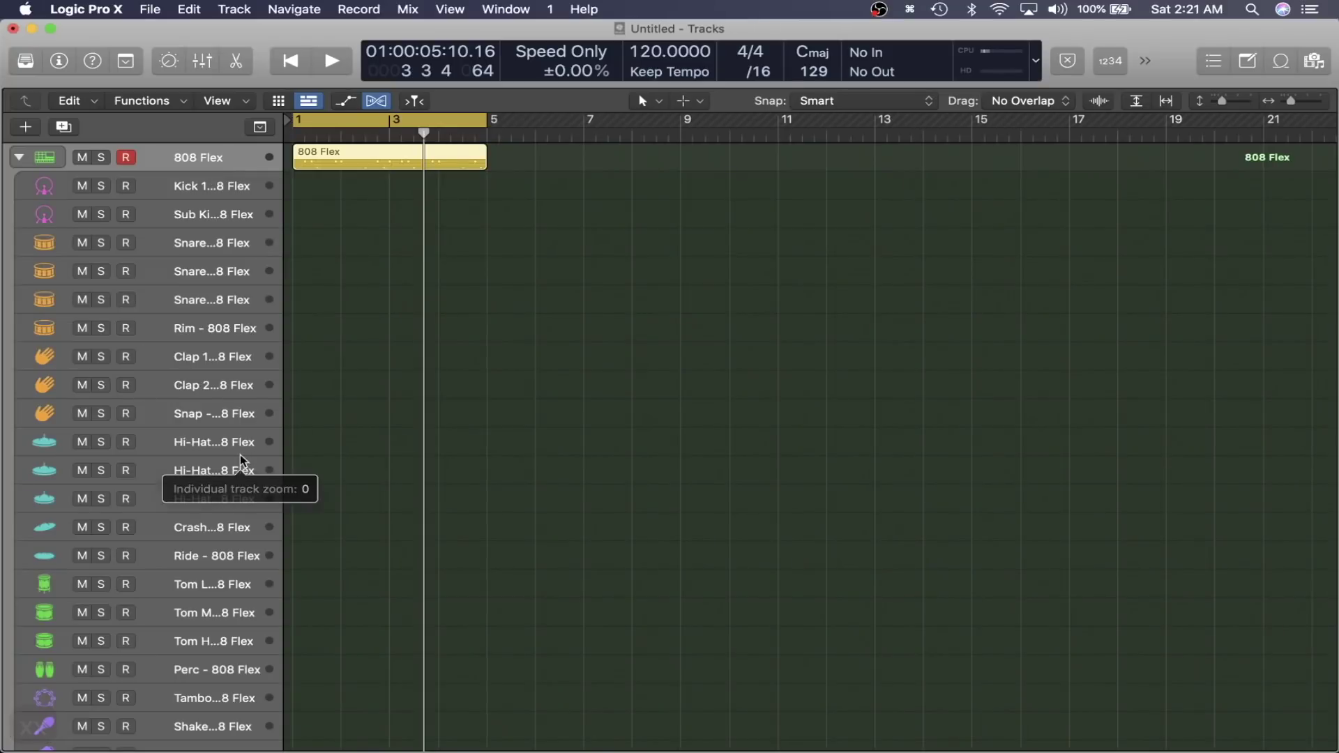
click(239, 444)
- Zoom in on the four-bar 808 Flex region and play the beat from the start
scroll(312, 447, up, 1)
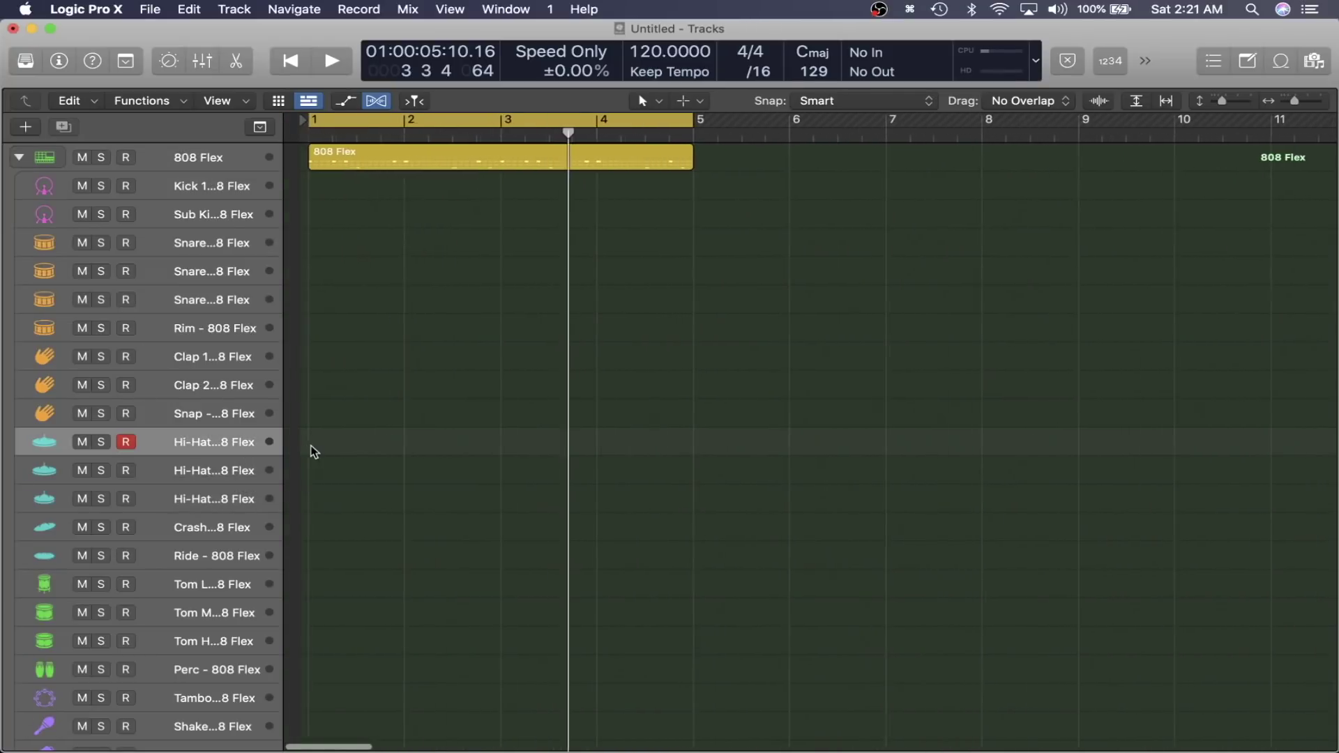
scroll(320, 460, right, 2)
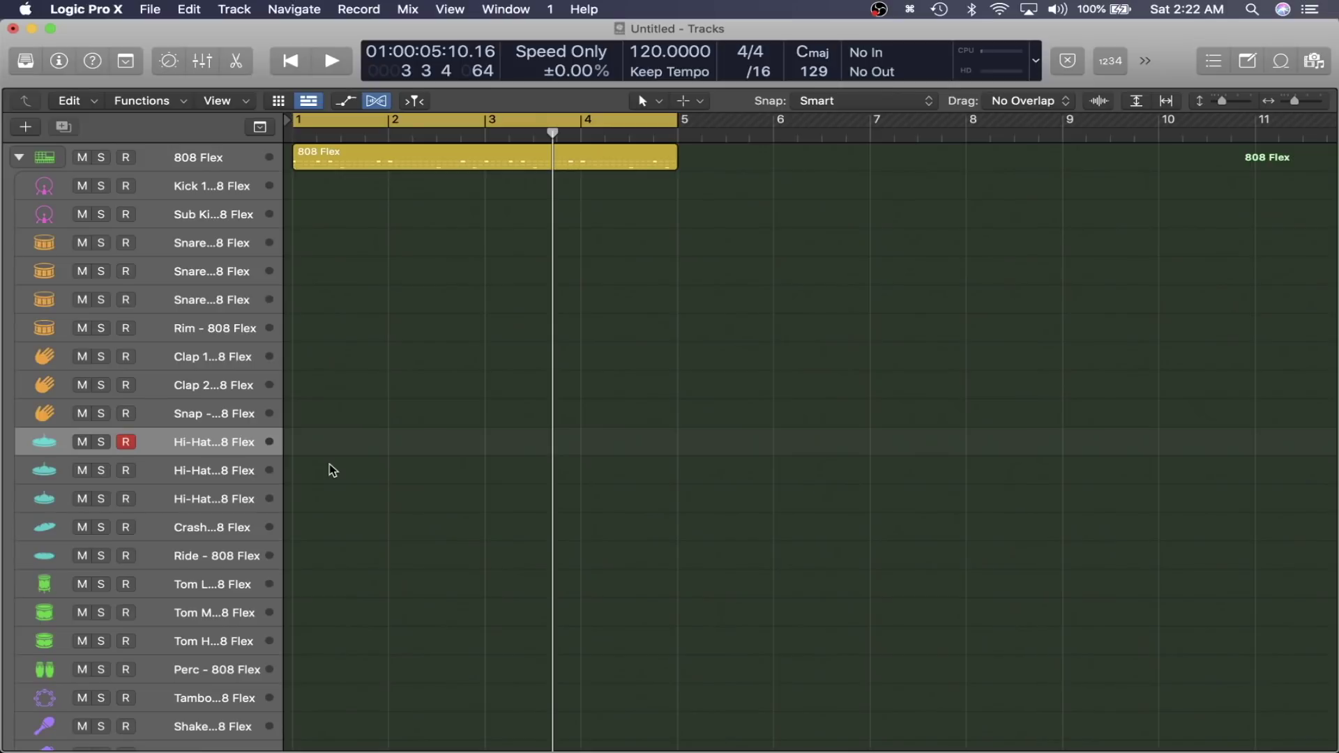
key(Return)
key(space)
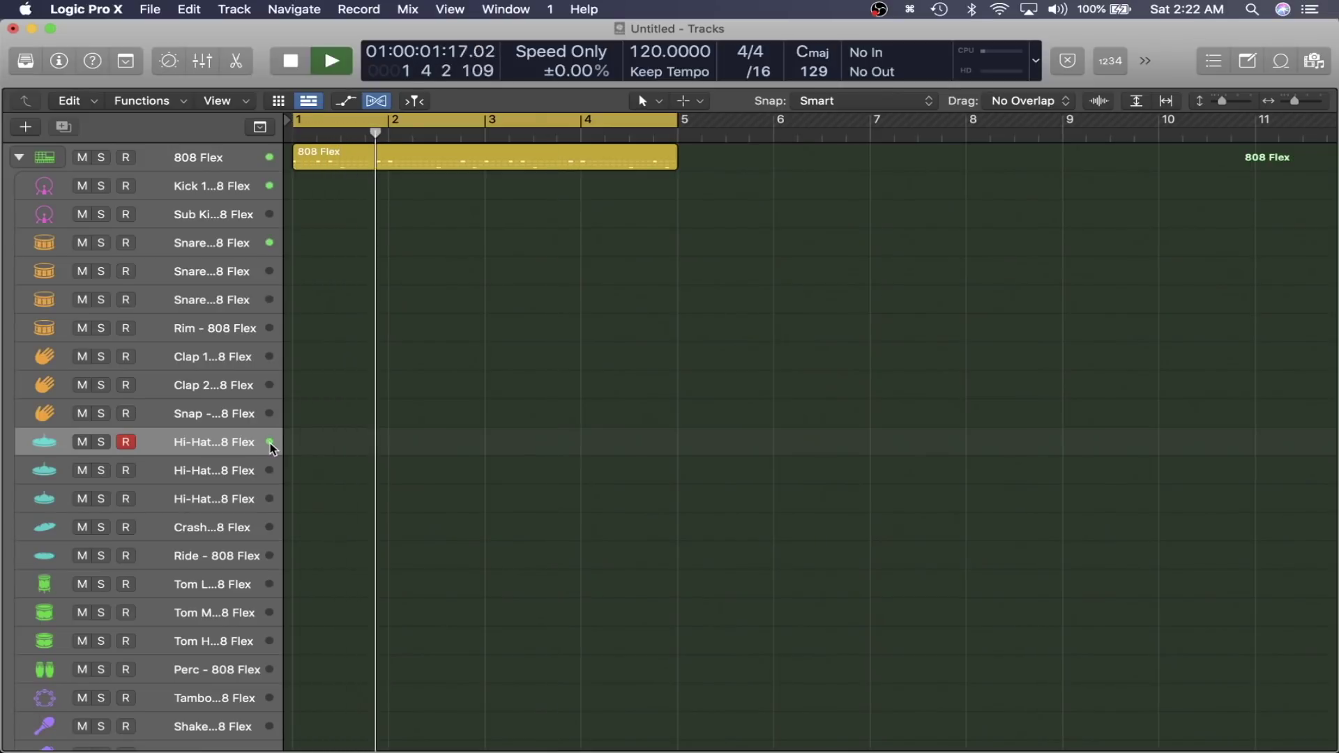
key(space)
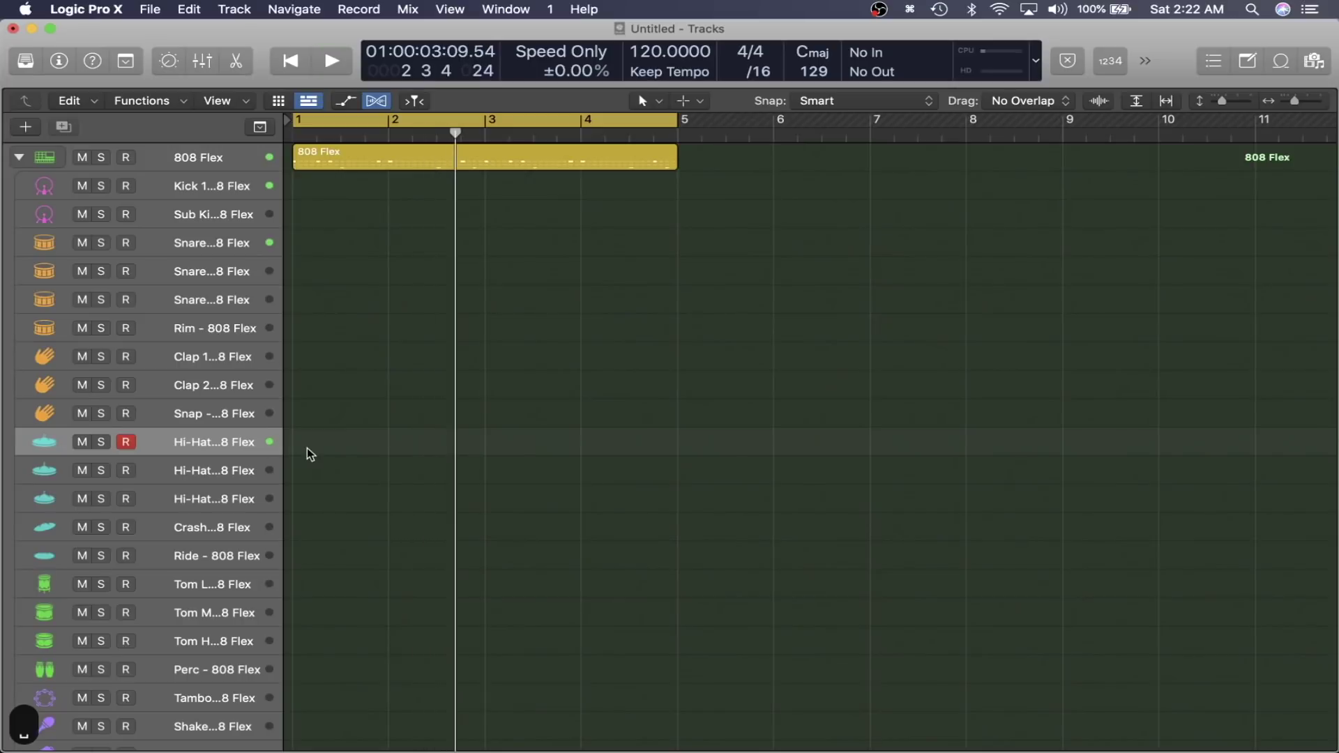
right_click(309, 454)
- Create a 32-step pattern region on the Hi-Hat Closed track
click(342, 469)
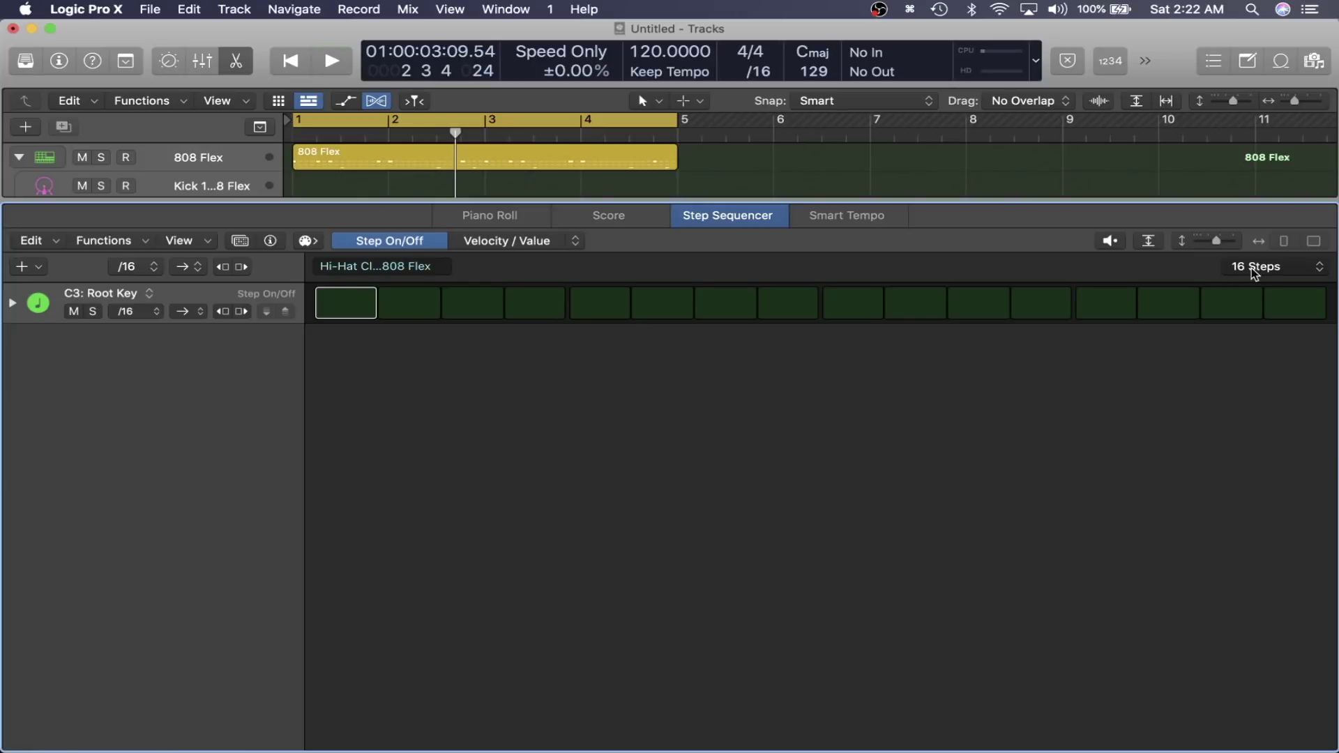
click(1256, 267)
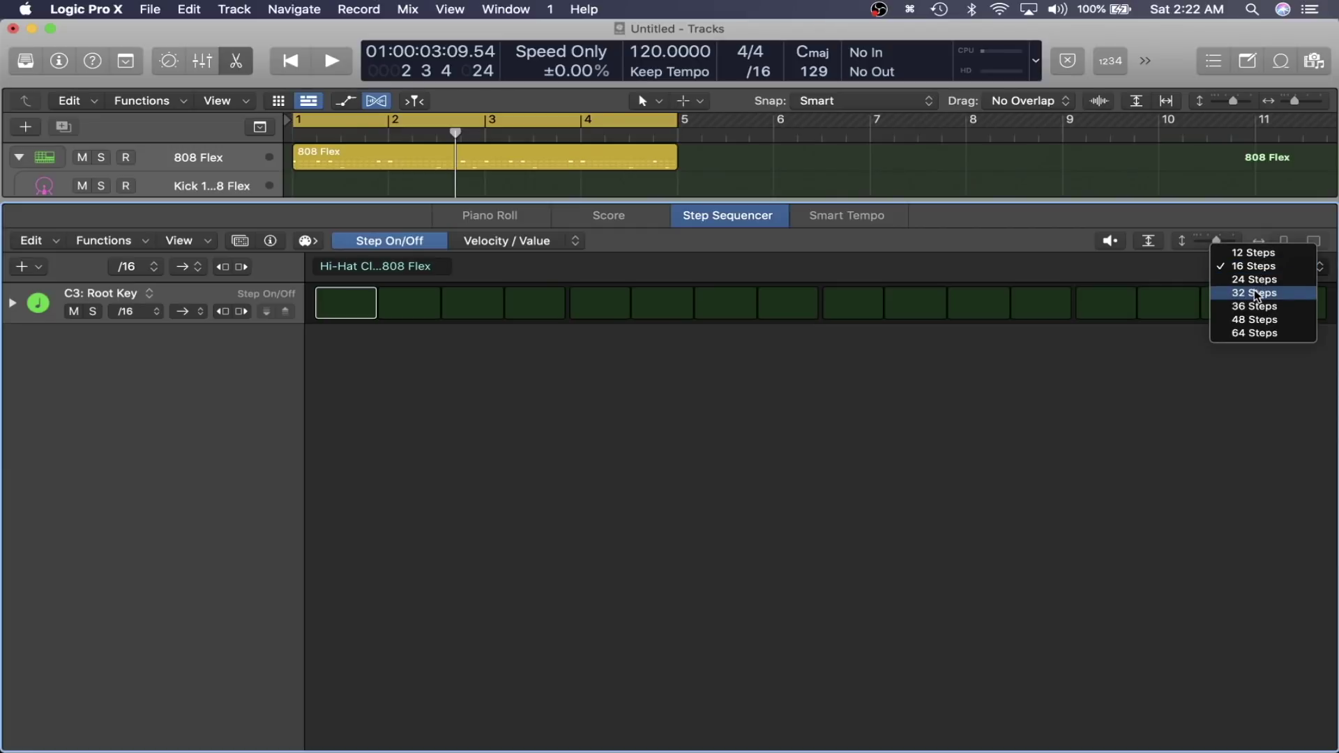
click(1255, 293)
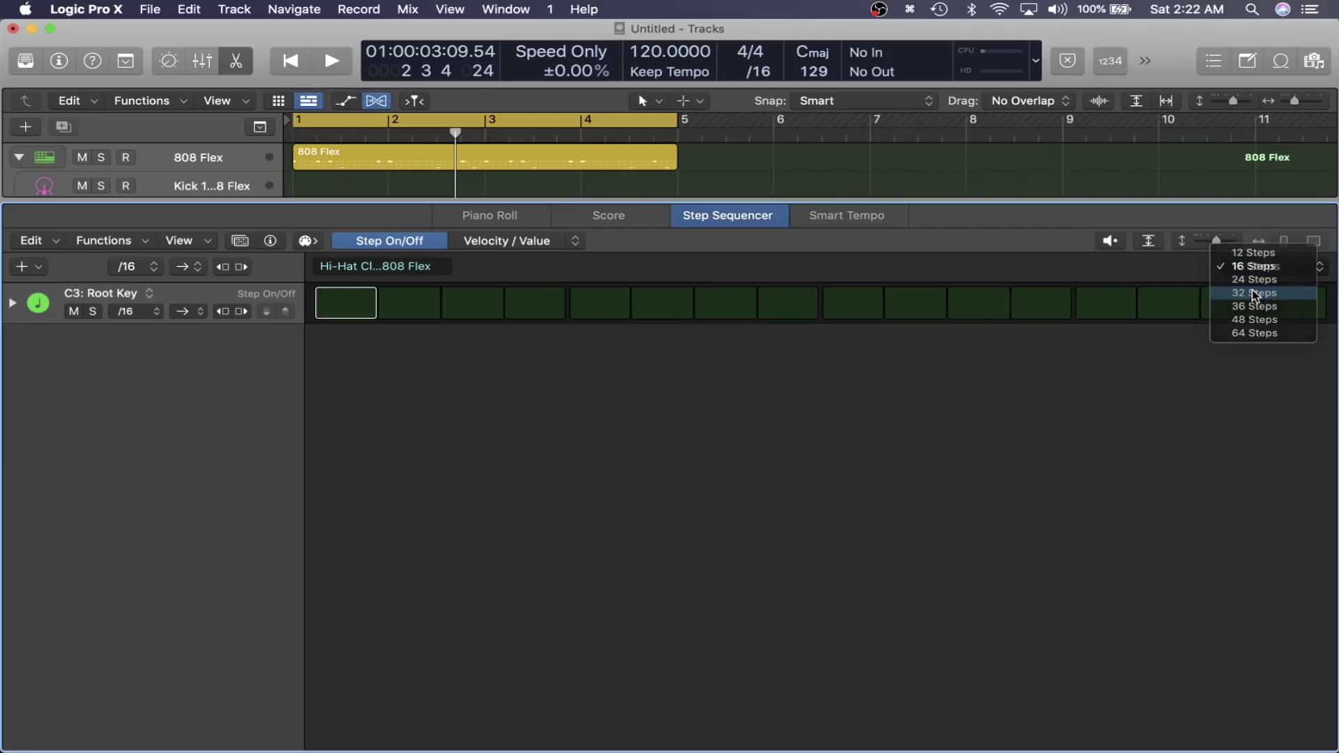
- Paste the copied hi-hat steps into the new Hi-Hat Closed pattern region
click(422, 164)
double_click(312, 154)
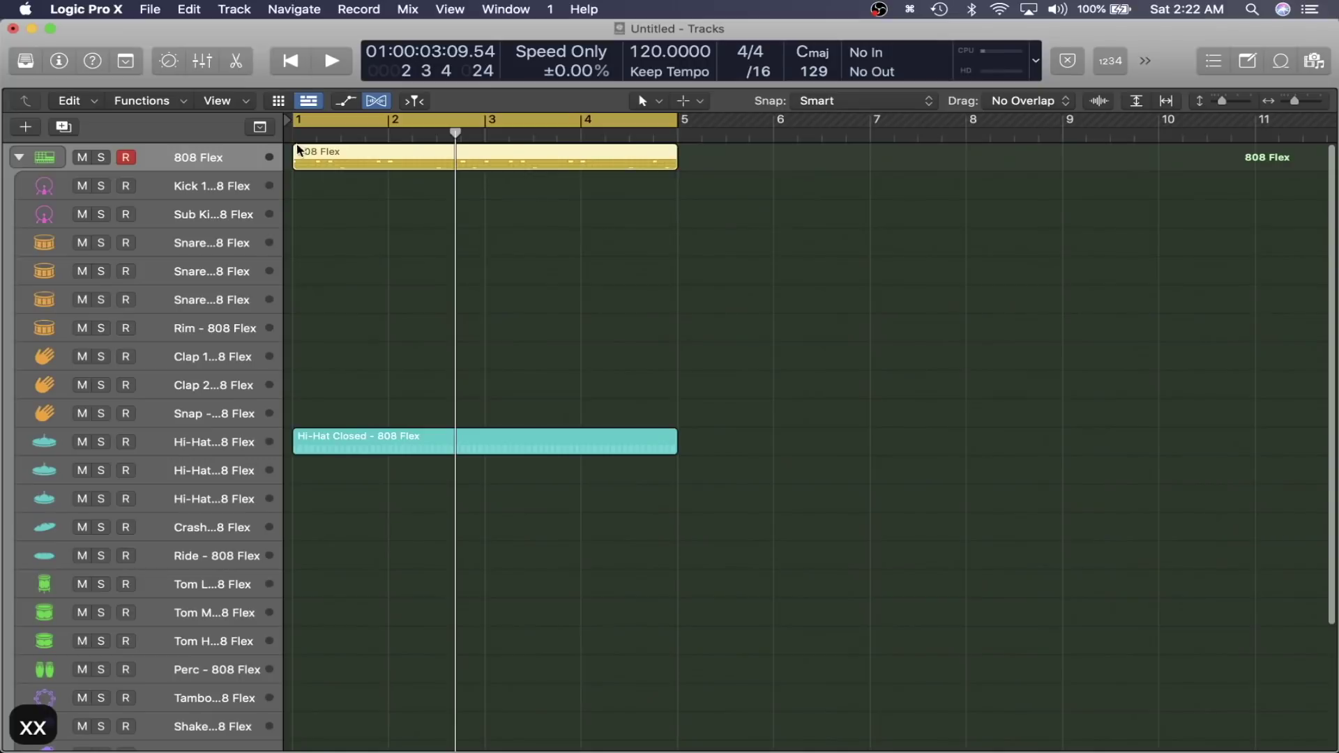
click(392, 447)
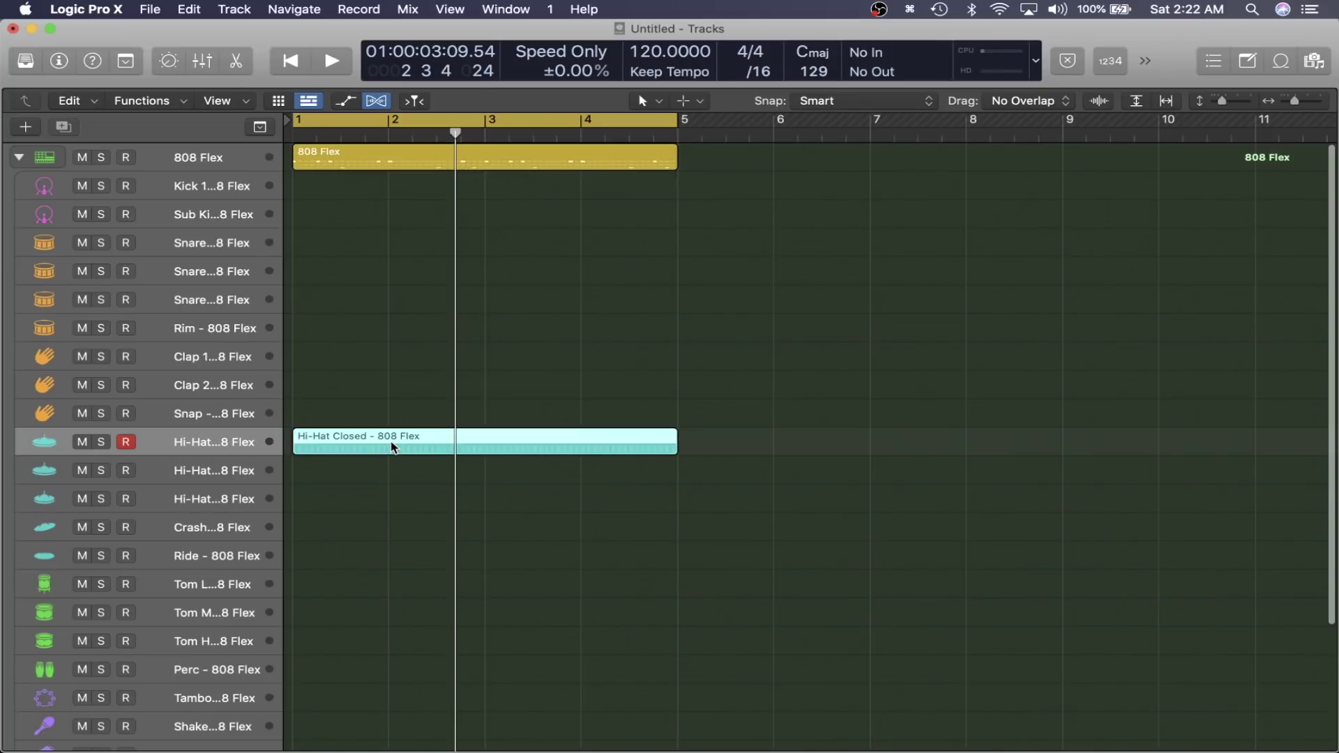
double_click(393, 447)
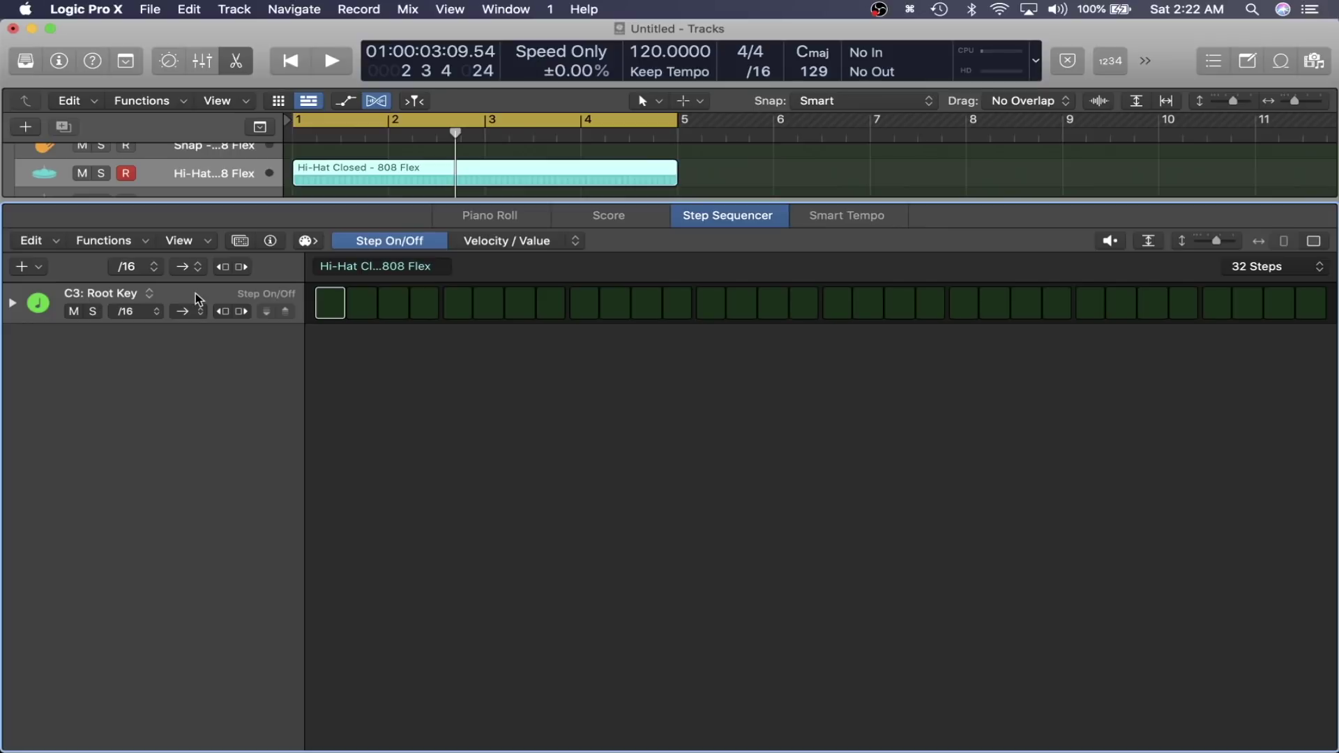
key(ctrl+v)
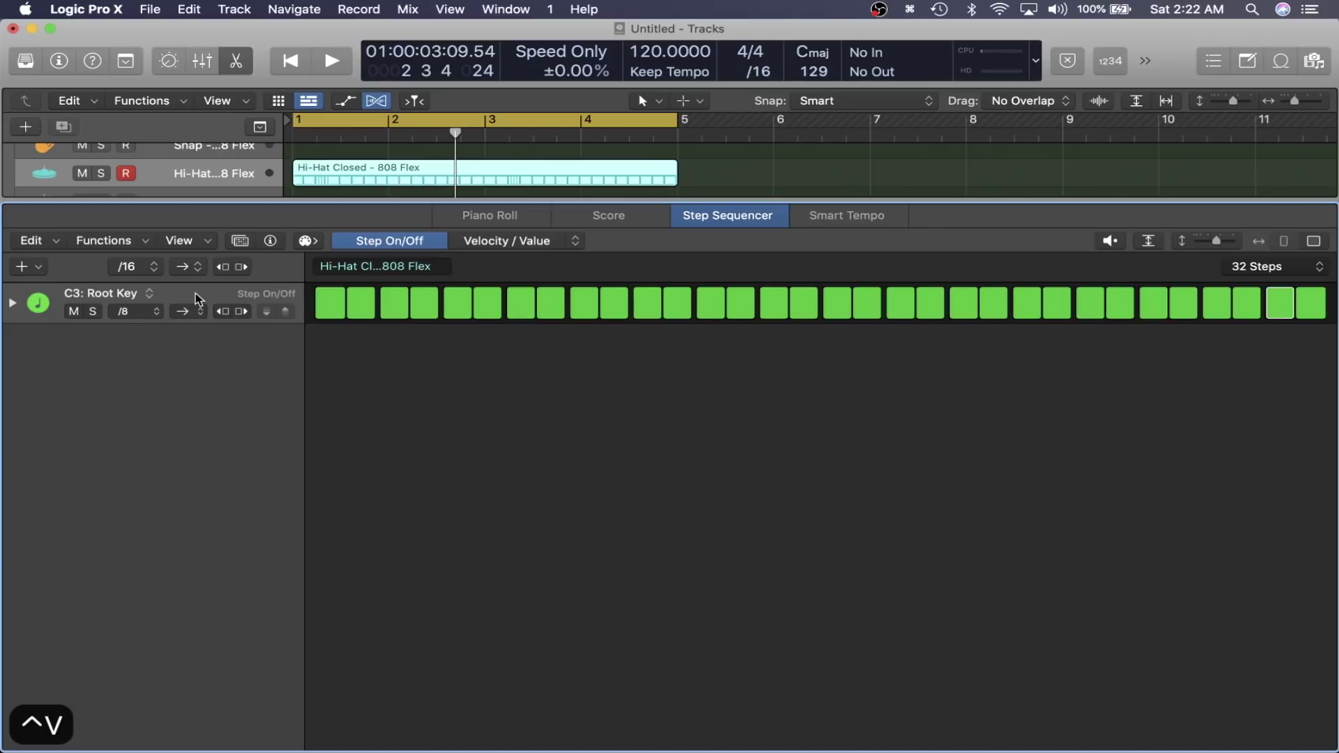
key(e)
scroll(397, 314, up, 5)
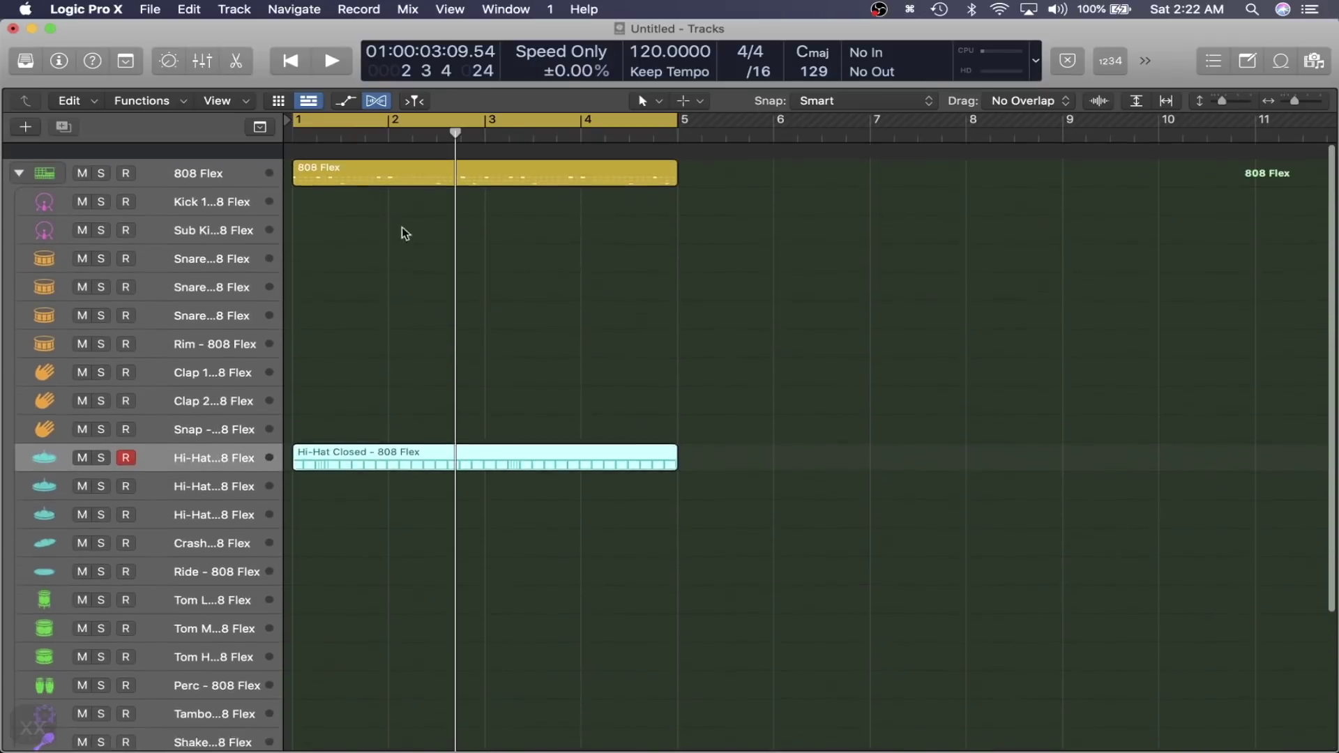
- Mute the Hi-Hat Closed row in the 808 Flex pattern and play the beat to check
double_click(395, 164)
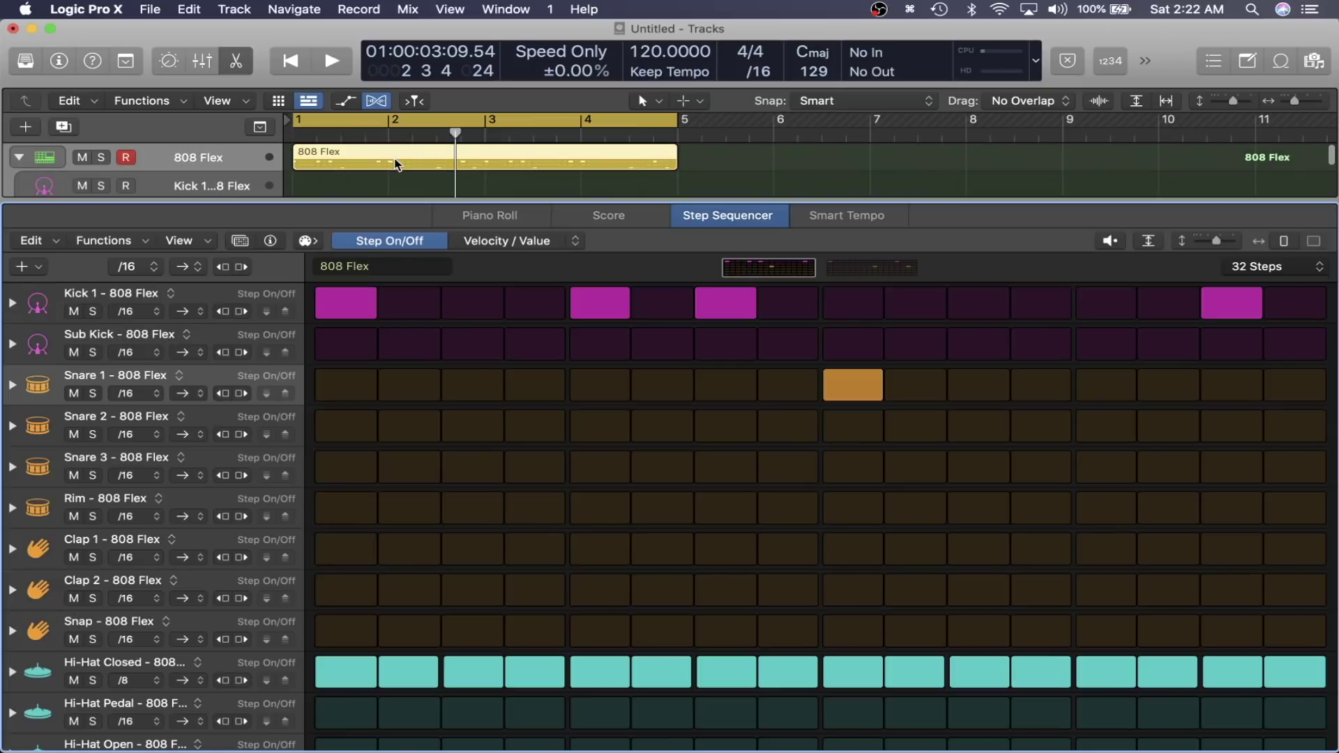
click(74, 680)
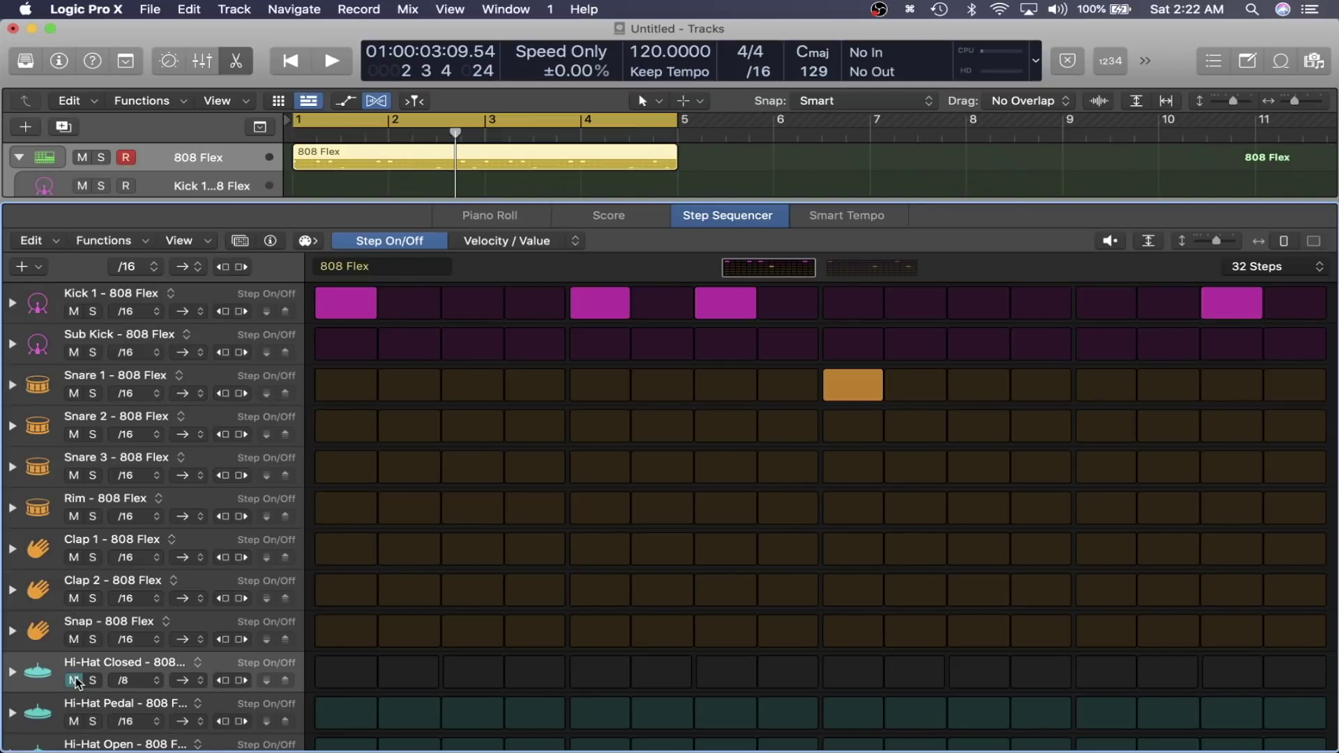
key(space)
key(e)
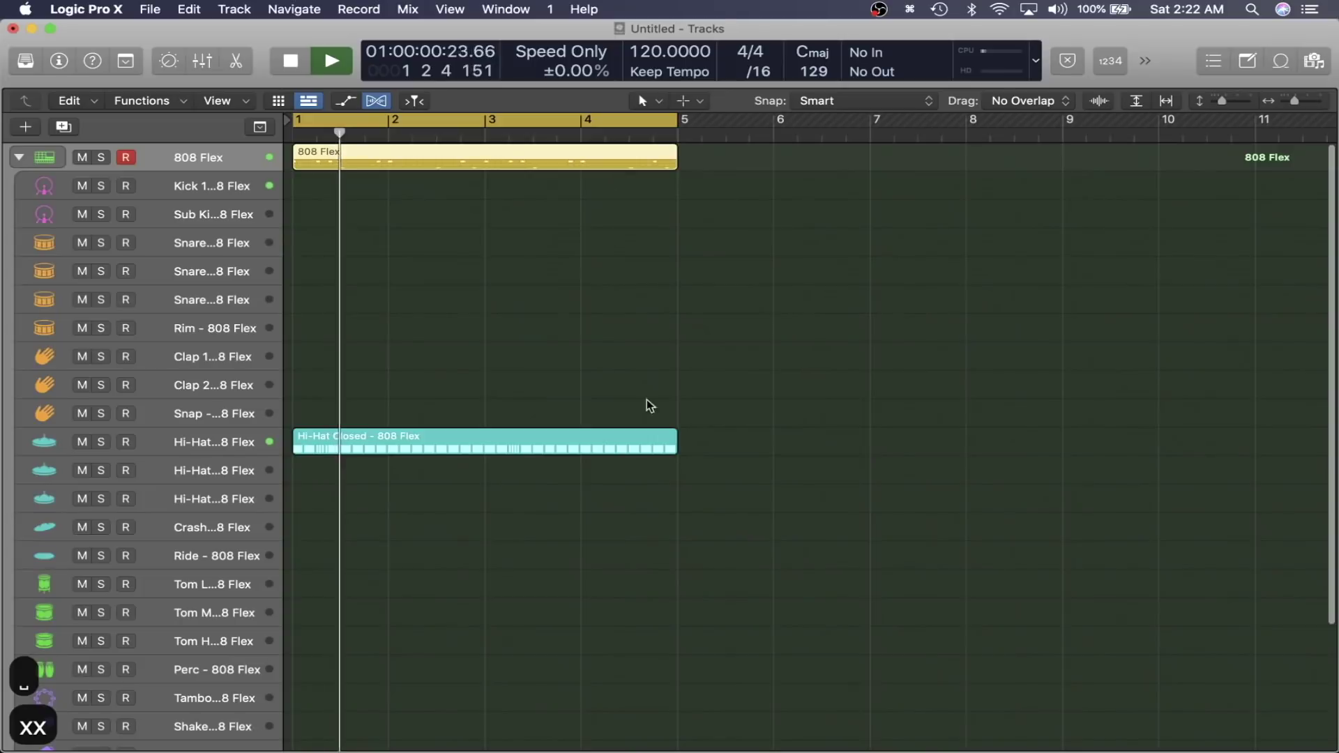
key(space)
- Review the Hi-Hat Closed pattern, resize track heights and zoom in on its region
click(440, 442)
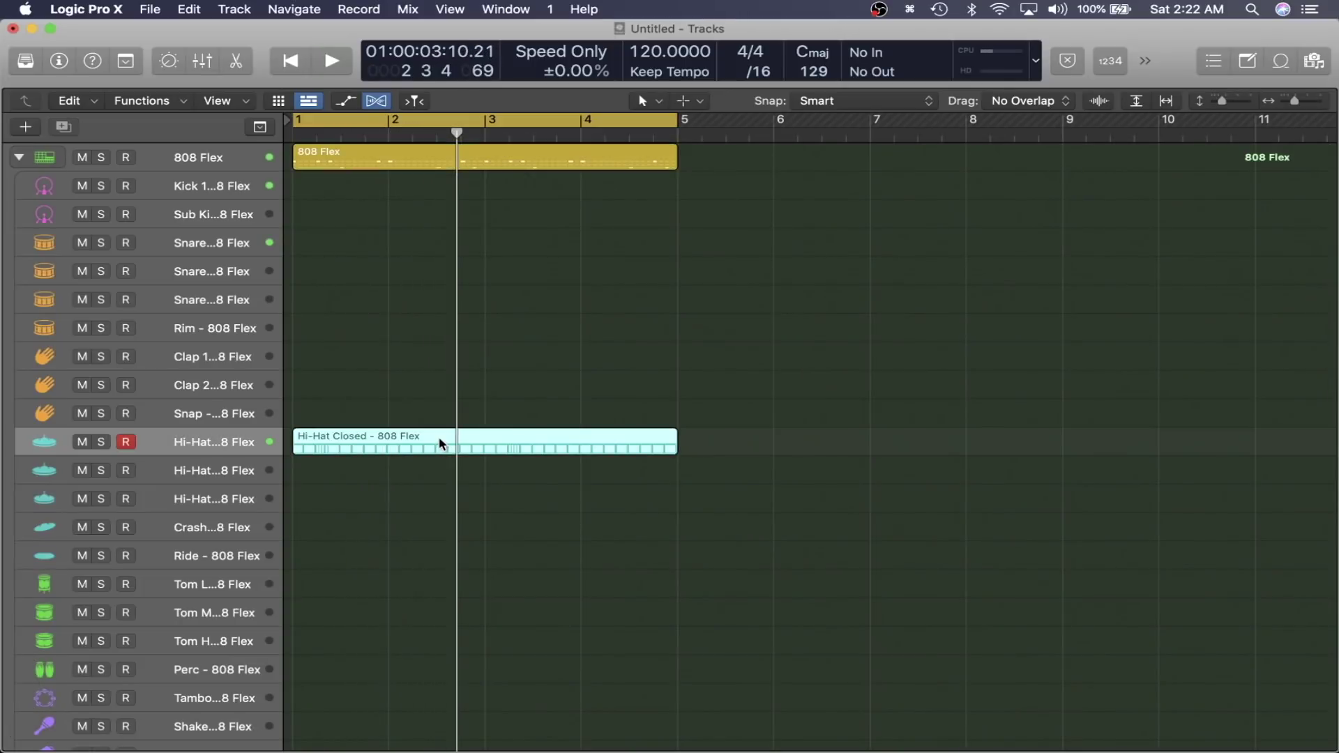
double_click(440, 444)
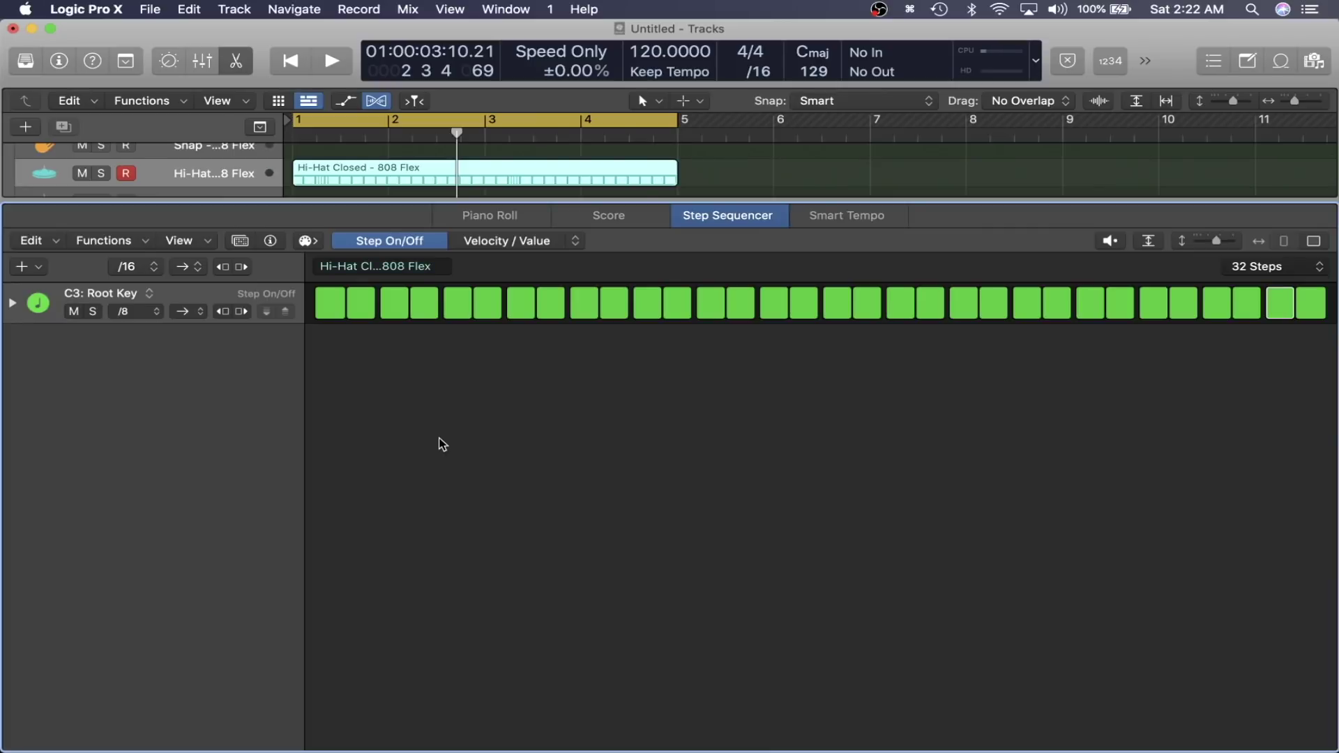
key(e)
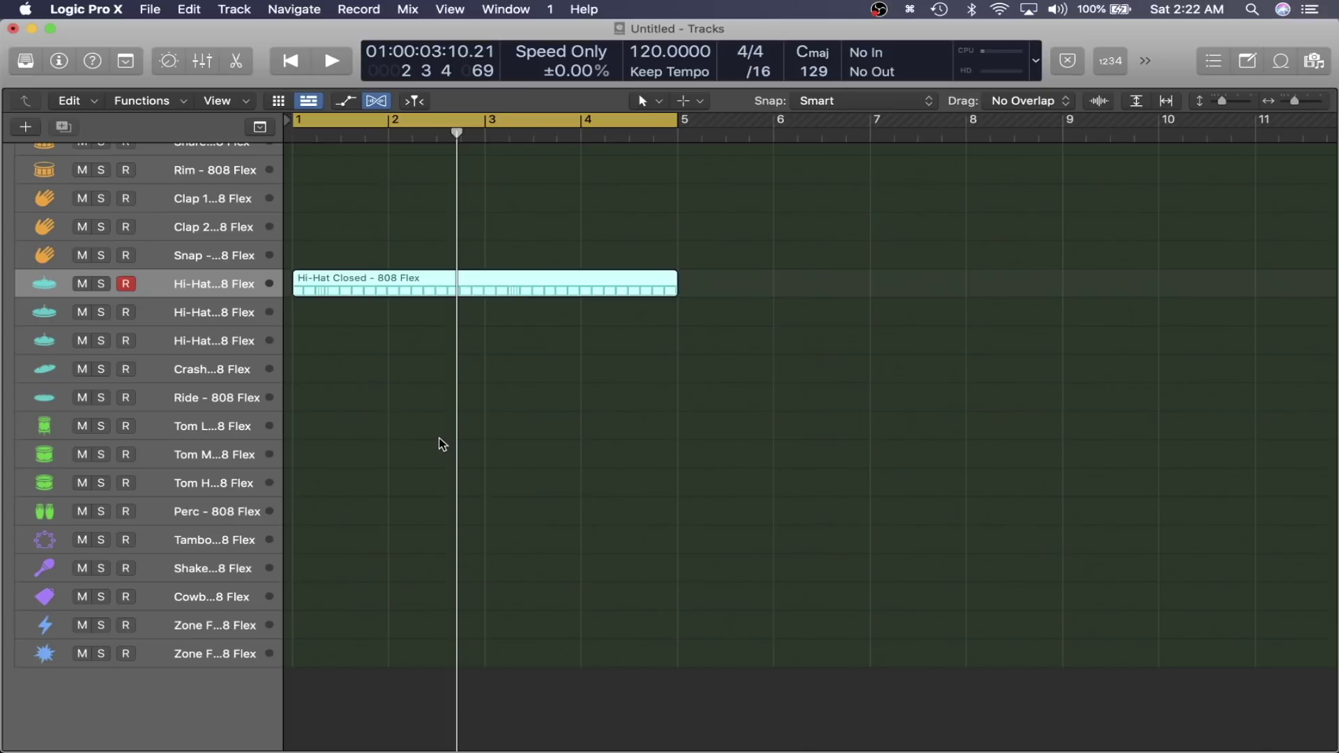
key(super+Up)
key(super+Up)
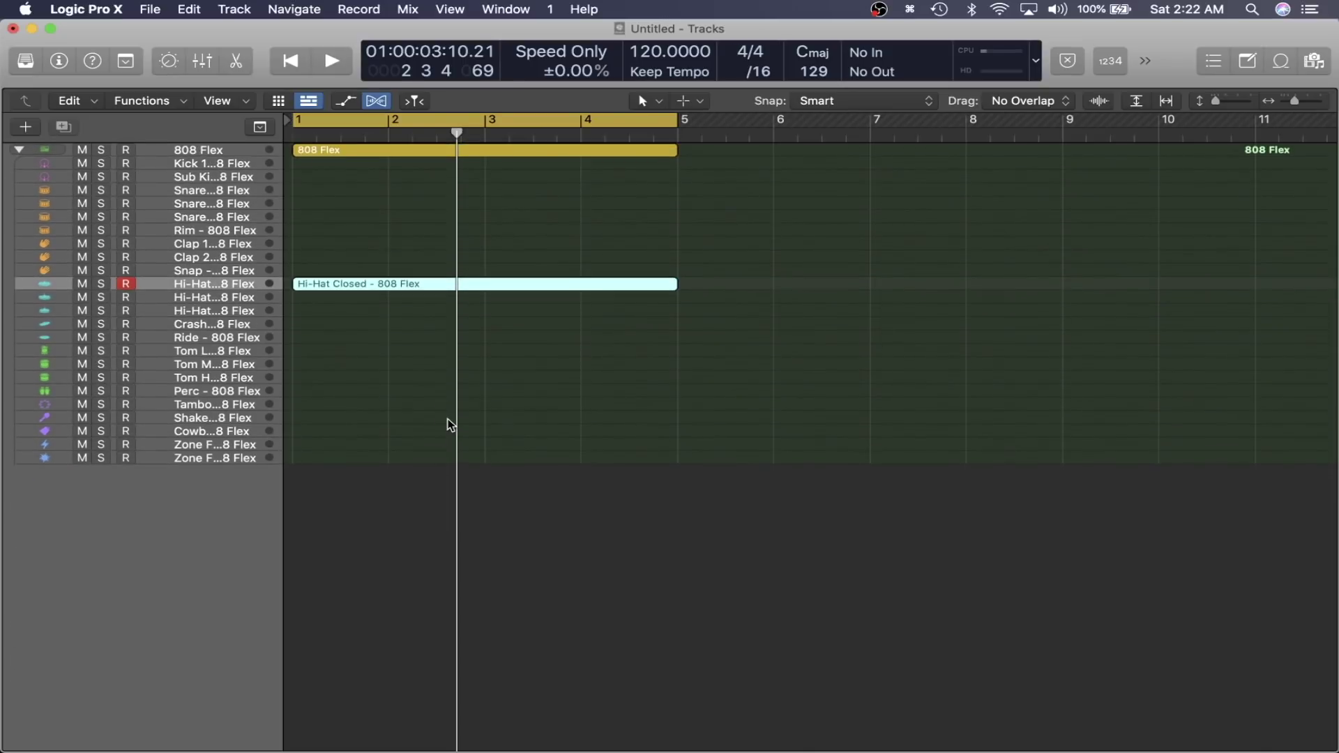
click(415, 287)
key(super+Down)
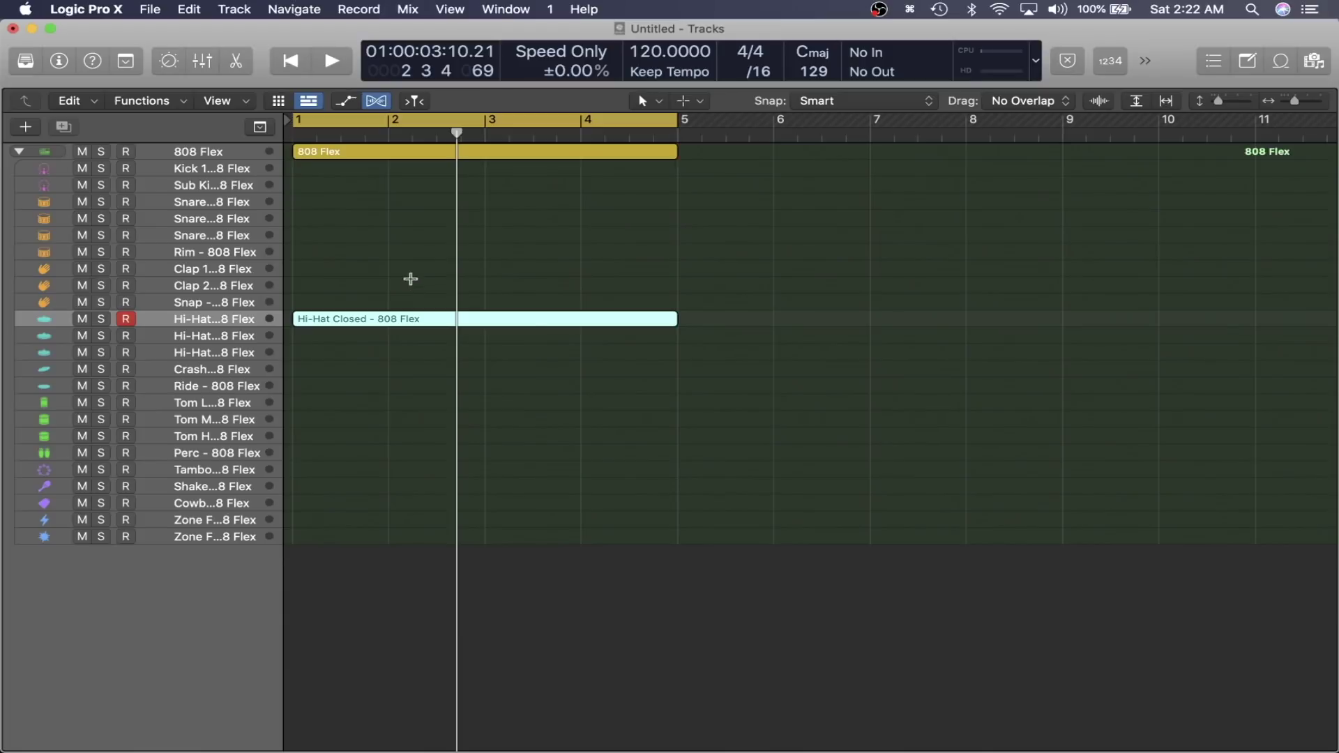
ctrl+alt+click(410, 279)
- Open the Hi-Hat Closed region's notes in the Piano Roll and select a note
key(e)
click(491, 217)
key(x)
key(x)
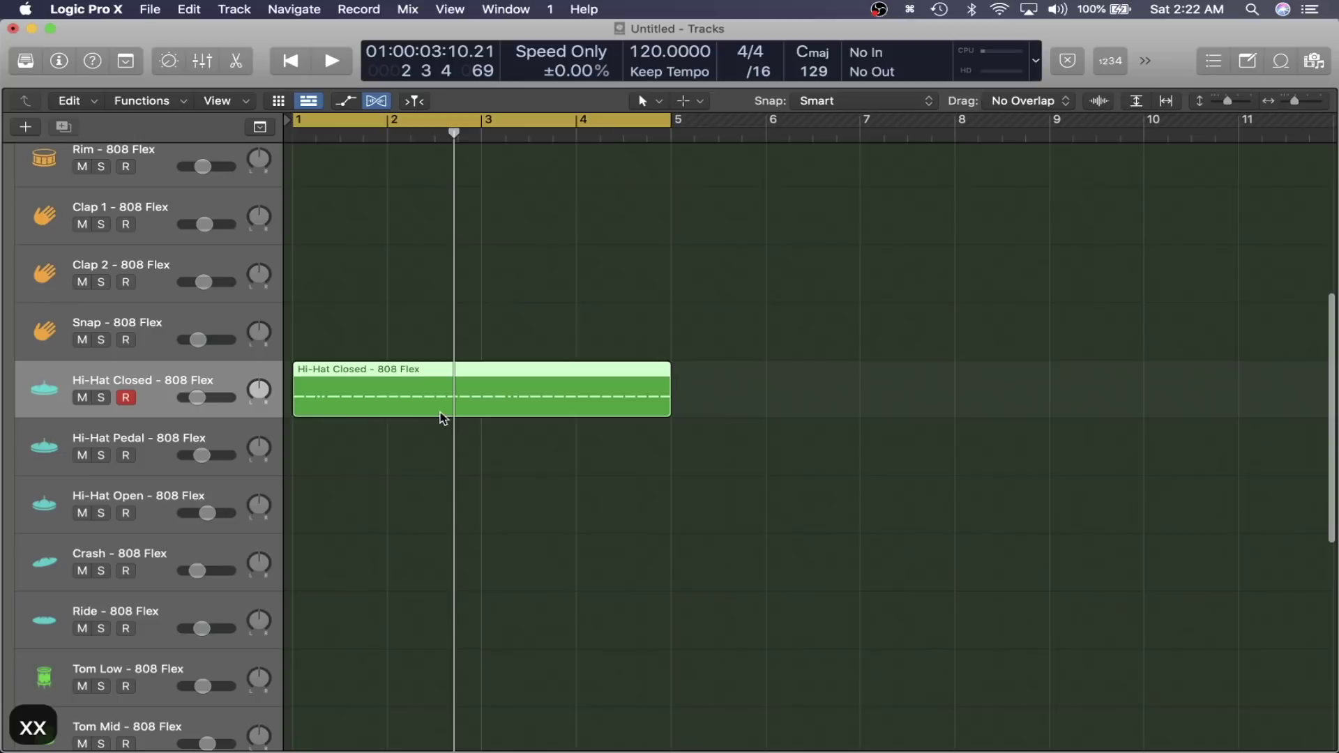
double_click(423, 400)
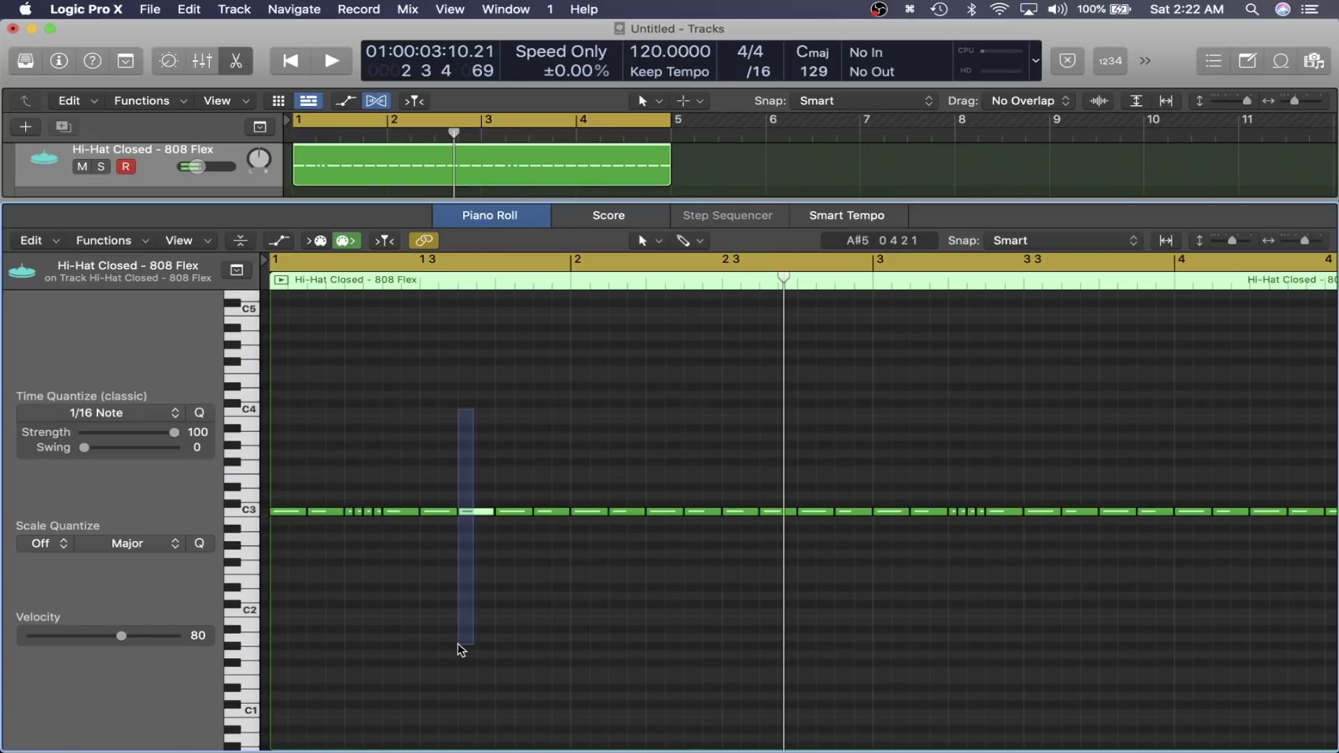
click(476, 511)
- Lower several consecutive hi-hat notes with Option+Down
key(alt+Down)
key(alt+Down)
key(alt+Down)
key(alt+Down)
key(Left)
key(Left)
key(Left)
key(alt+Down)
key(alt+Down)
key(alt+Down)
key(alt+Down)
key(Right)
key(alt+Down)
key(alt+Down)
key(alt+Down)
key(alt+Down)
key(Right)
key(Right)
key(Right)
key(Right)
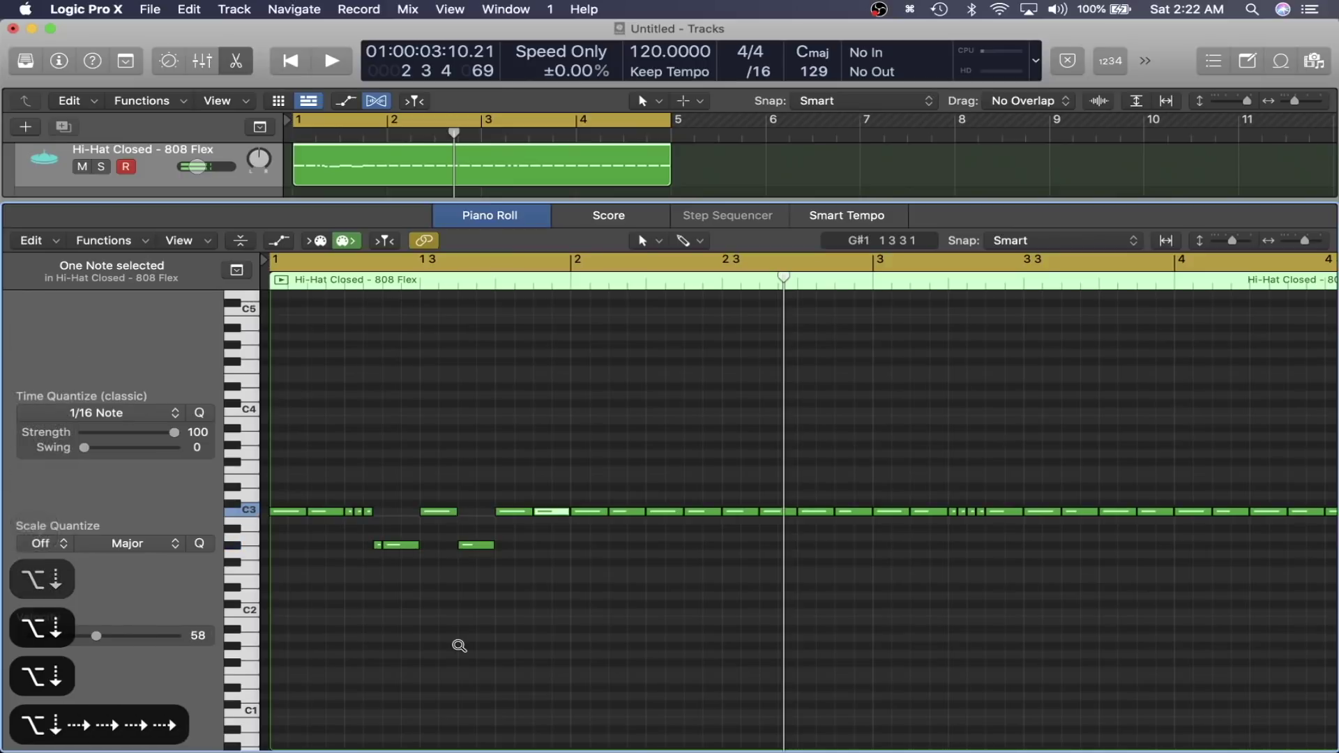
key(alt+Down)
key(alt+Down)
key(alt+Down)
key(alt+Down)
key(alt+Down)
key(alt+Down)
key(Right)
key(Right)
key(Right)
key(Right)
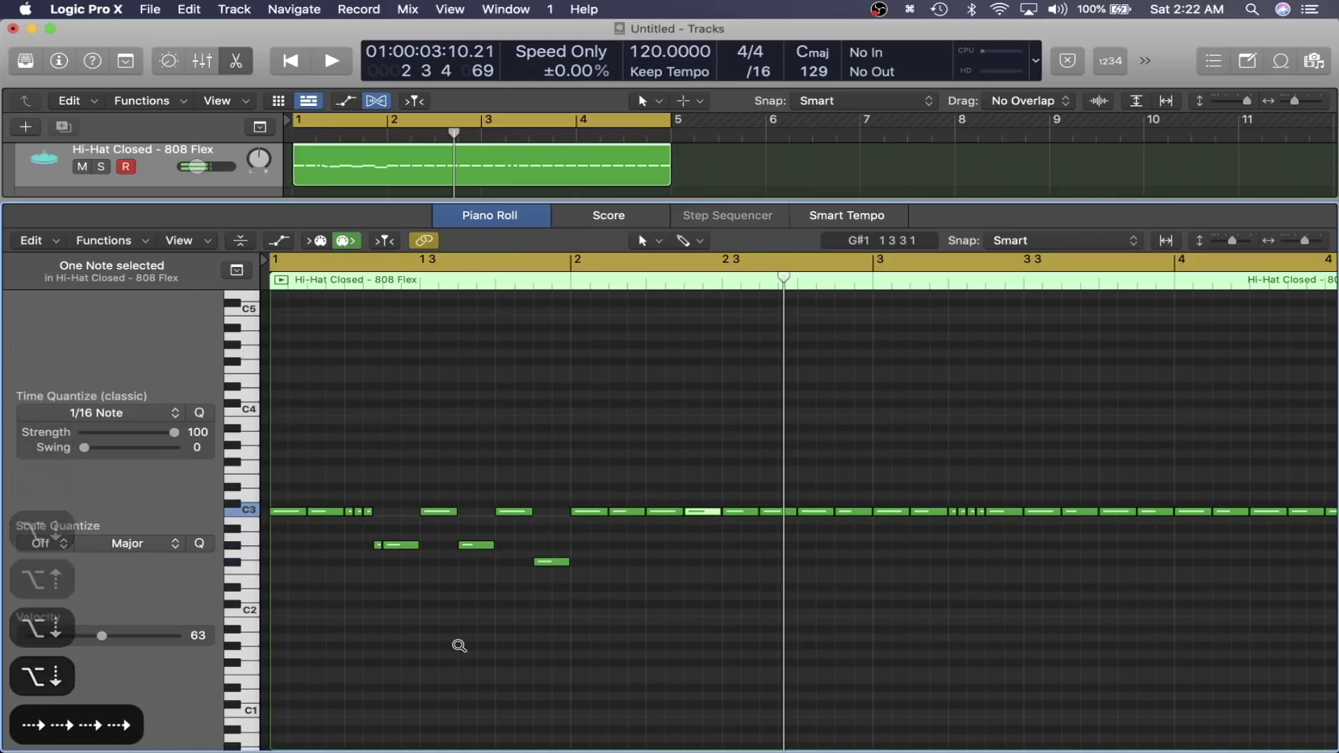
key(alt+Down)
key(alt+Down)
key(alt+Down)
key(alt+Down)
key(alt+Down)
- Play the beat to hear the lowered hi-hats, then undo the note edits
key(space)
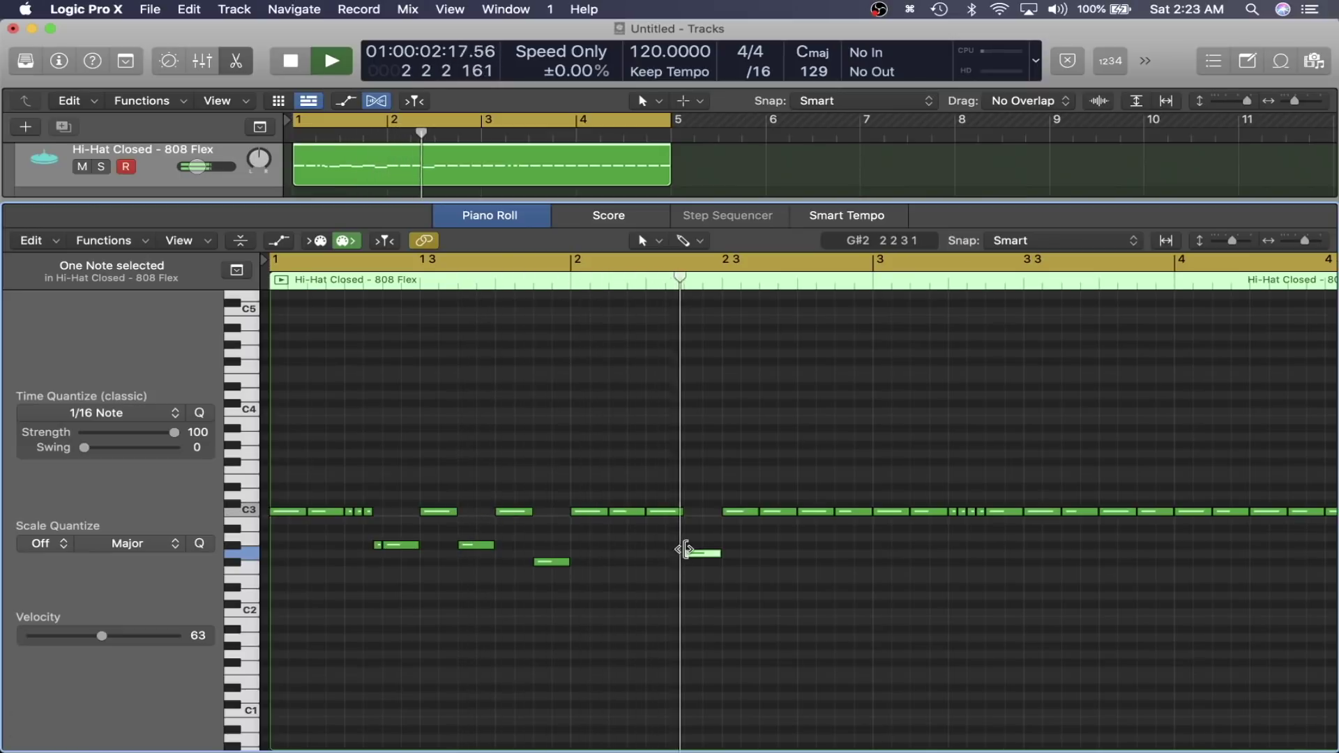
key(space)
key(x)
key(x)
key(super+z)
key(super+z)
key(super+z)
key(super+z)
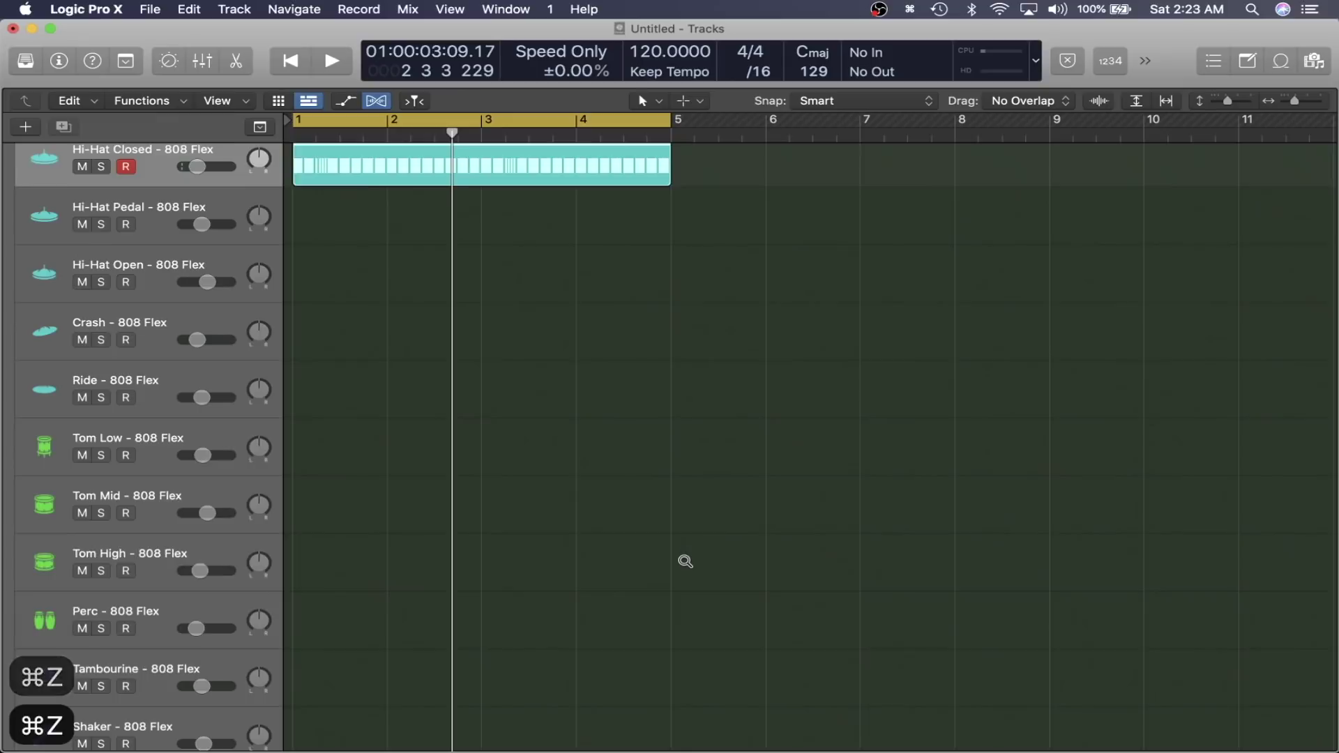
- Convert the Hi-Hat Closed pattern region to a regular MIDI region
scroll(489, 372, up, 2)
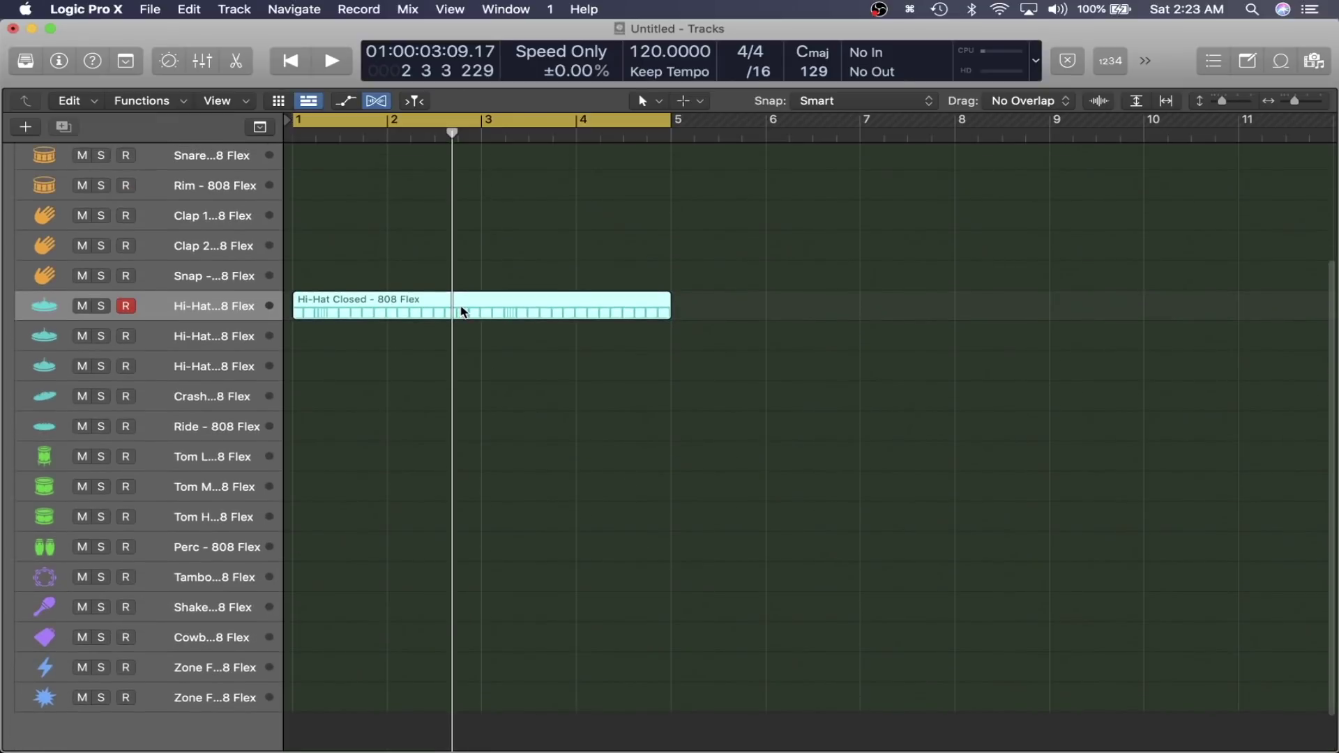
click(705, 380)
click(582, 312)
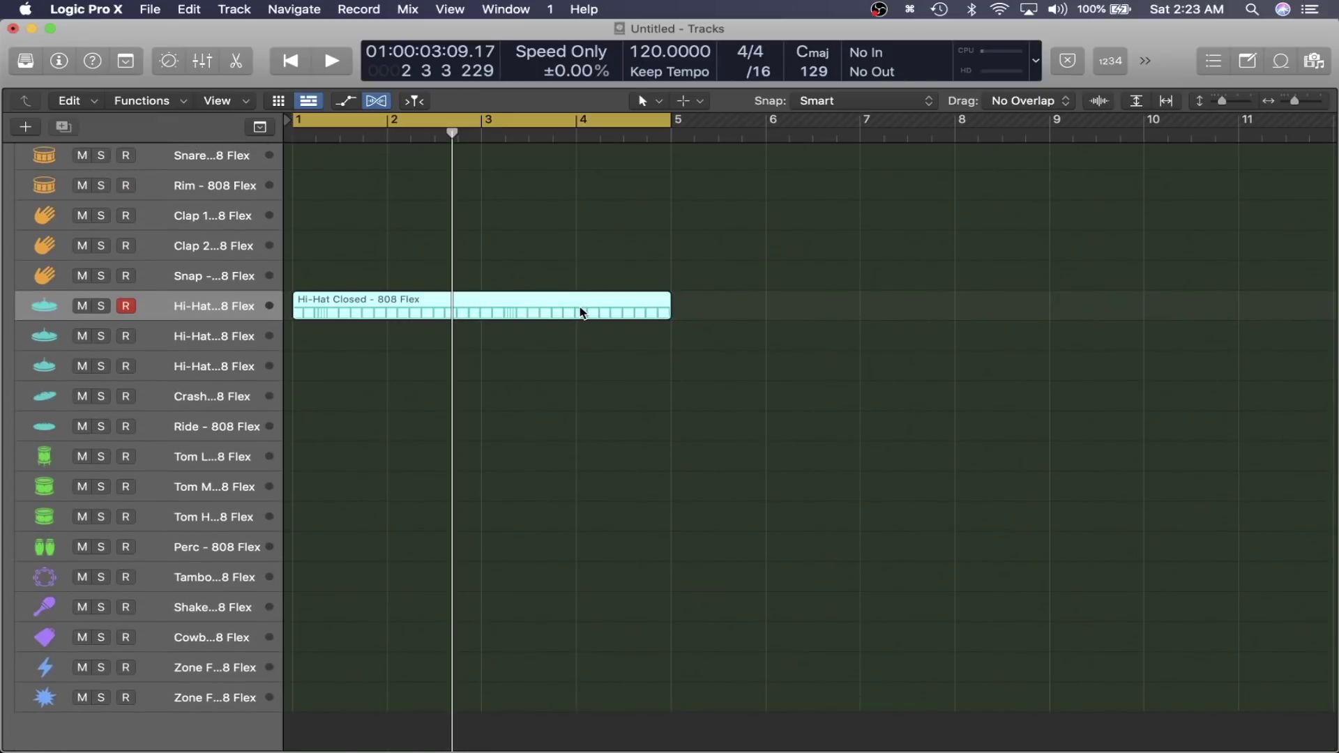
right_click(582, 312)
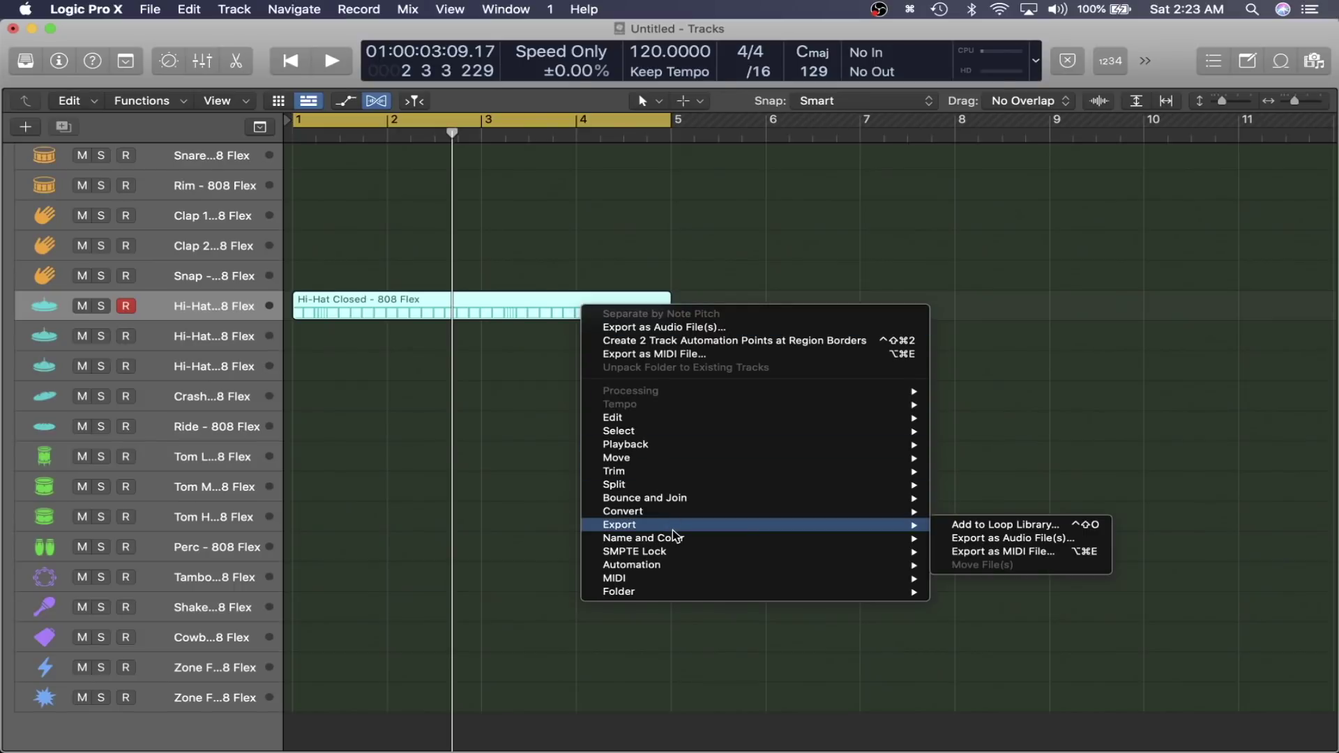
mouse_move(673, 514)
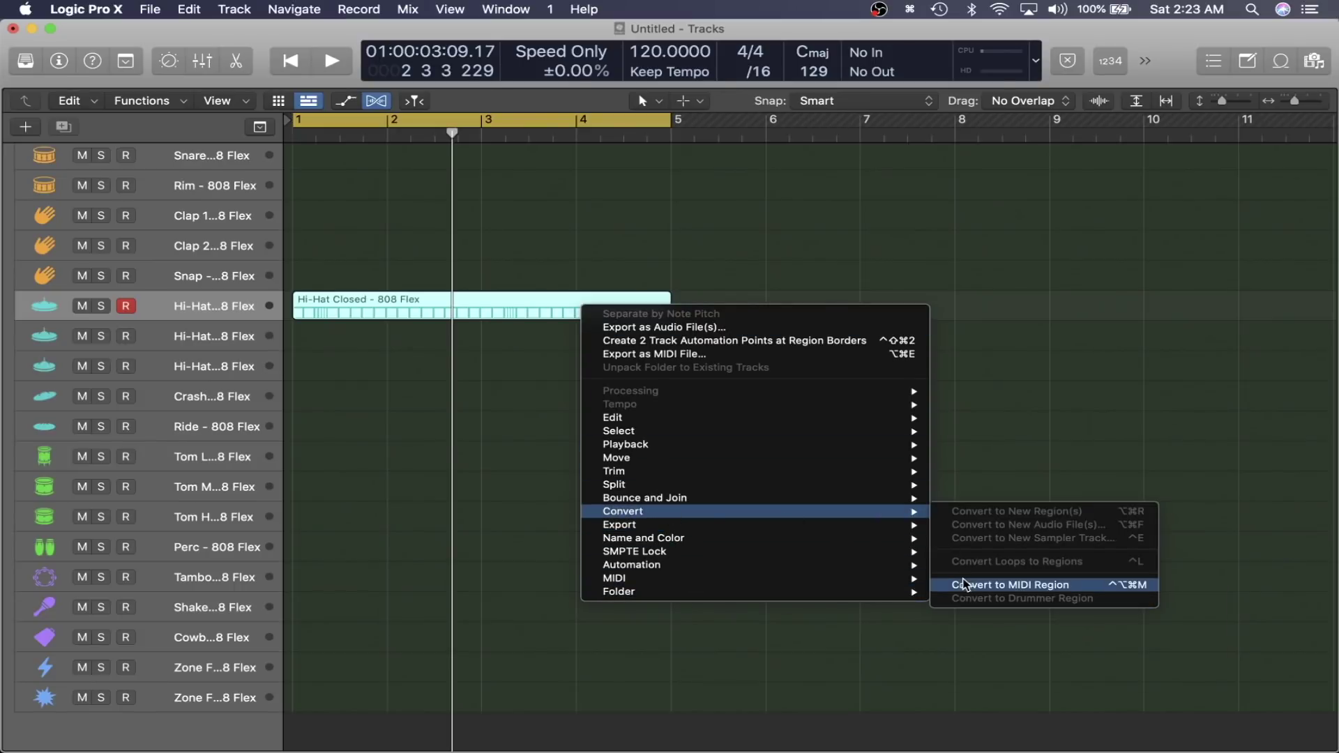
click(966, 585)
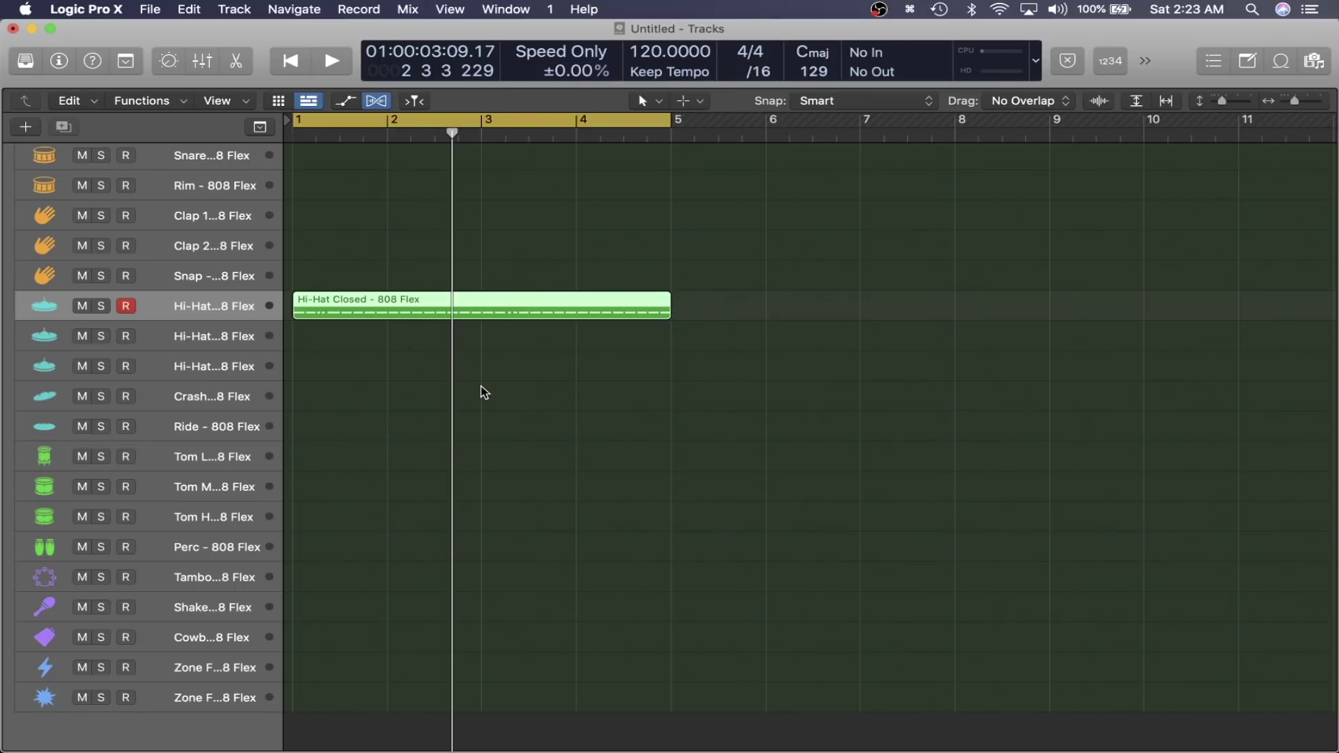
- Check the converted hi-hat notes, then open the 808 Flex pattern in the Step Sequencer
ctrl+alt+click(483, 387)
scroll(483, 388, up, 5)
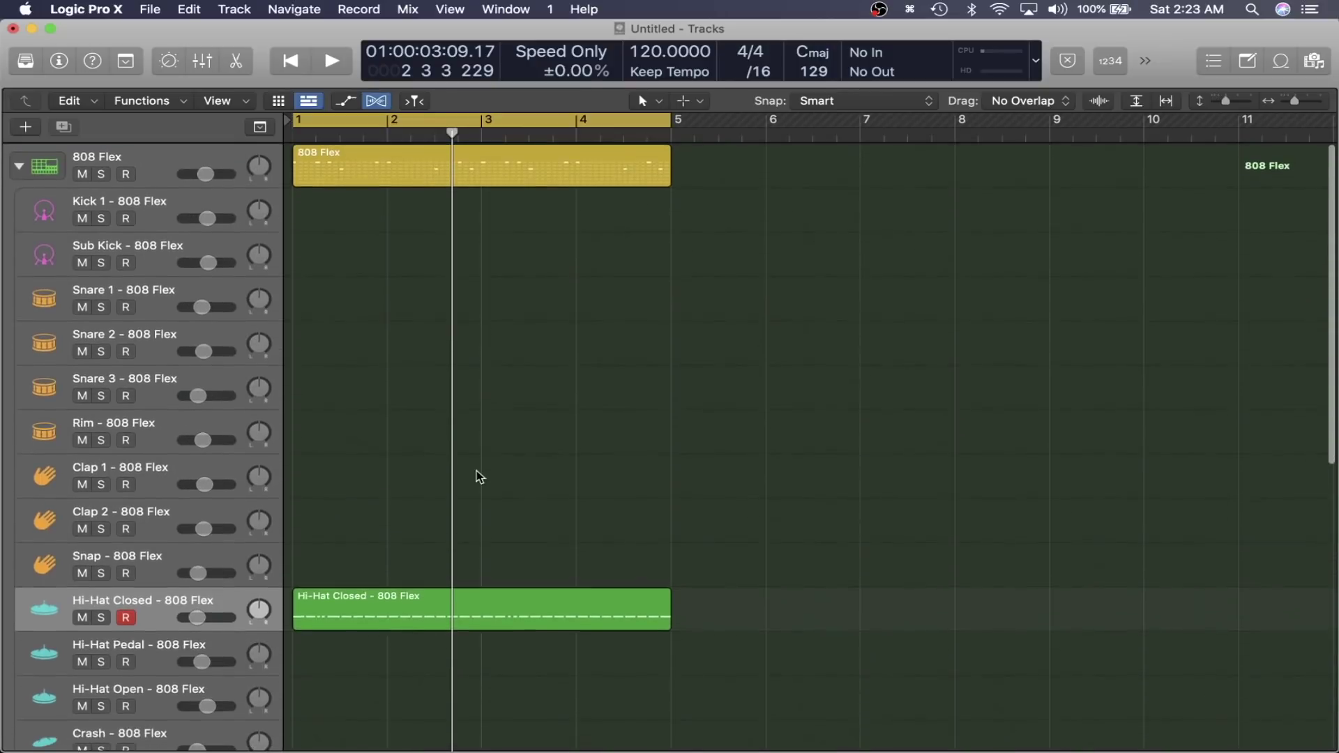
double_click(361, 605)
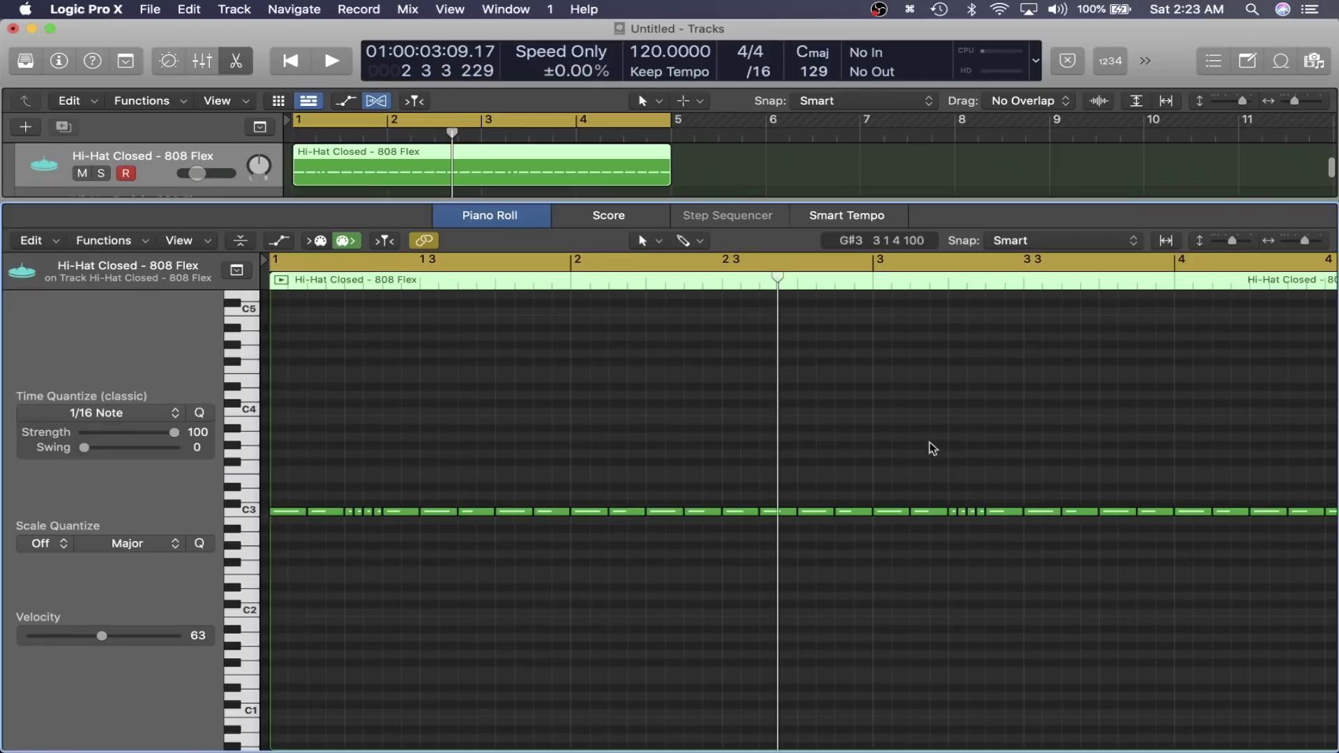
key(p)
click(433, 259)
scroll(434, 258, up, 5)
double_click(421, 189)
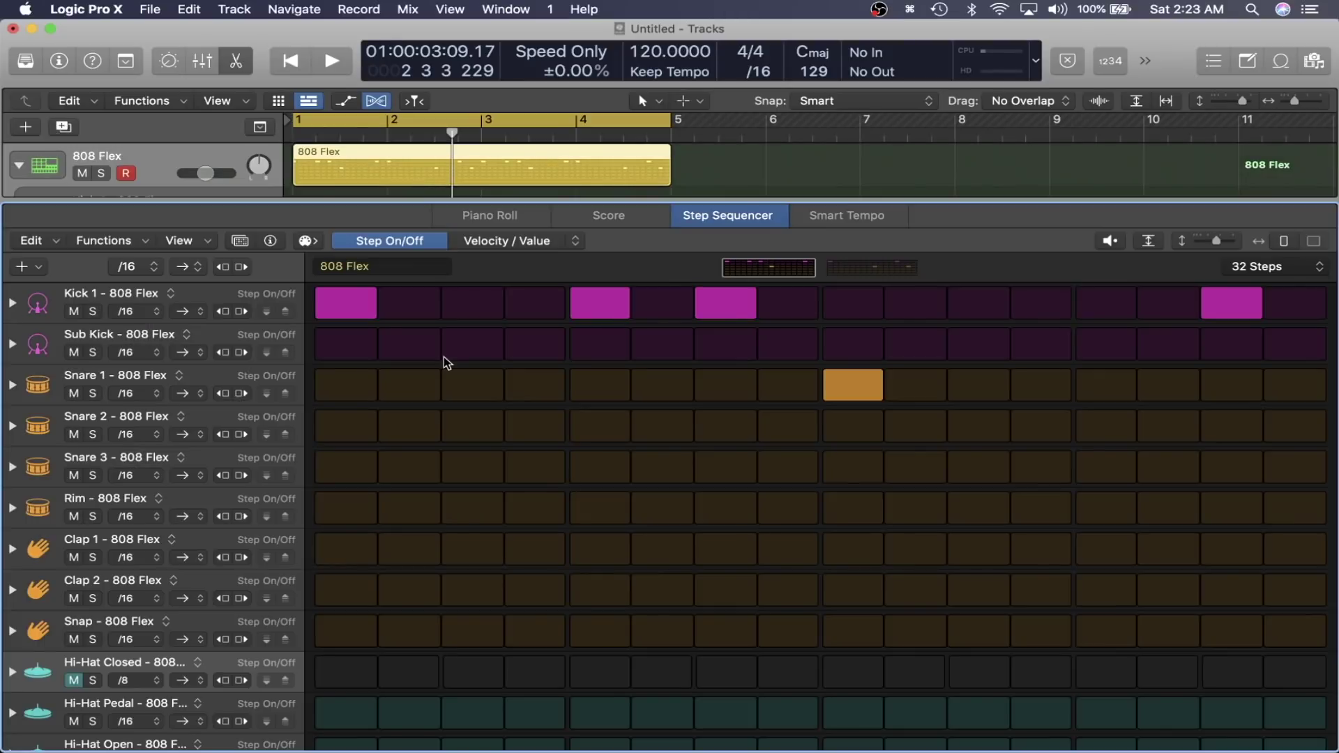
- Close the step sequencer and bring up the file Browser
click(903, 267)
click(762, 267)
key(x)
key(x)
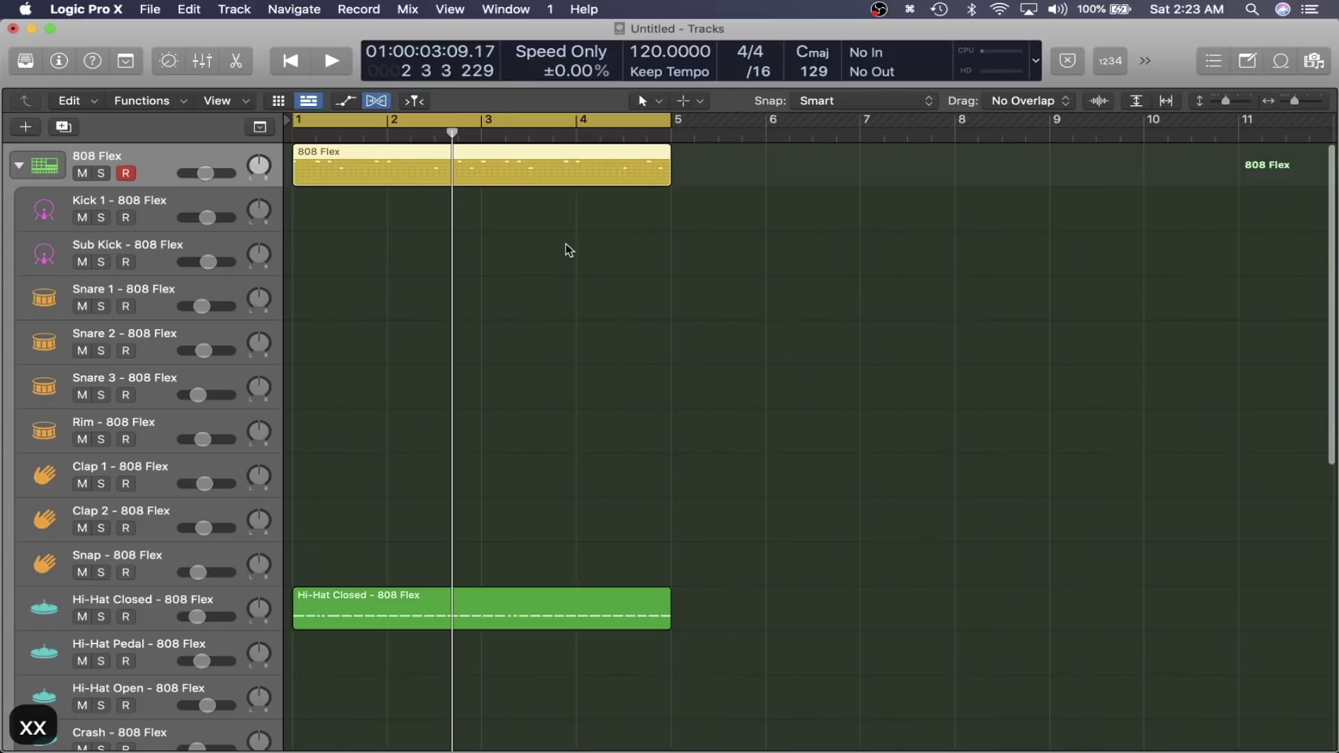
key(f)
key(f)
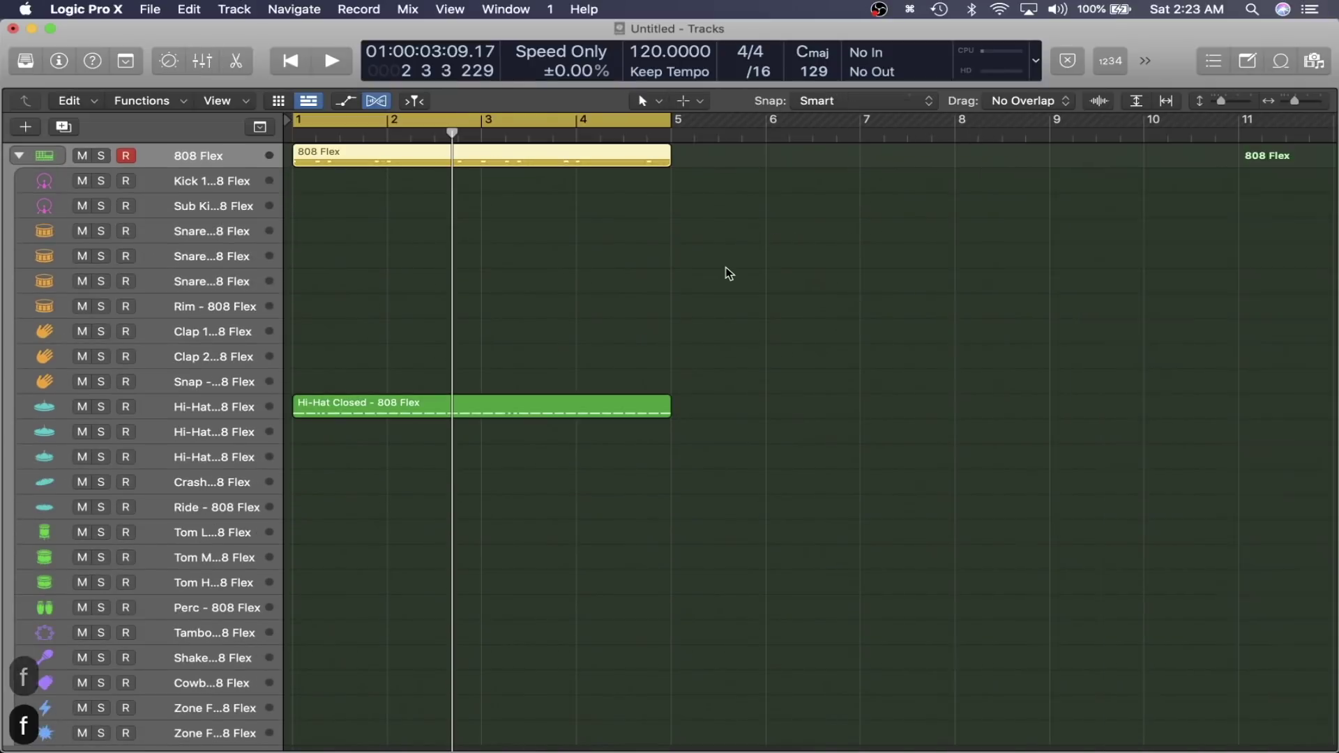
key(o)
key(f)
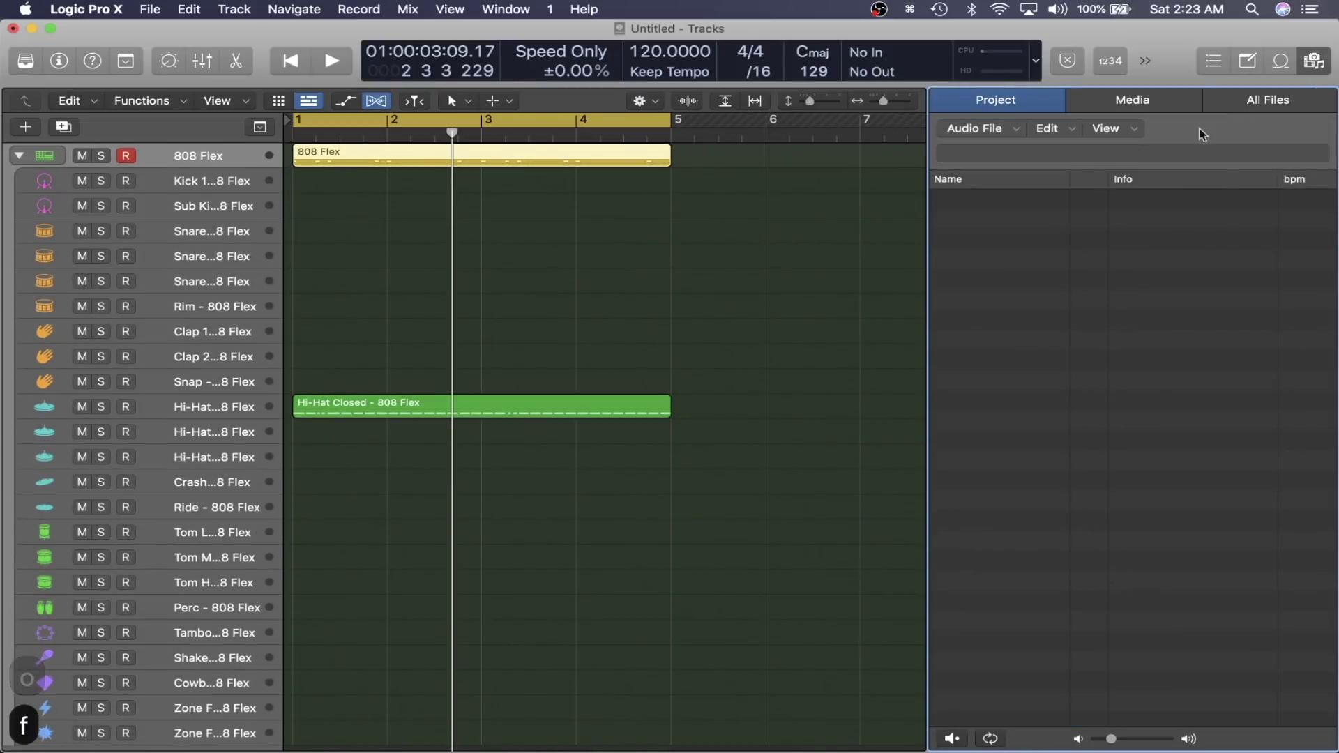
- Navigate All Files to packs > Bedroom Beats & Lofi Hip-Hop > Drum Perc One Shots > Snares
click(1325, 101)
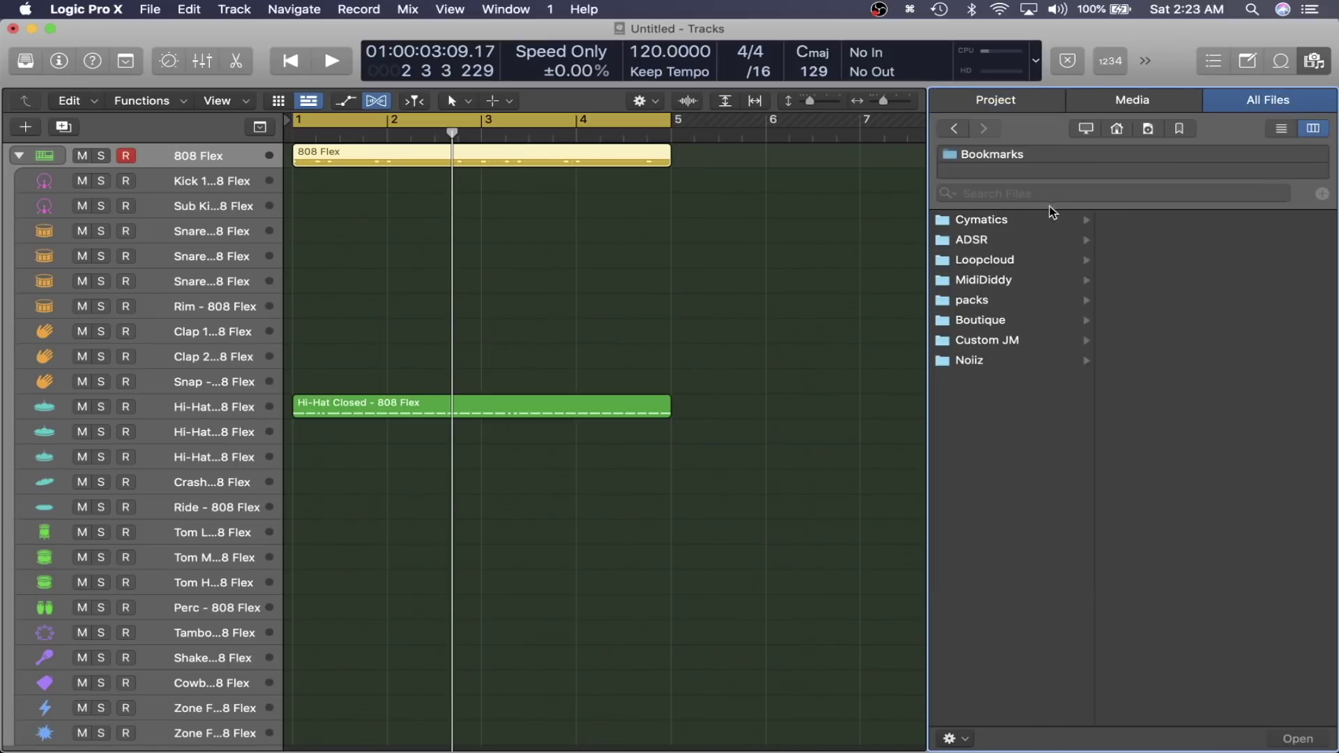
click(1035, 305)
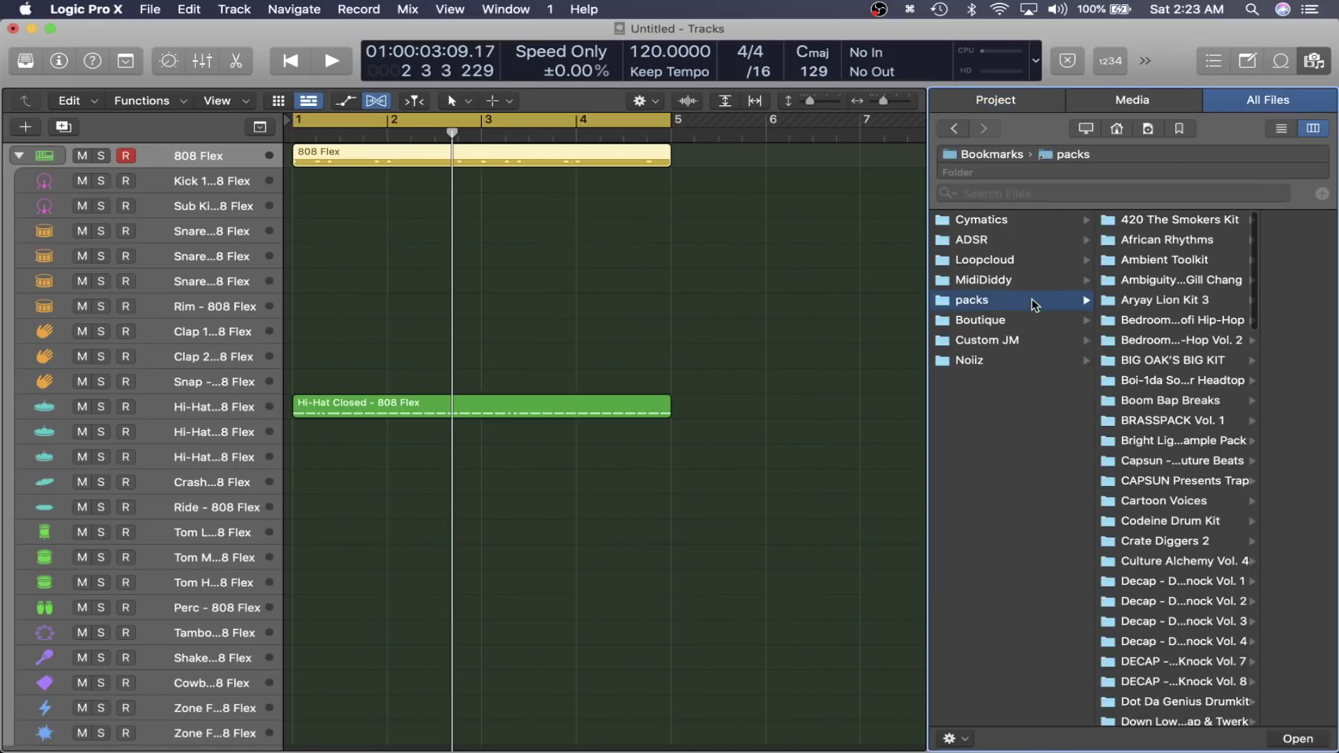
click(1058, 195)
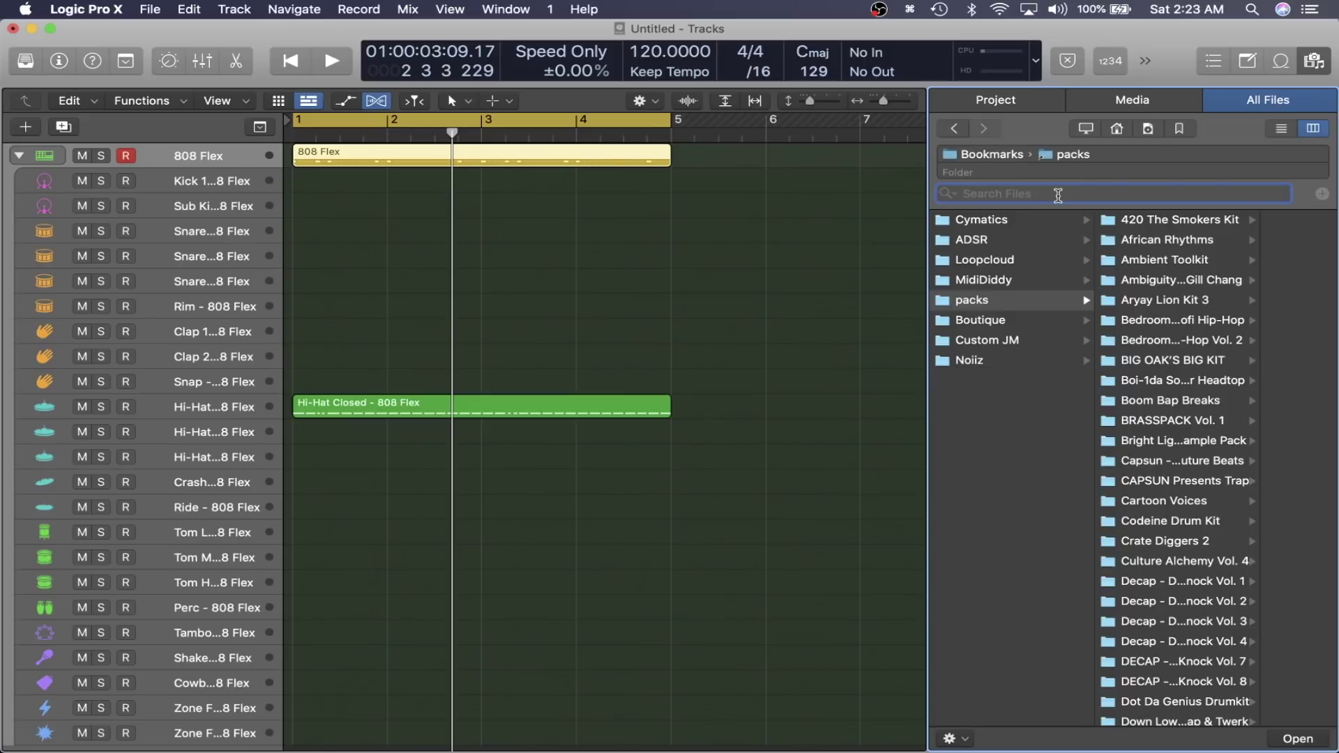
click(1163, 320)
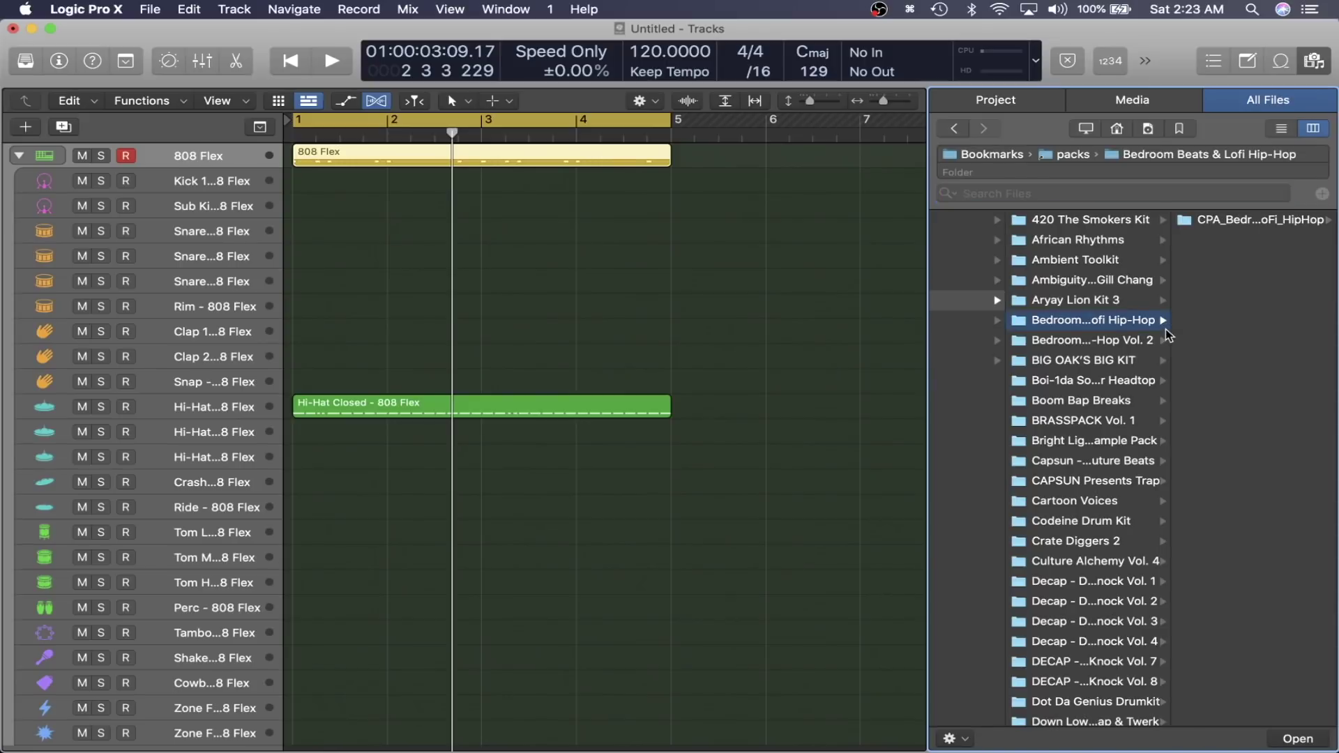
key(Right)
key(Right)
key(Down)
key(Down)
key(Down)
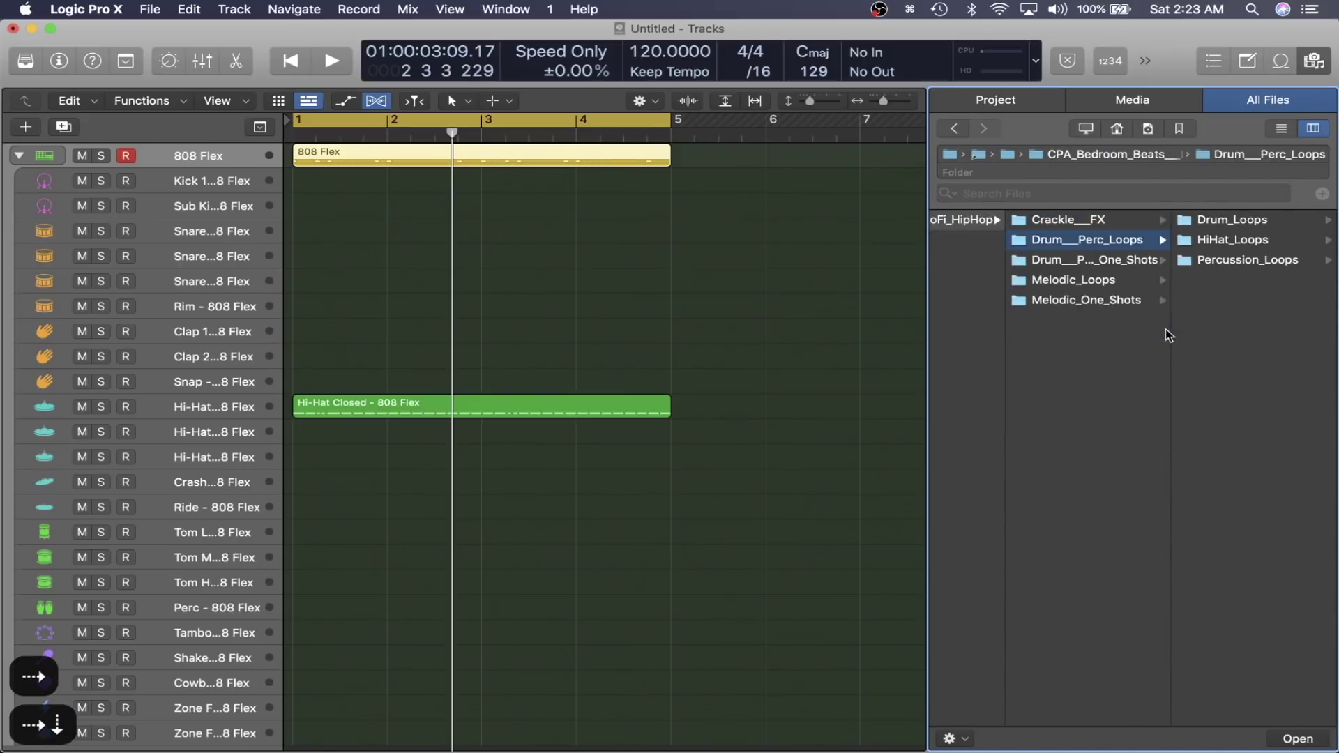
key(Down)
key(Up)
key(Up)
key(Right)
key(Down)
key(Down)
key(Down)
key(Down)
key(Down)
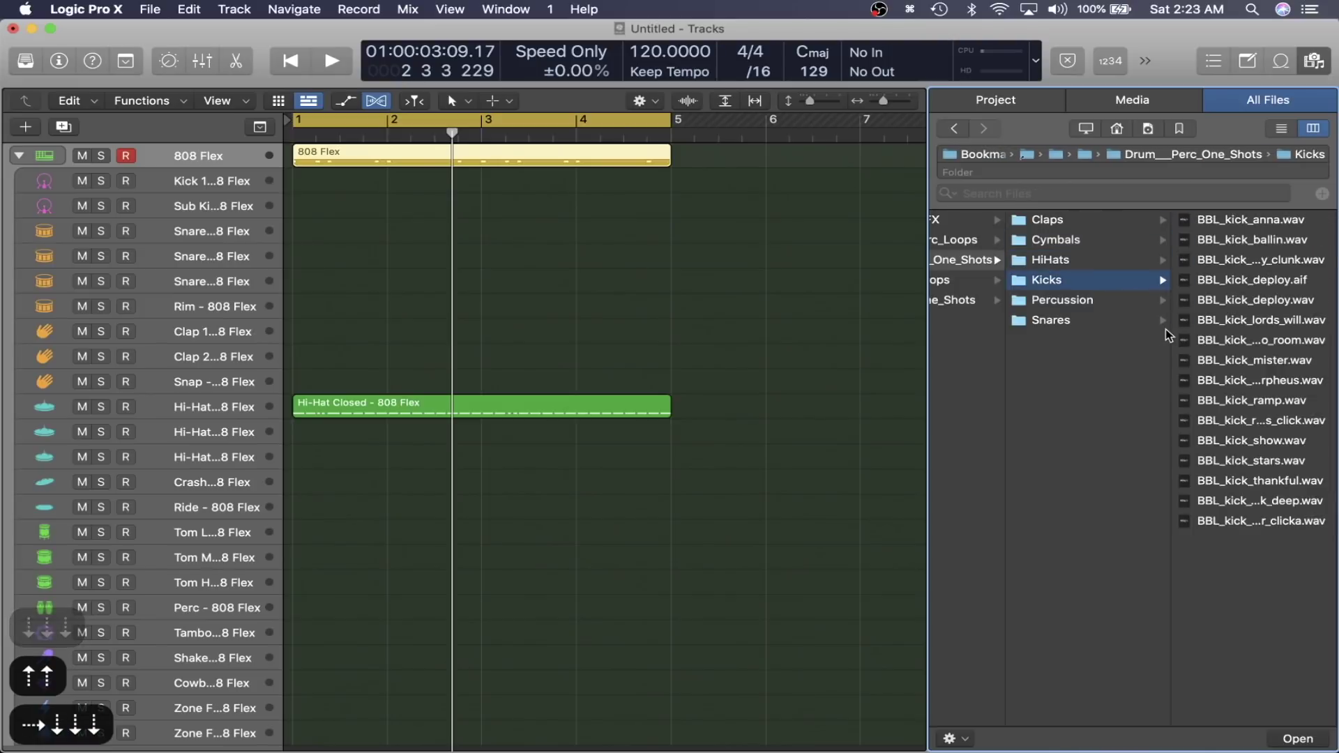
key(Right)
- Audition several snare one-shots and play the beat from the start
key(Down)
key(Down)
key(Down)
key(Down)
key(Down)
key(Down)
key(Down)
key(Down)
key(Down)
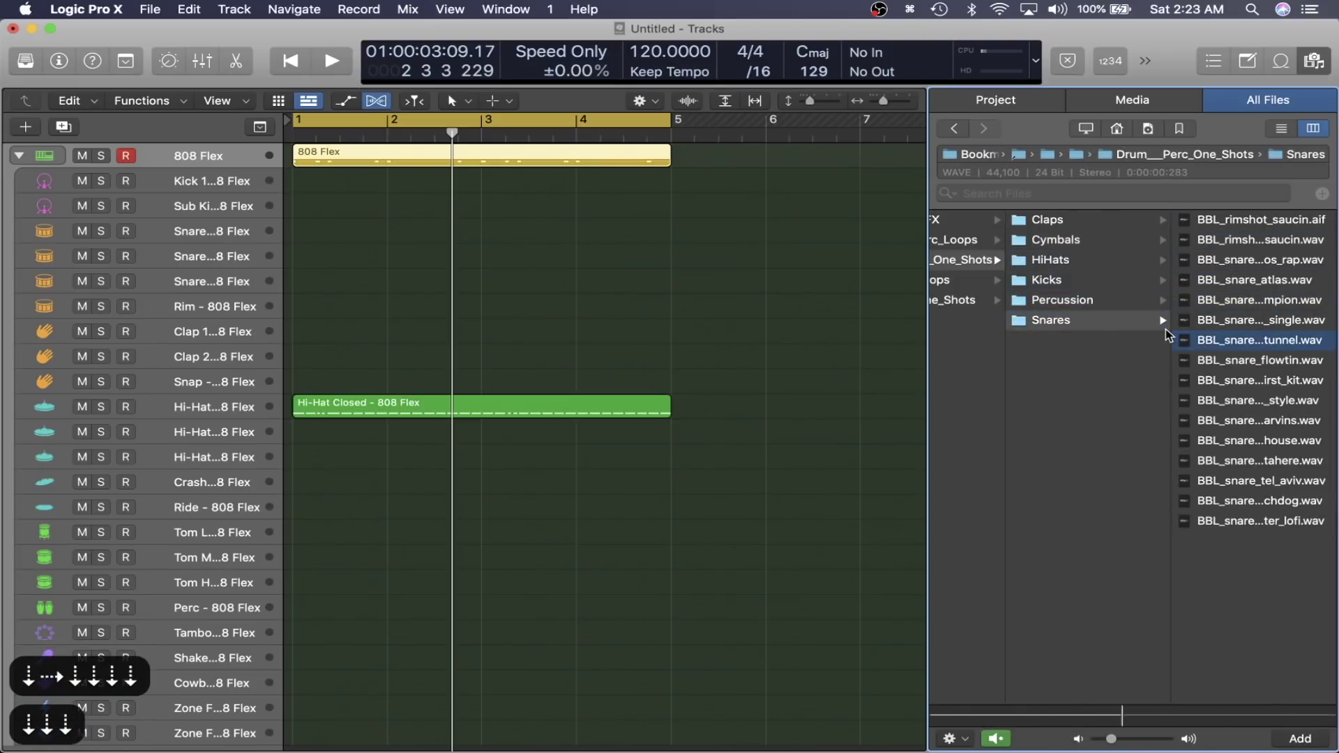
key(Down)
key(Down)
key(Down)
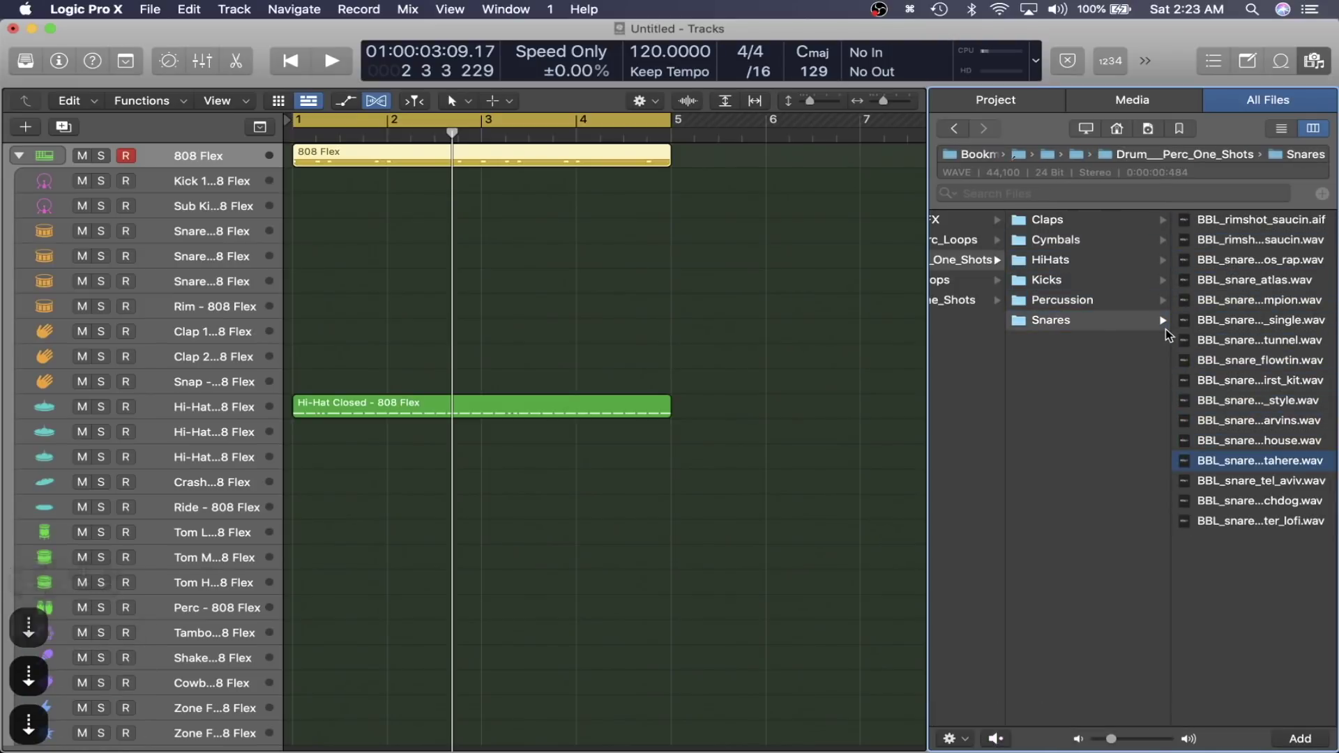
key(Up)
key(Up)
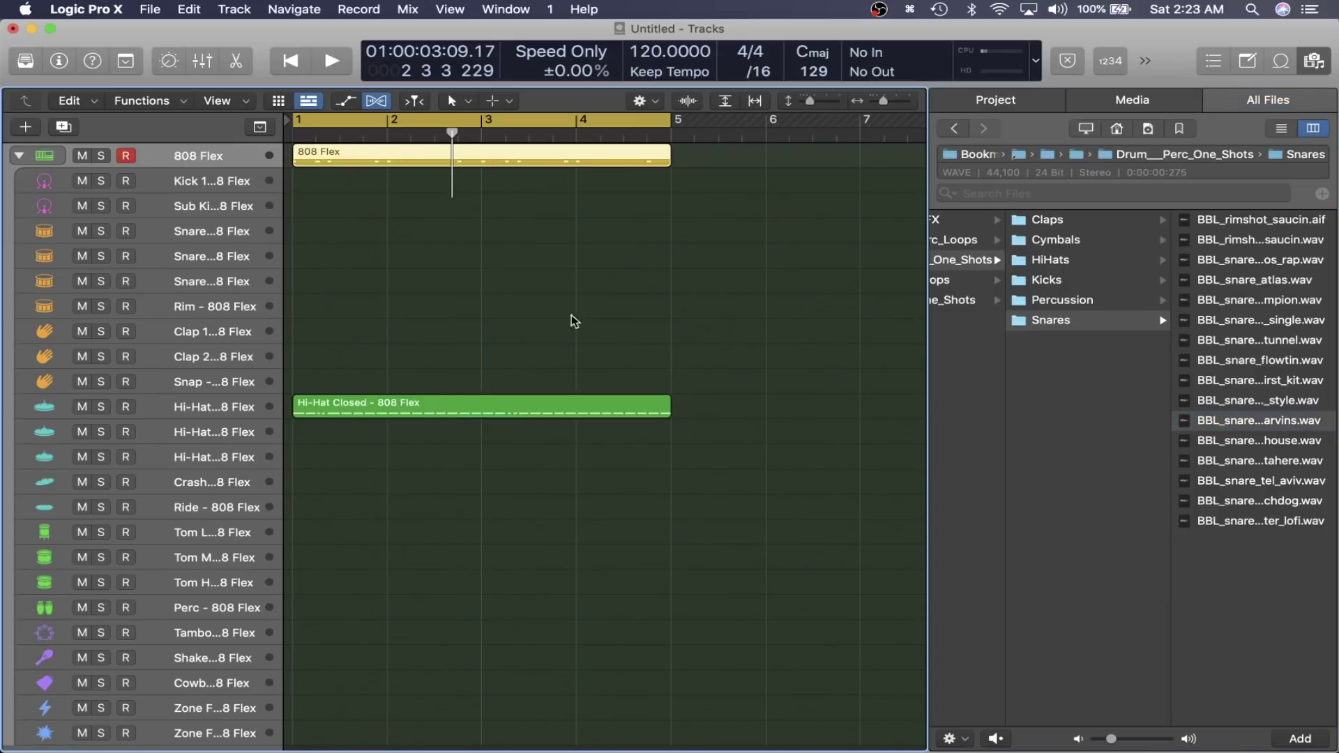
key(e)
key(e)
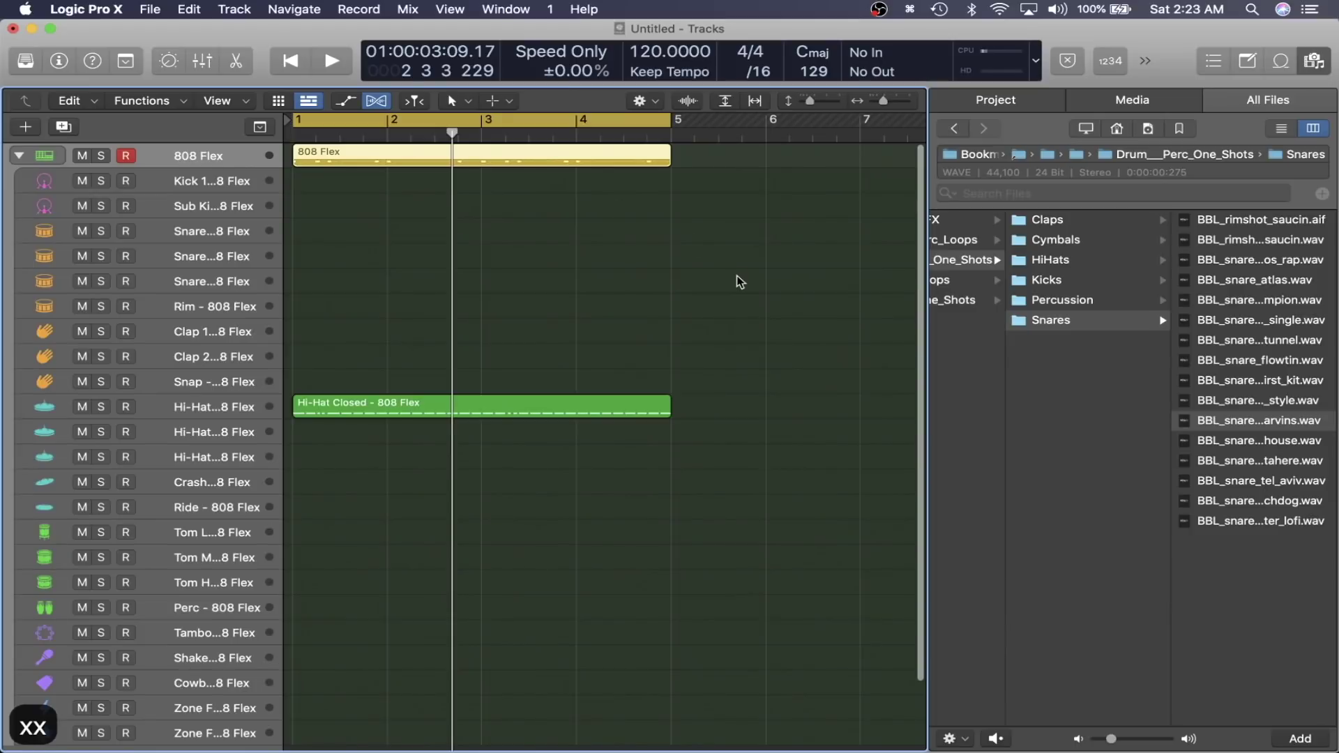
key(space)
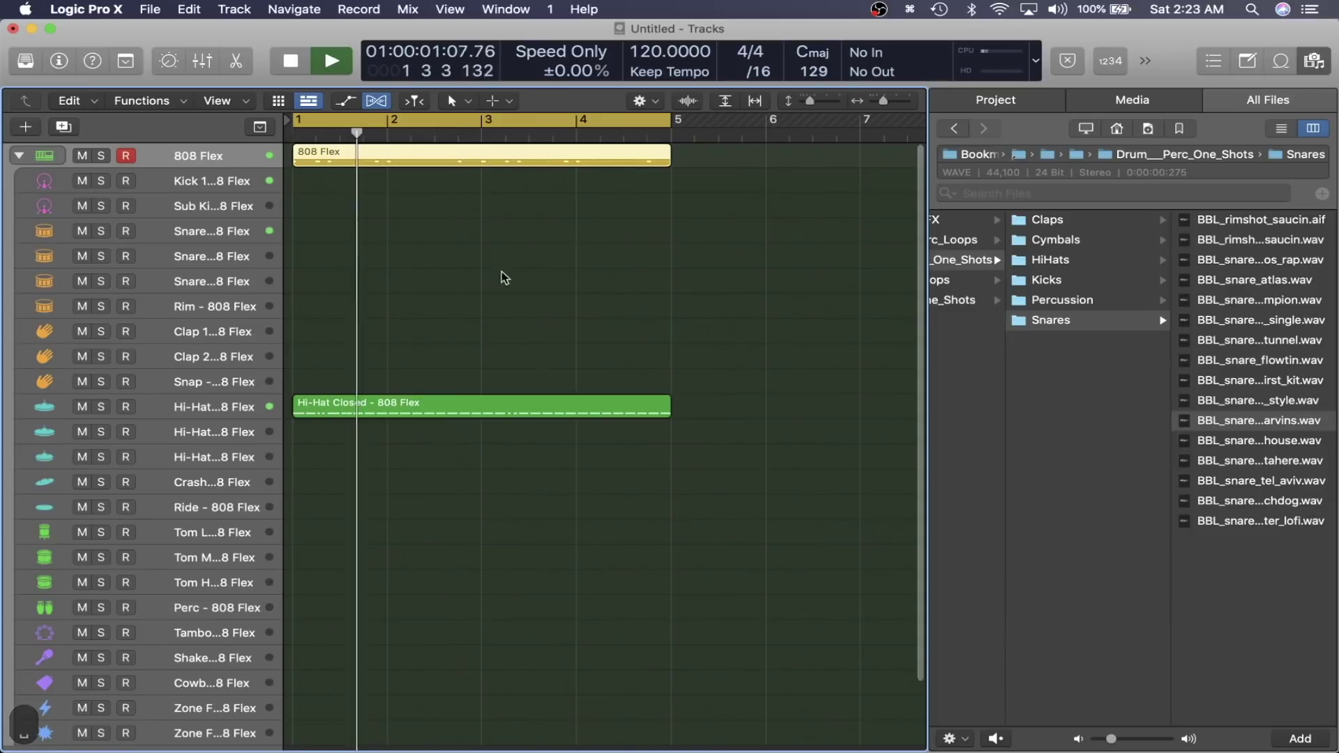
- Drag BBL_snare_marvins.wav onto the Snare 1 pad and show the inspector
key(space)
drag(1211, 427, 206, 250)
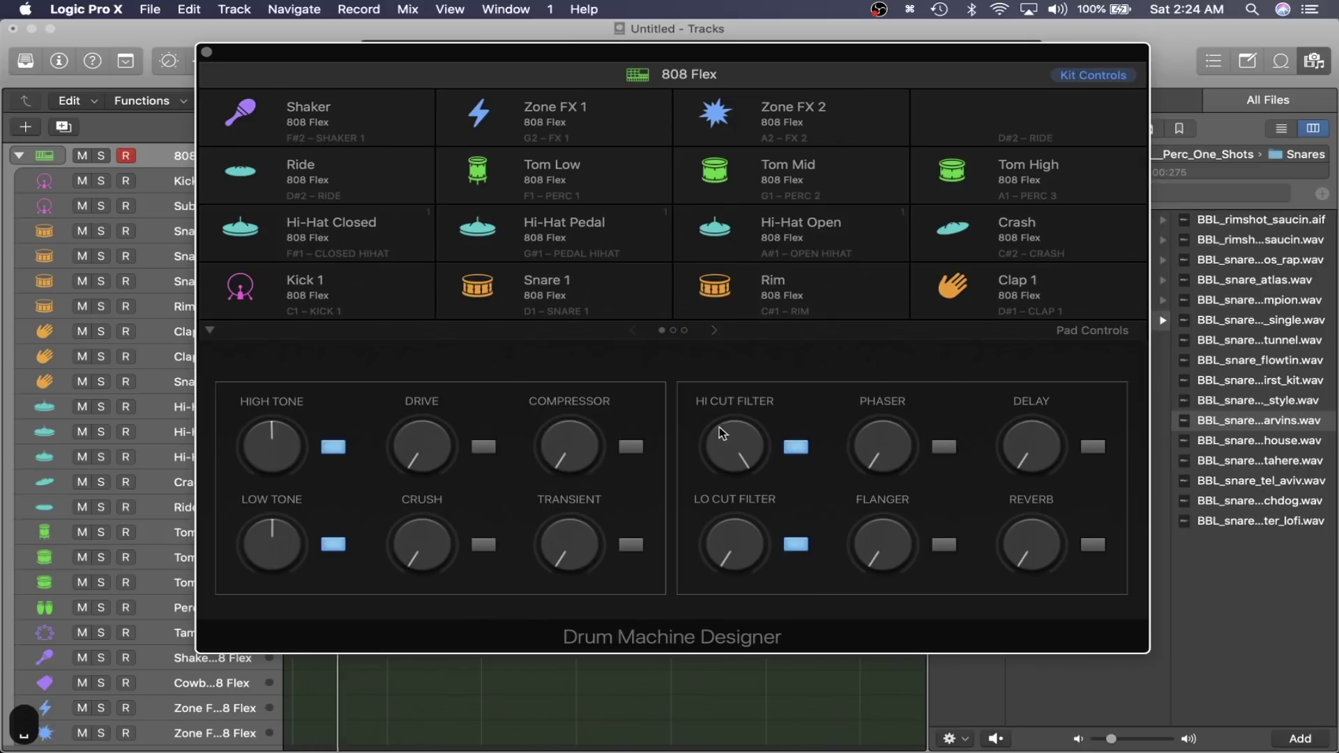
click(597, 305)
key(i)
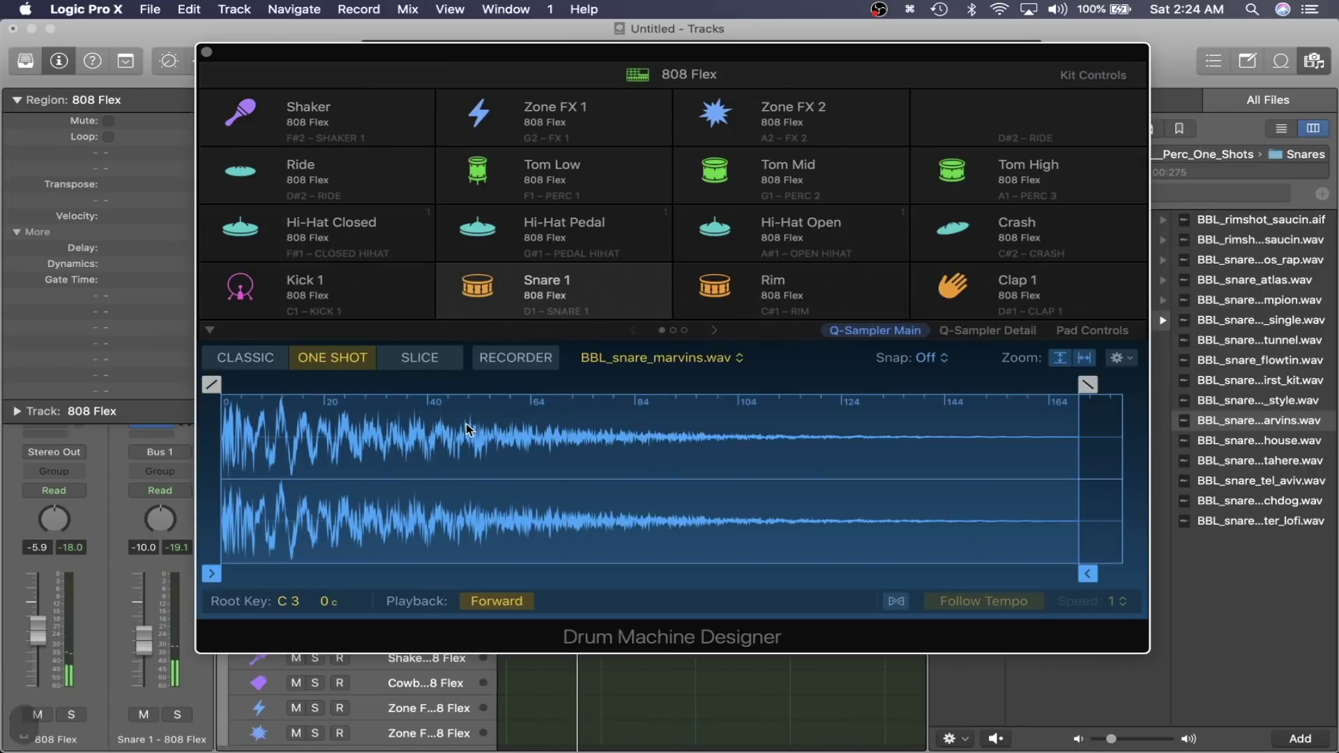
- Check the snare sample options and Snare 1 Pad Controls, then close Drum Machine Designer
right_click(427, 503)
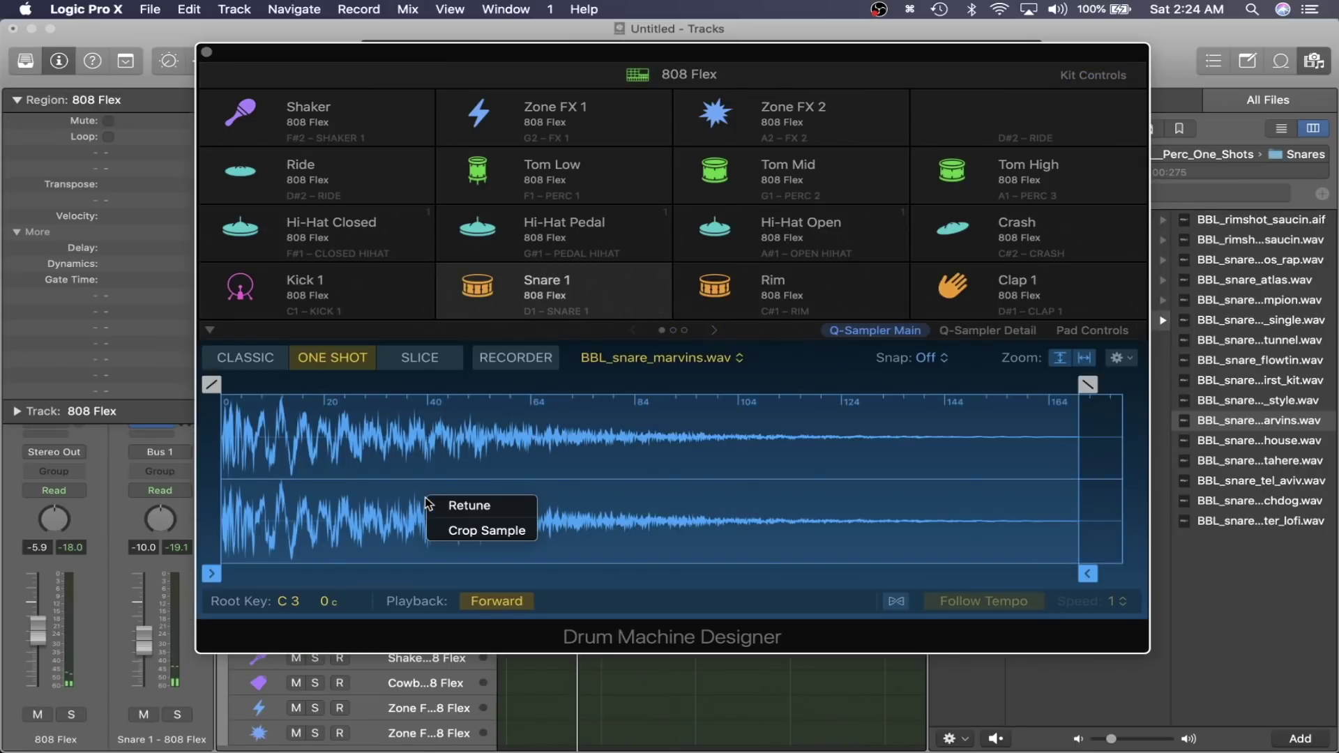
click(466, 507)
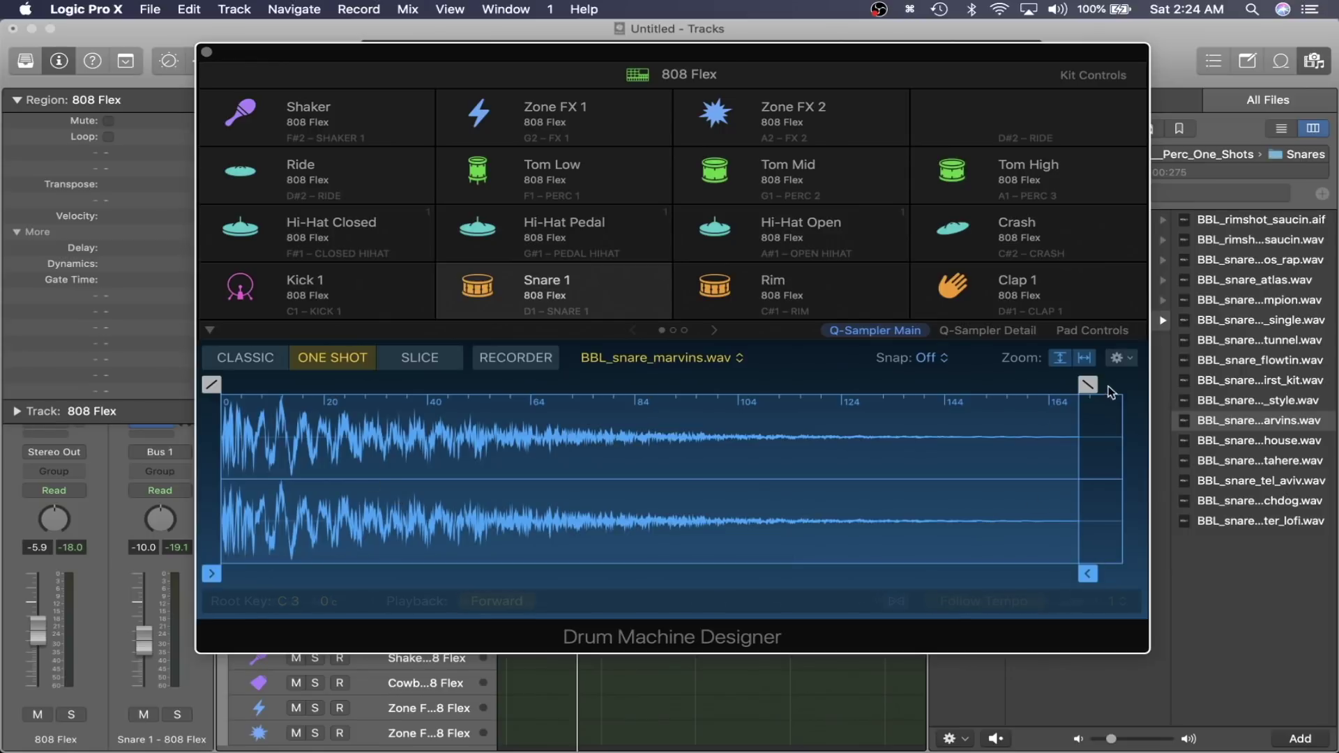
click(1092, 330)
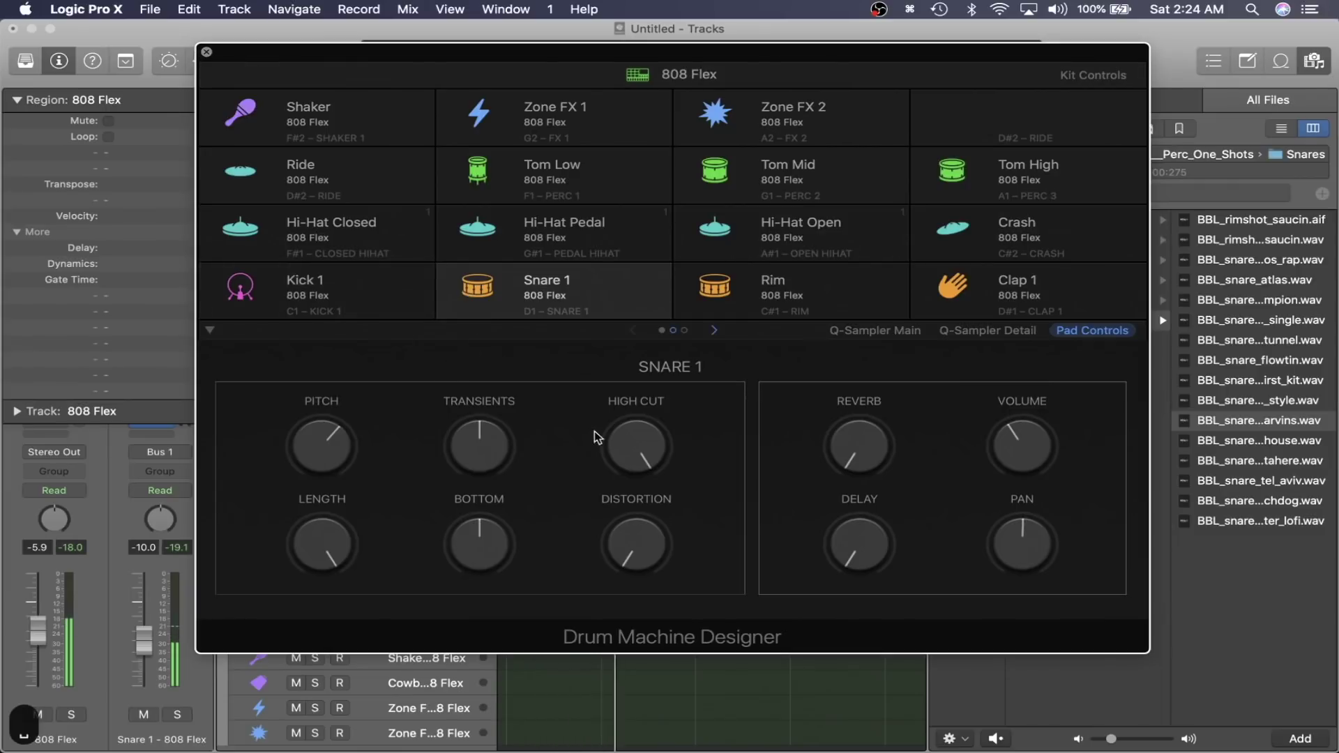
key(super+w)
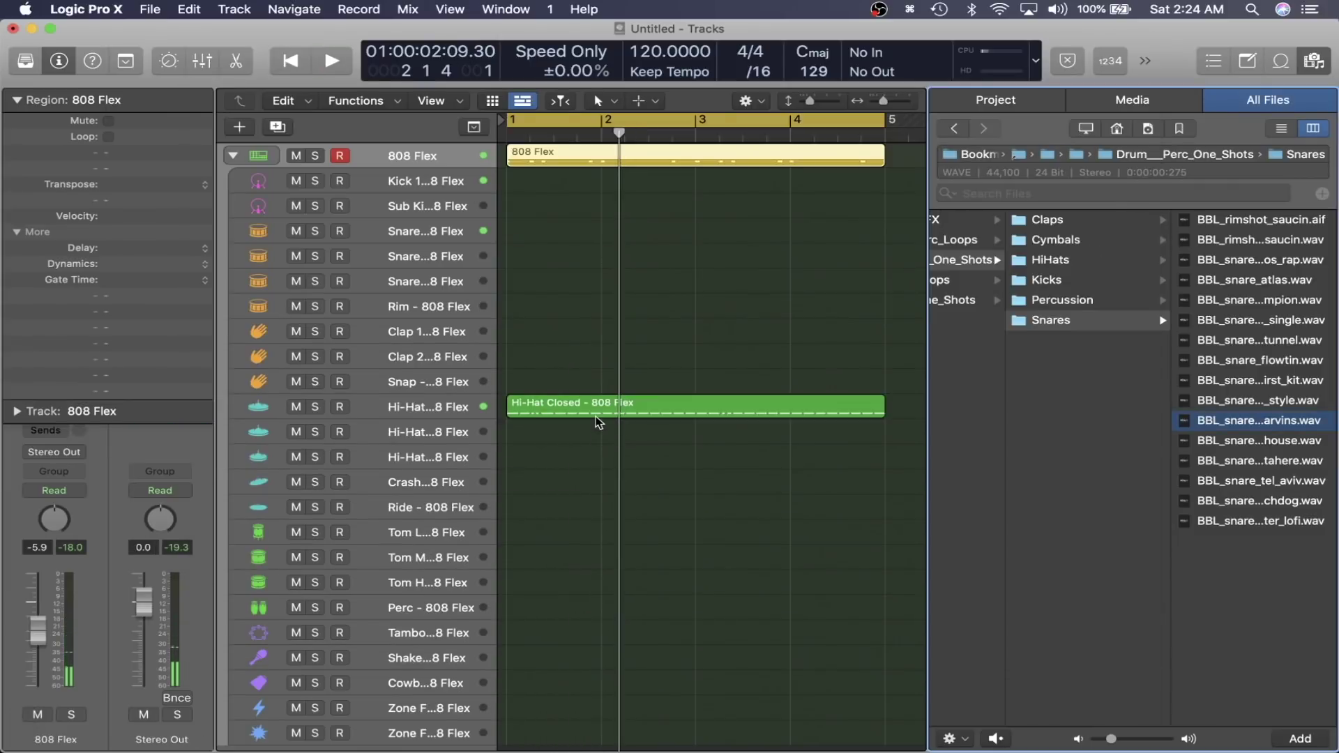
- Collapse the 808 Flex drum stack and add a new Software Instrument track
key(super+Up)
click(233, 152)
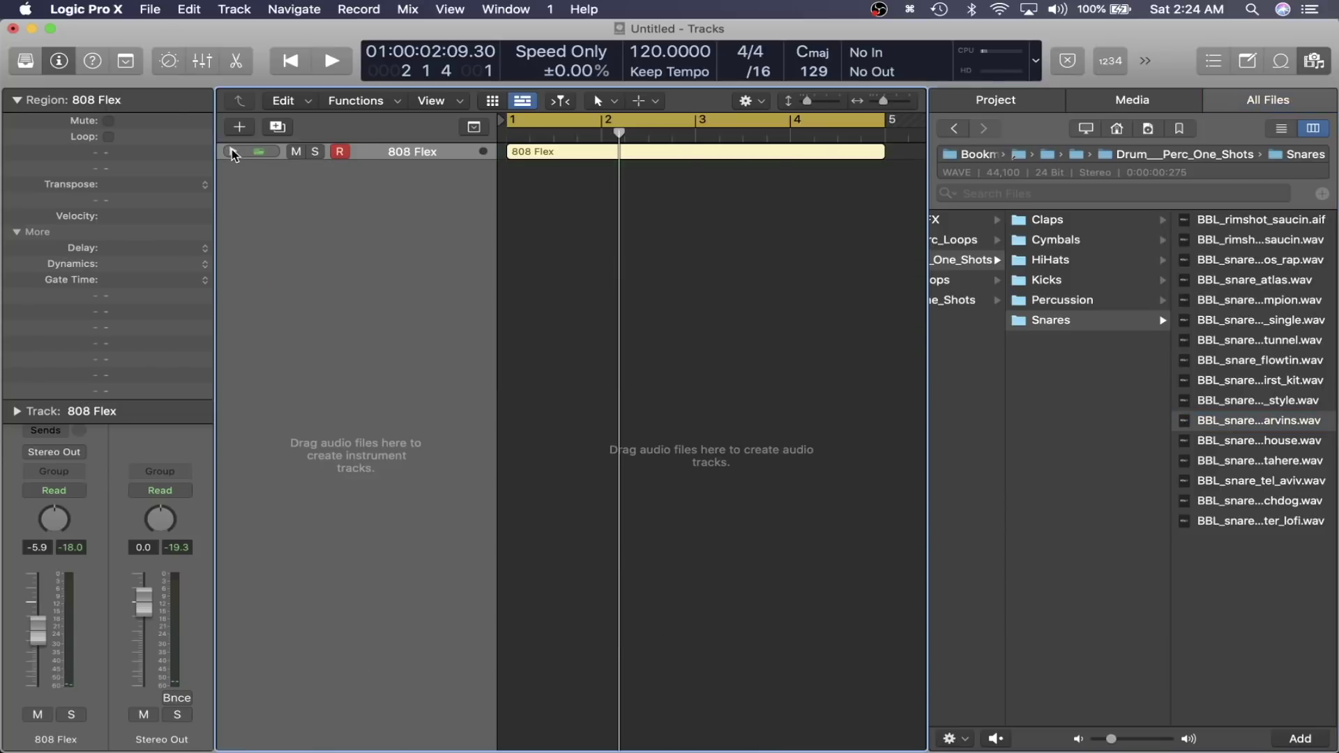
key(alt+super+s)
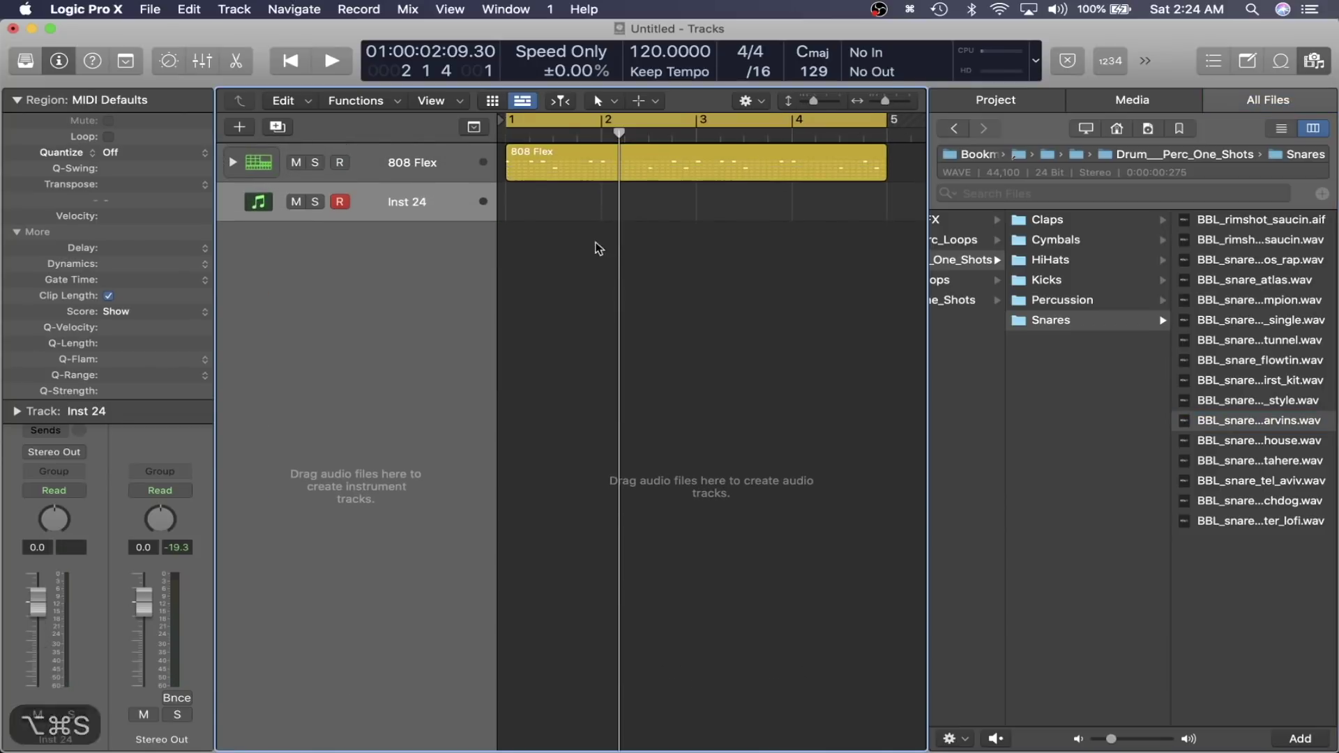
key(f)
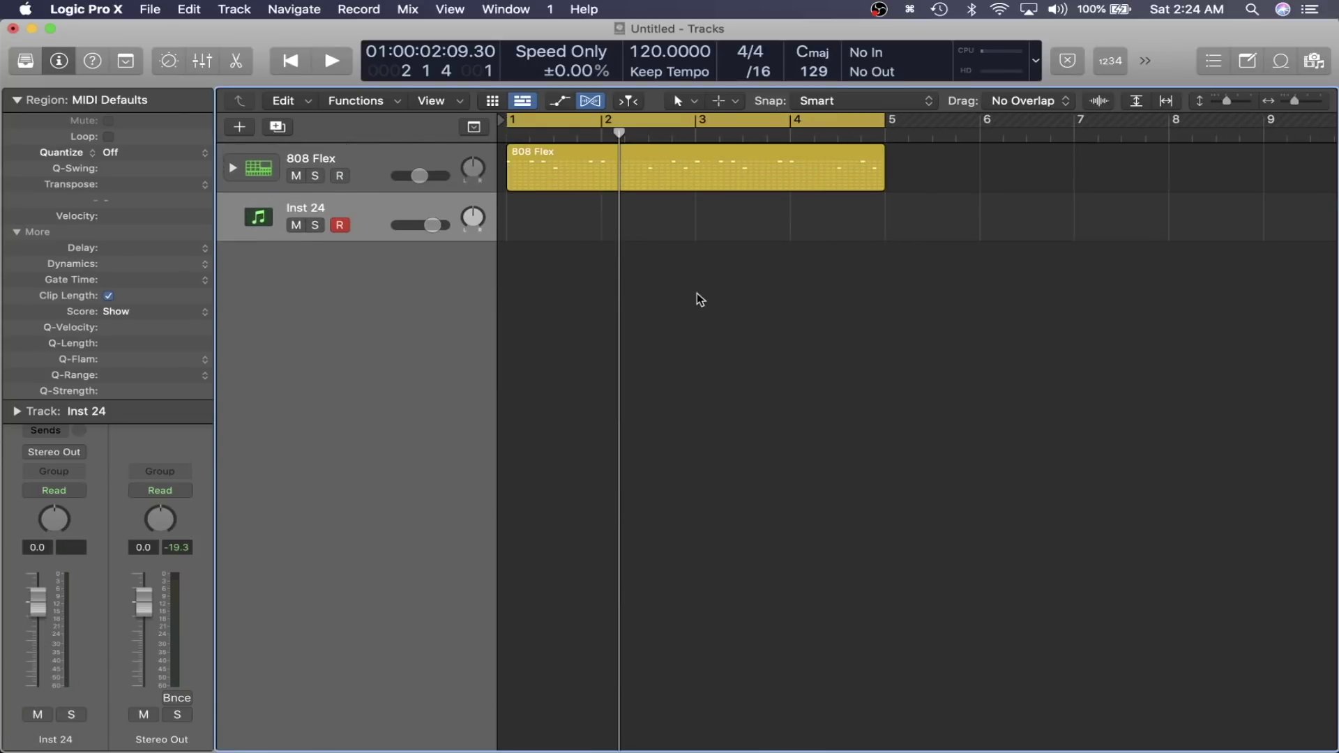
- Load Mallet > Marimba on the new track and lower its level to -9.8 dB
key(y)
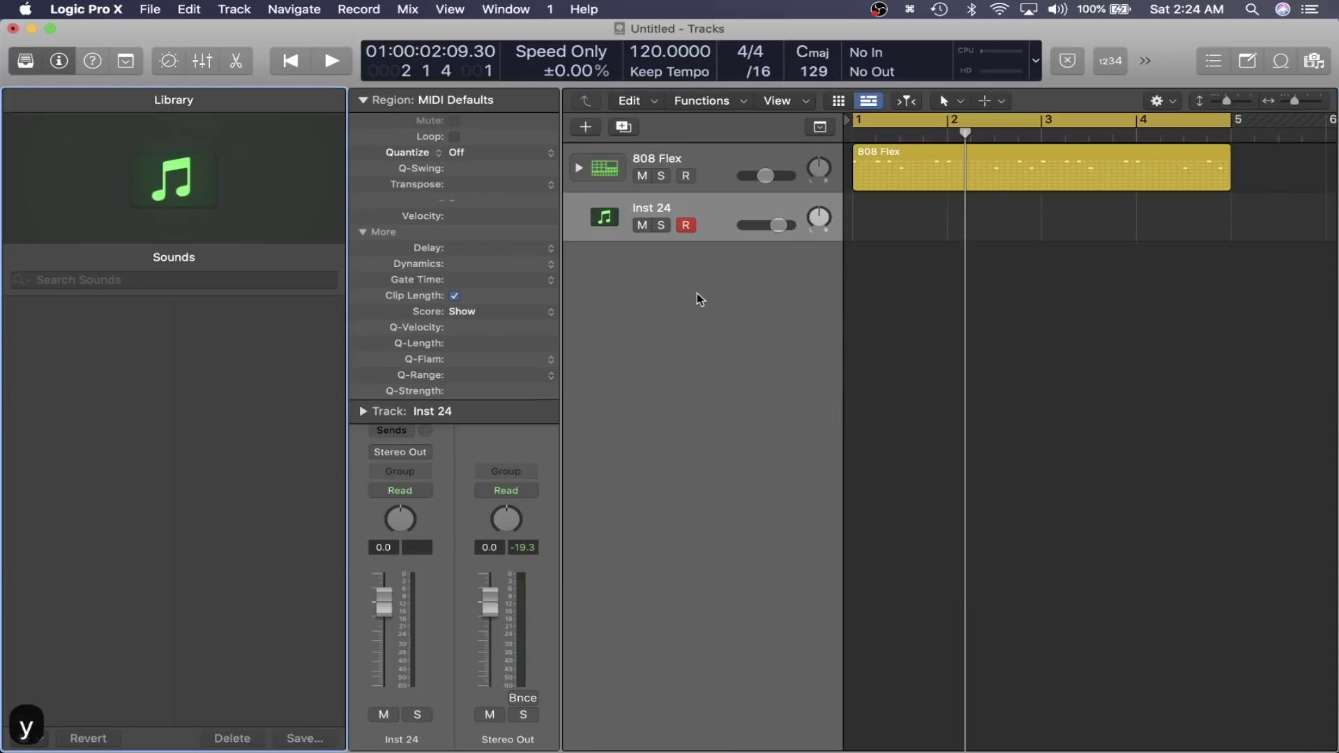
click(105, 412)
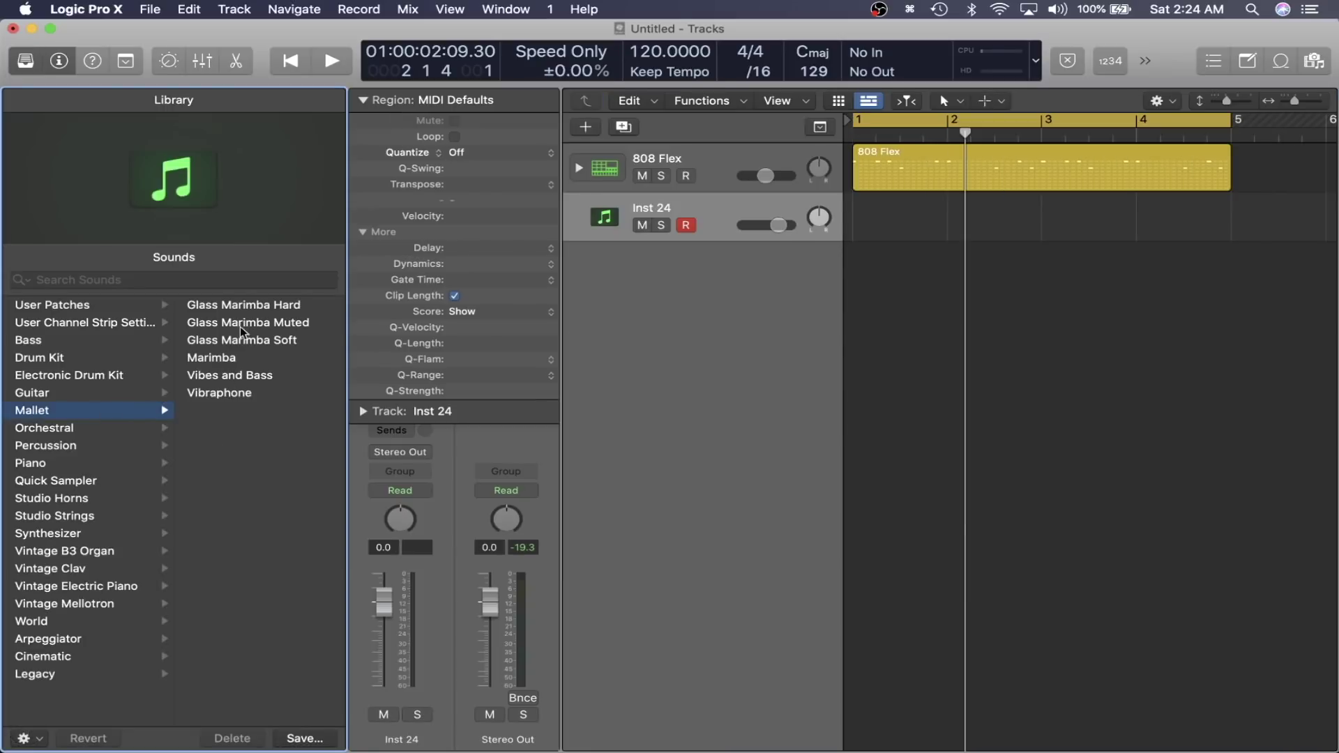
click(248, 359)
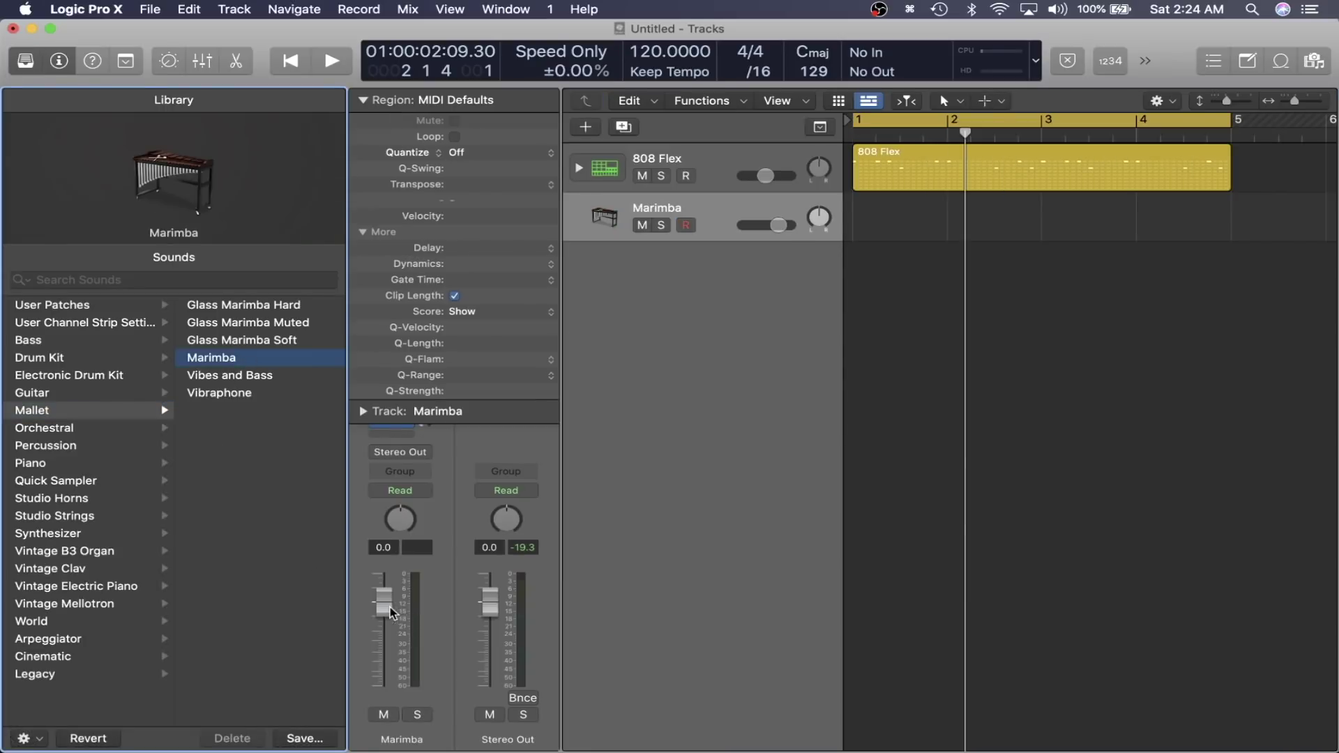
drag(391, 614, 389, 650)
key(x)
key(y)
key(z)
key(x)
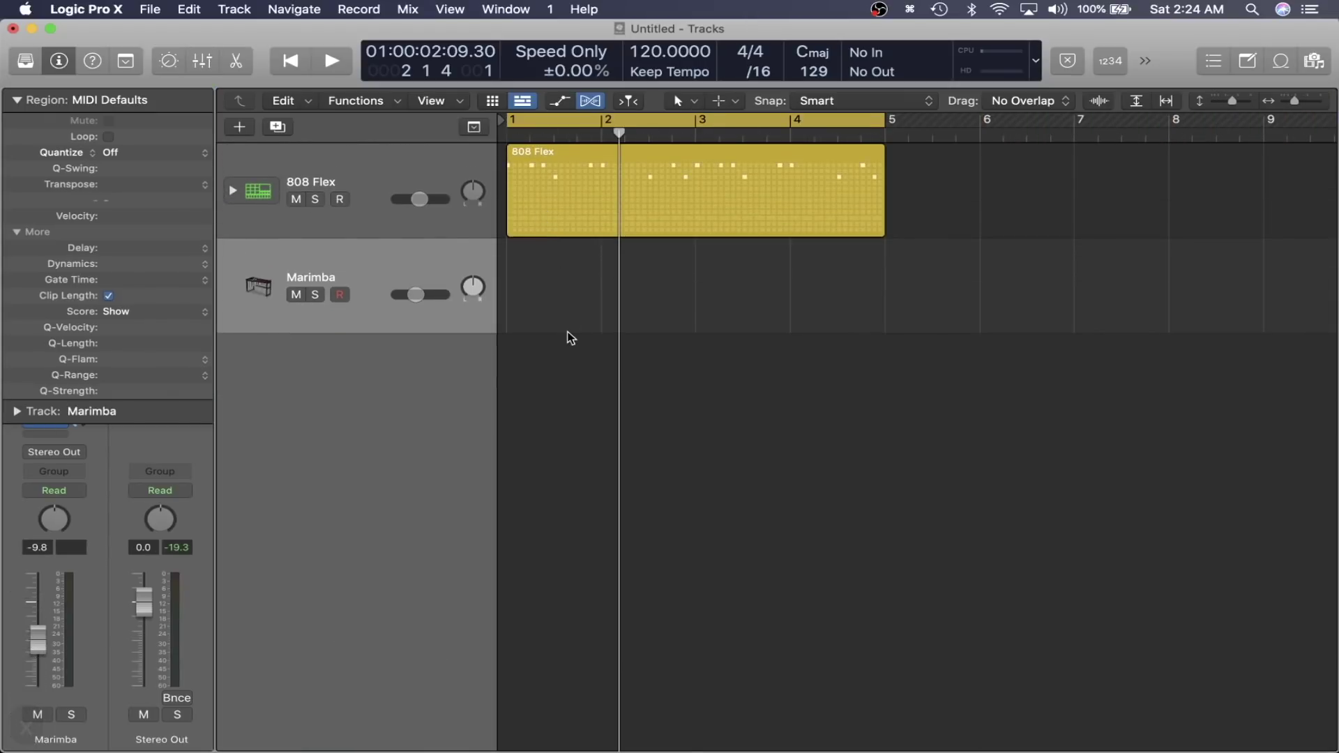
- Audition the Marimba with Musical Typing across two octaves
key(super+k)
key(e)
key(t)
key(u)
key(l)
key(u)
key(u)
key(u)
key(x)
key(e)
key(t)
key(u)
key(o)
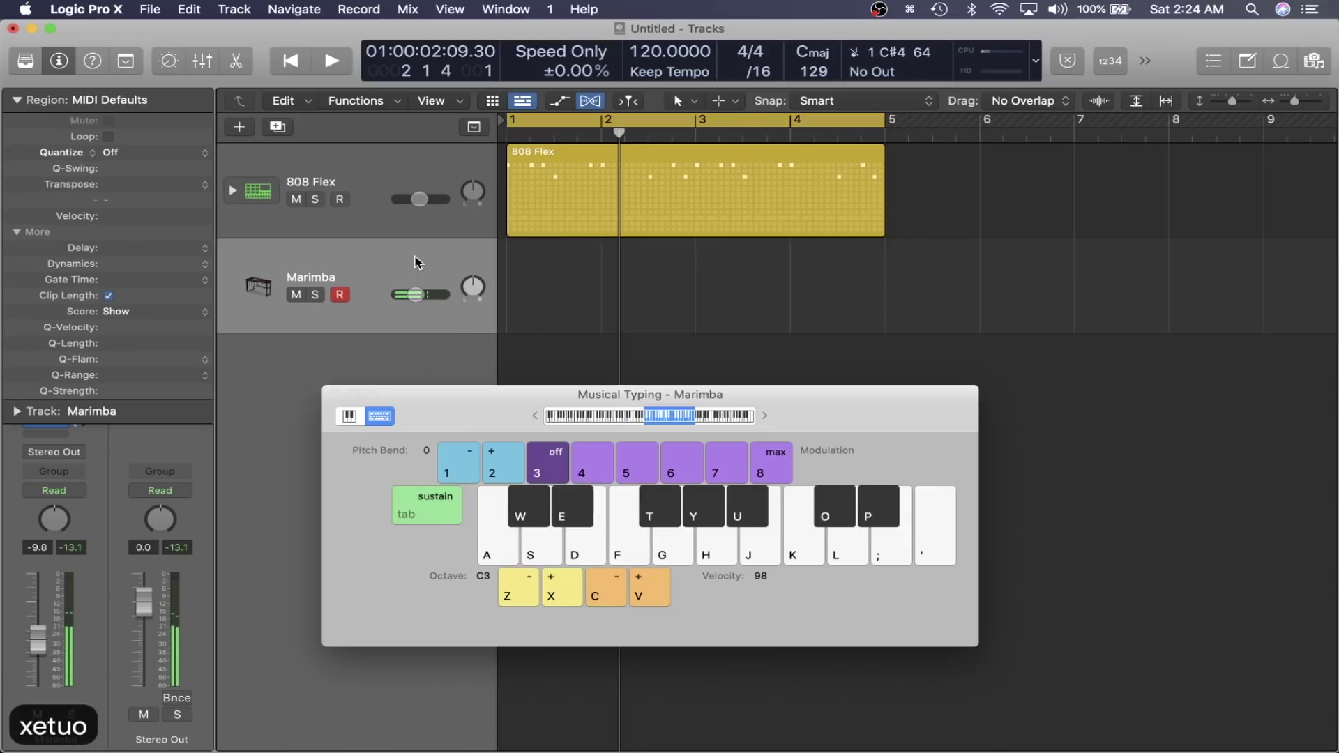
key(super+k)
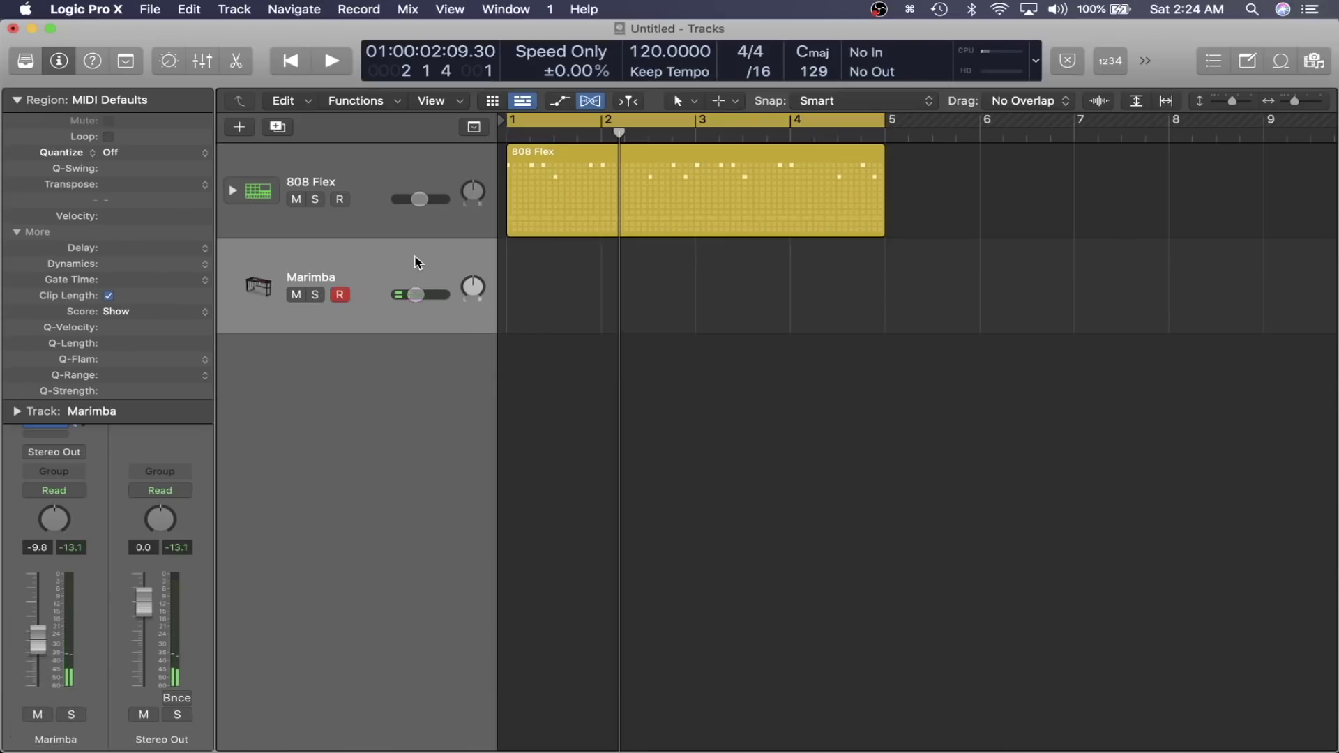
- Create a pattern region on the Marimba track
right_click(562, 286)
click(593, 306)
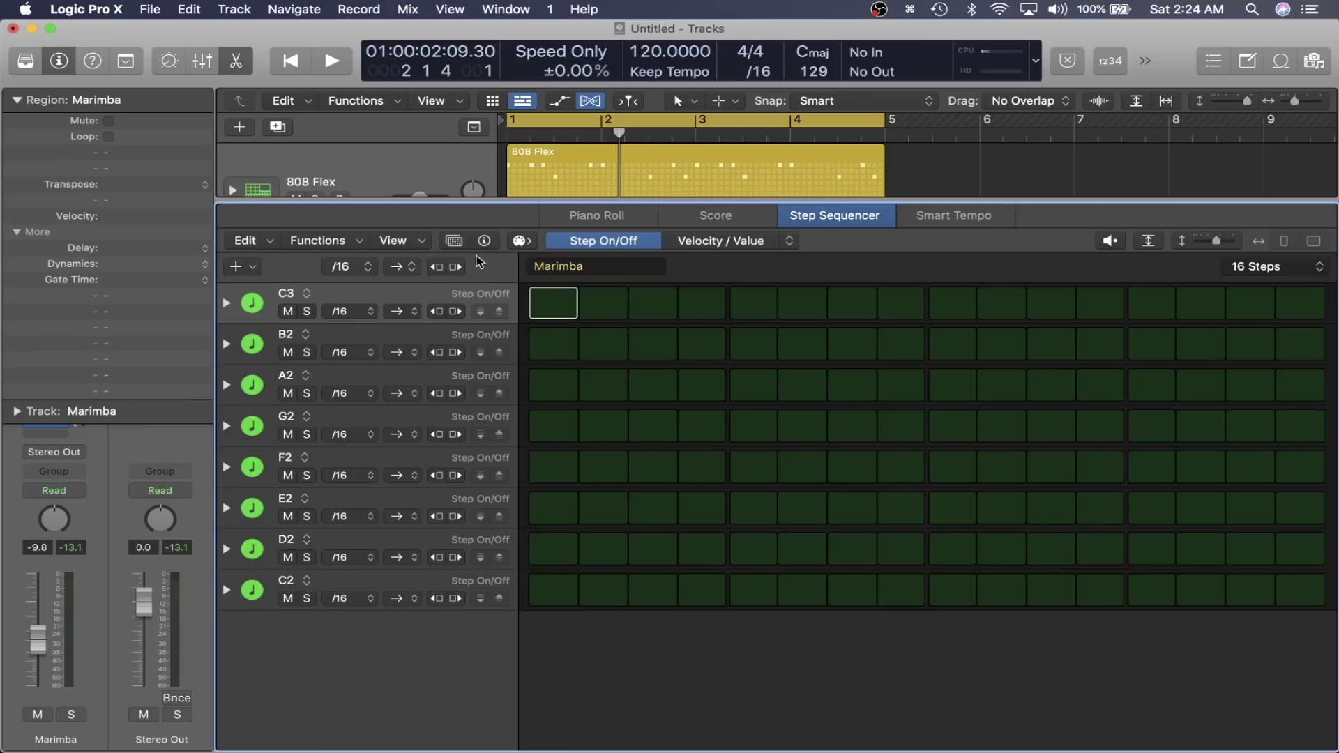
click(454, 241)
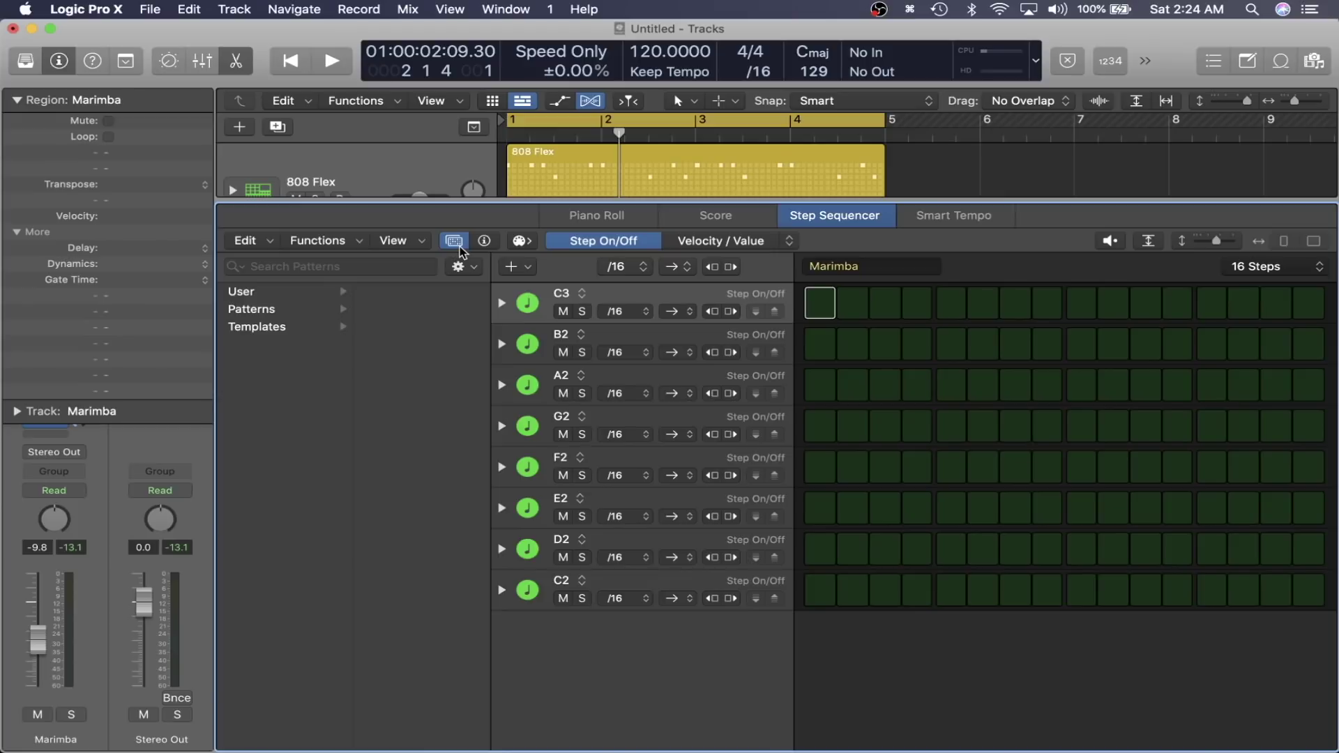
click(456, 244)
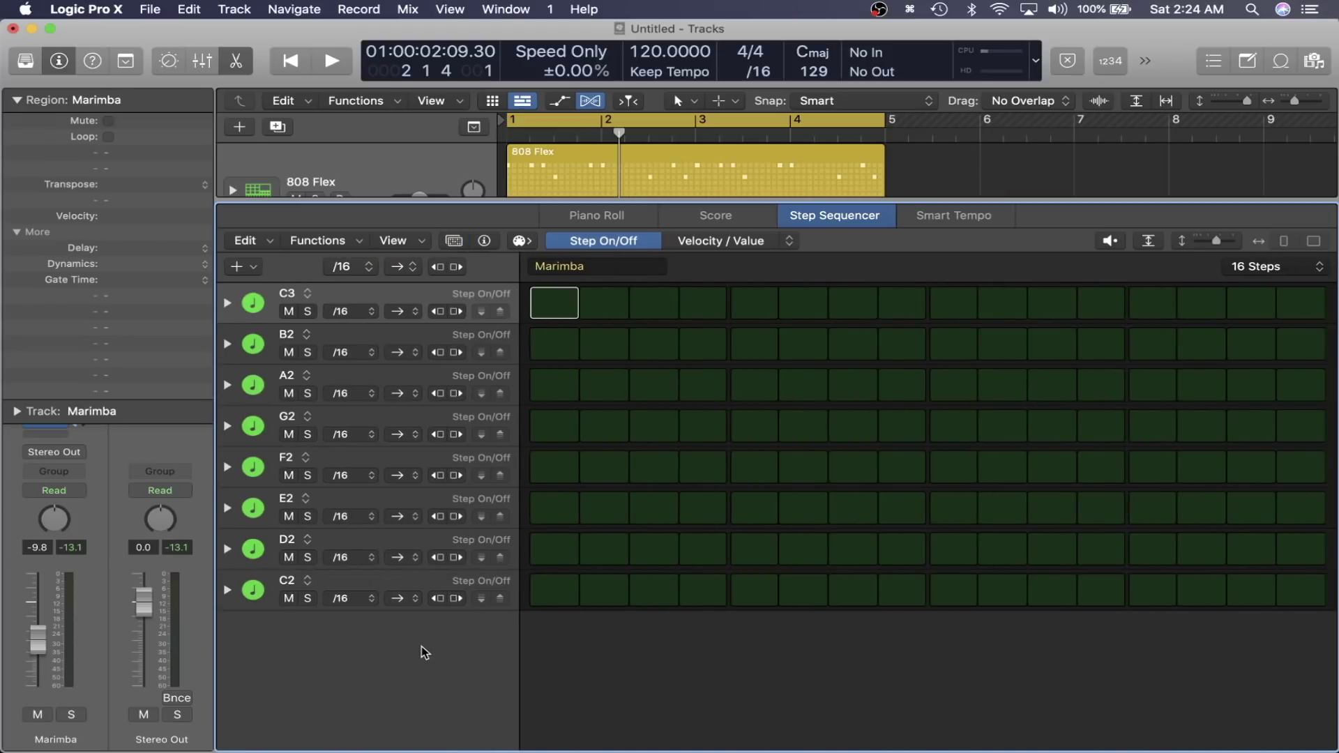
- Load the Iwato template from the Pattern Browser's Templates into the Marimba pattern
key(alt+shift+b)
click(338, 309)
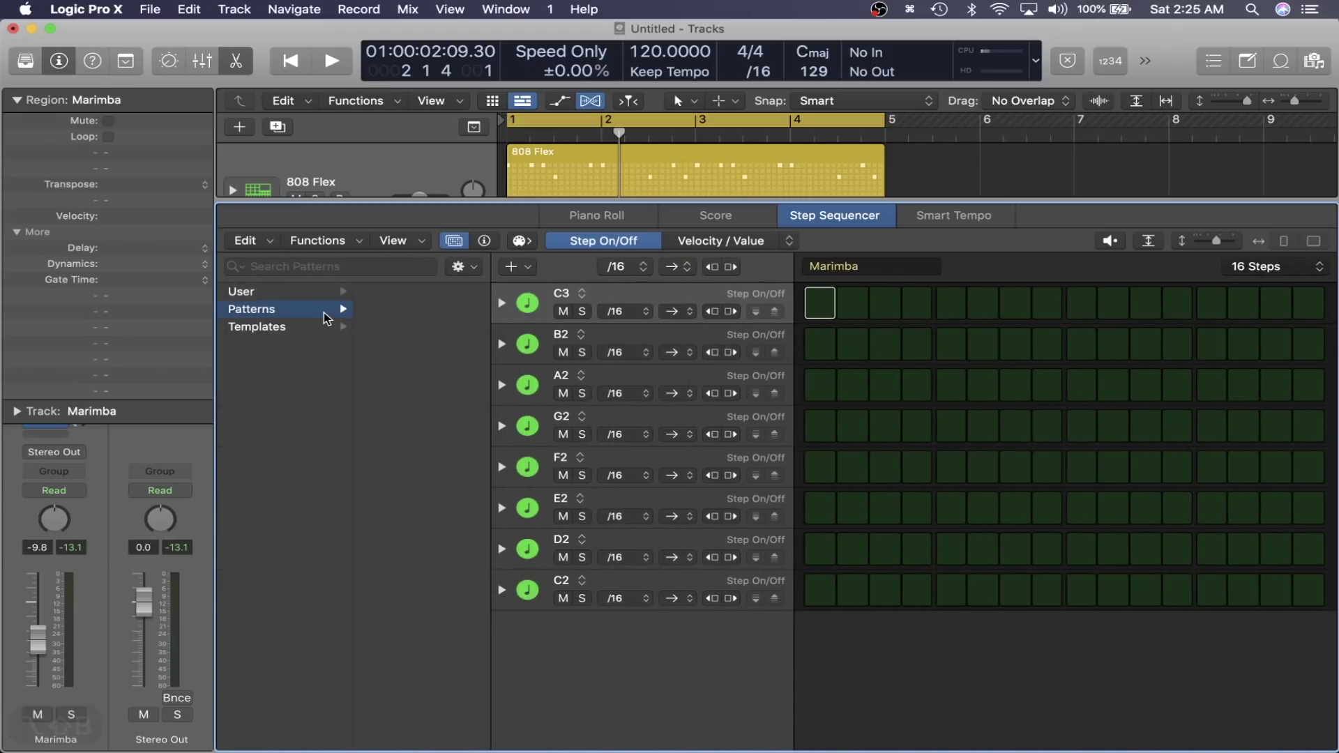
click(299, 327)
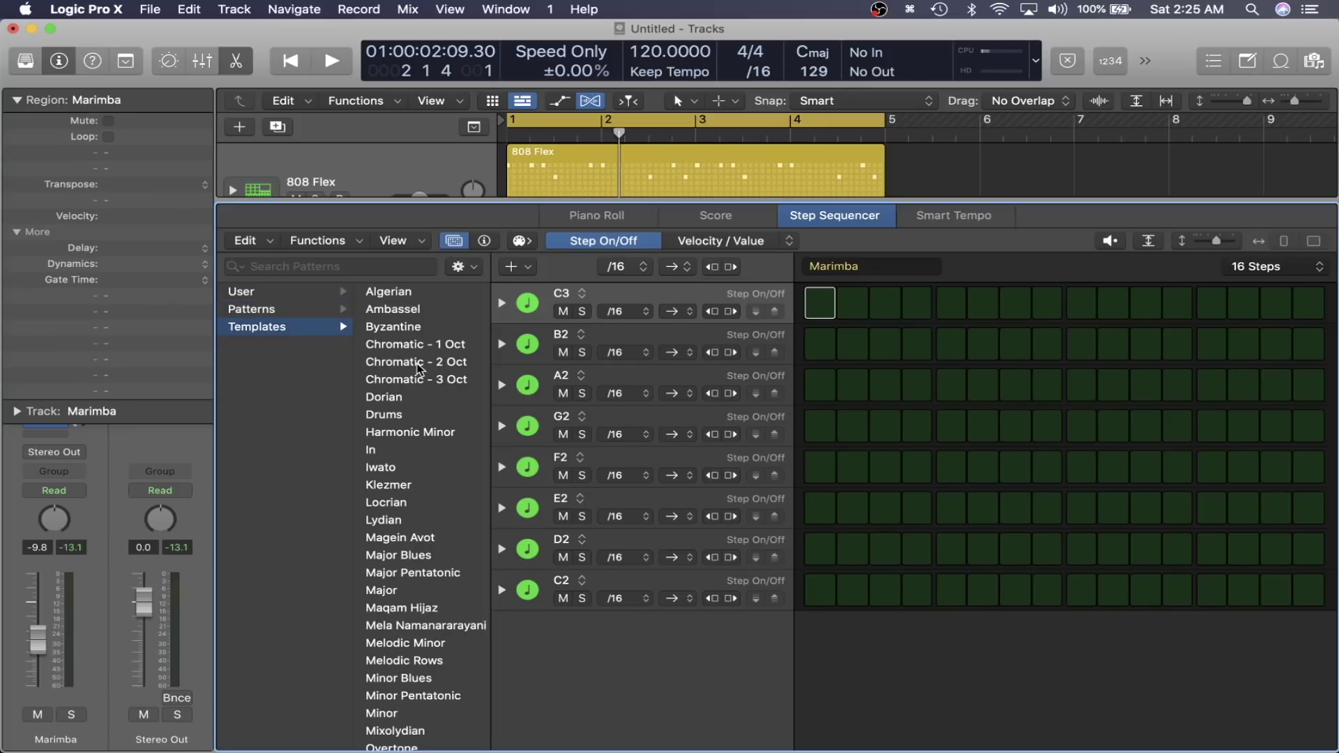
click(428, 473)
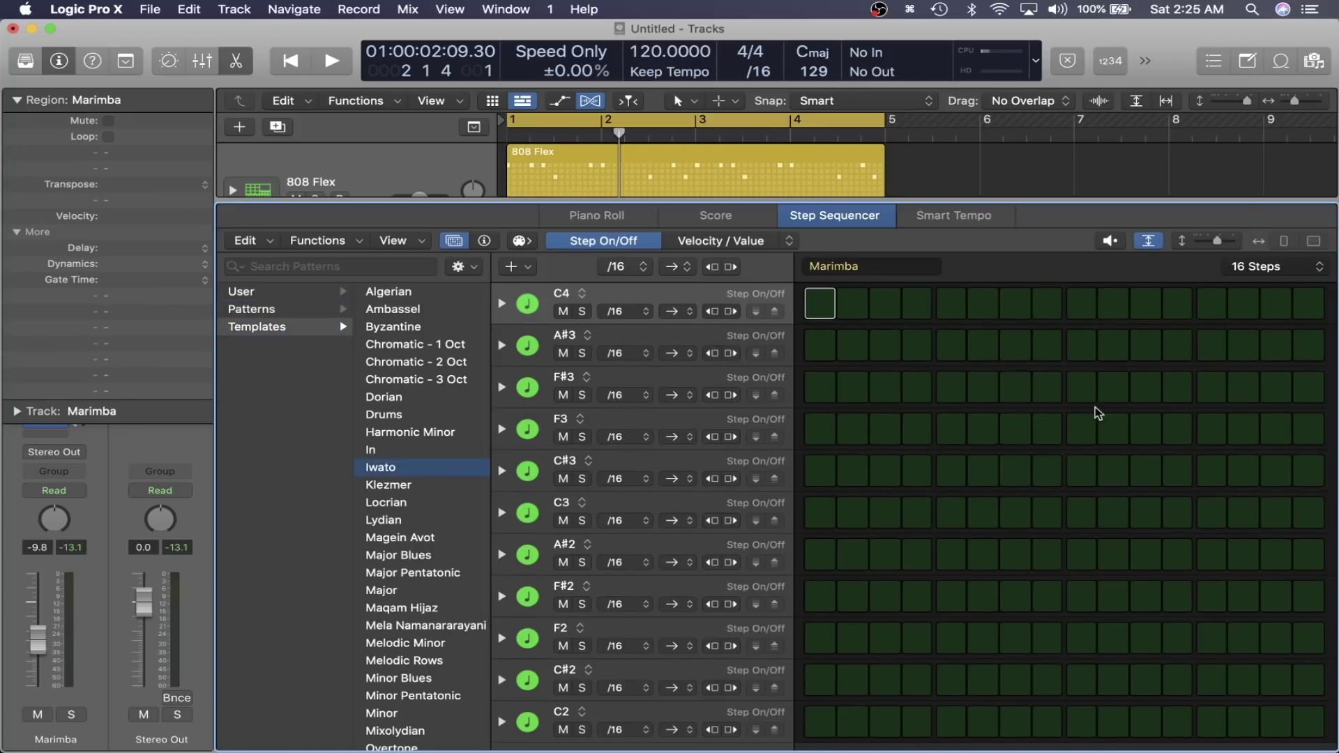
click(453, 486)
click(442, 468)
- Move between the C3 and F#3 rows, then turn on the step sequencer mode (⌥O)
key(Down)
key(Down)
key(Down)
key(Down)
key(Down)
key(Up)
key(Up)
key(Up)
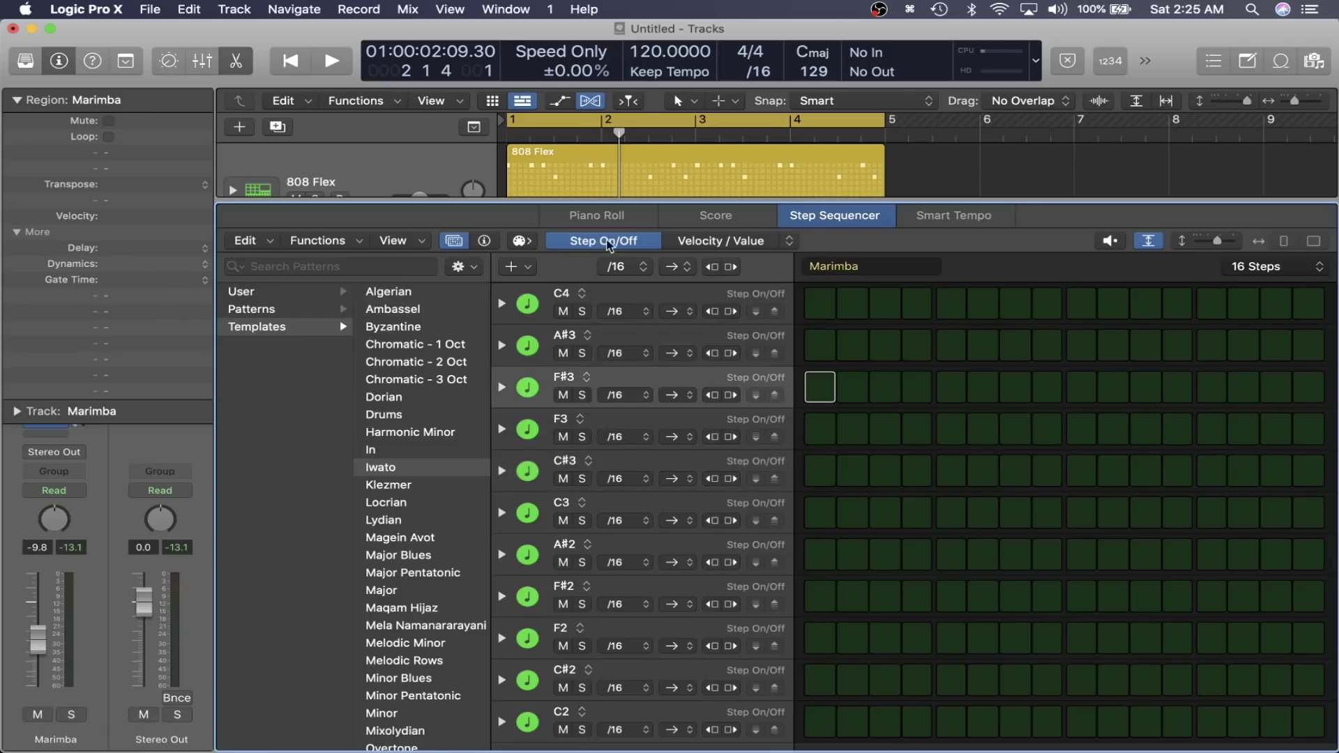
click(524, 242)
click(524, 242)
key(alt+o)
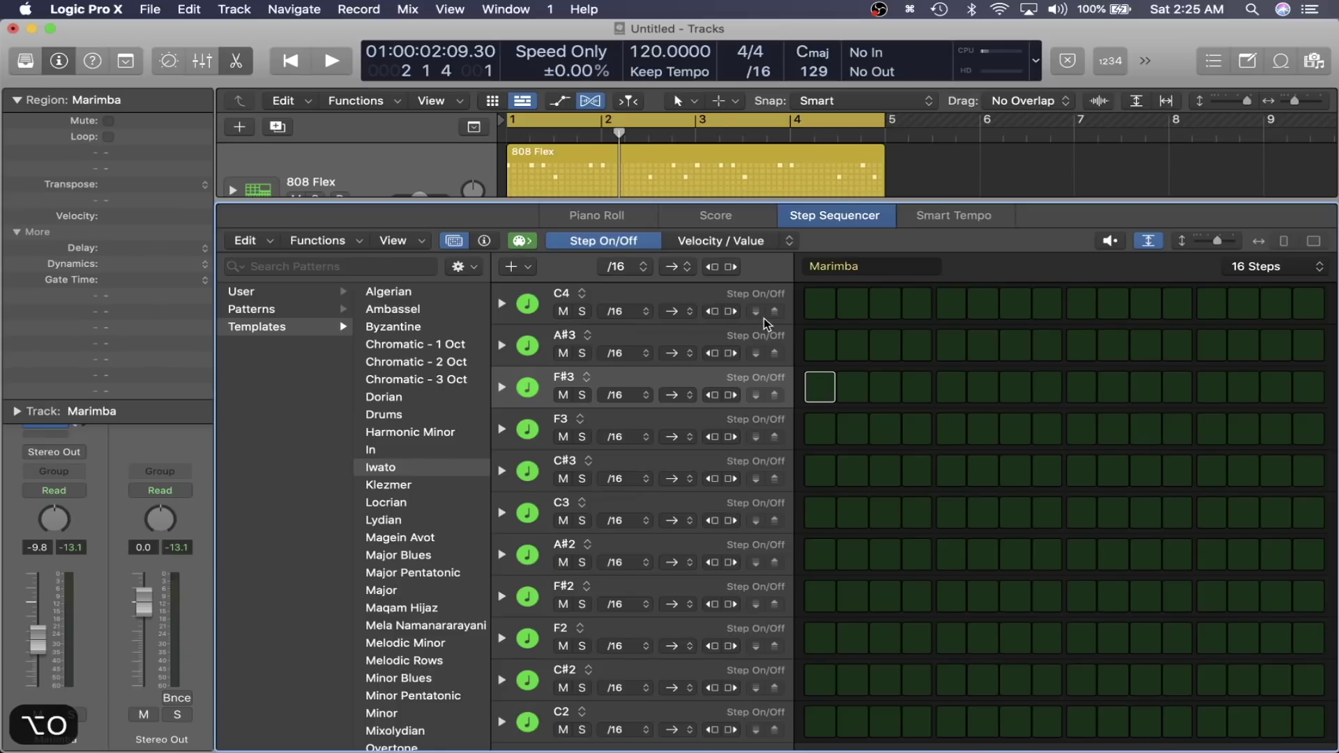
- Step the focus through the Iwato rows and steps, ending on C4, step 1
key(Up)
key(Up)
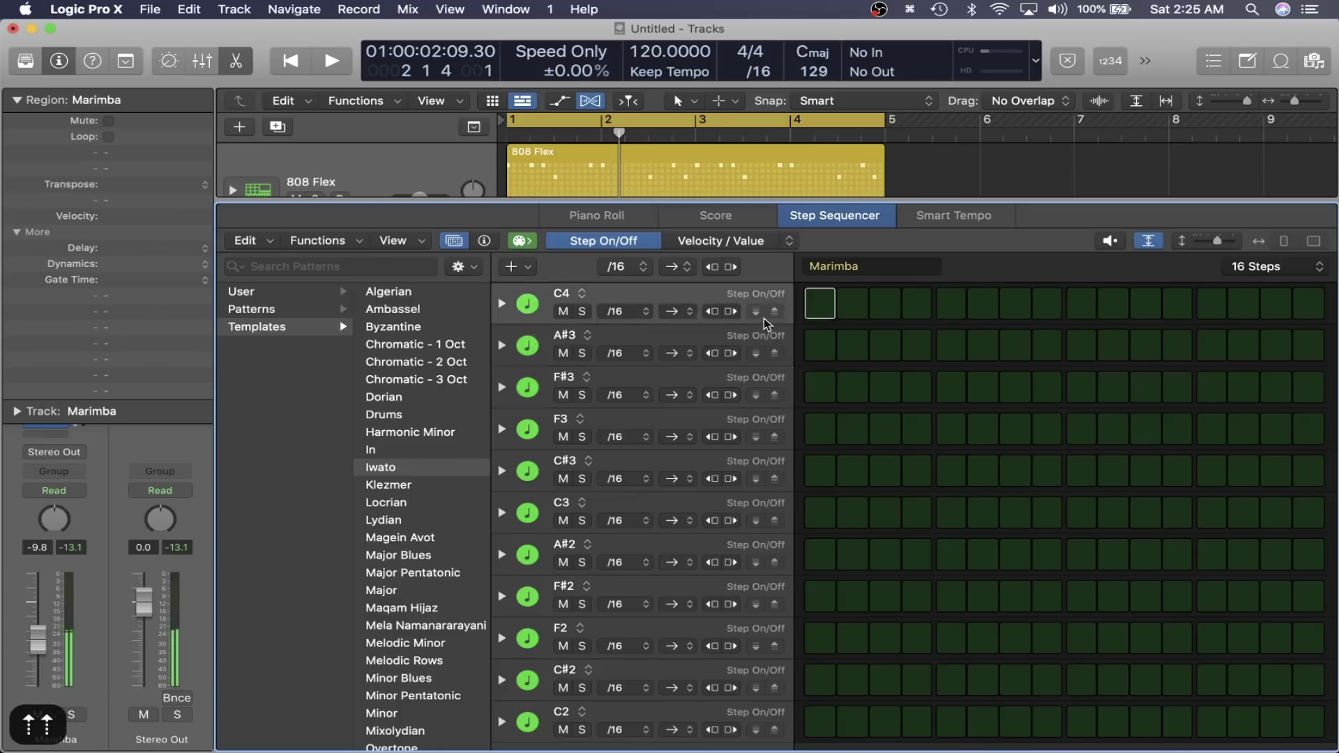
key(Down)
key(Down)
key(Down)
key(Down)
key(Down)
key(Down)
key(Down)
key(Right)
key(Right)
key(Up)
key(Down)
key(Up)
key(Up)
key(Left)
key(Up)
key(Up)
key(Up)
key(Up)
key(Up)
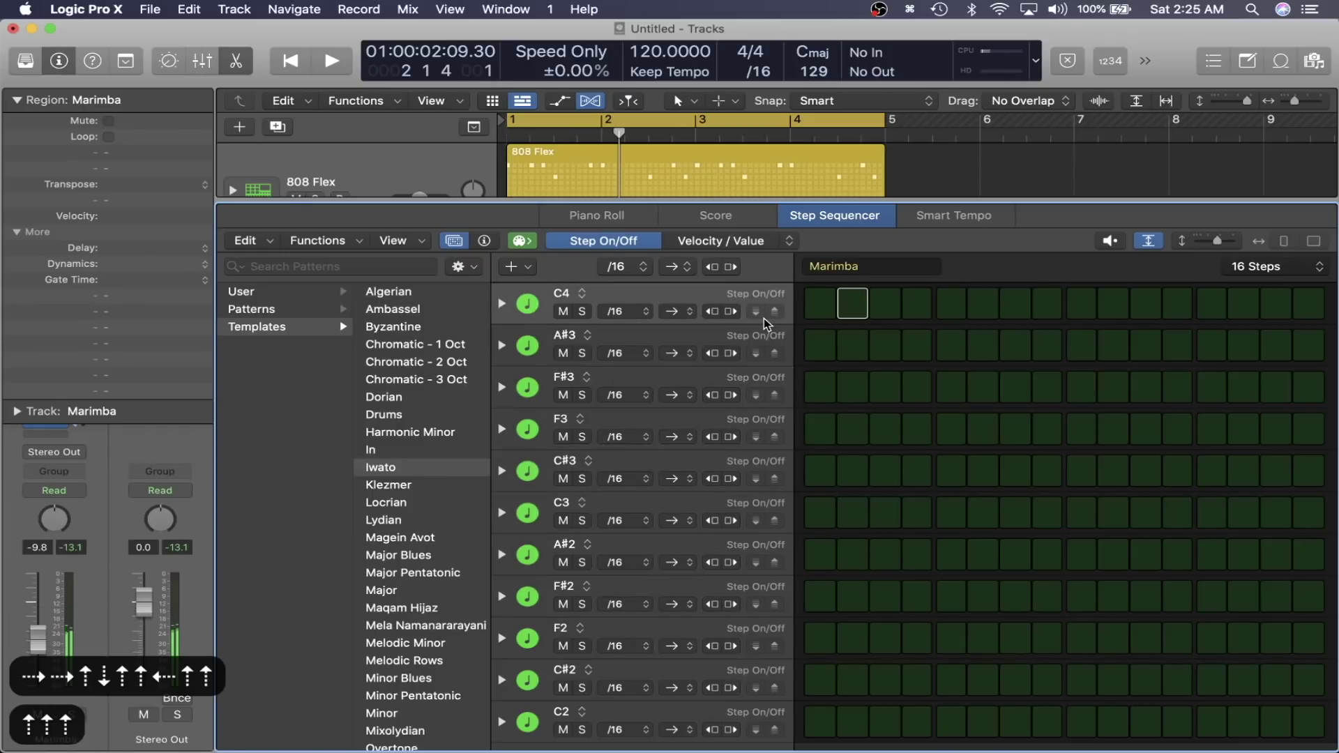
key(Left)
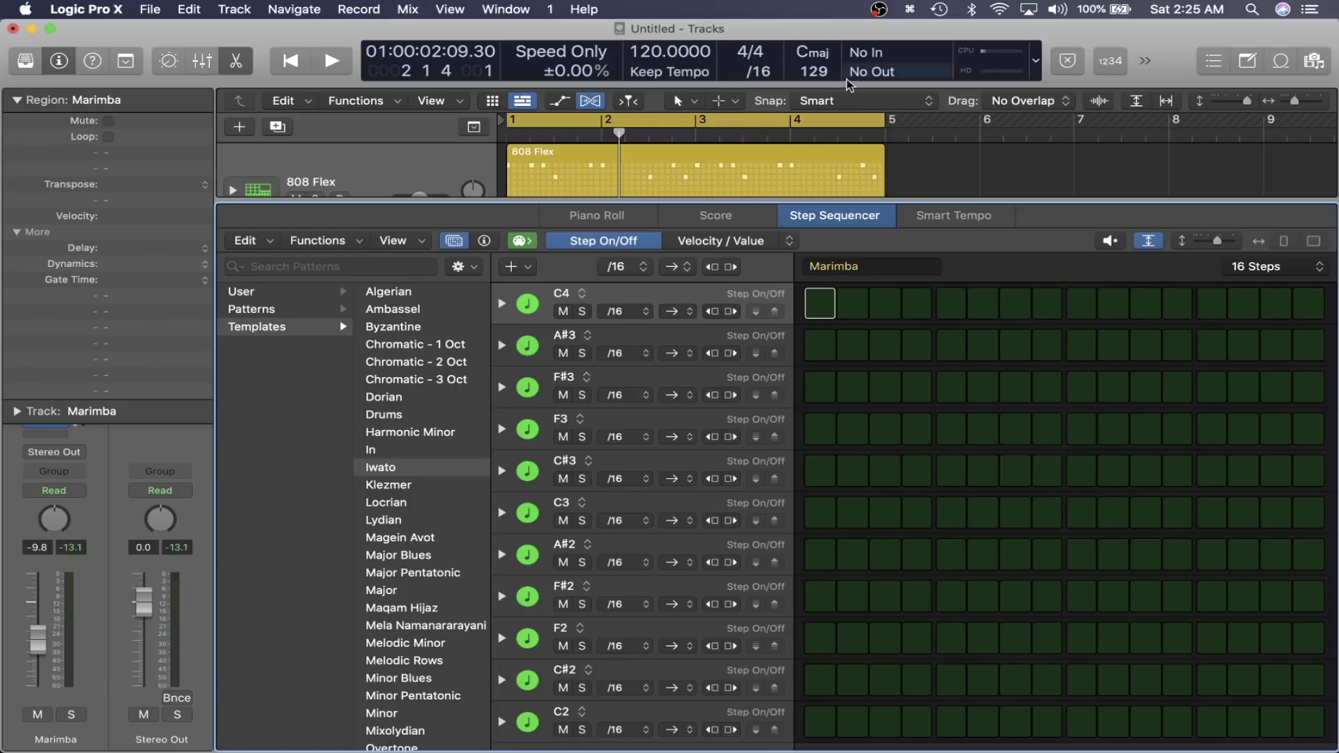
- Restore the control bar to its default layout so the project key display is available
click(814, 58)
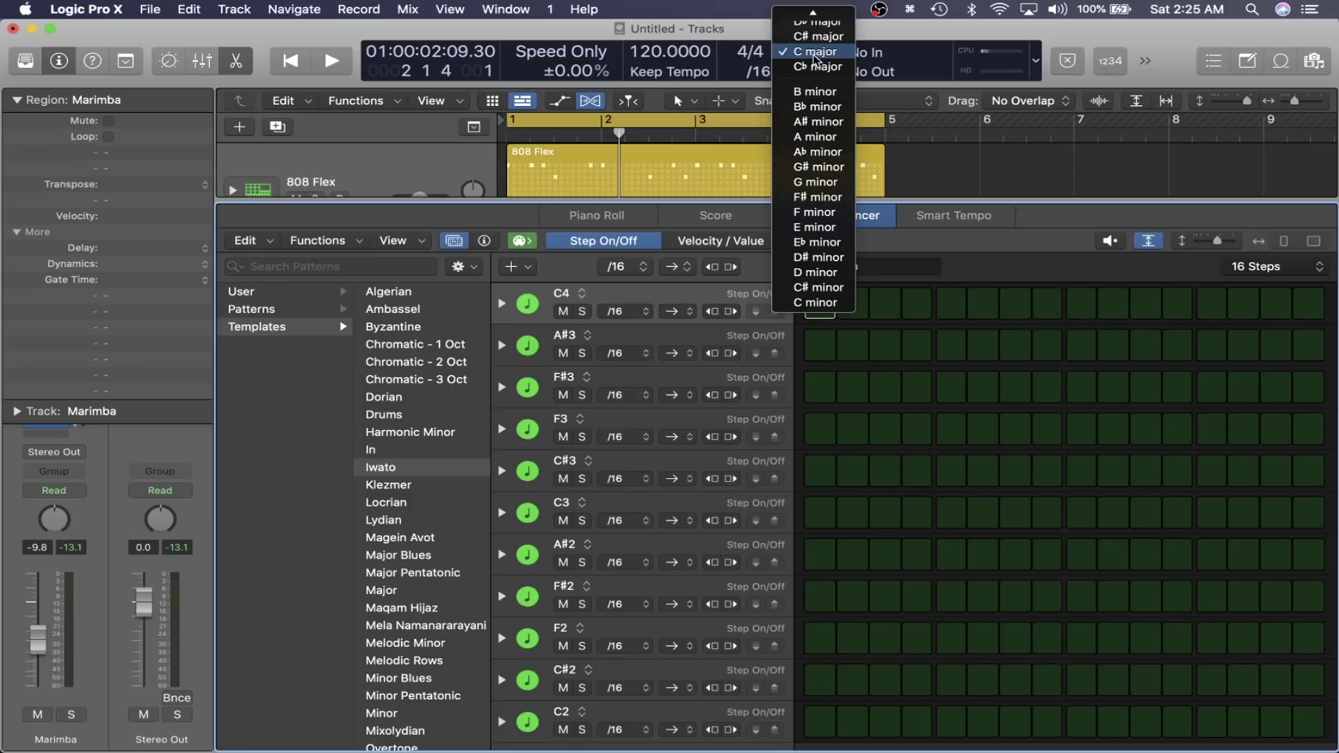
click(1017, 136)
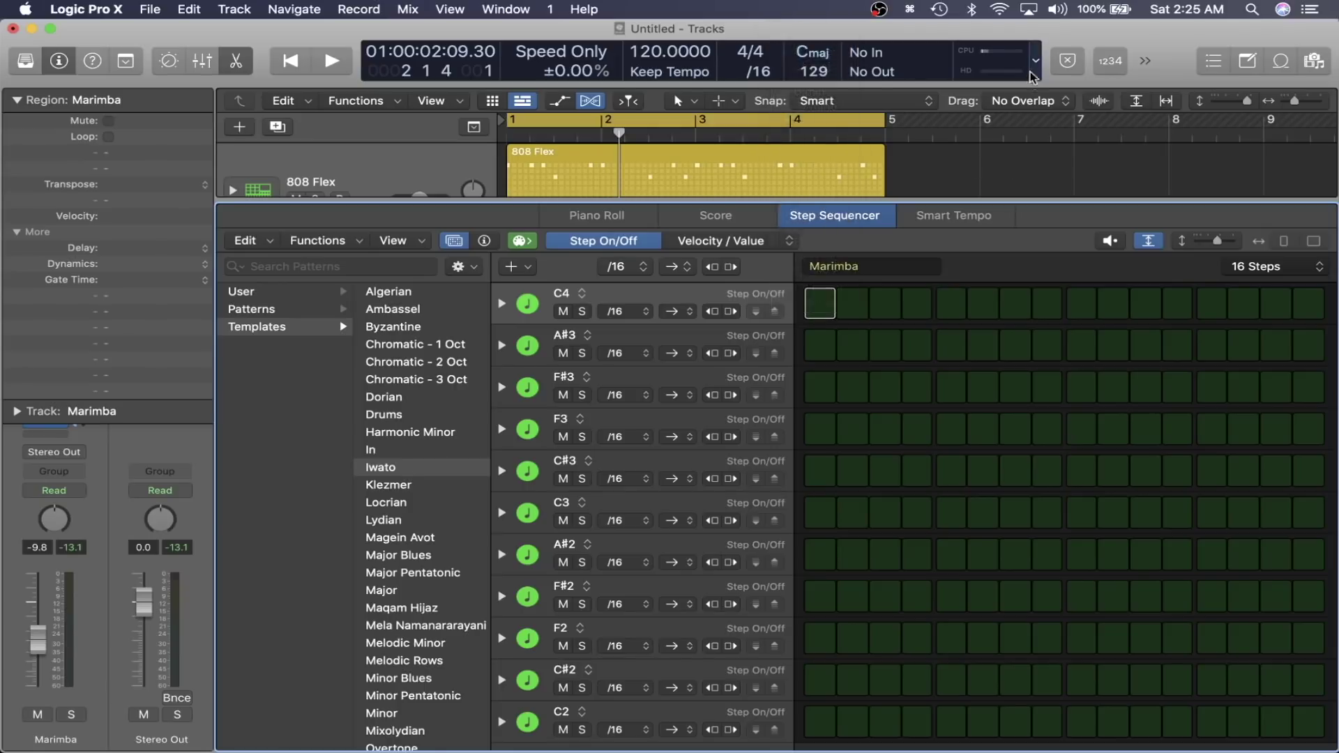
click(1036, 60)
scroll(1032, 83, up, 2)
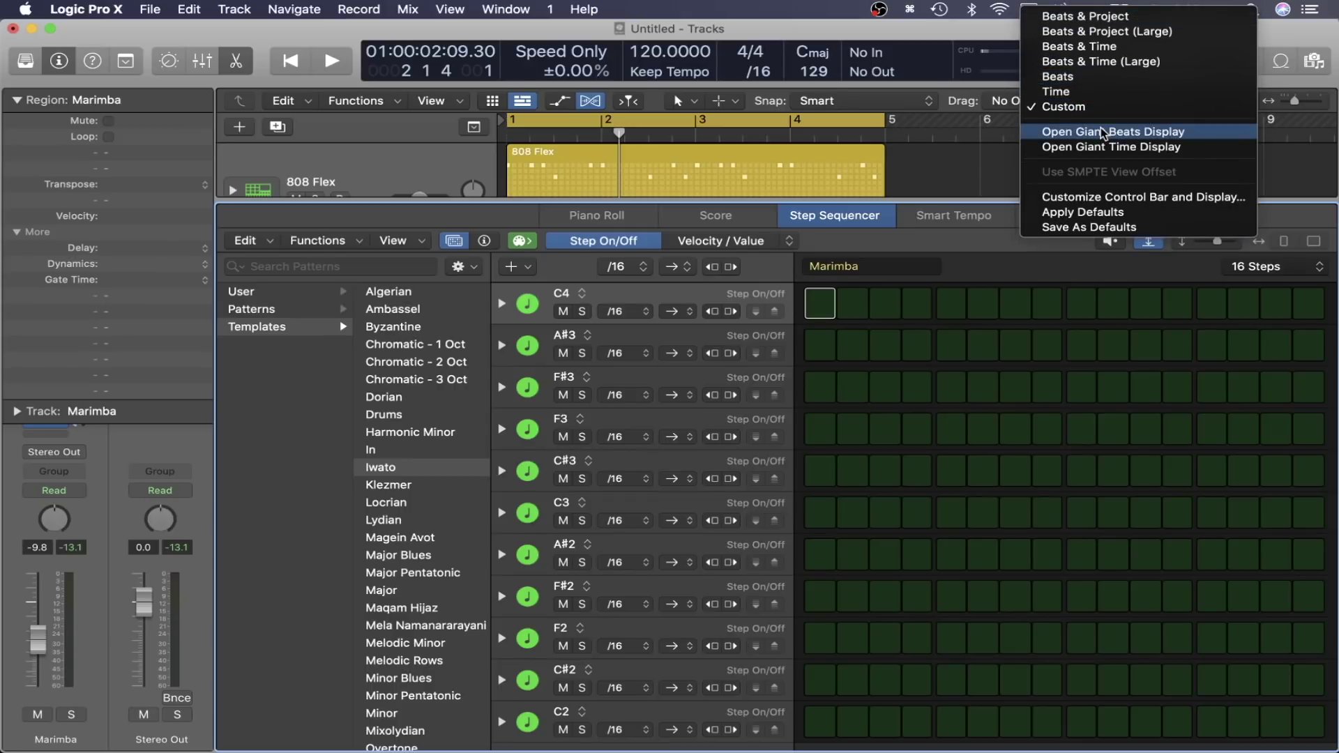
click(1105, 212)
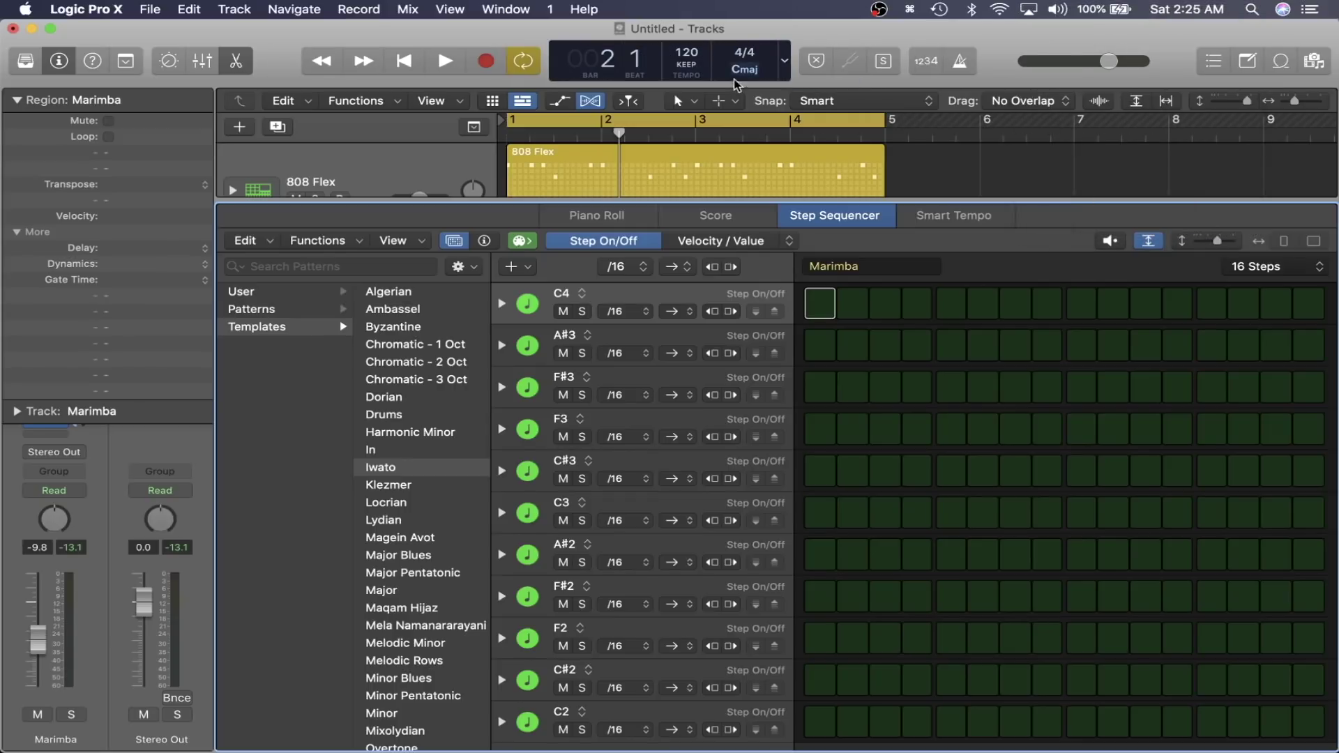
- Set the project key to A♭ minor with the region deselected, then reopen the Marimba pattern region
key(e)
click(903, 164)
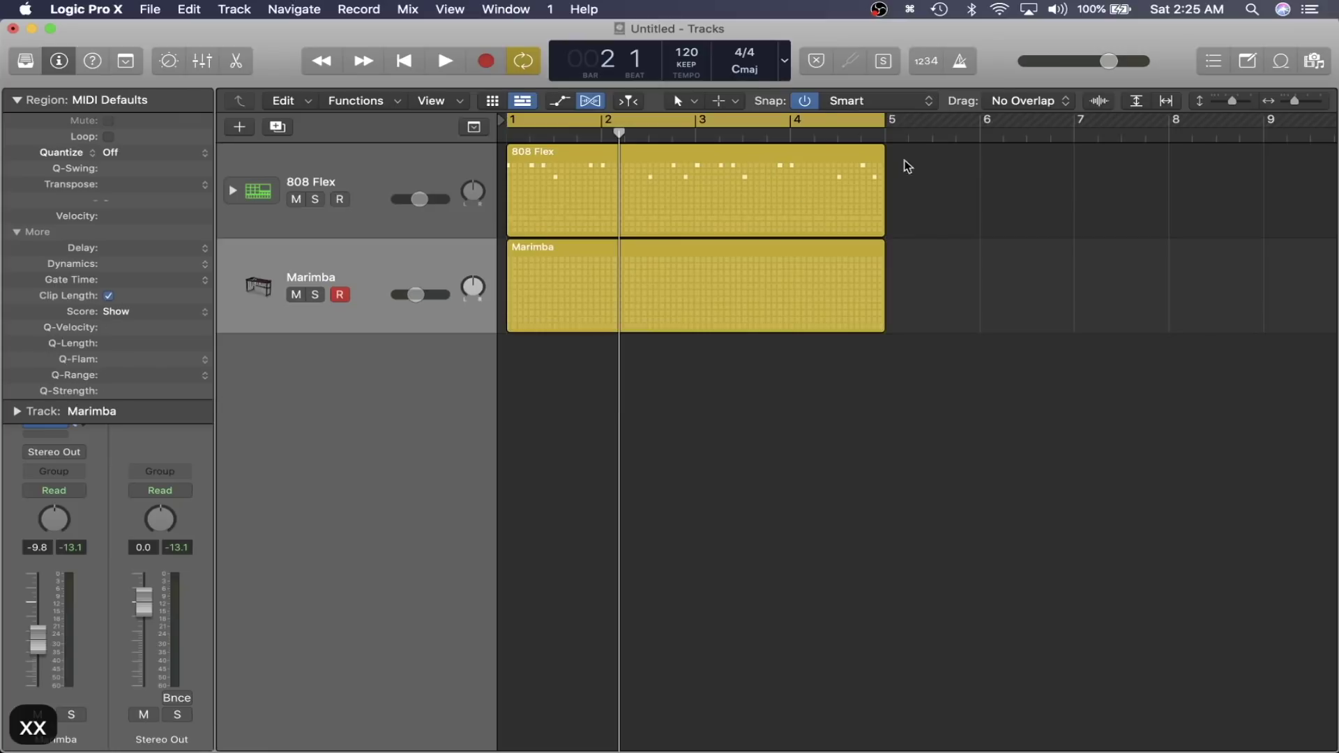
click(761, 73)
click(767, 171)
click(581, 304)
key(e)
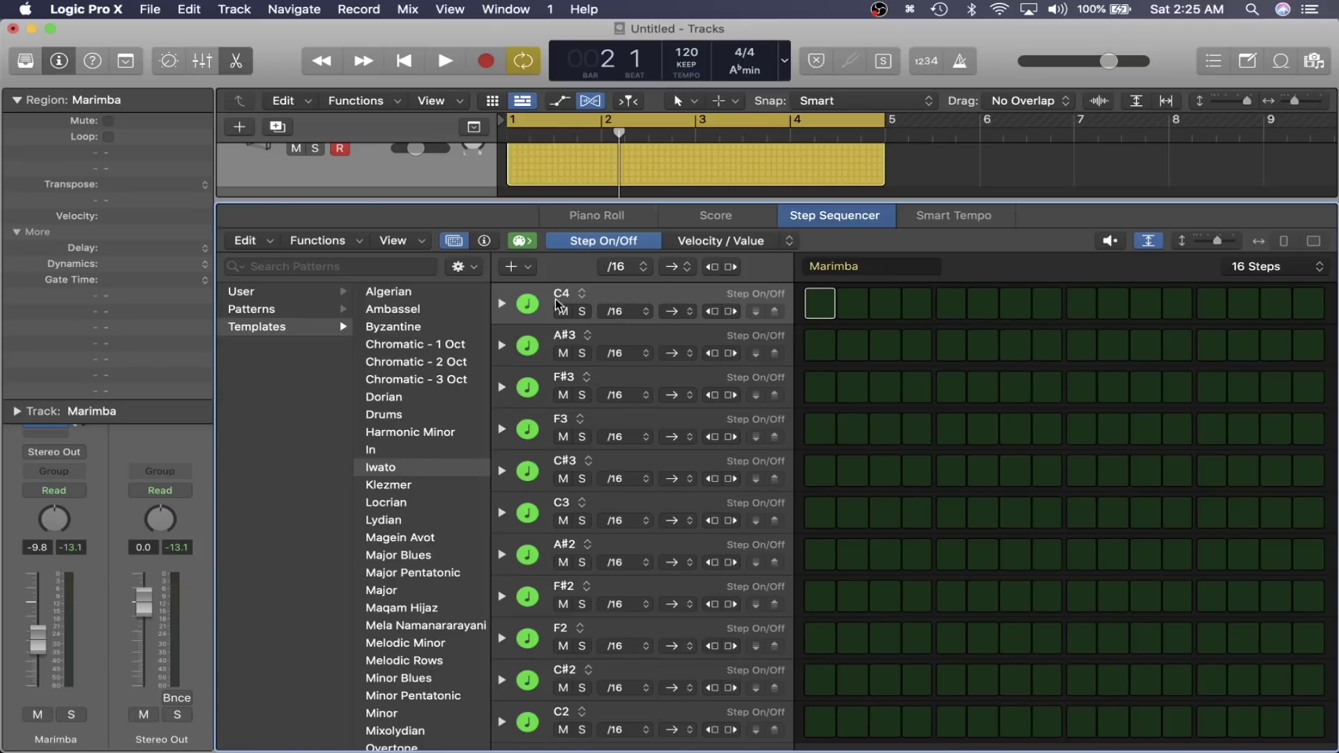
- Apply the Iwato scale template to the Marimba rows and change the project key to E minor
click(442, 450)
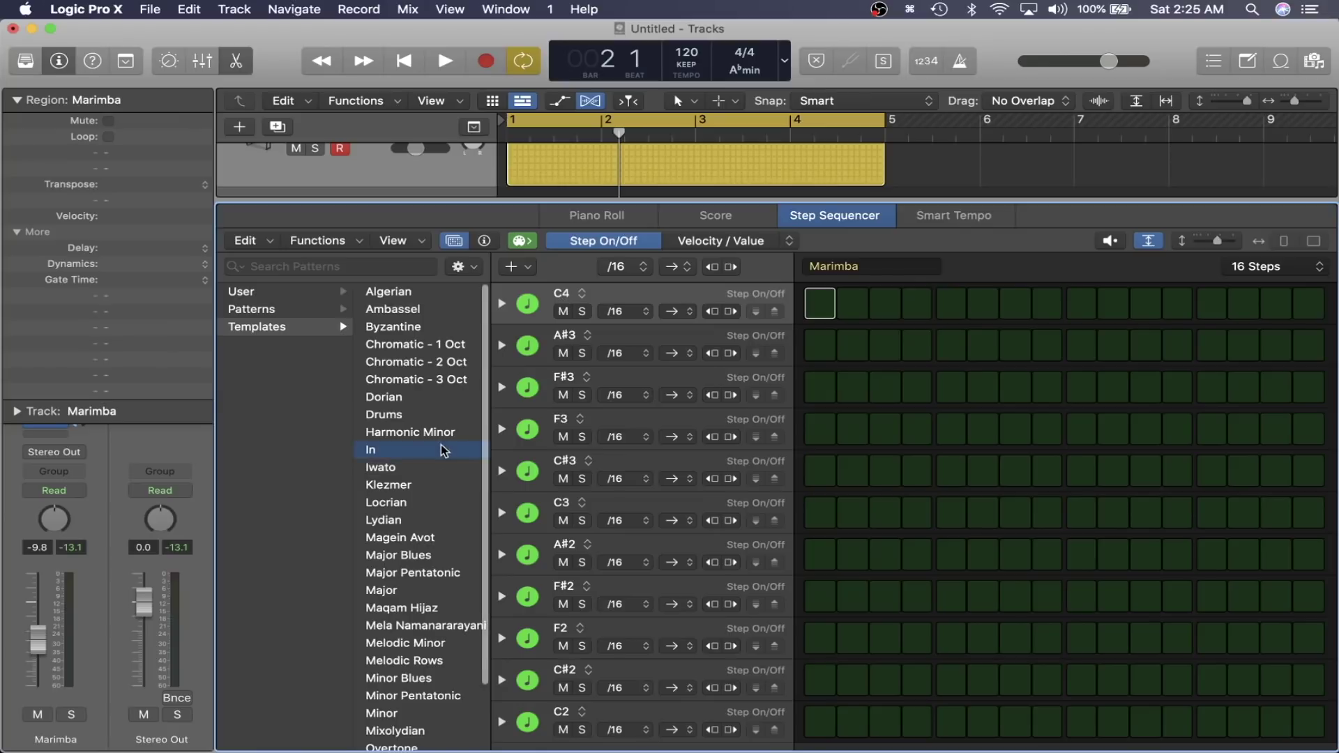
click(437, 469)
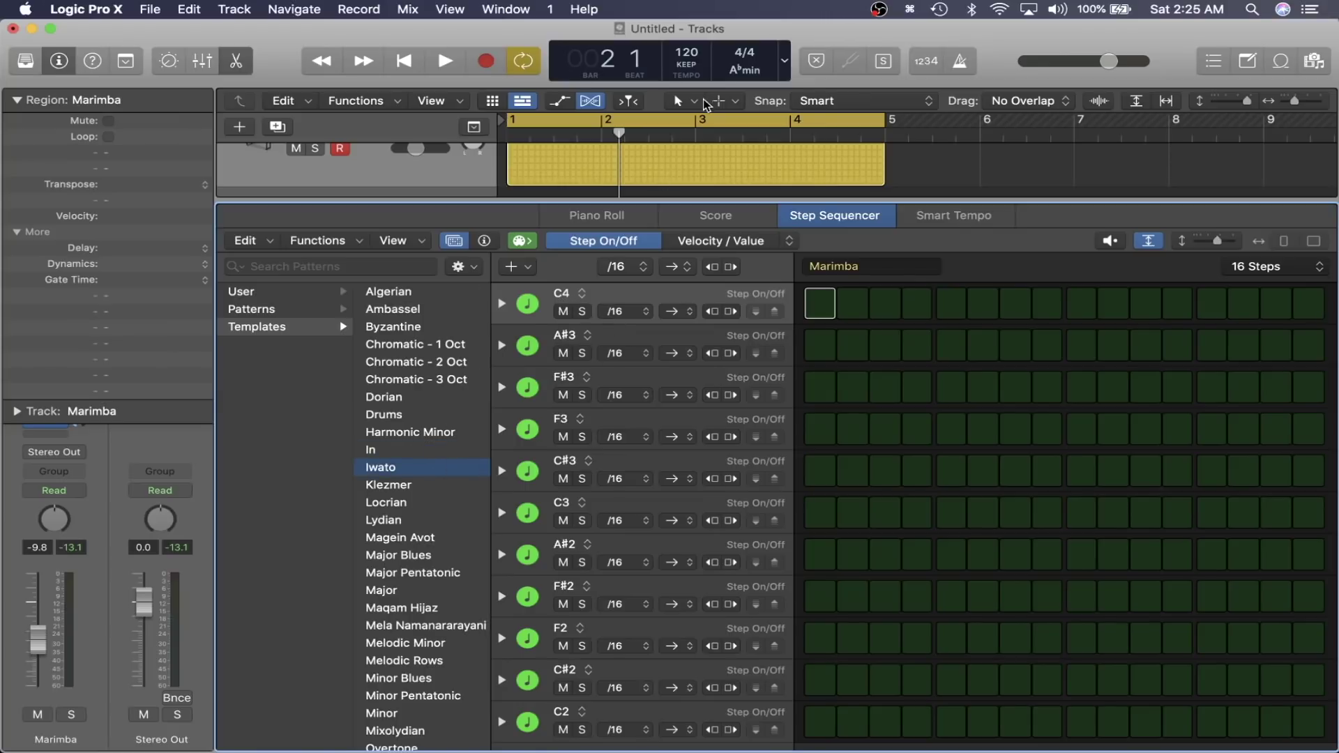
click(758, 70)
click(735, 147)
click(433, 450)
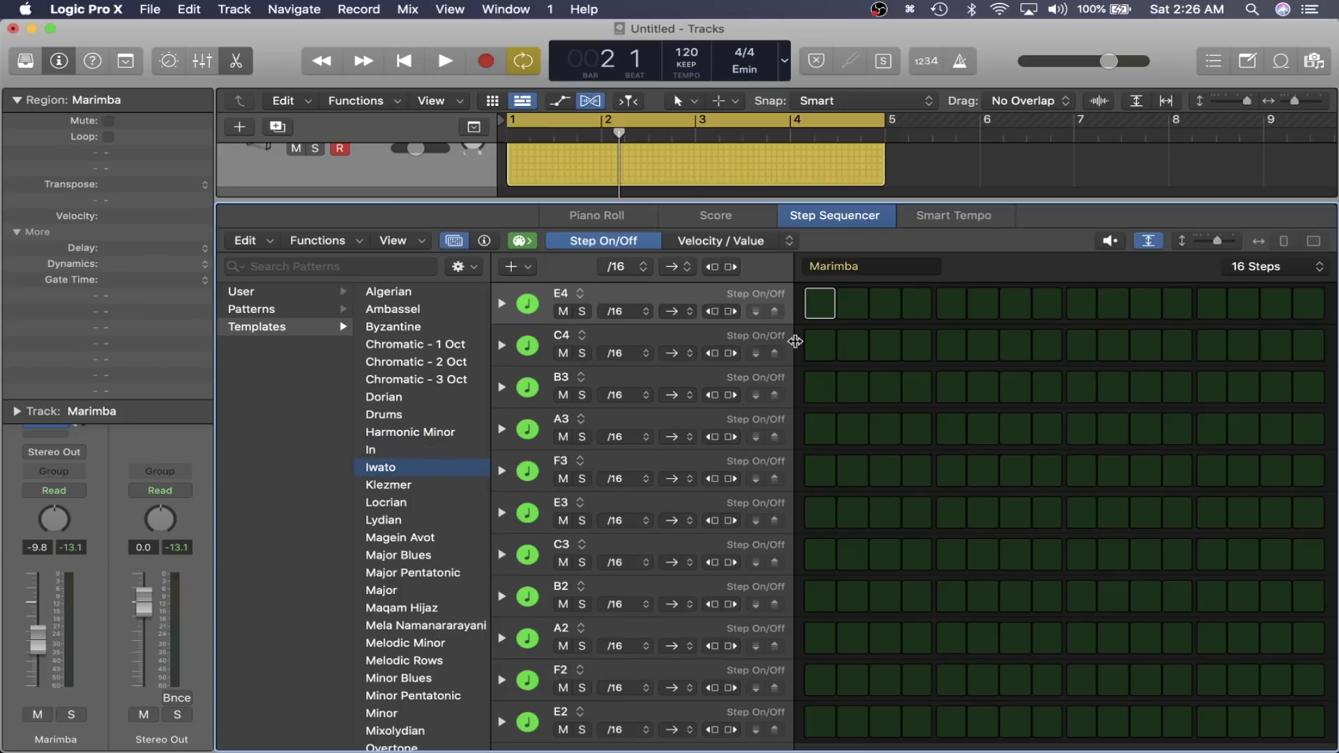
click(818, 357)
key(Down)
key(Down)
key(Down)
key(Down)
key(Down)
key(Down)
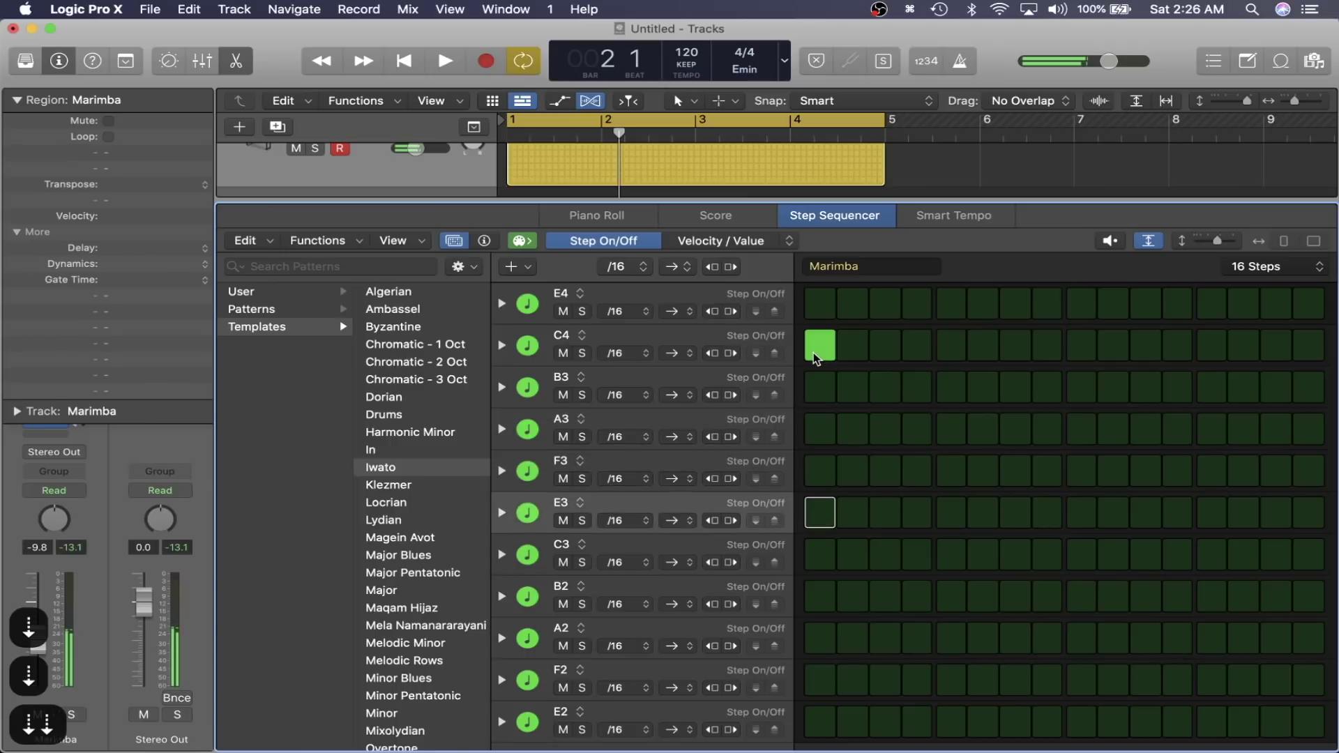
key(Down)
key(Down)
click(816, 353)
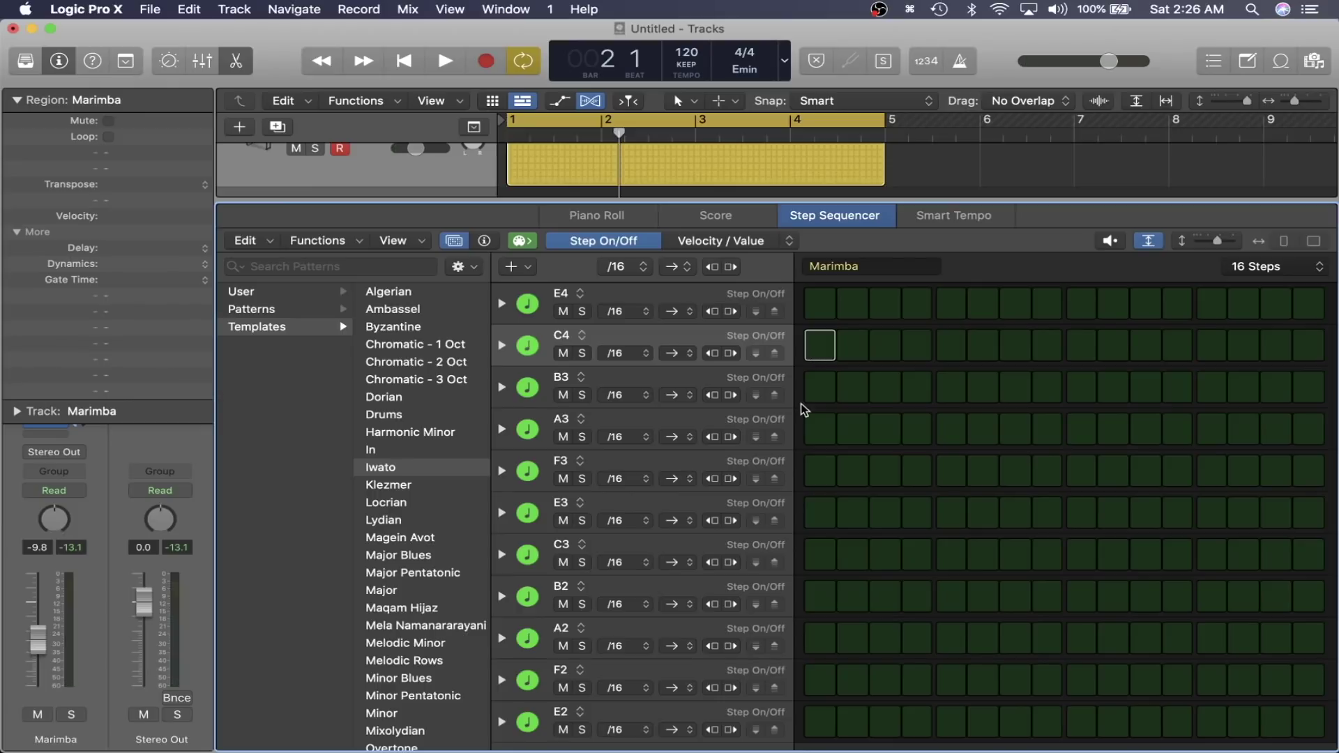
key(space)
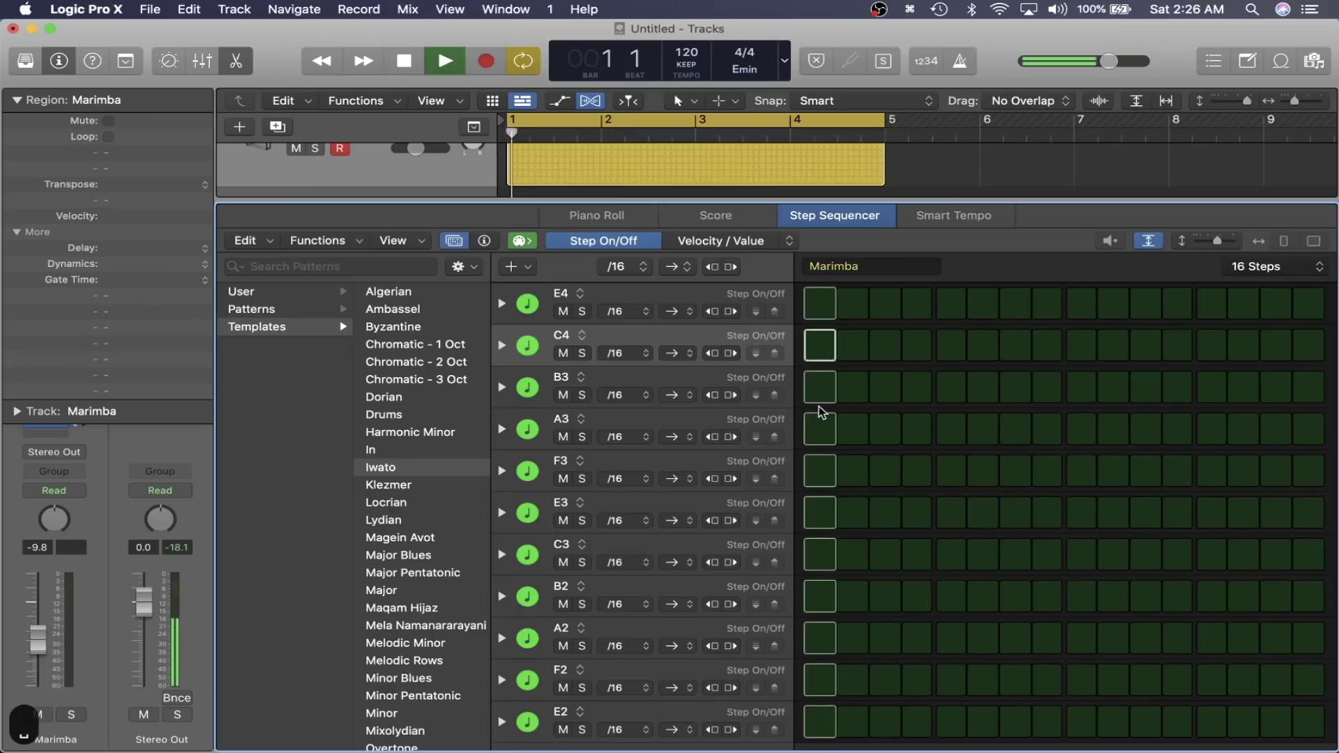
key(space)
click(825, 435)
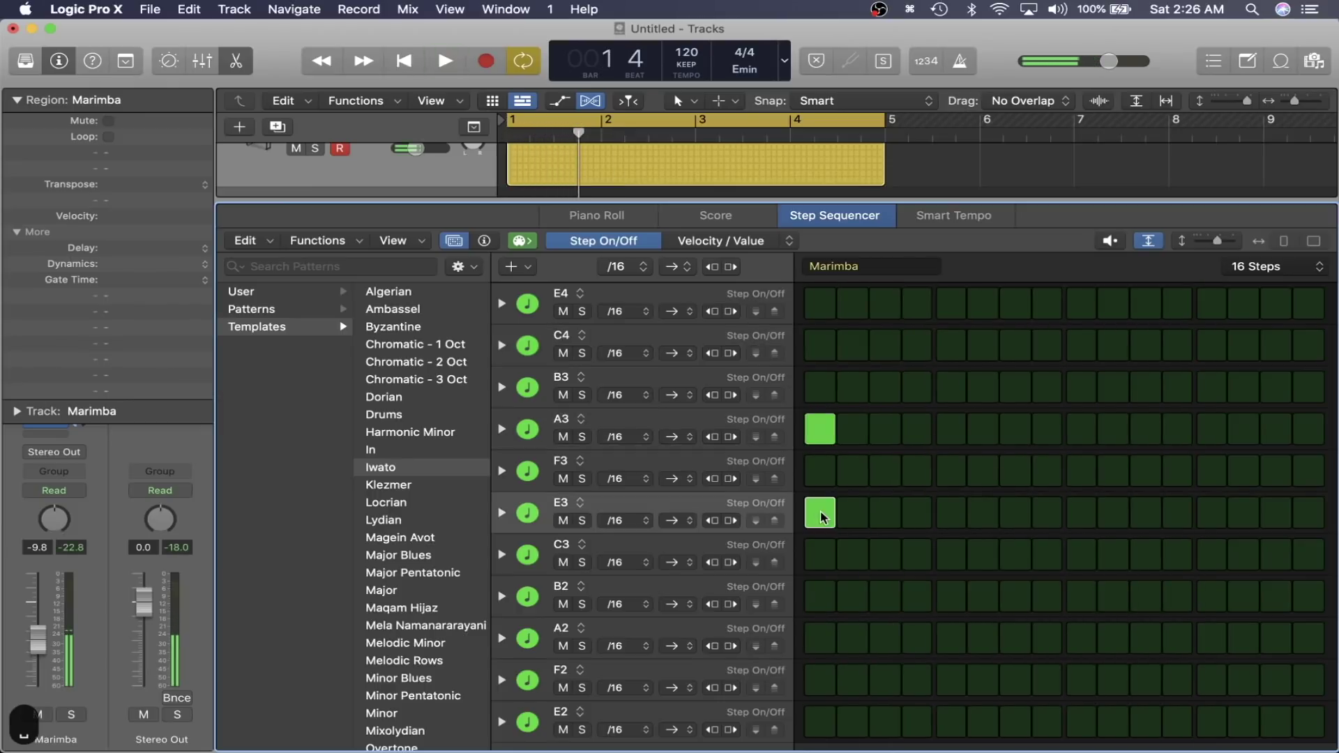
click(822, 512)
click(825, 562)
key(space)
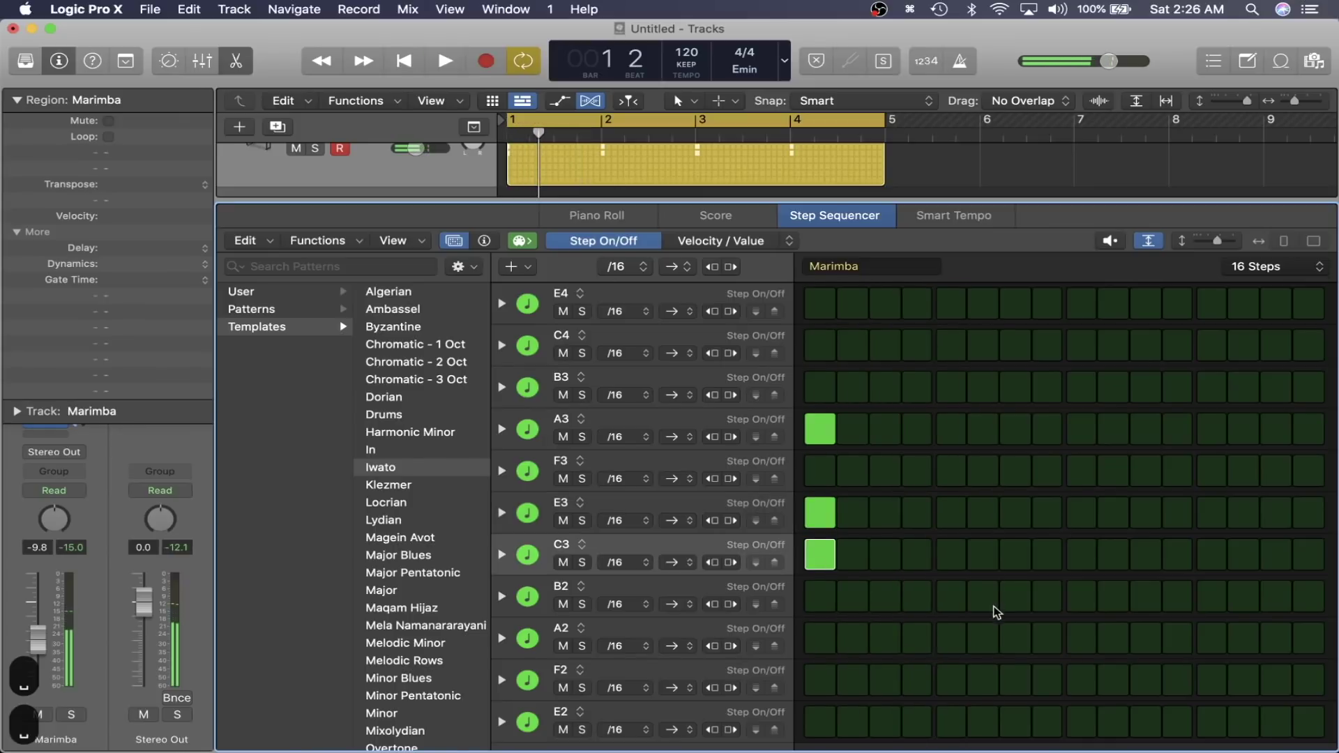
click(1009, 601)
key(space)
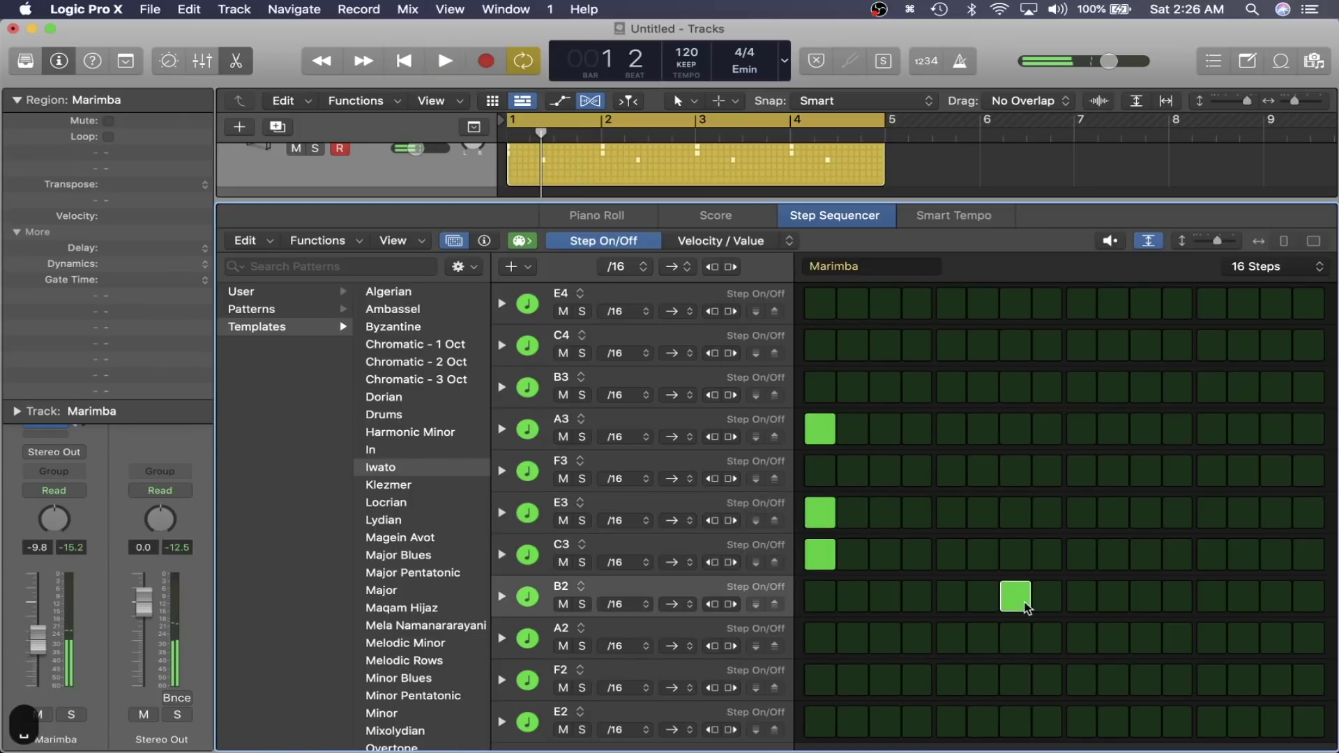
key(space)
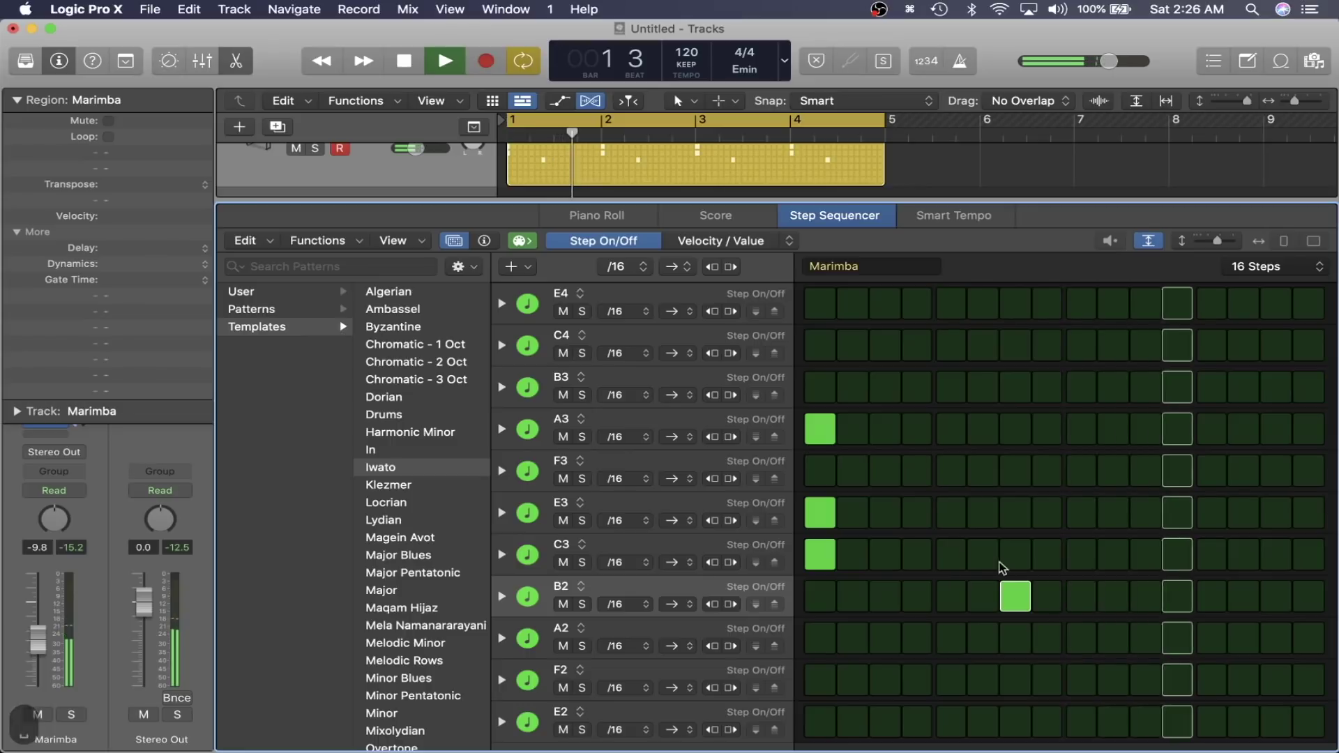
key(space)
click(1015, 596)
drag(819, 554, 830, 486)
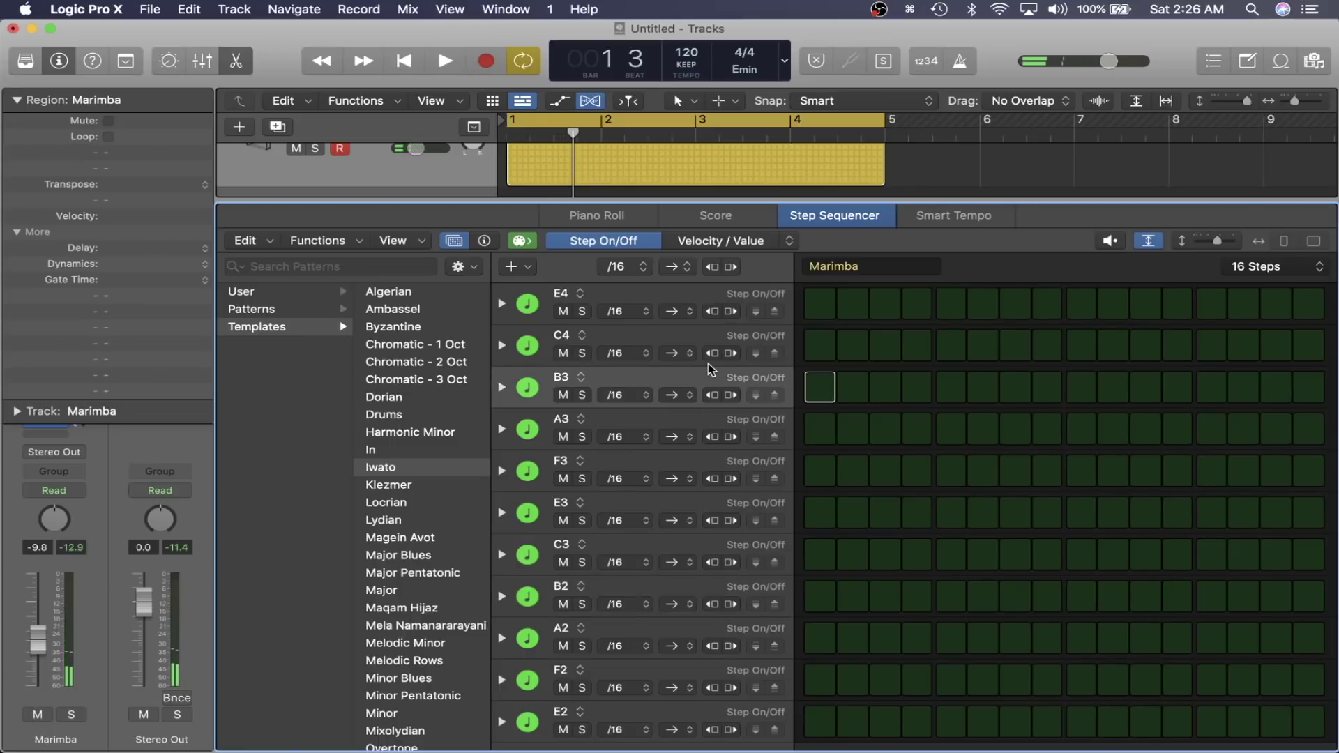
- Set every Marimba row to /8 eighth-note steps and hide the Pattern Browser
key(ctrl+equal)
key(ctrl+equal)
key(ctrl+minus)
key(ctrl+minus)
key(ctrl+minus)
key(ctrl+minus)
click(623, 267)
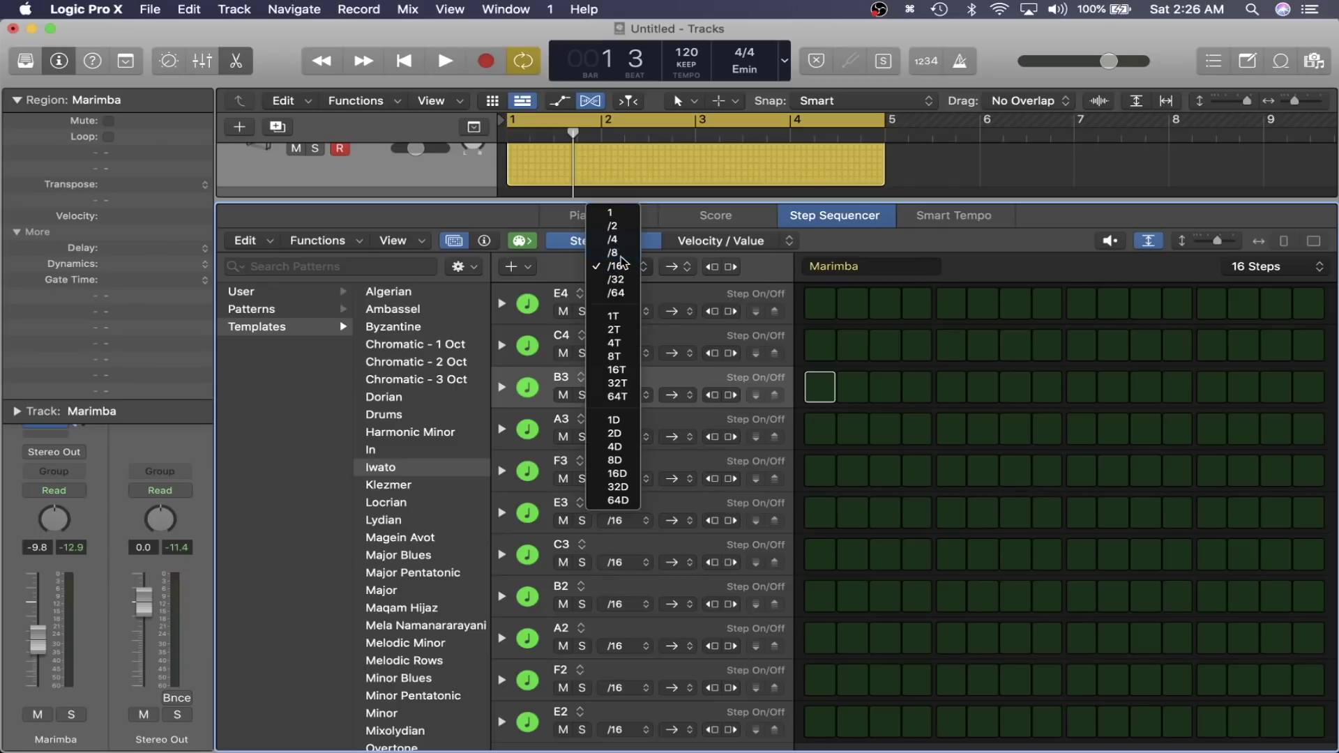
click(613, 252)
click(455, 243)
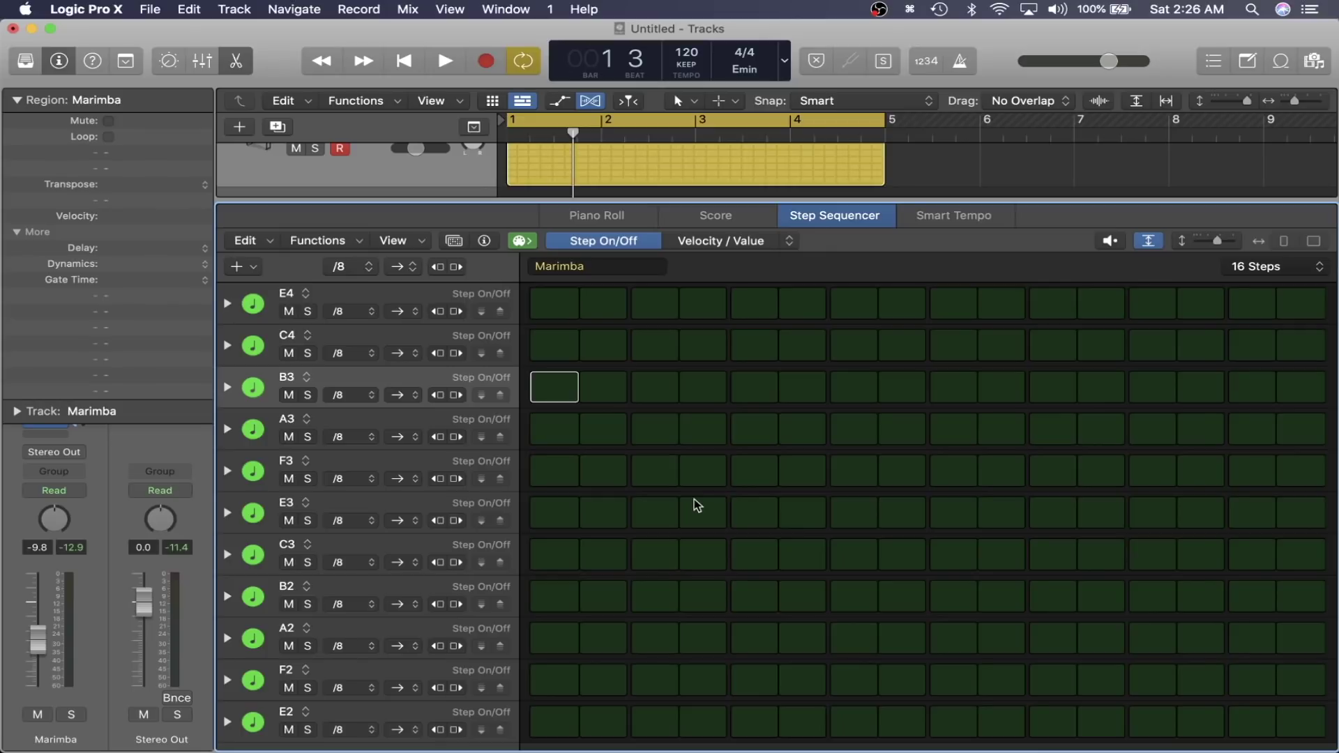
key(ctrl+shift+equal)
key(ctrl+shift+minus)
key(ctrl+shift+minus)
key(ctrl+shift+equal)
key(ctrl+shift+equal)
- Add an A3-E3-C3 chord on step 1, F3 on step 4 and E3-B2-A2 on step 5, then audition
click(554, 441)
click(556, 512)
click(560, 561)
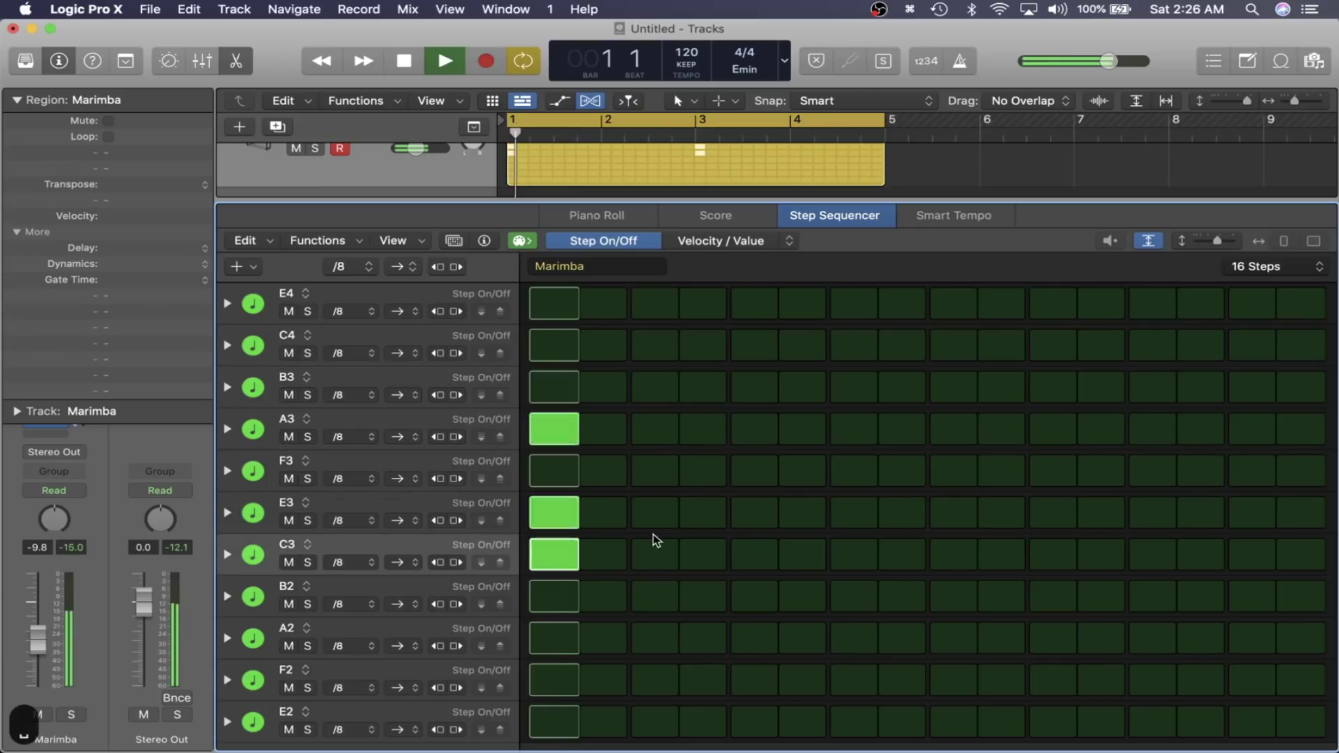
click(699, 468)
click(747, 530)
click(763, 597)
click(765, 638)
key(space)
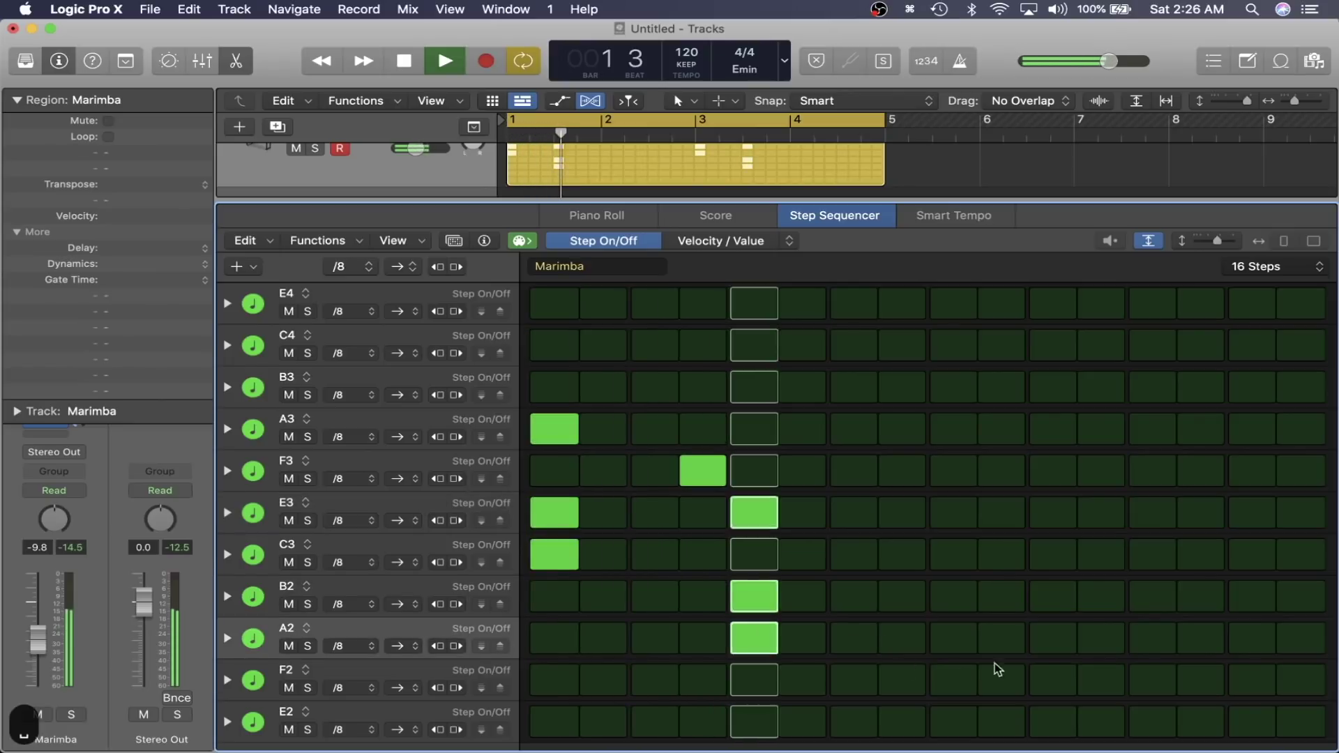
key(space)
- Add C3 on step 8 and a B2, E2 and E3 chord on step 9, then play it back
click(900, 555)
click(949, 673)
click(953, 679)
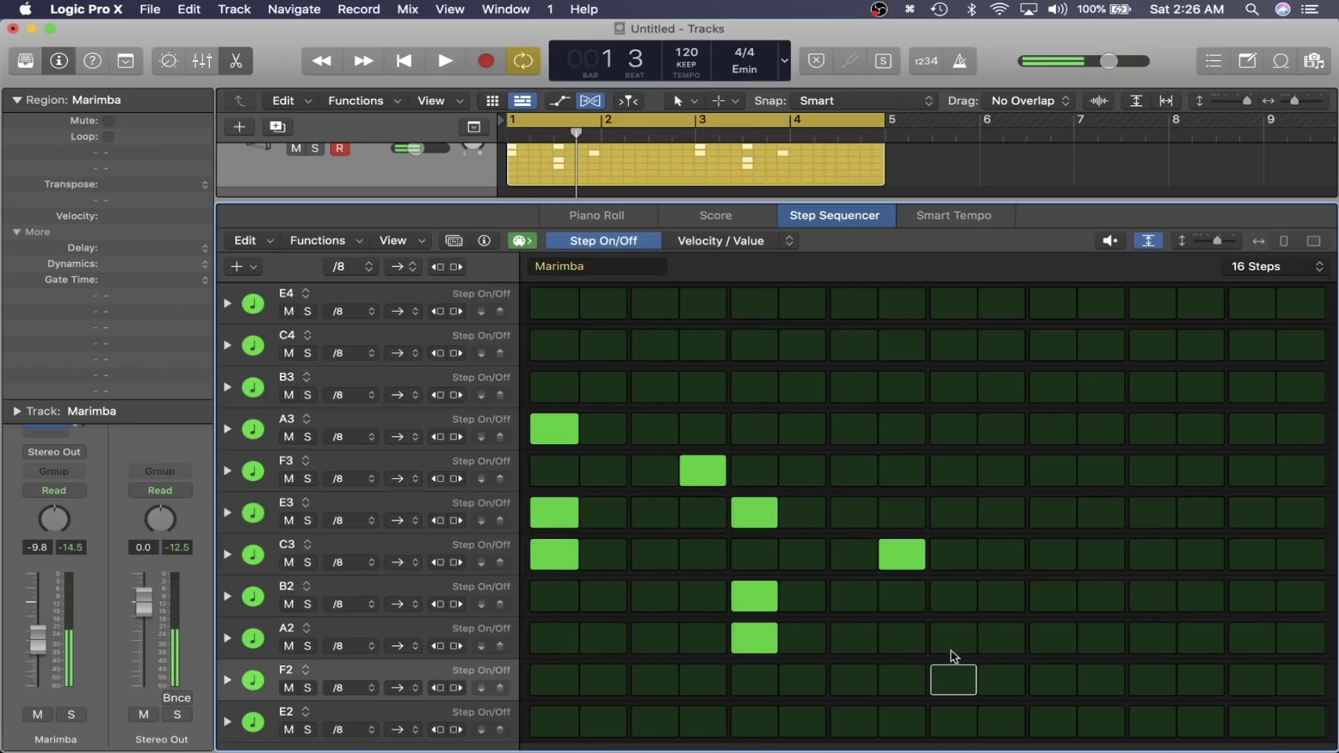
click(951, 554)
click(951, 558)
click(954, 596)
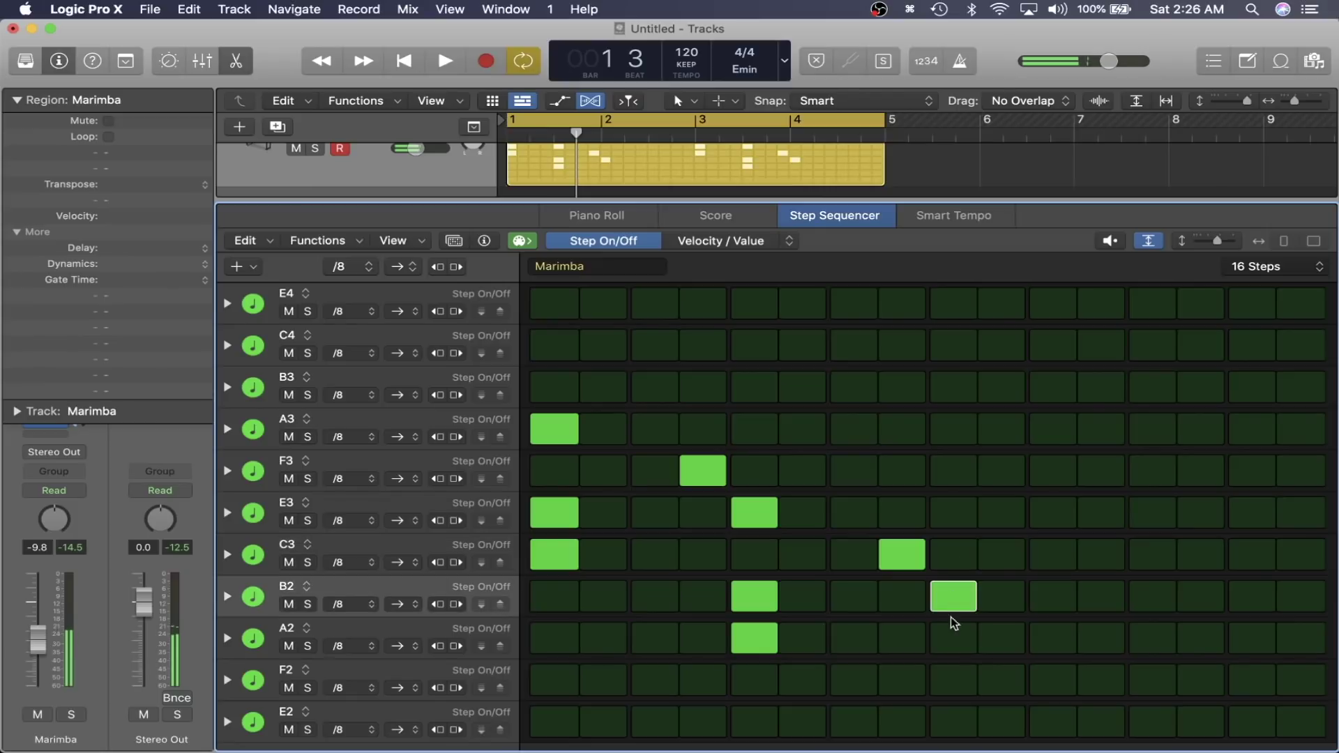
click(953, 721)
click(953, 470)
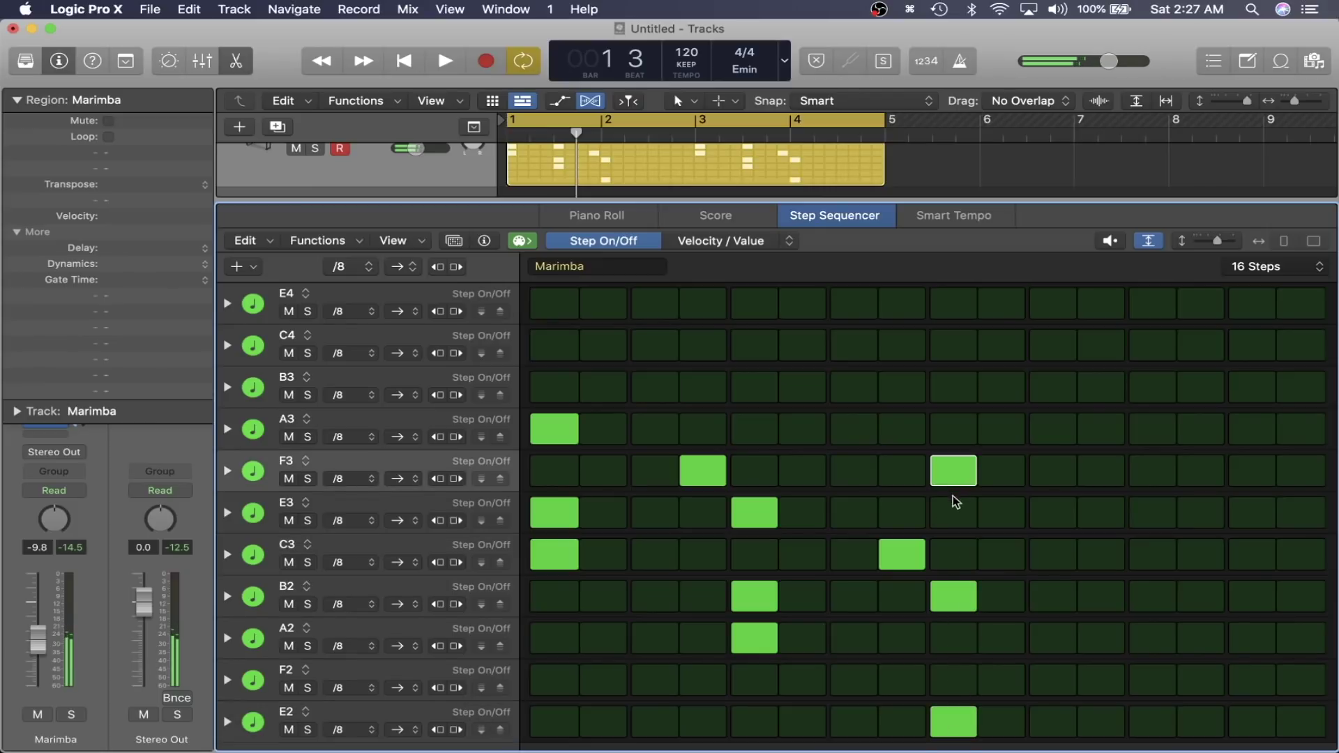
click(953, 512)
click(953, 428)
click(953, 471)
click(954, 429)
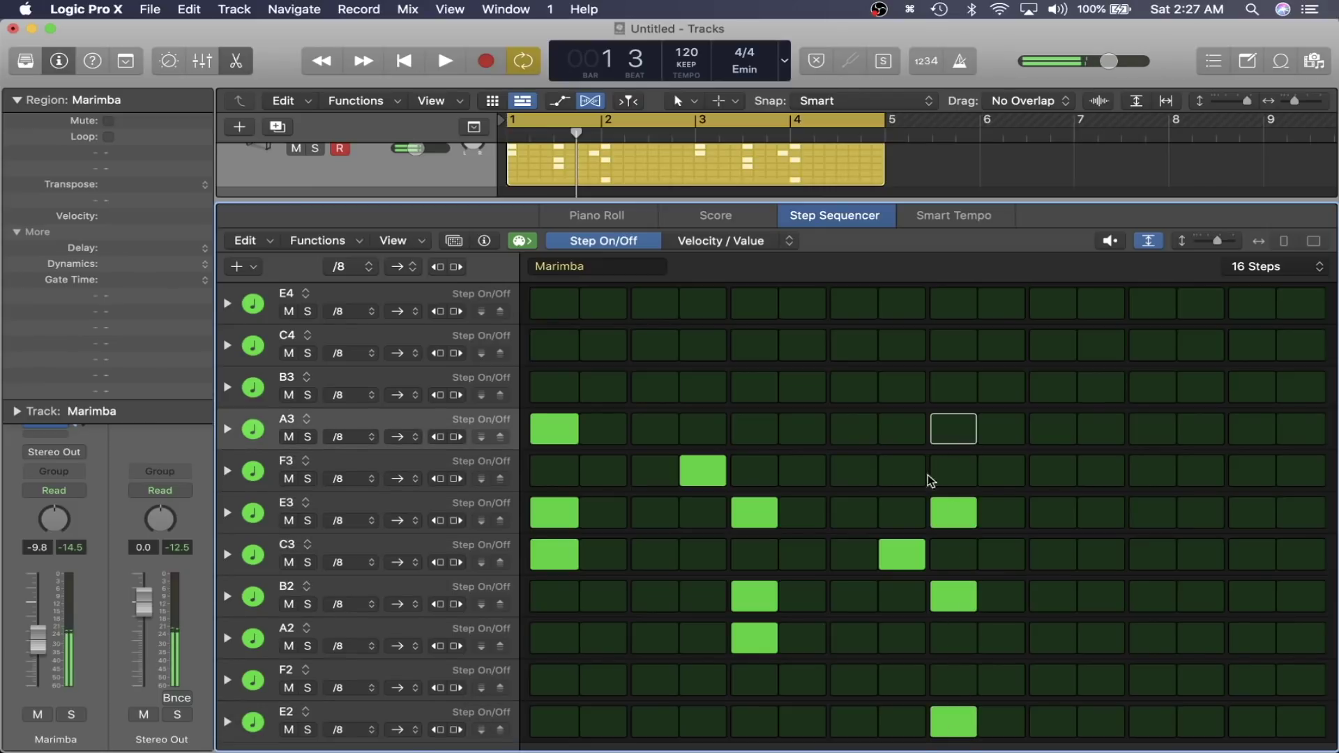
key(space)
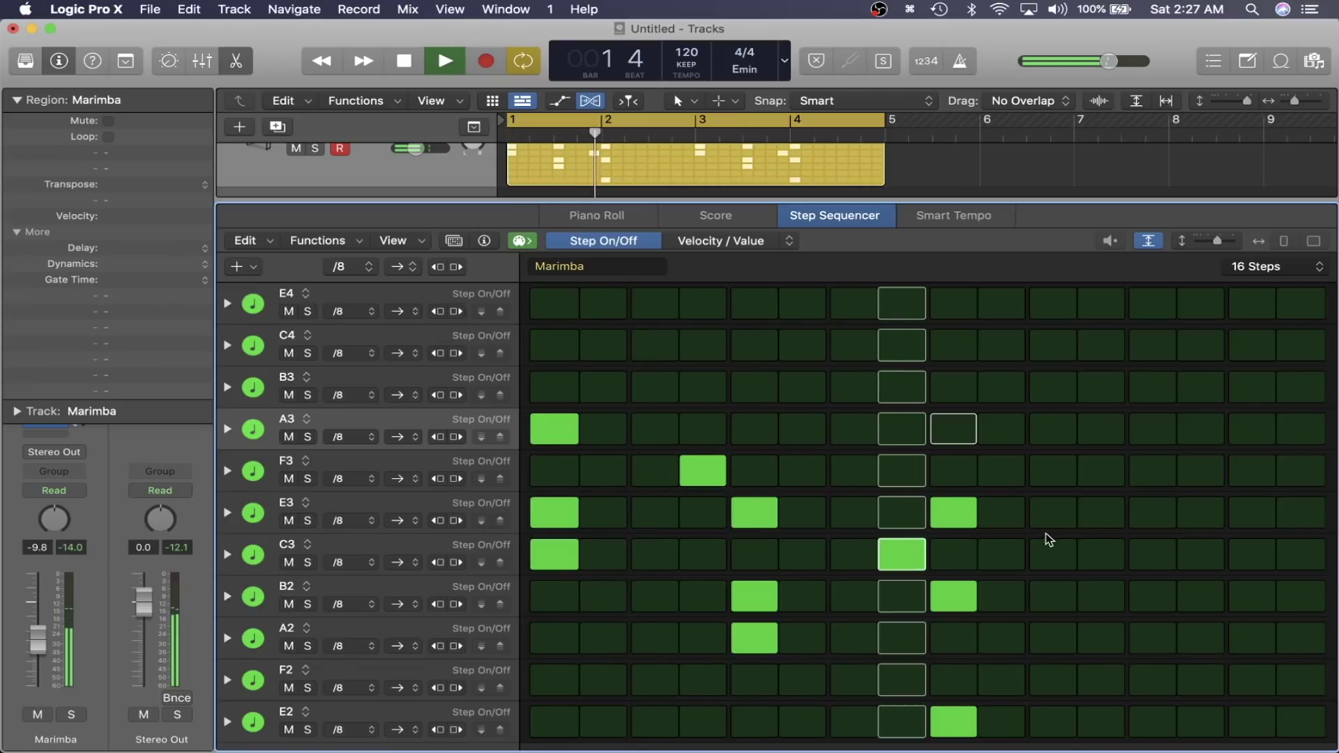
- Add an E3-B2-E2 chord on step 13 and listen to the full pattern
click(1159, 522)
key(space)
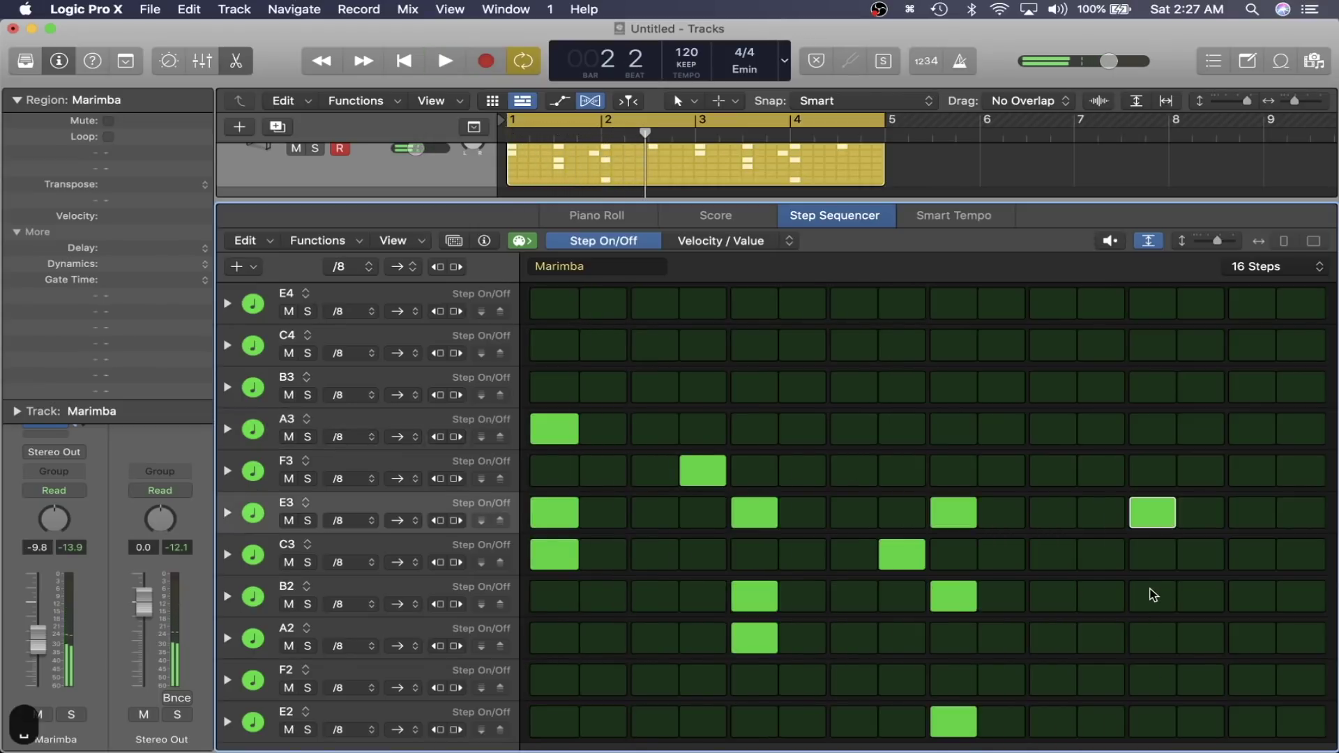
click(1153, 595)
click(1152, 719)
key(space)
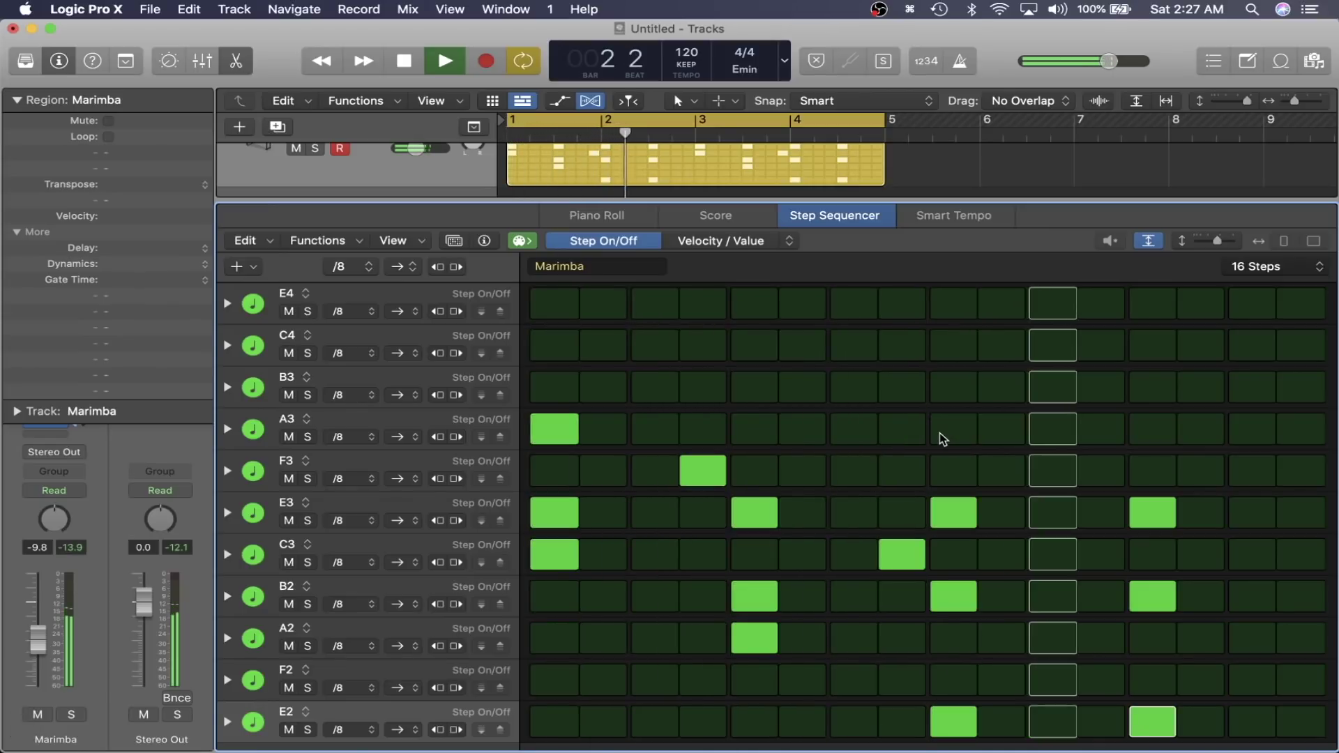
key(x)
key(x)
key(space)
key(e)
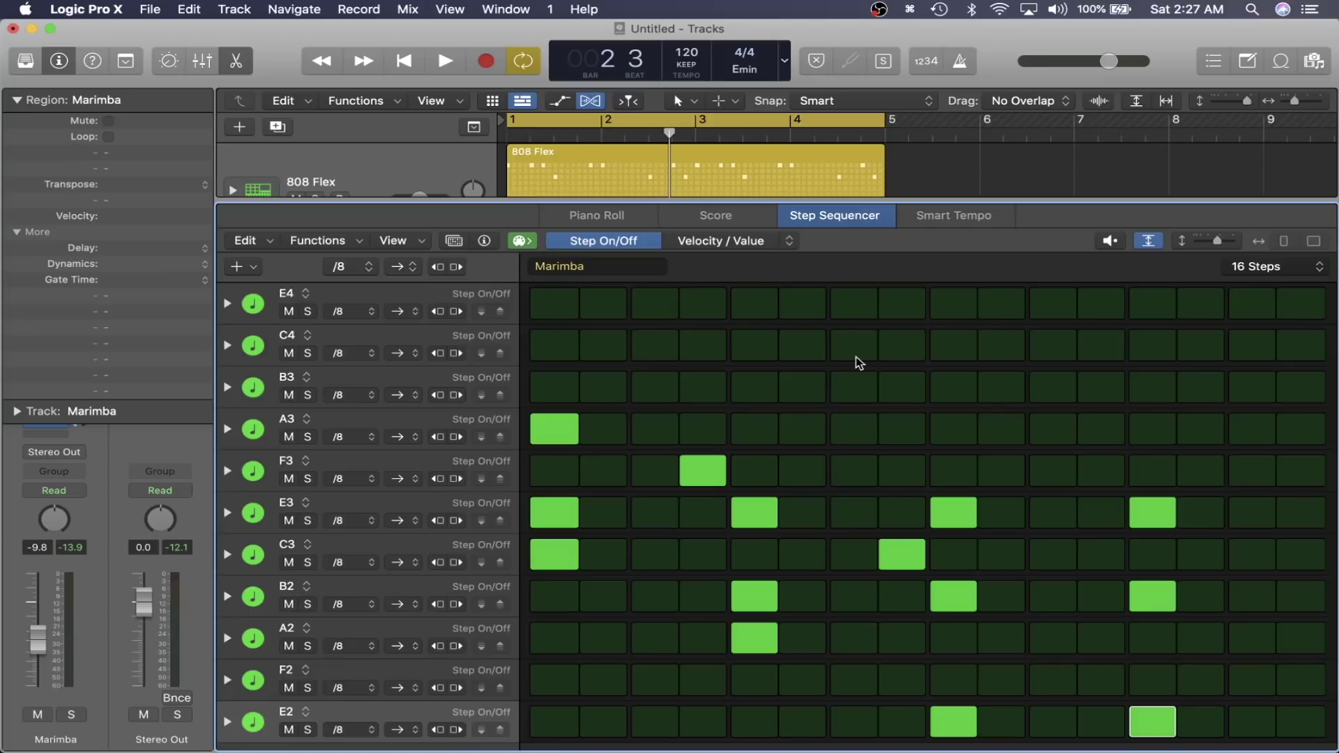
- Audition the Marimba pattern with every row set to reverse playback
click(418, 265)
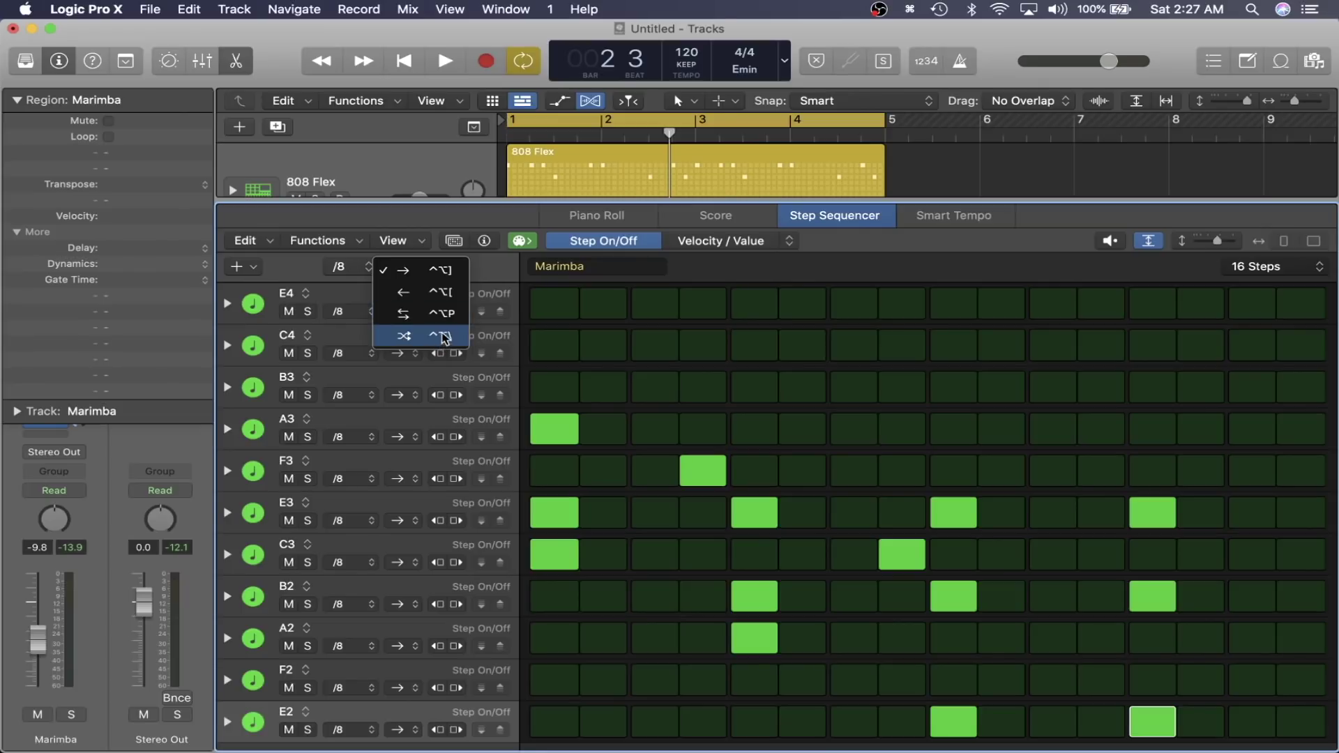
click(492, 279)
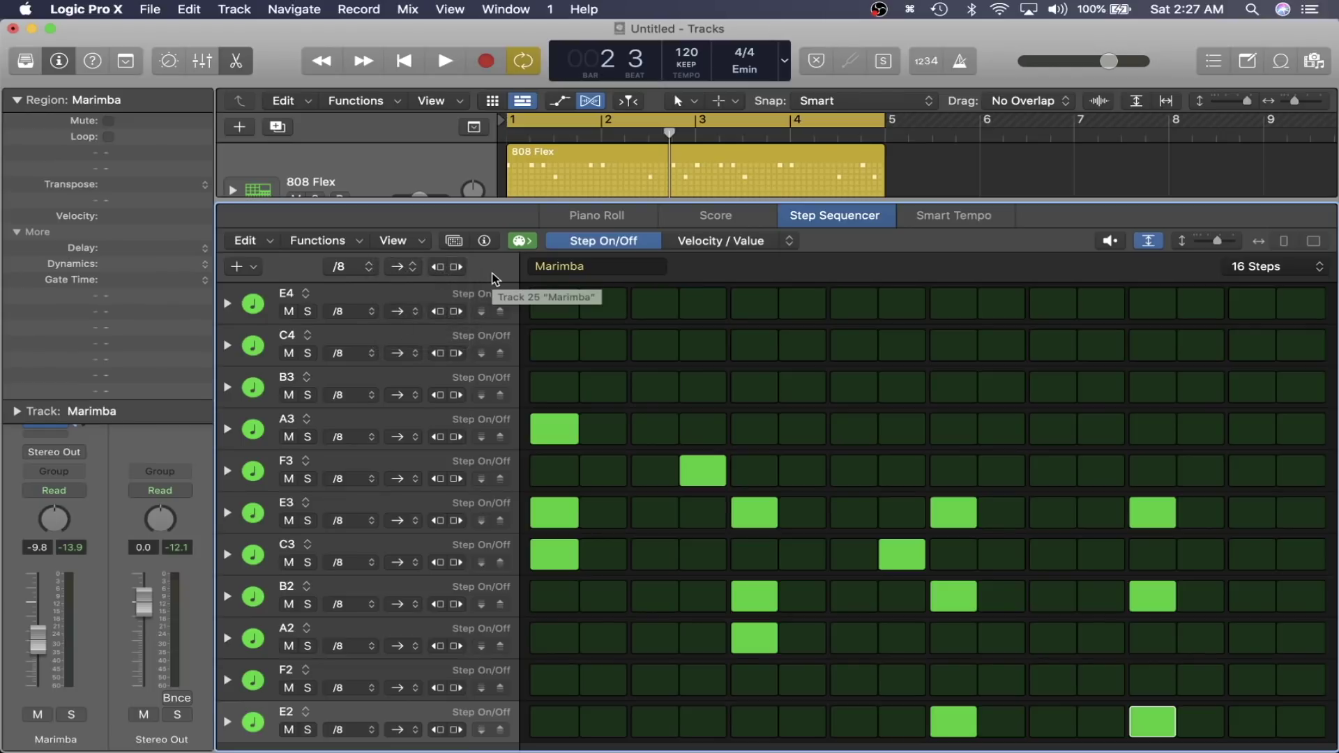
key(ctrl+alt+bracketright)
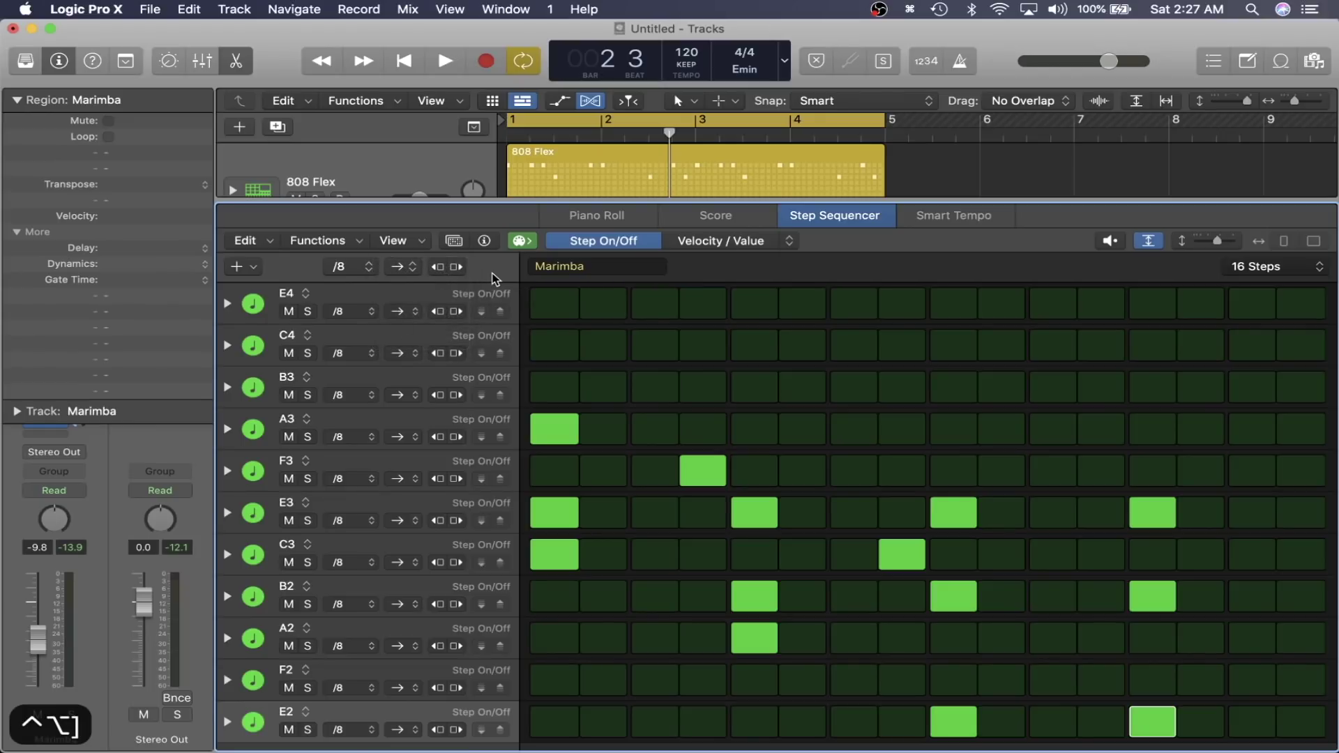
key(ctrl+alt+bracketleft)
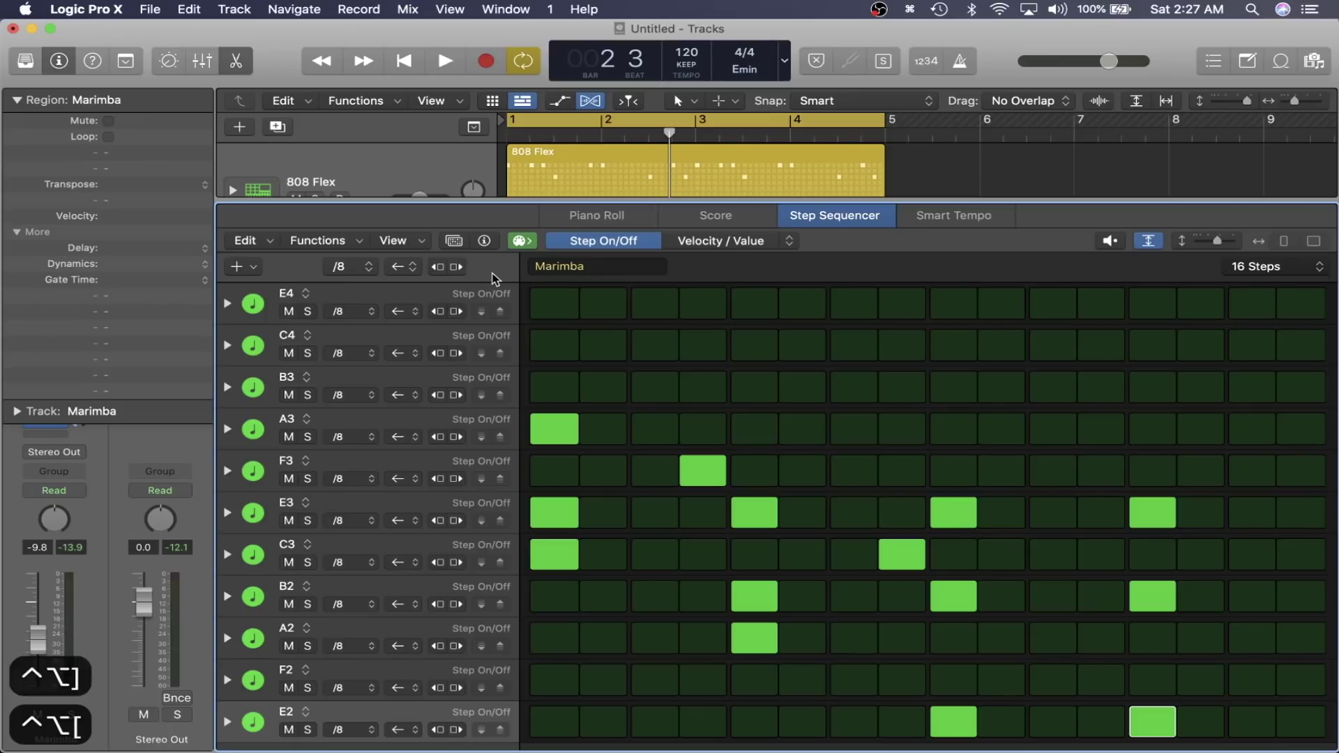
key(space)
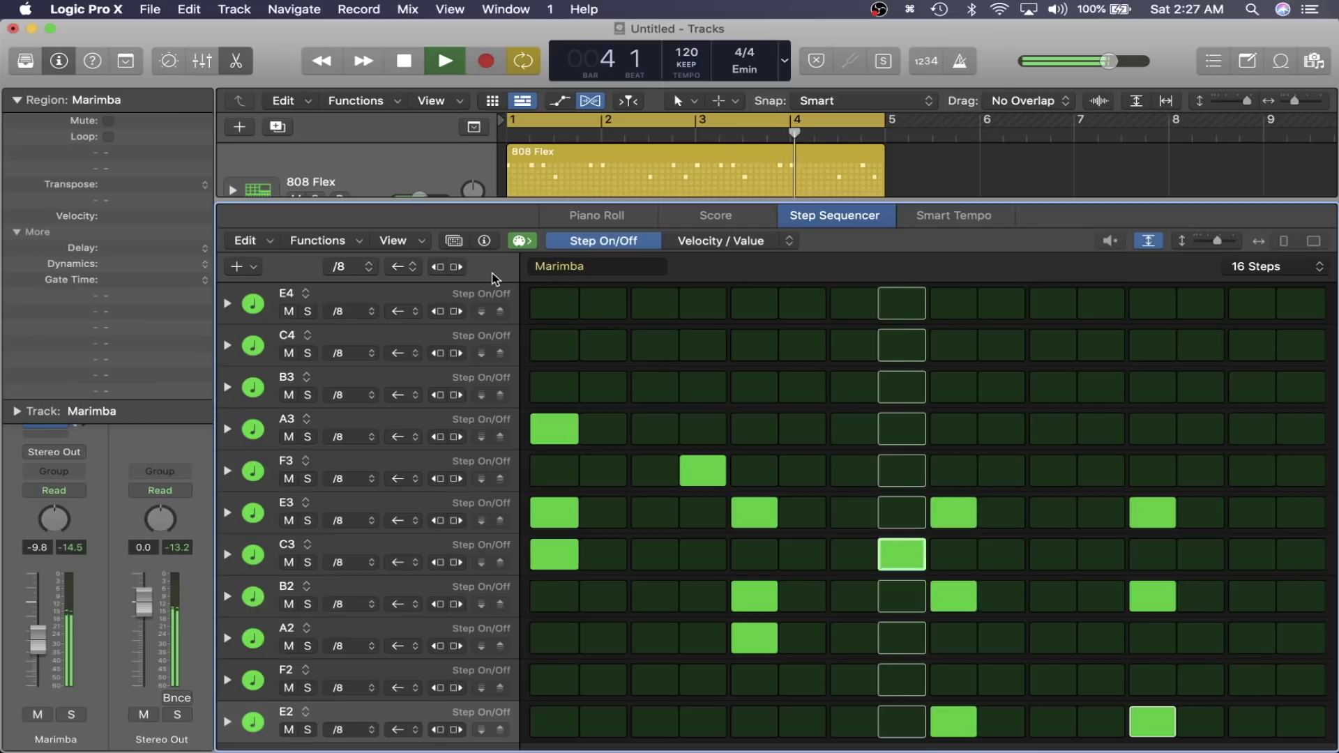
key(space)
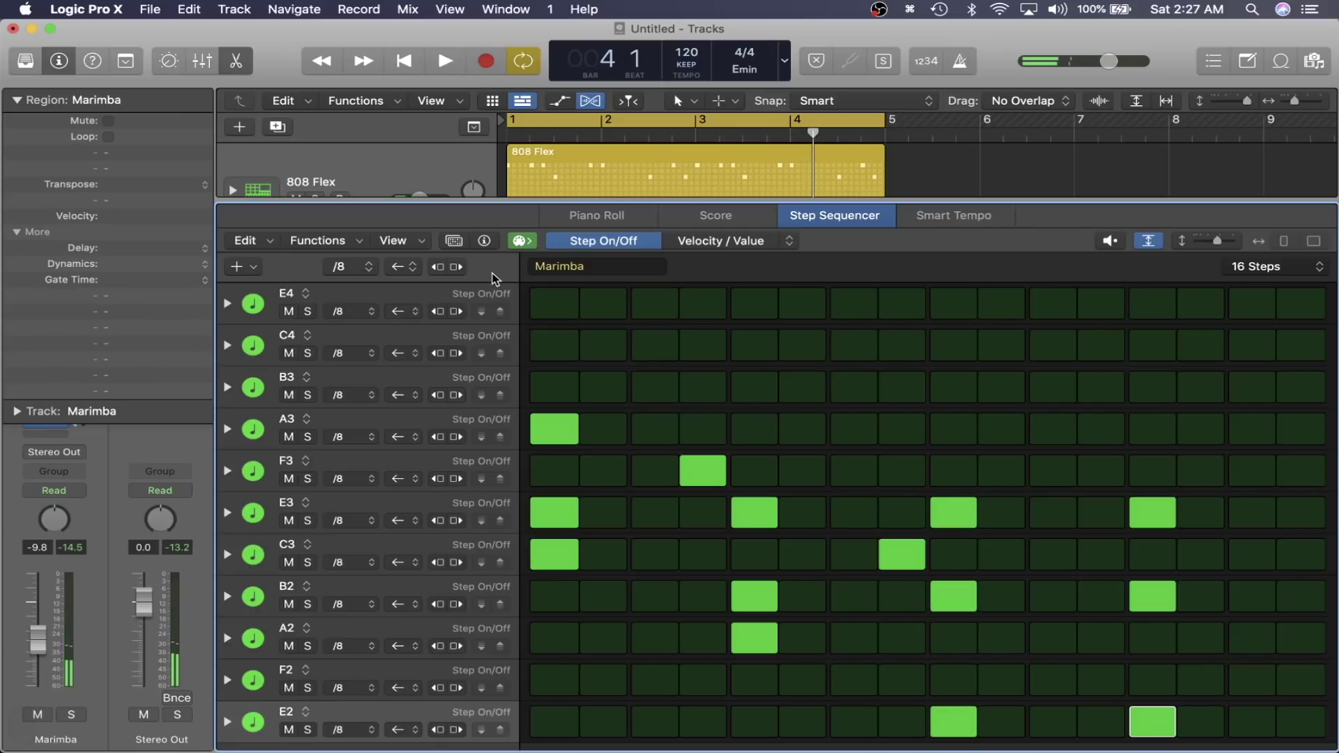
- Play the pattern forward, switching briefly to Reverse and back to Forward
key(ctrl+alt+bracketright)
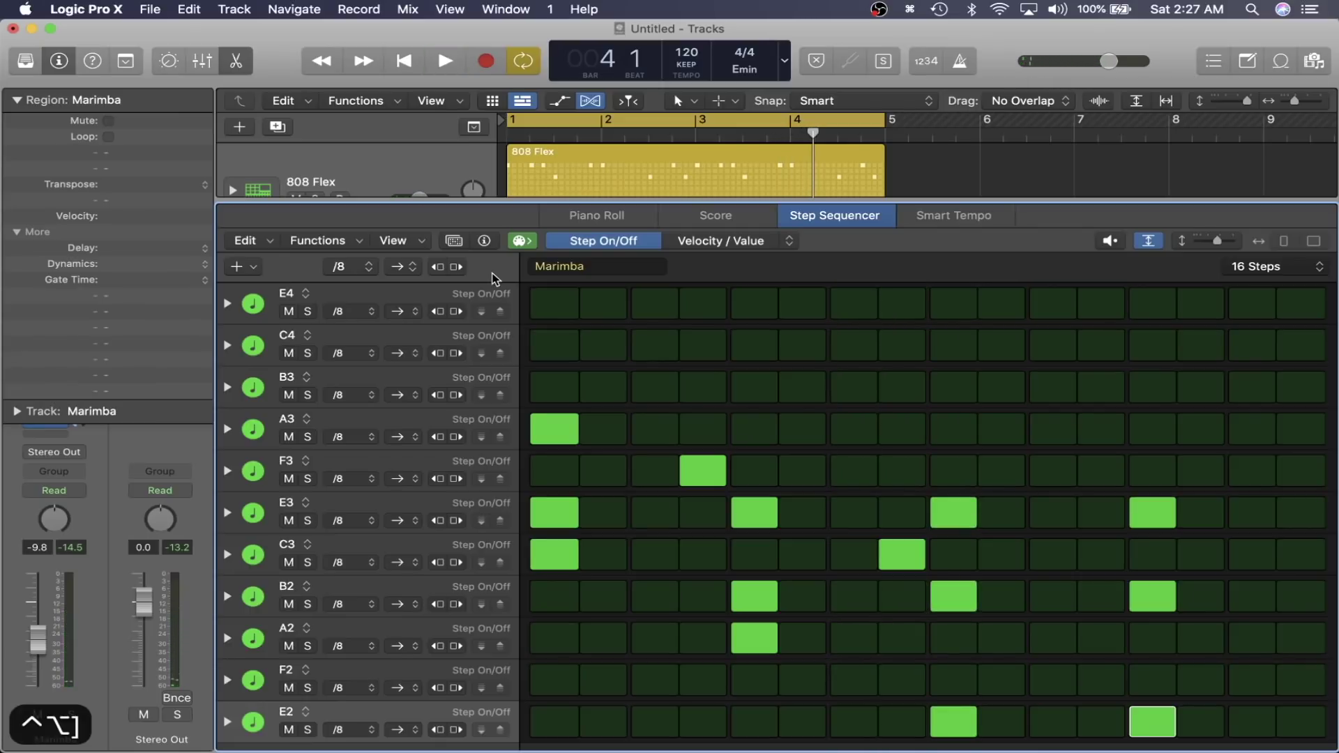
key(space)
click(397, 267)
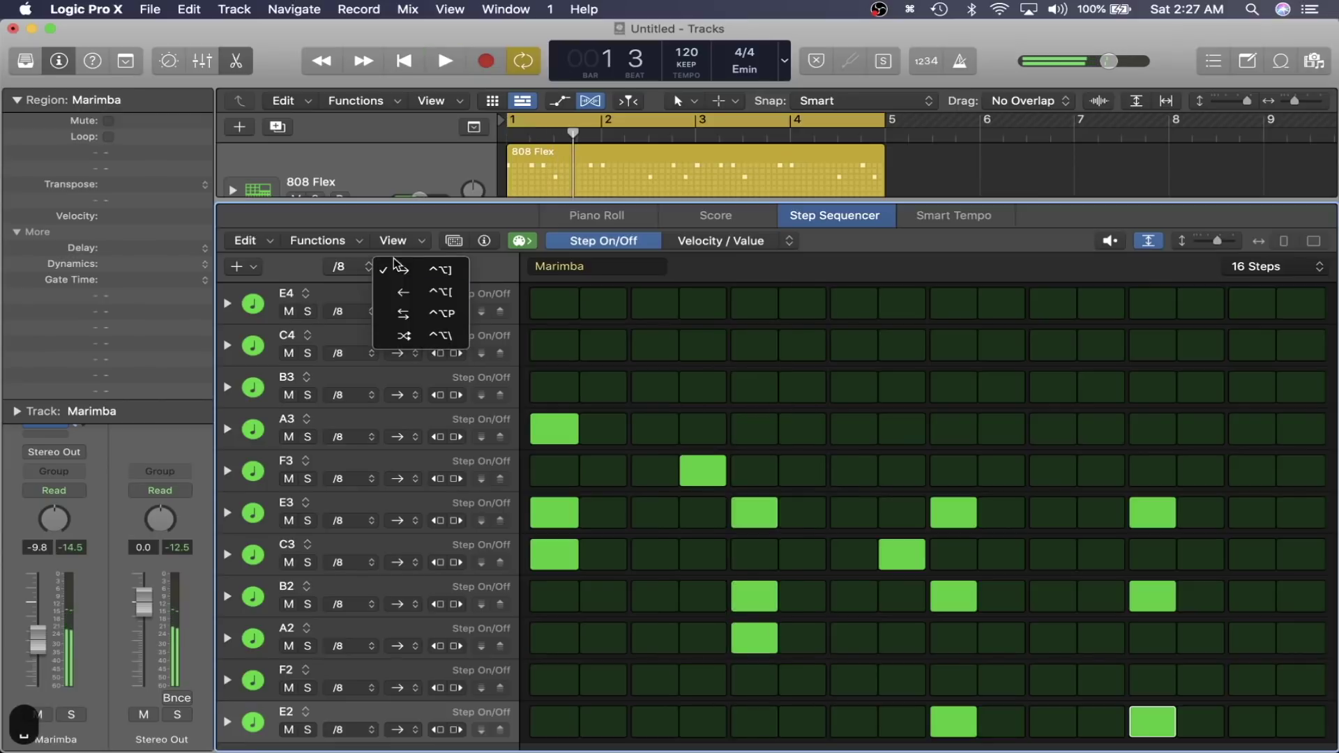
click(403, 292)
click(405, 268)
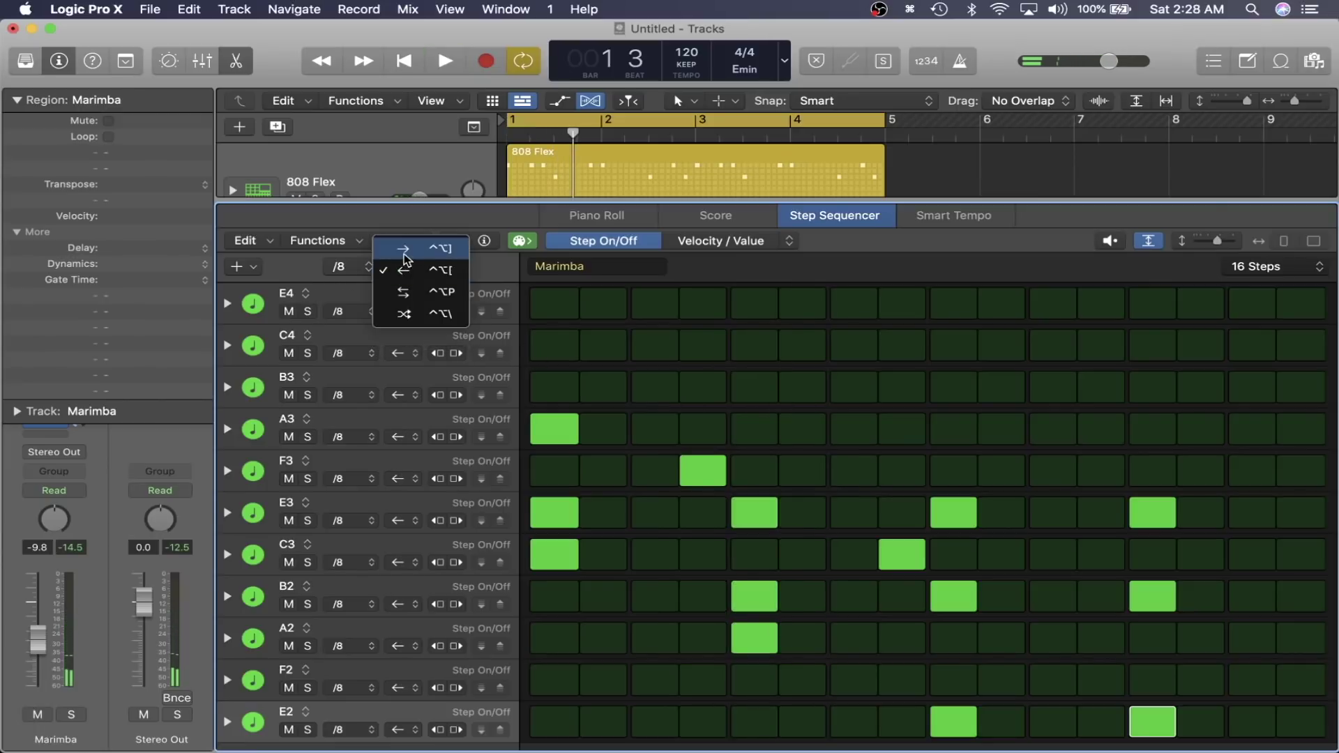
click(403, 253)
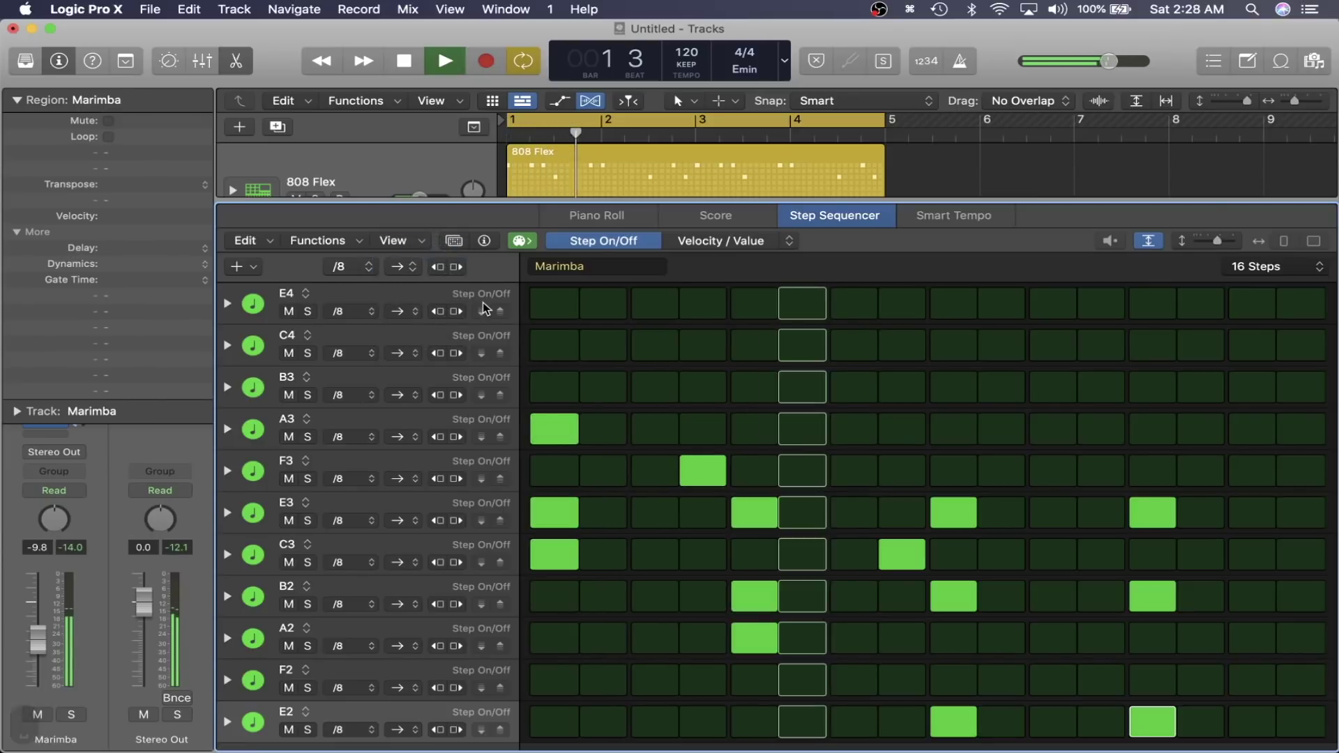
key(space)
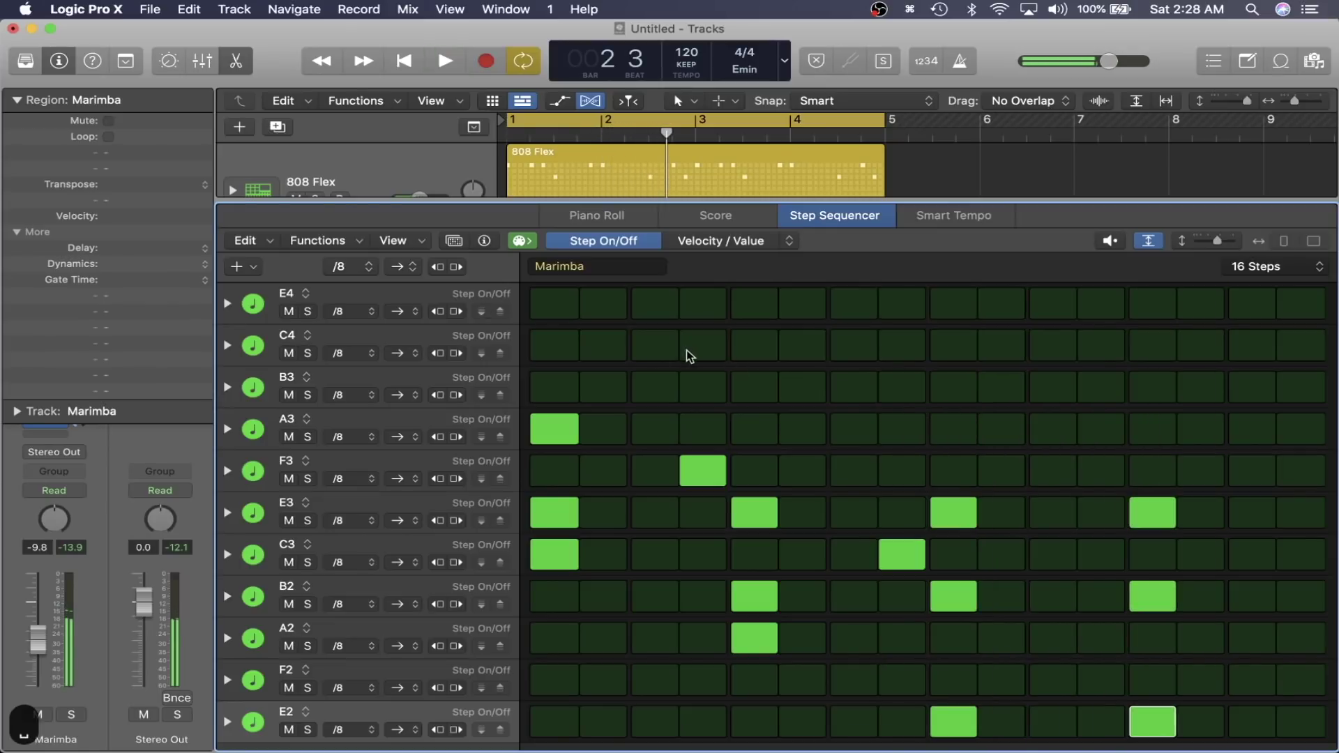
- Audition ping-pong playback, then set the pattern back to Forward
key(ctrl+p)
key(space)
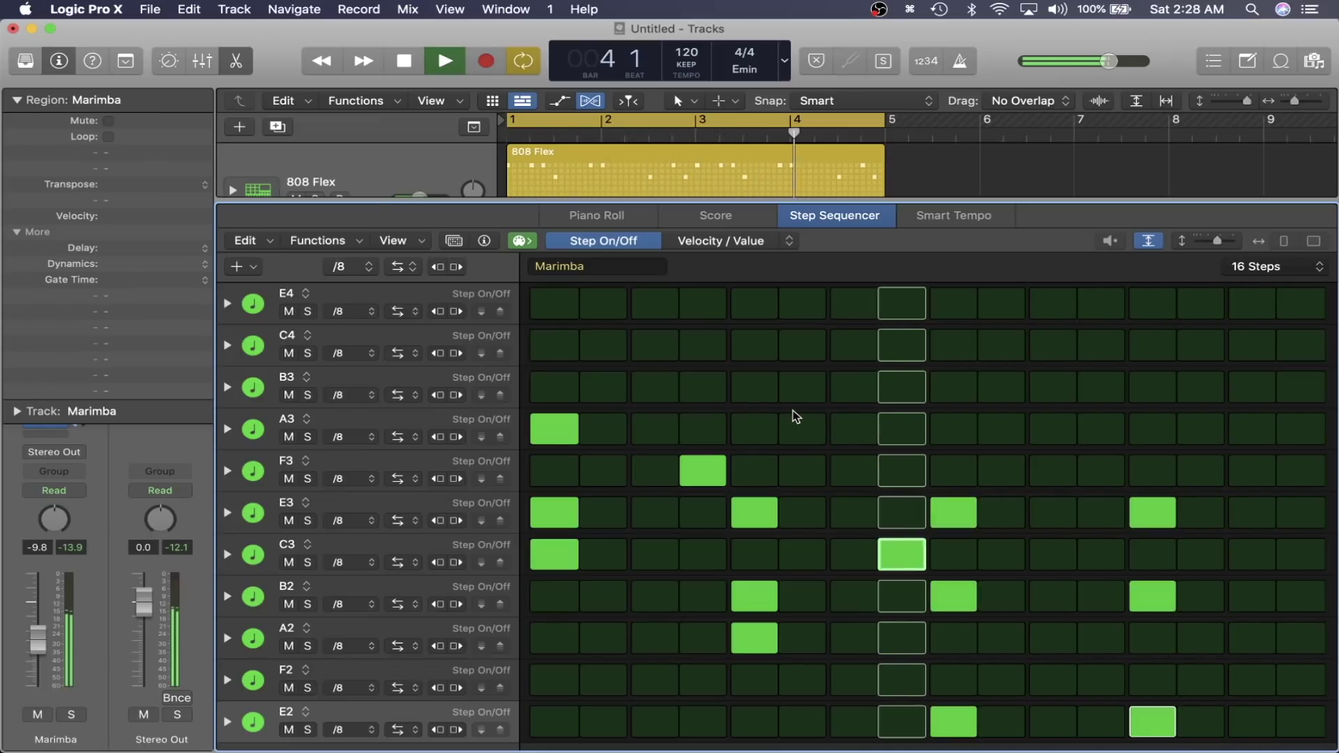
key(space)
click(398, 269)
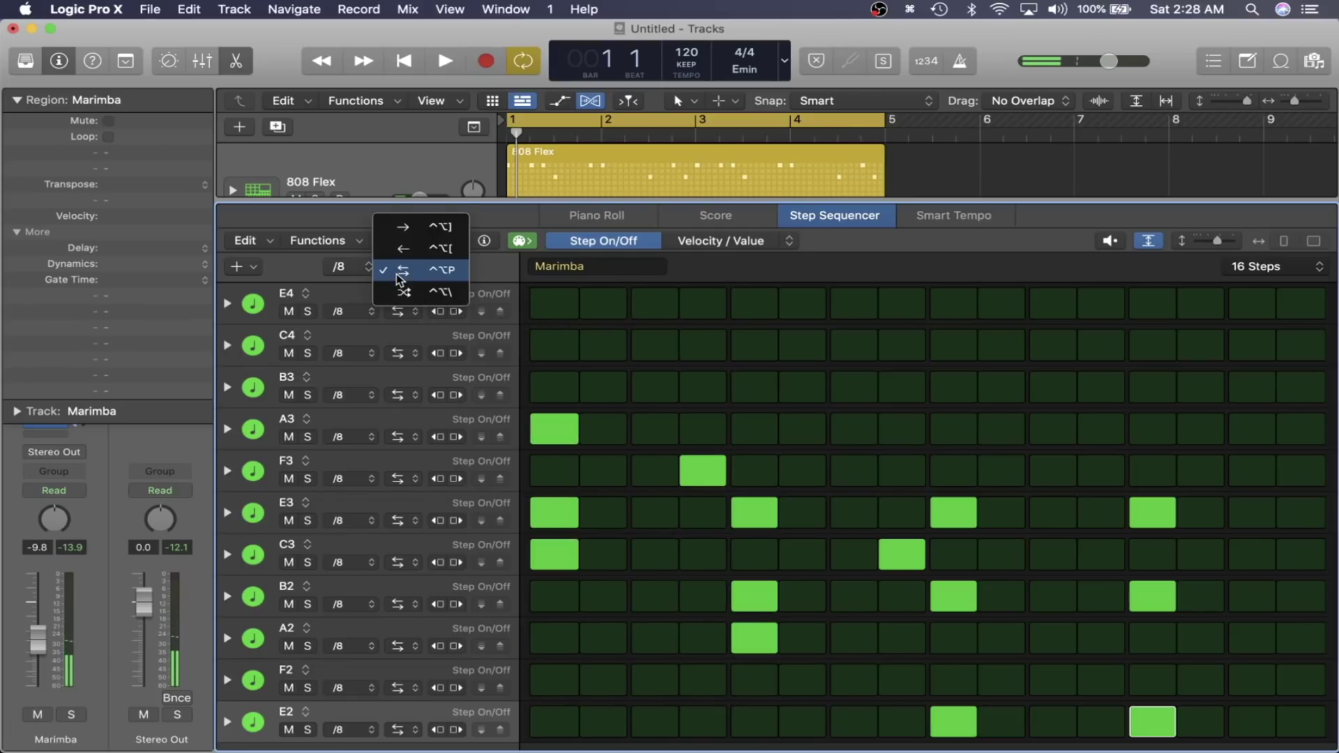
click(397, 230)
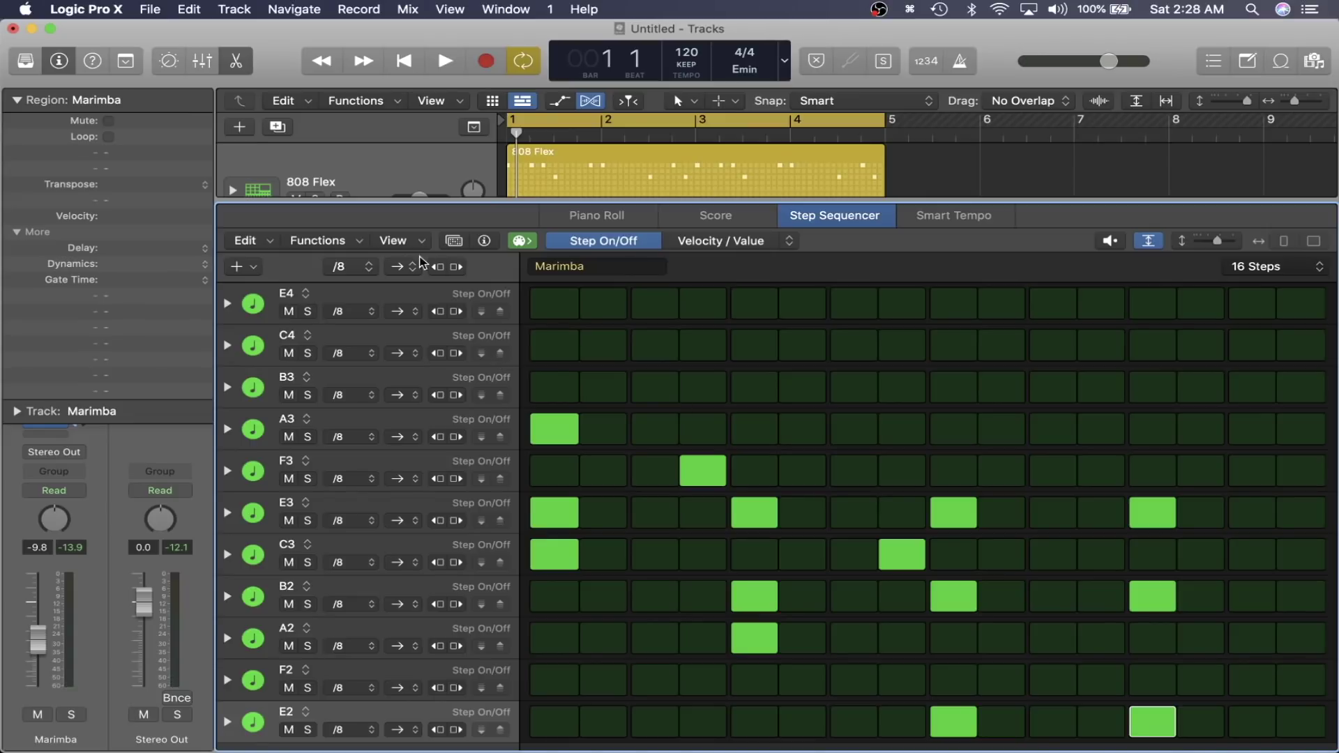
- Play the pattern in Reverse and select the last E3 step
click(398, 267)
click(419, 303)
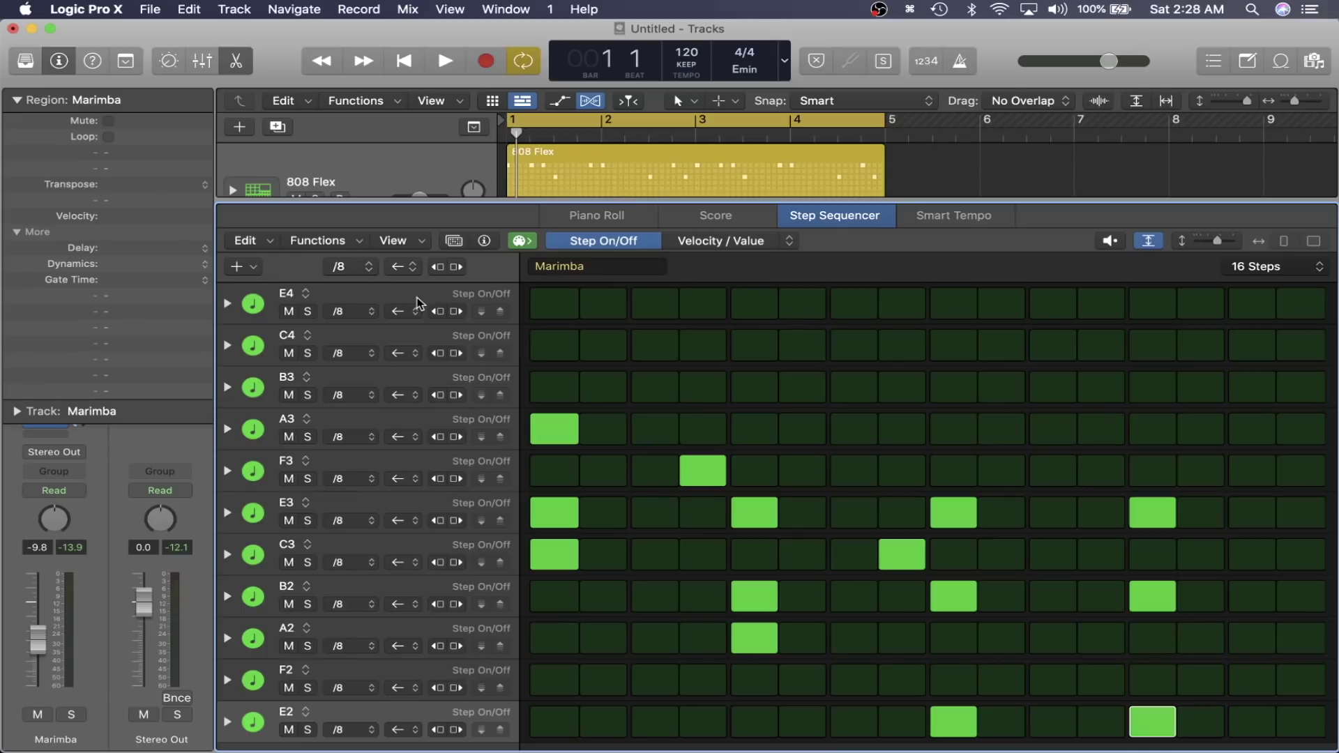
key(space)
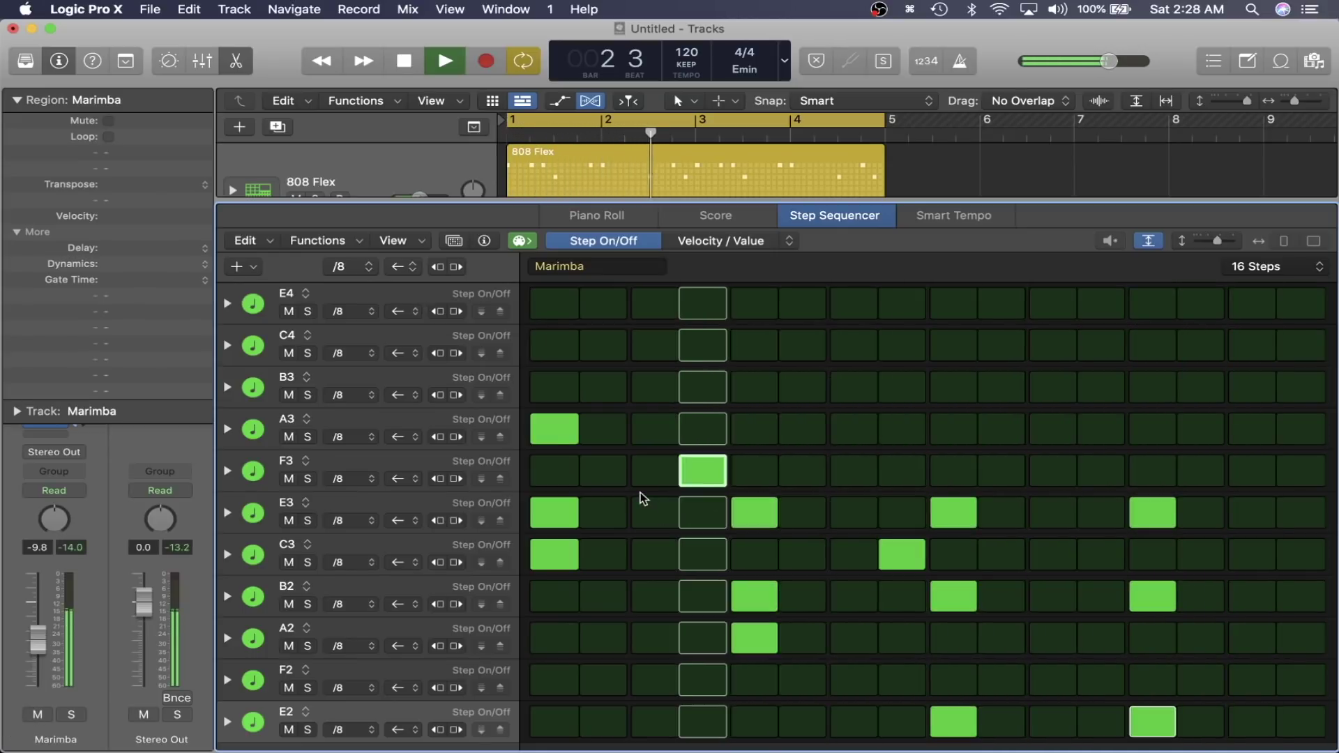
key(space)
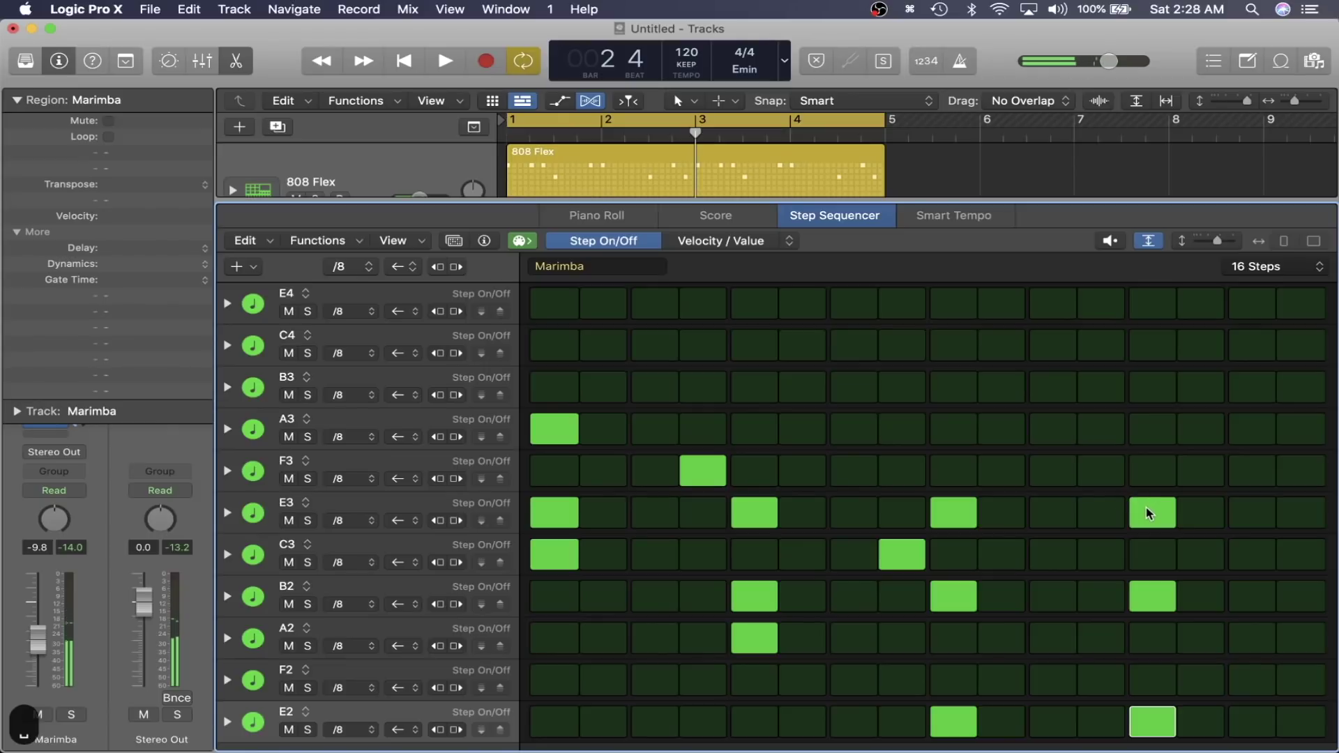
mouse_move(1149, 513)
mouse_down()
mouse_move(1297, 516)
mouse_move(1155, 513)
mouse_up()
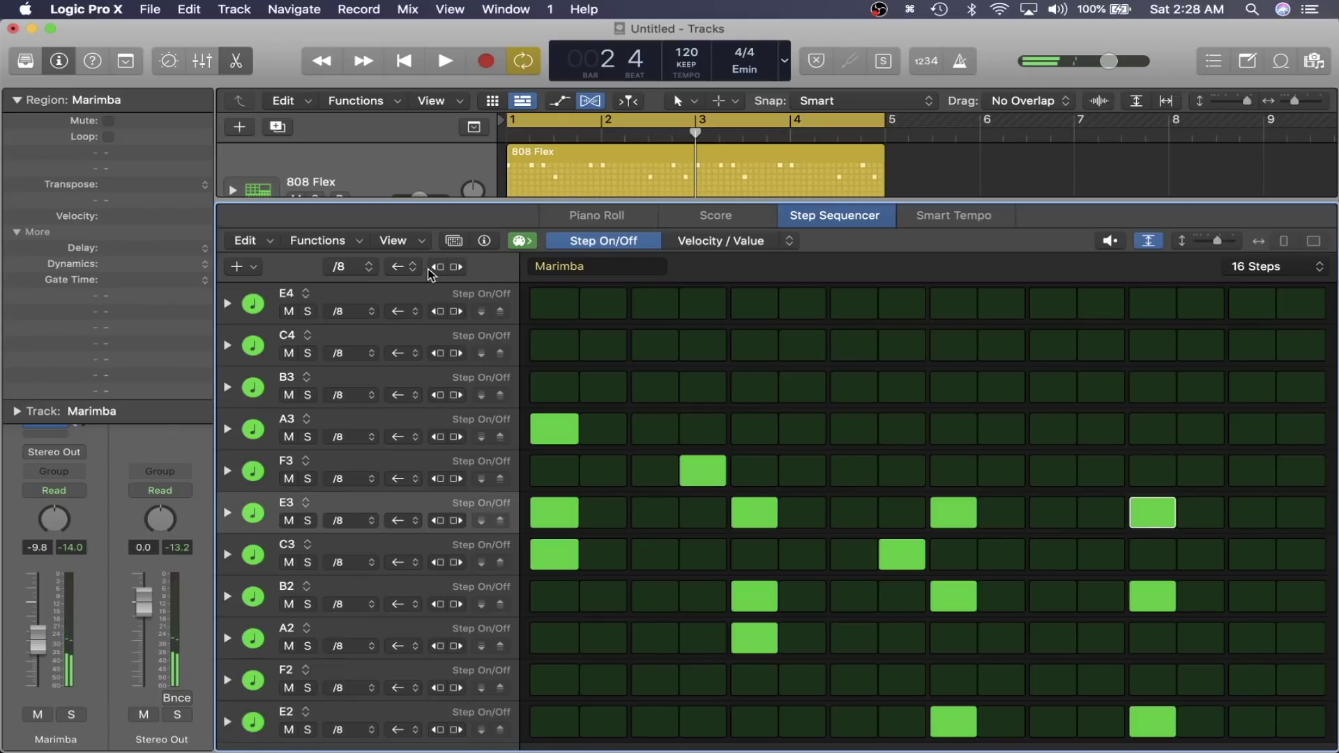
- Shift the pattern three steps later and audition it in Reverse
click(408, 267)
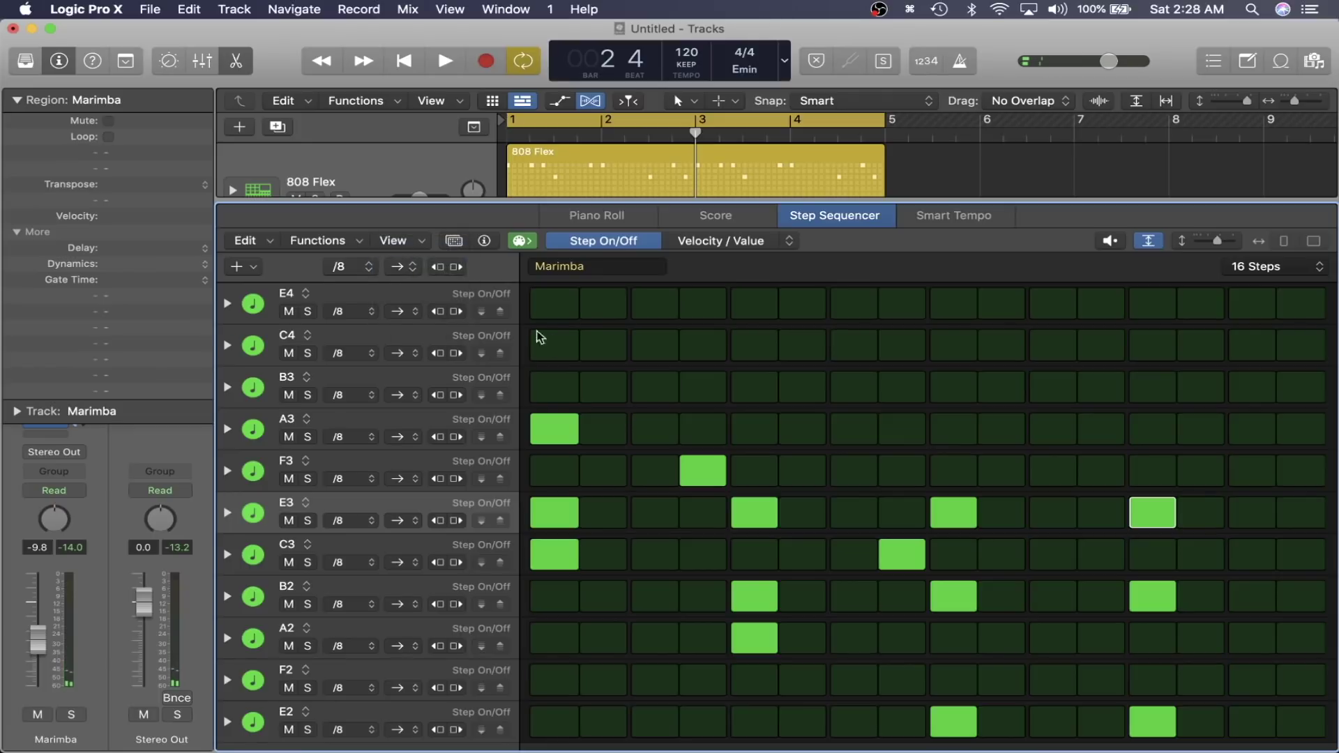
click(457, 268)
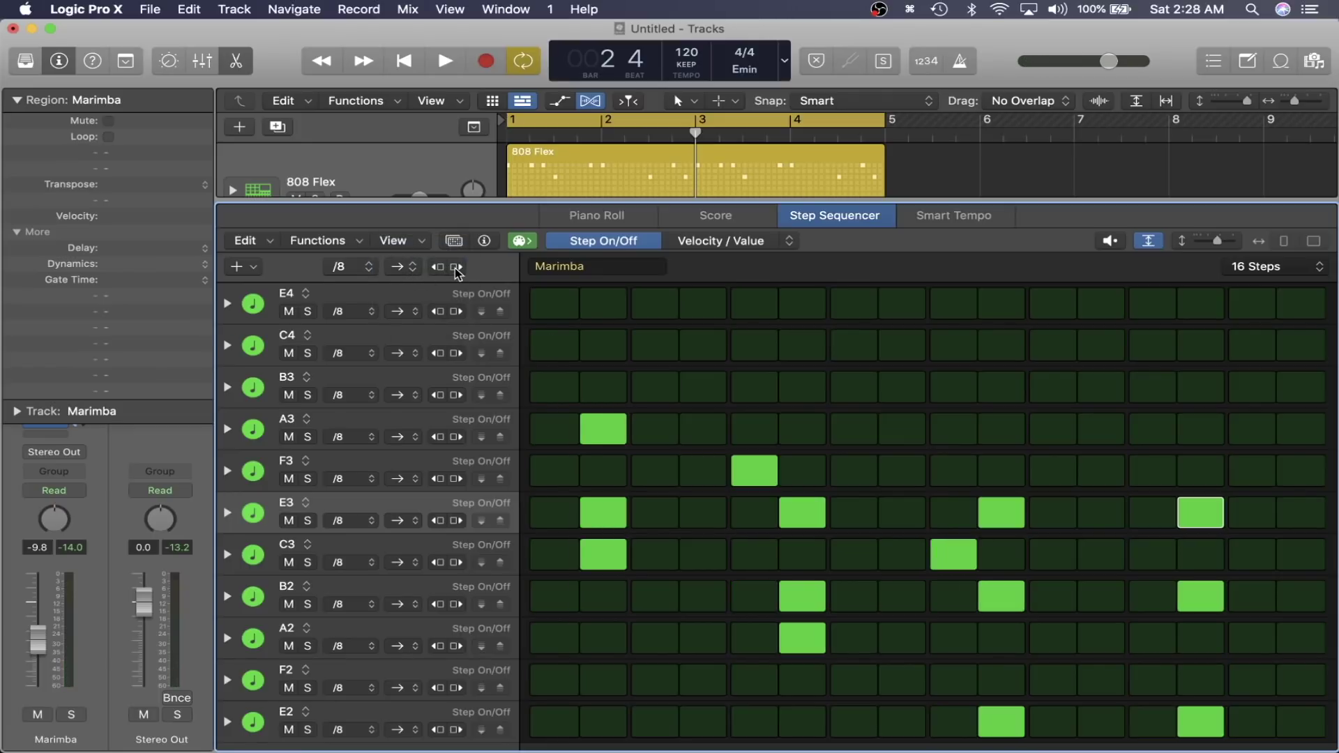
click(457, 268)
click(457, 267)
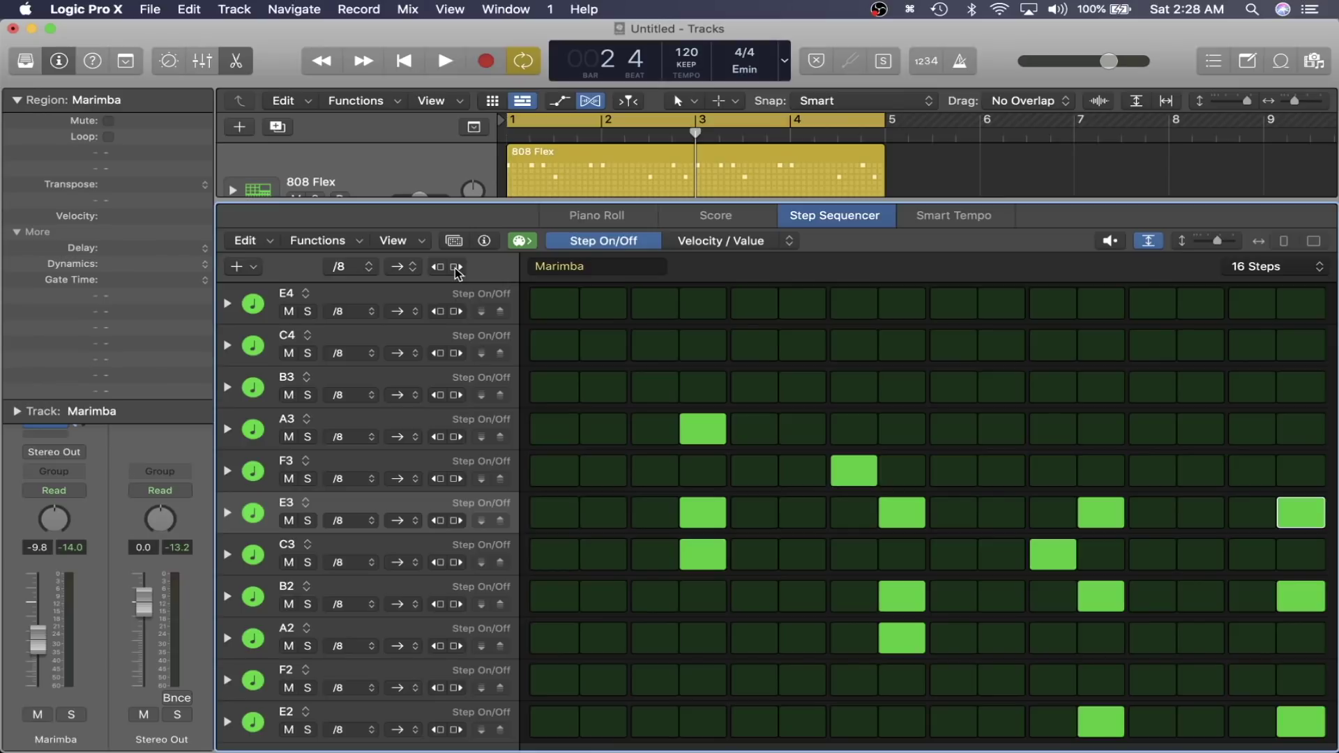
click(403, 267)
click(416, 303)
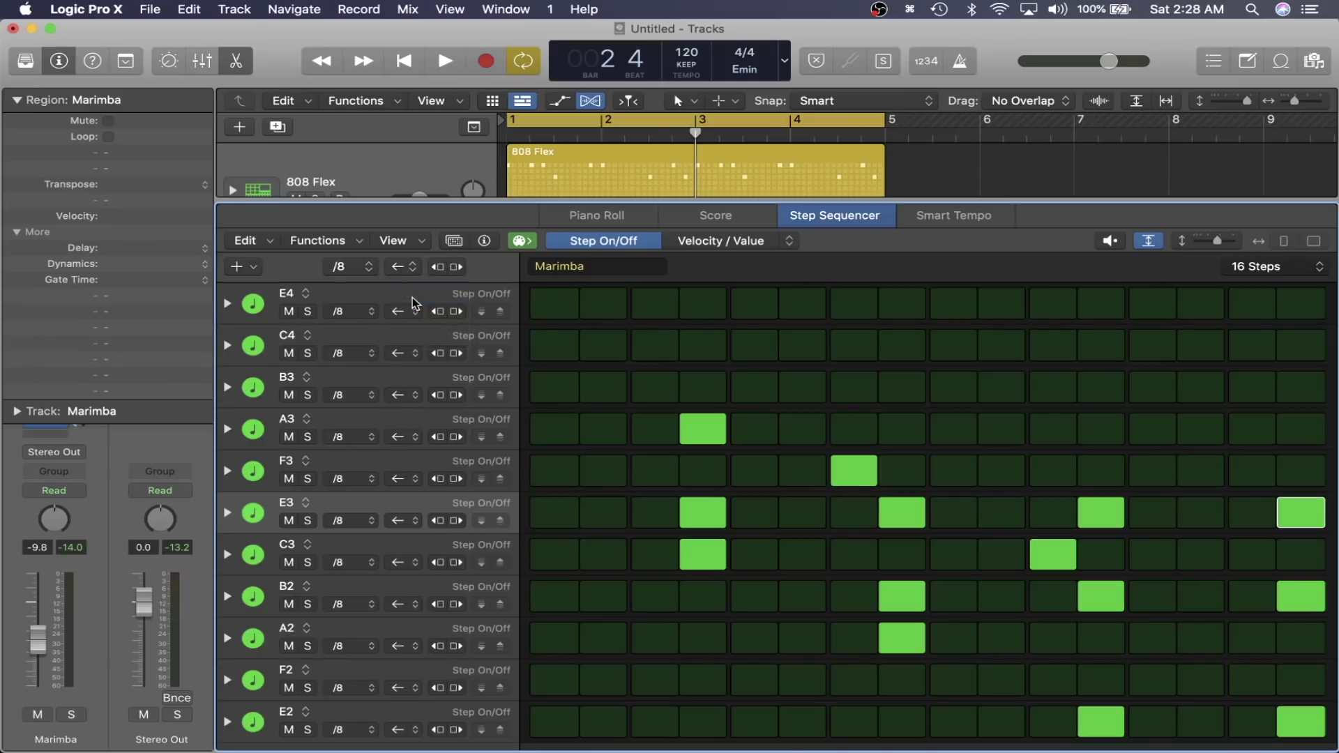
key(space)
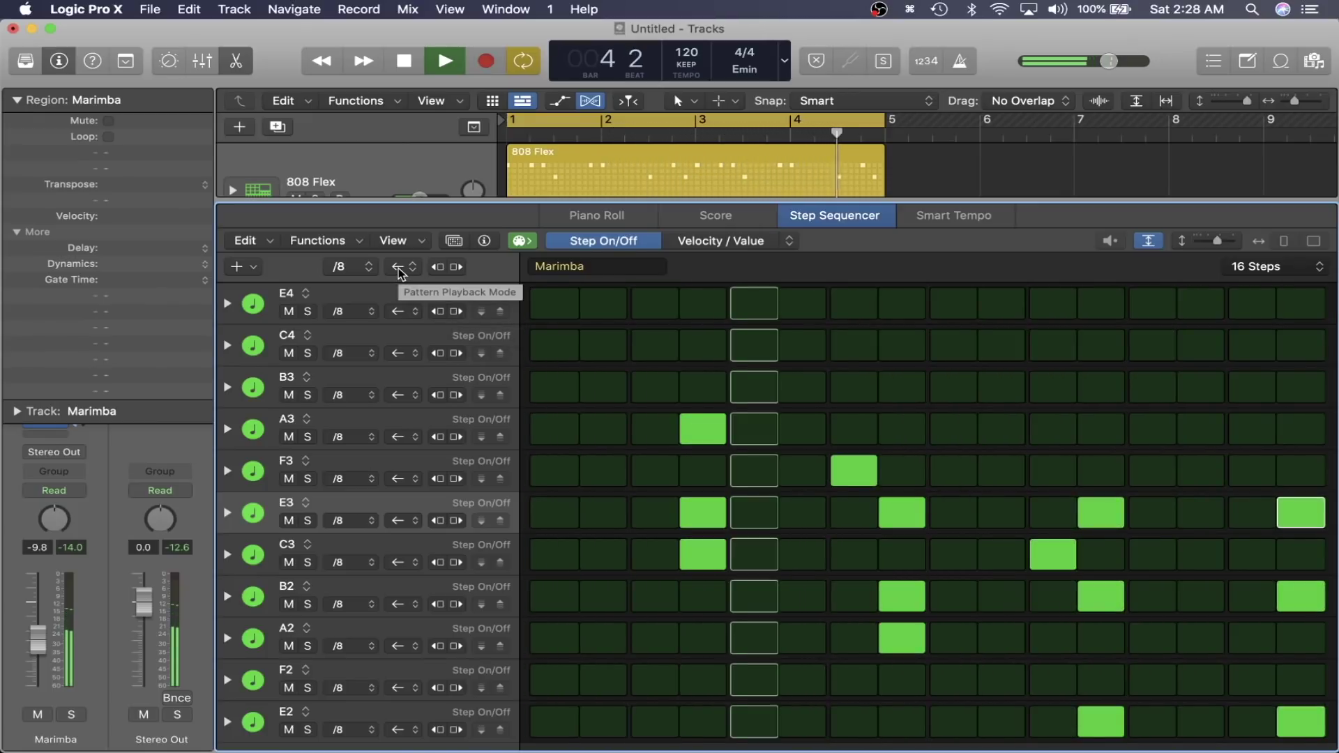
key(space)
- Return to Forward playback, shift the pattern three steps back, and close the Step Sequencer
click(401, 271)
click(403, 251)
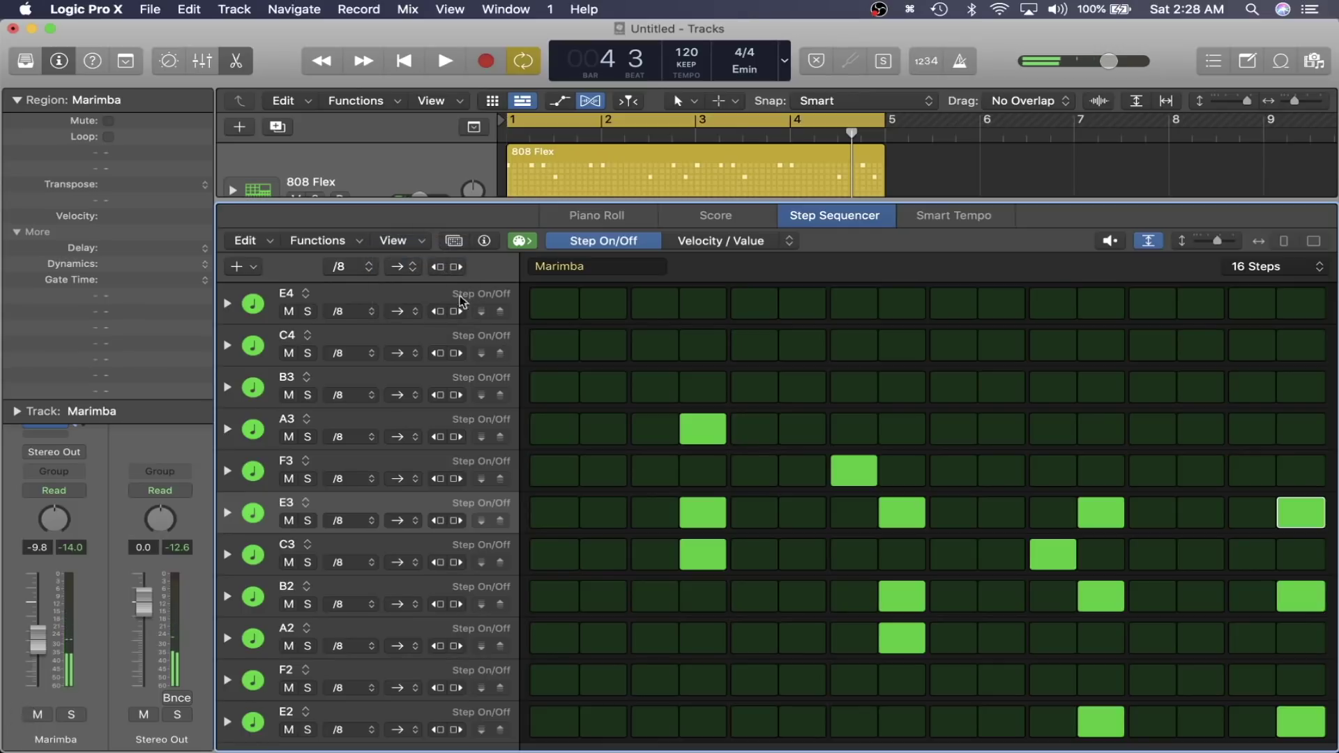
click(437, 267)
click(437, 267)
click(438, 267)
key(x)
key(x)
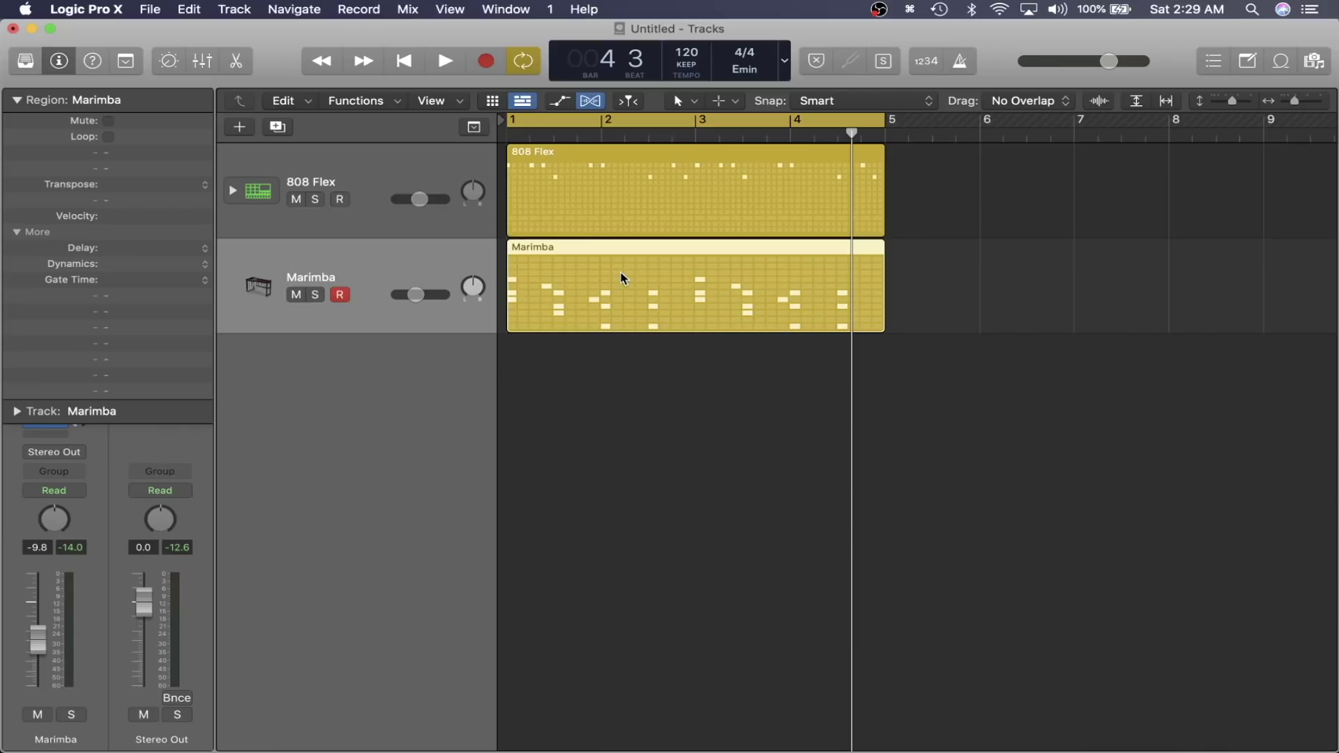
- Convert the Marimba pattern region with Convert to MIDI Region, then play and stop the song
key(ctrl+alt+super+m)
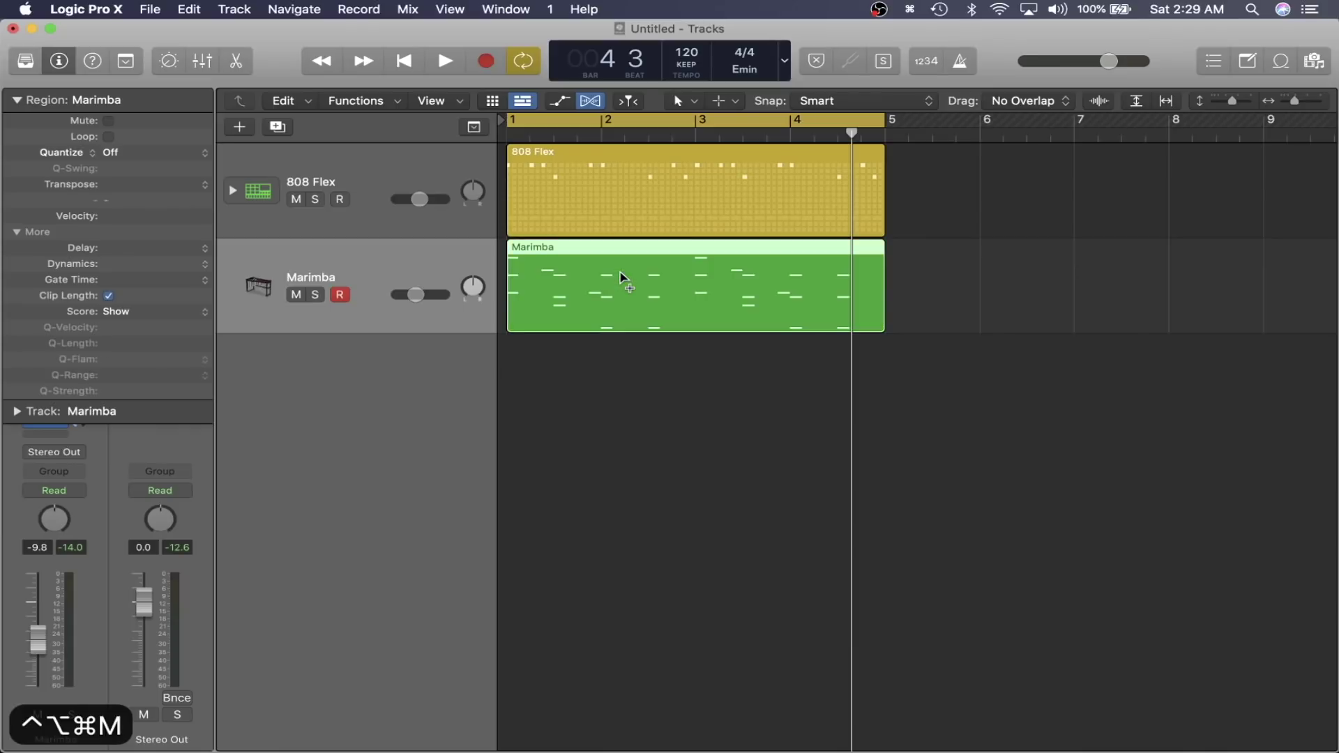
key(super+z)
right_click(623, 278)
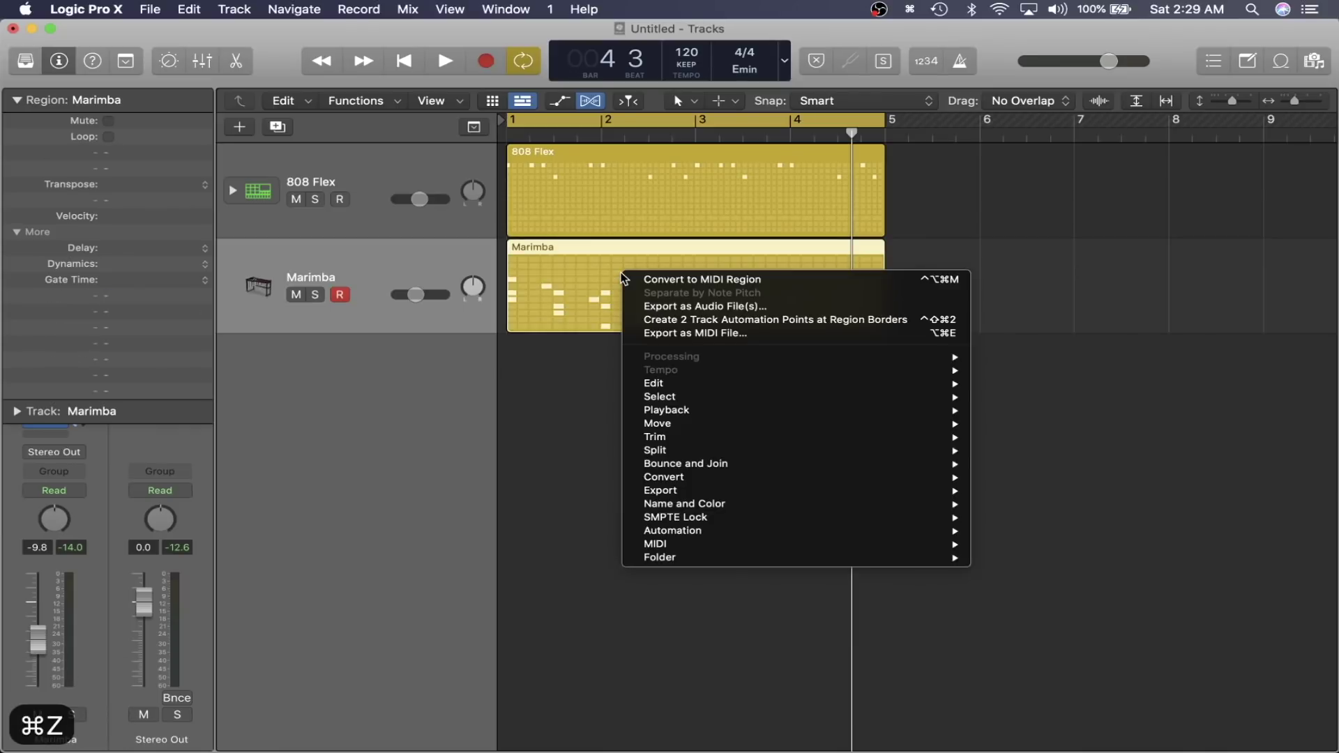
mouse_move(702, 482)
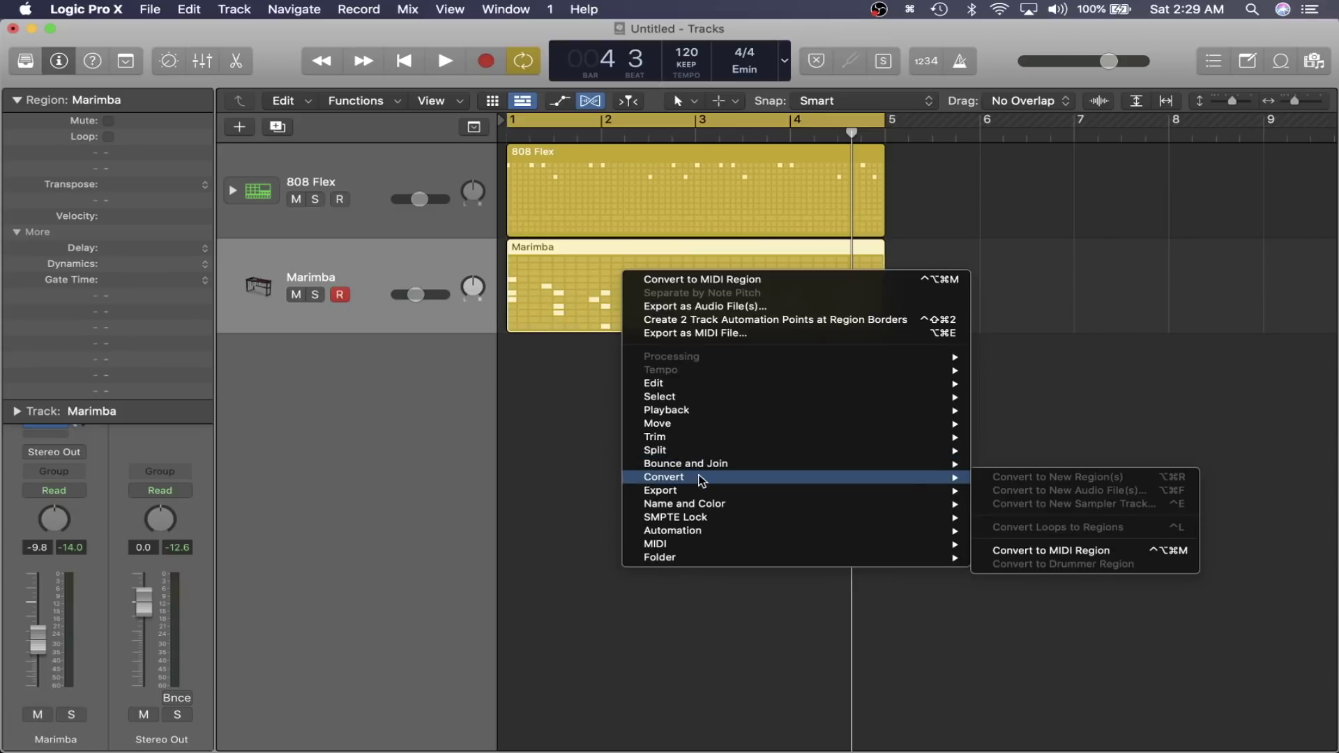
click(1174, 552)
key(space)
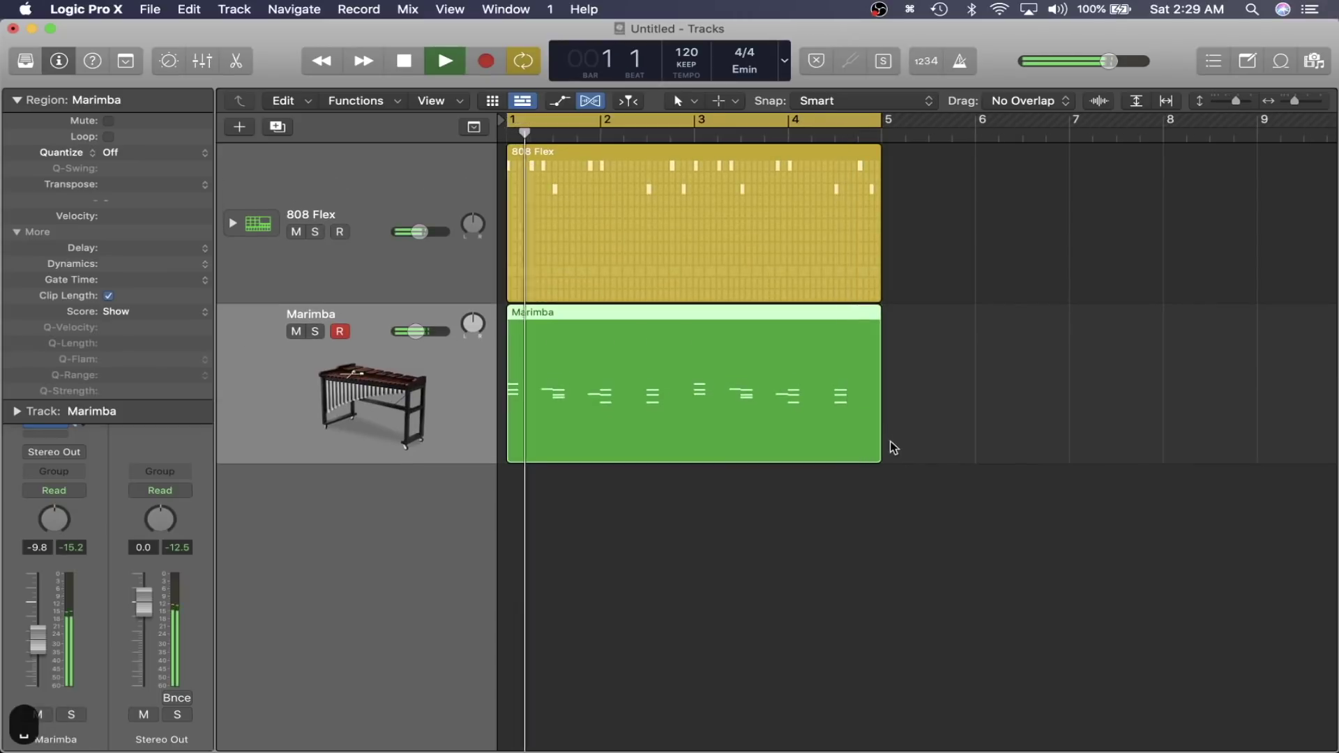
key(space)
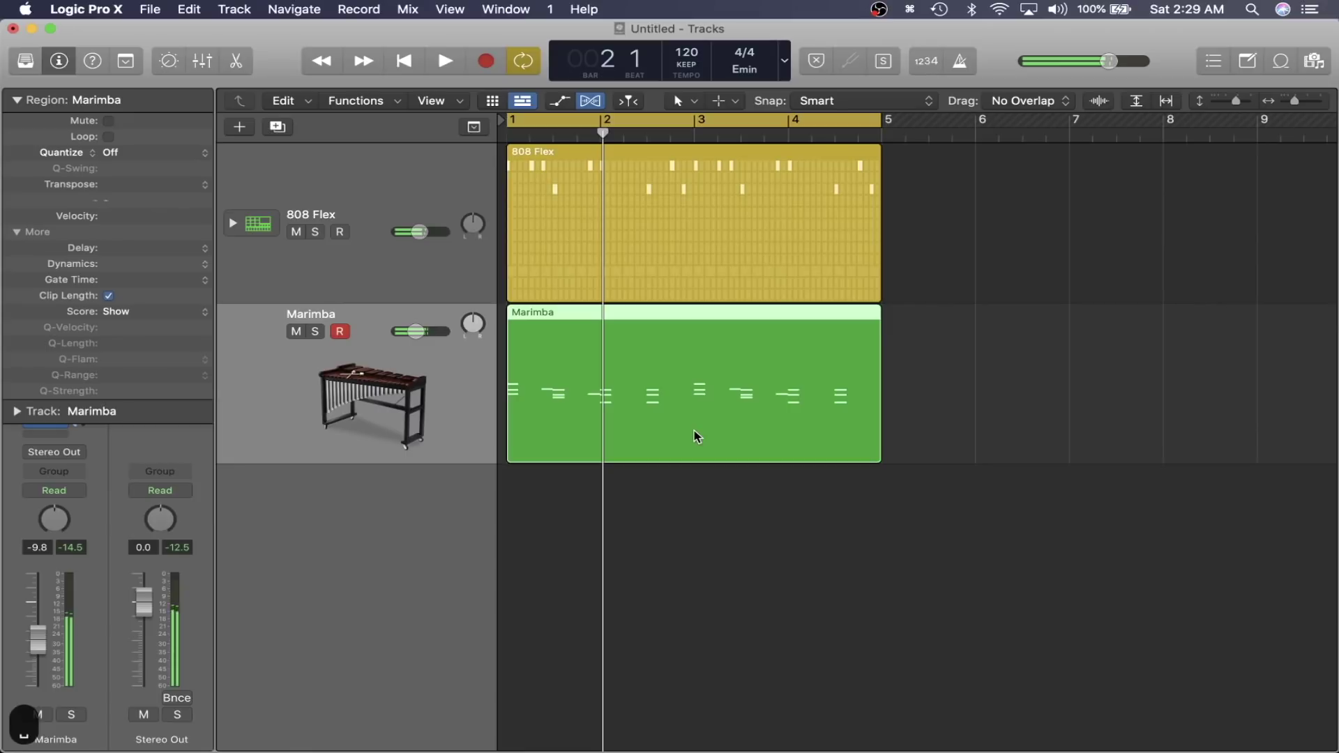